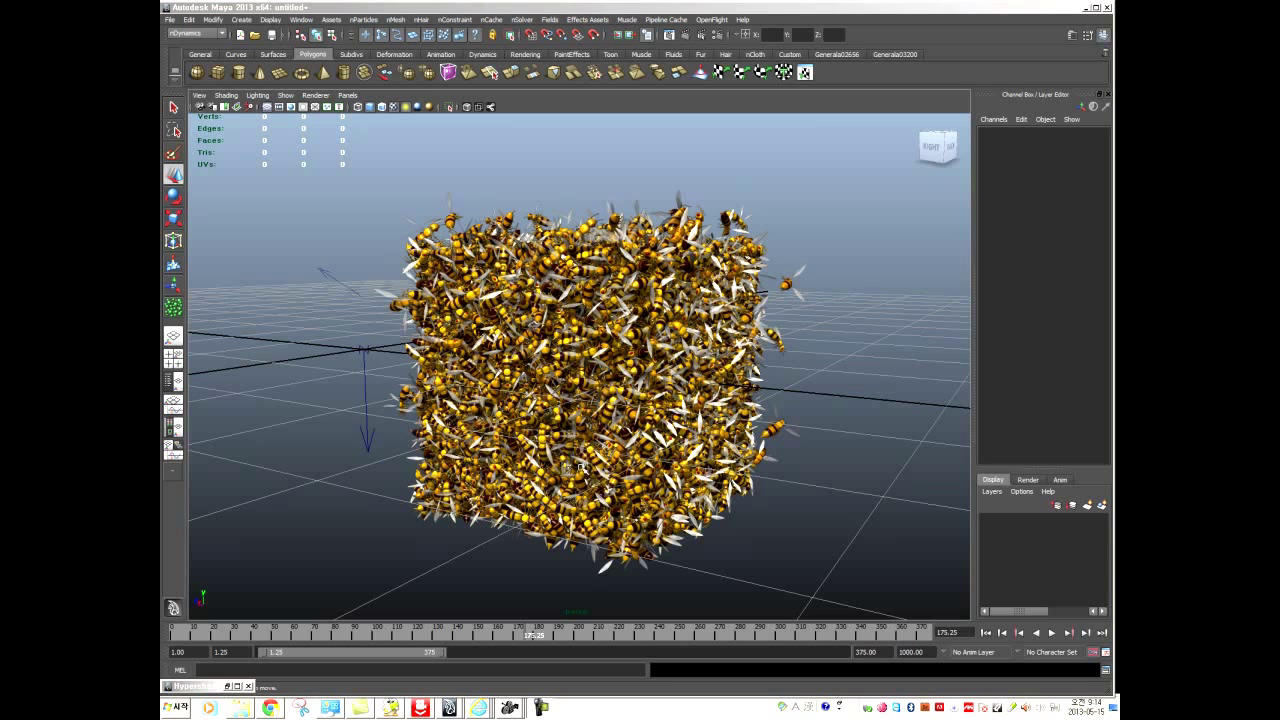
Play the bee particle animation from the start, examine the swarm from different angles, and stop playback.
click(986, 632)
click(1052, 632)
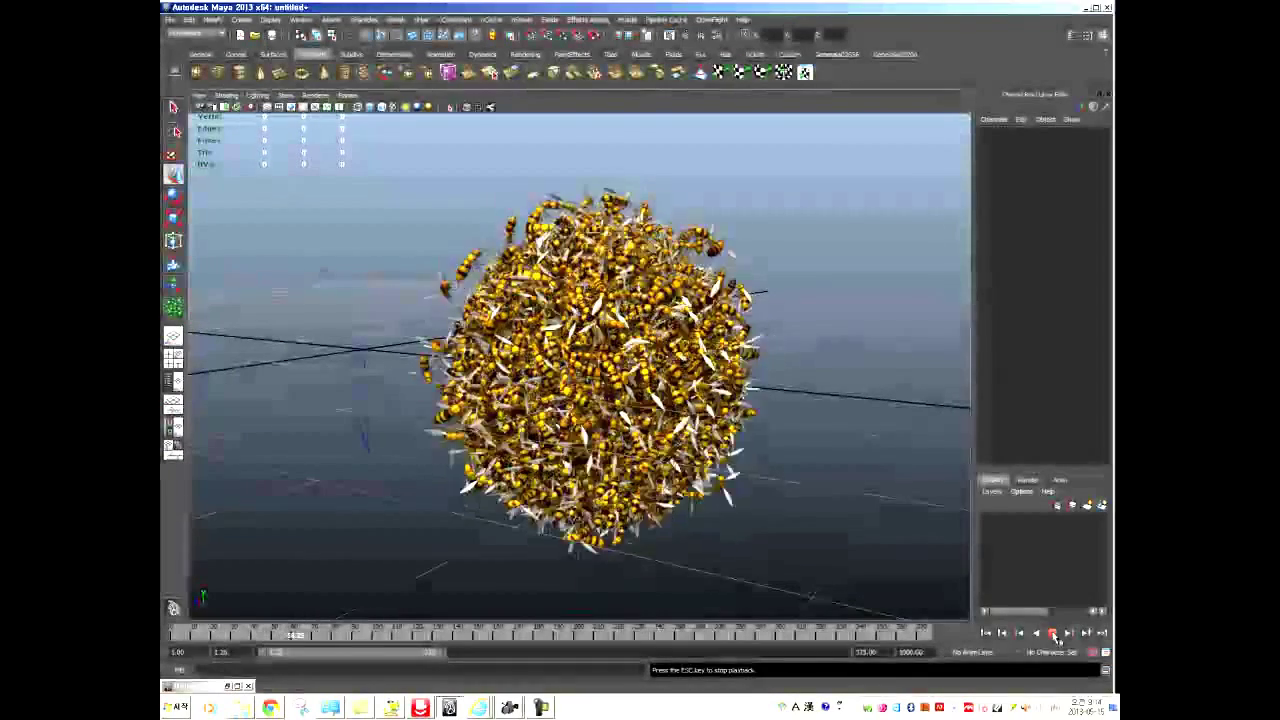
mouse_move(565, 400)
alt+mouse_down()
mouse_move(539, 400)
mouse_move(556, 396)
alt+mouse_up()
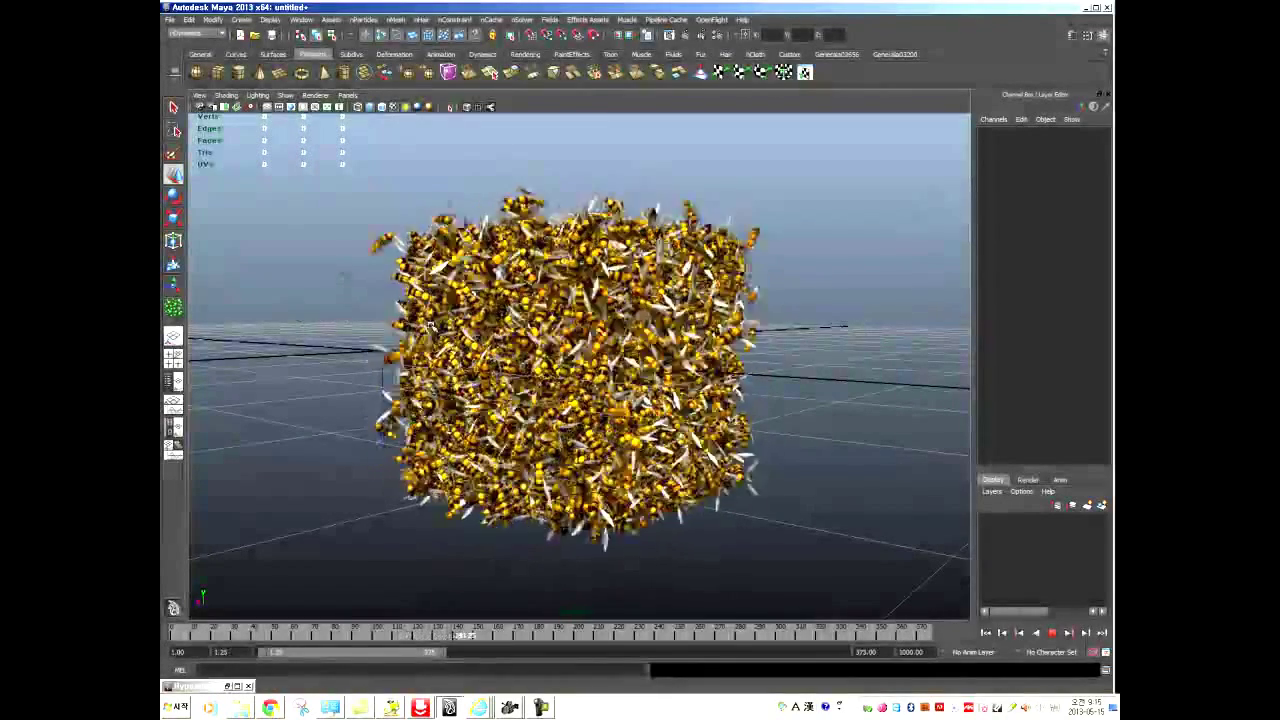
alt+drag(432, 325, 468, 386)
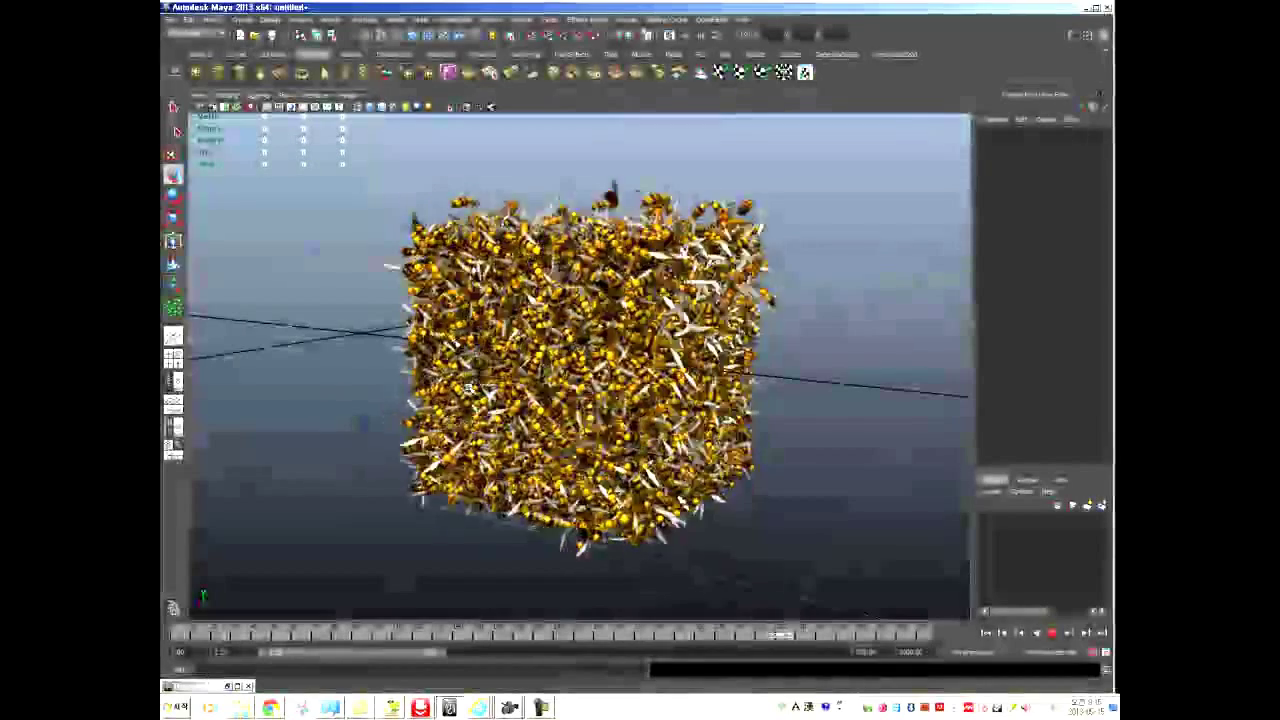
click(1047, 634)
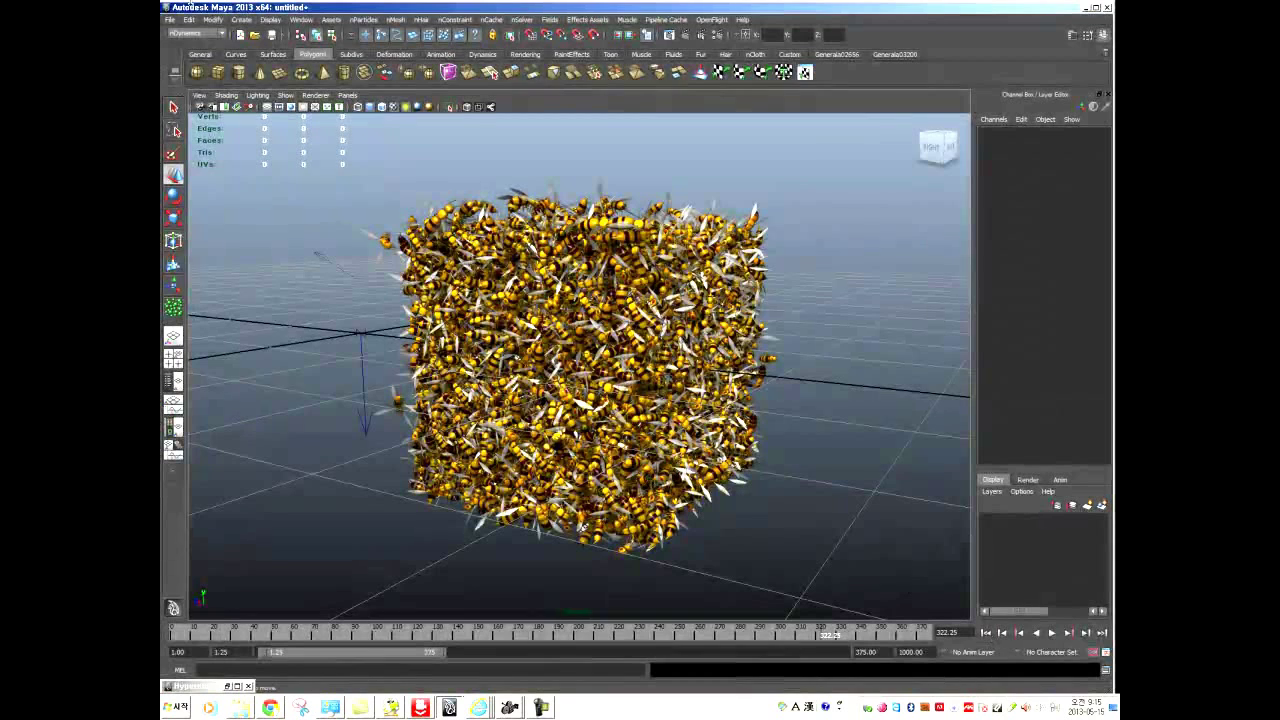
Start a new scene, saving the current one as bee_group in the bee_group folder inside goal_sprite_Bee.
click(170, 20)
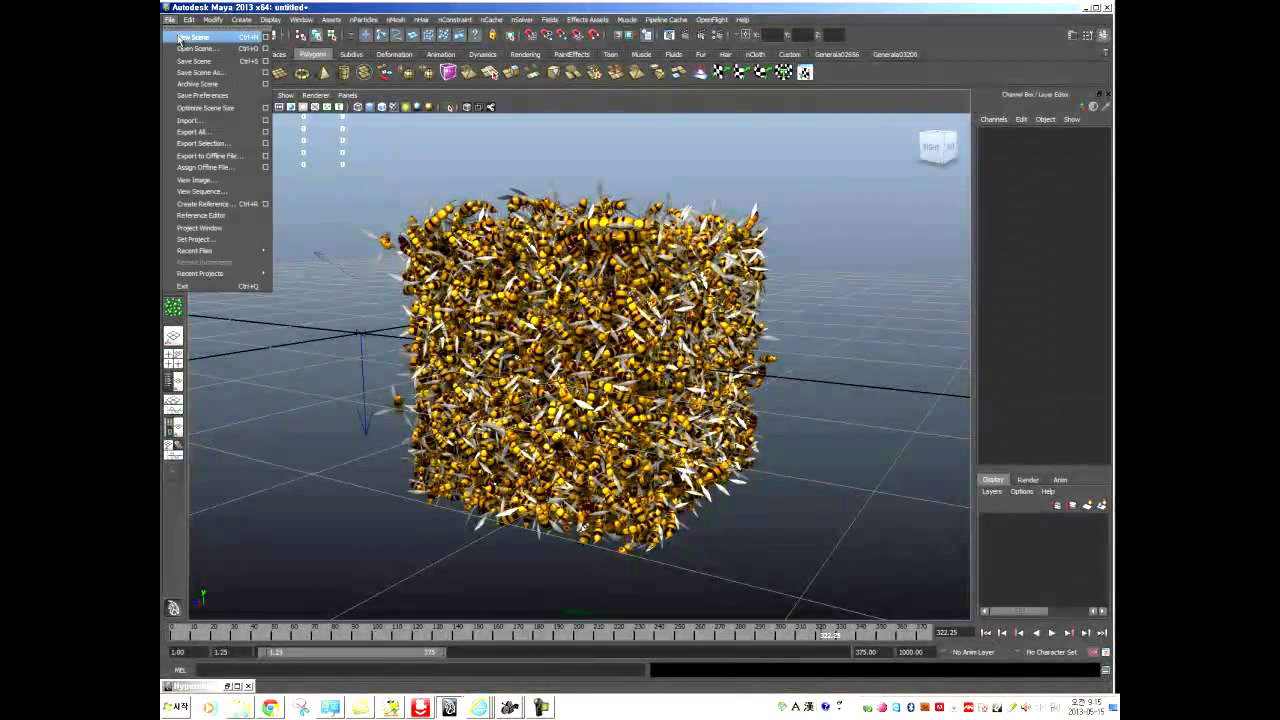
click(180, 38)
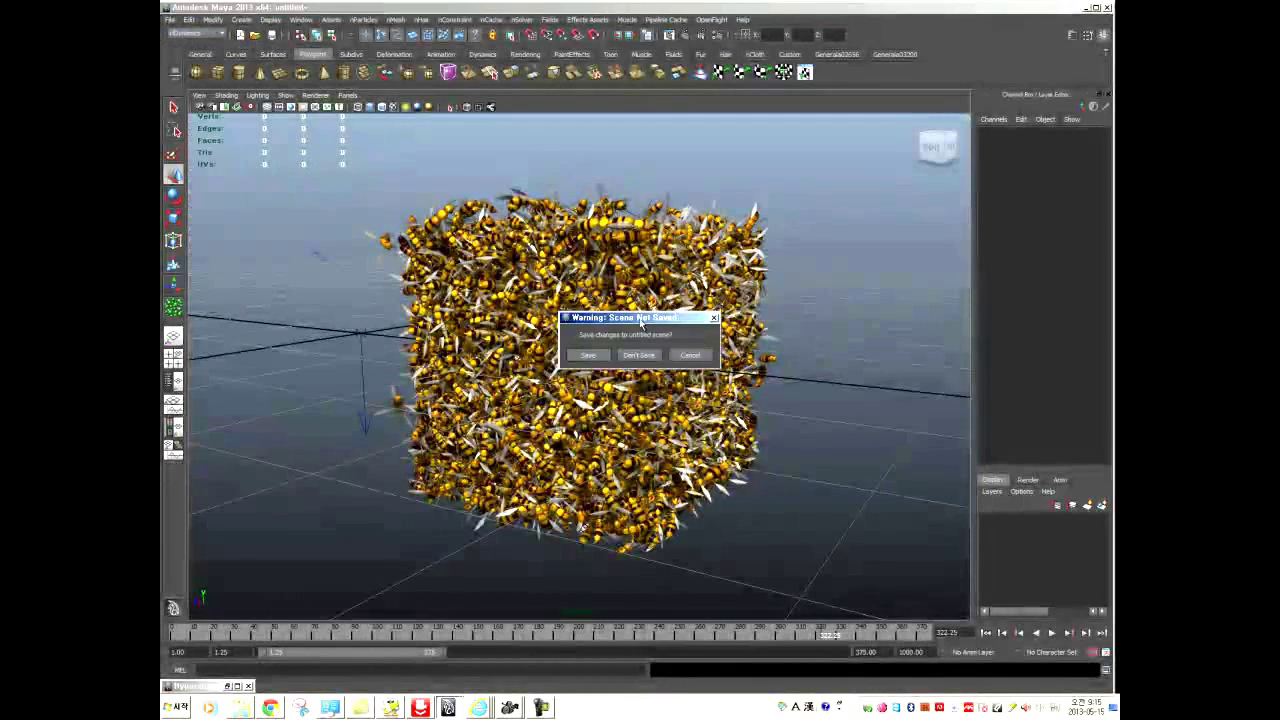
click(588, 355)
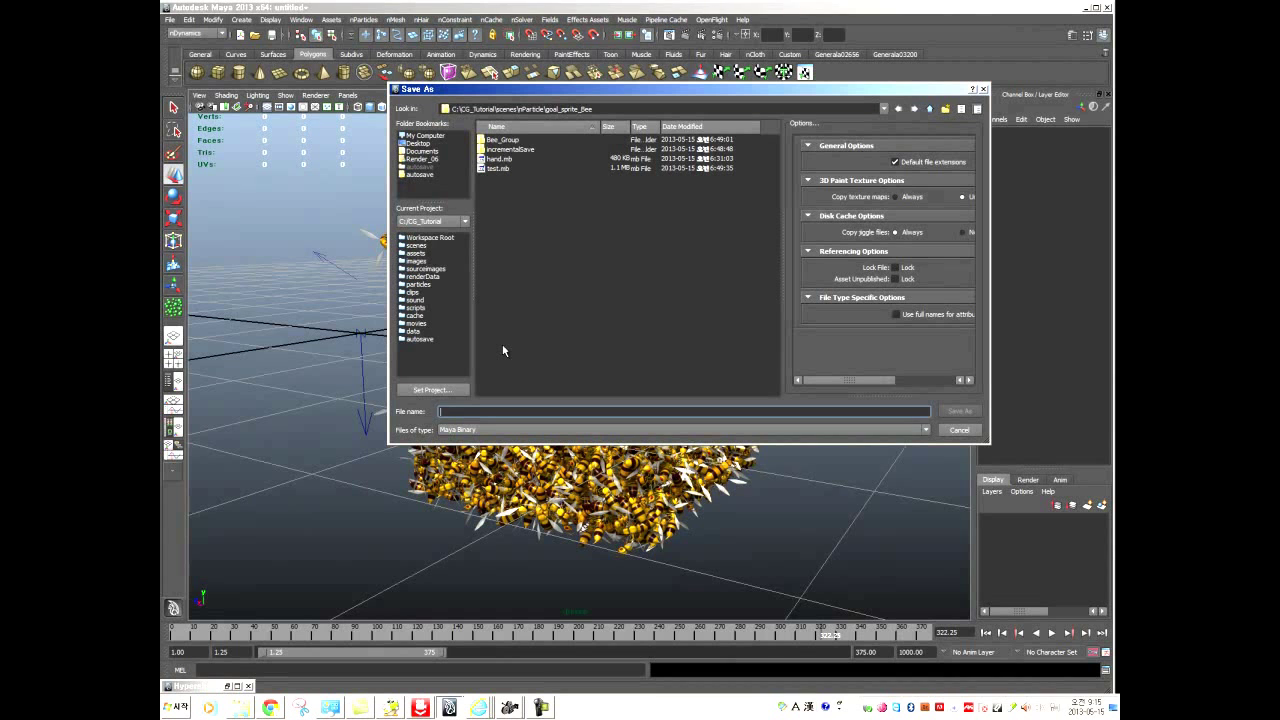
text(bee)
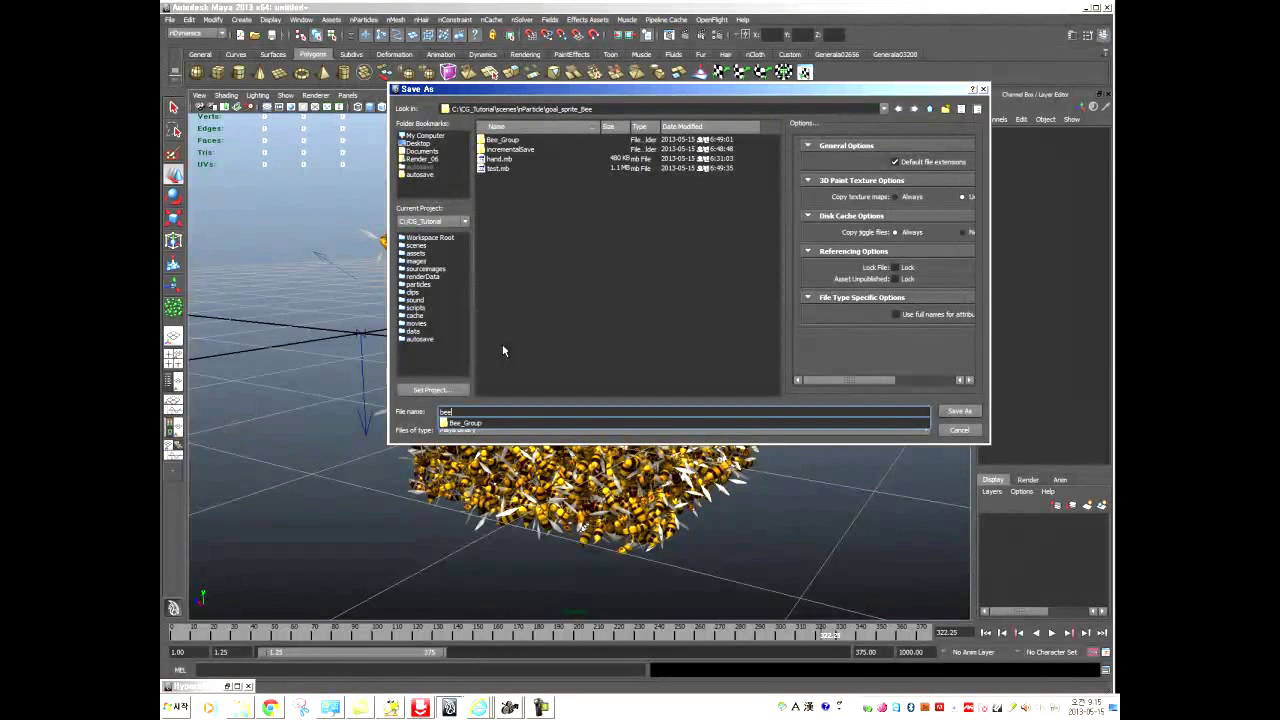
text(_group)
key(Return)
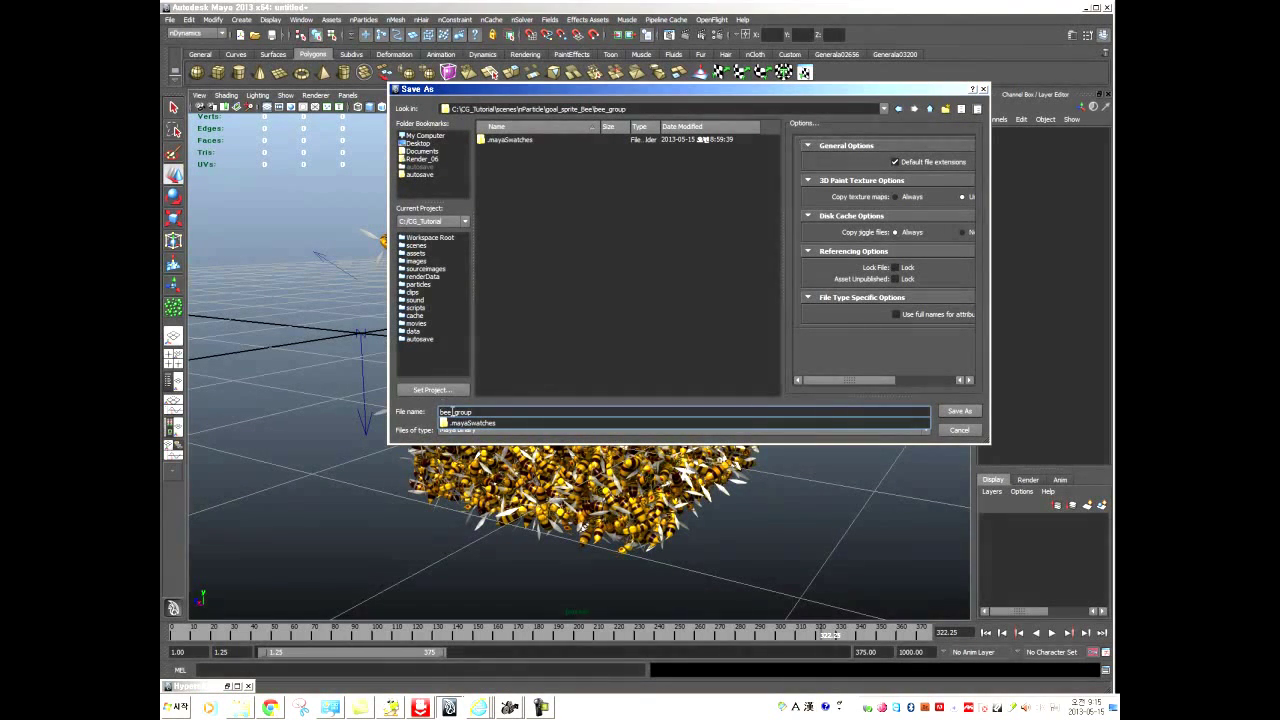
click(960, 411)
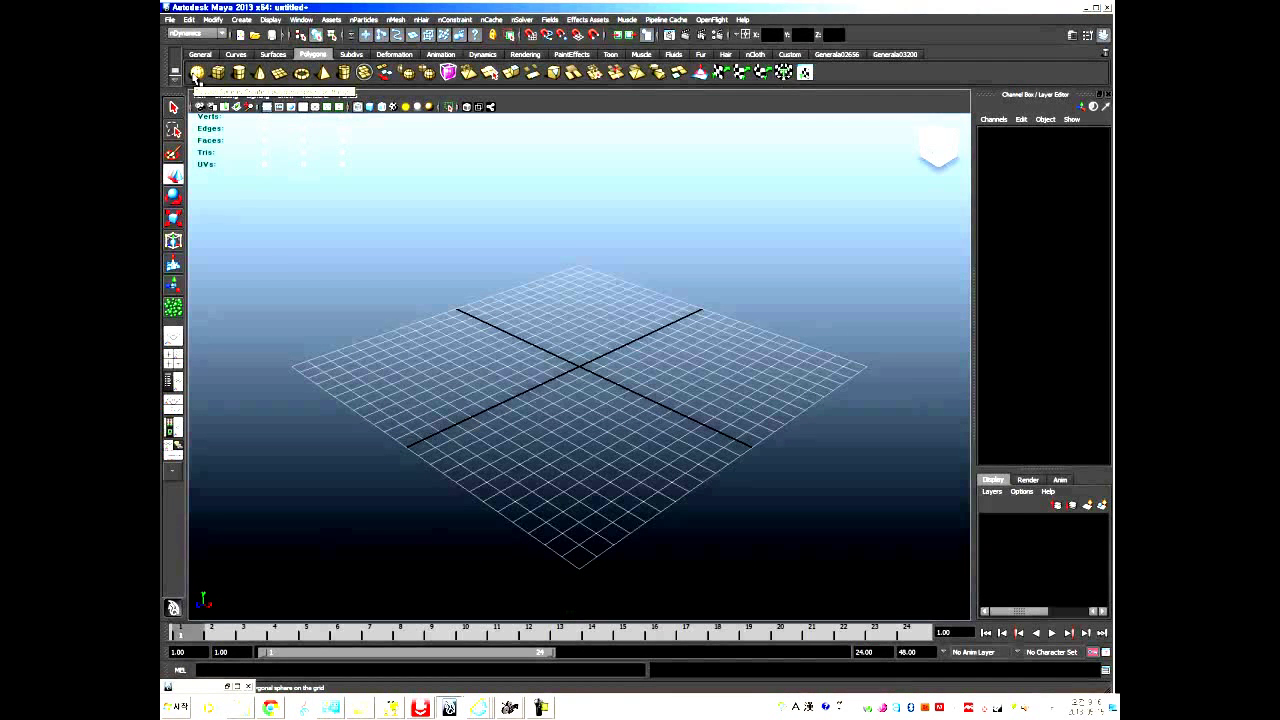
Create a polygon sphere at the center of the grid.
click(196, 73)
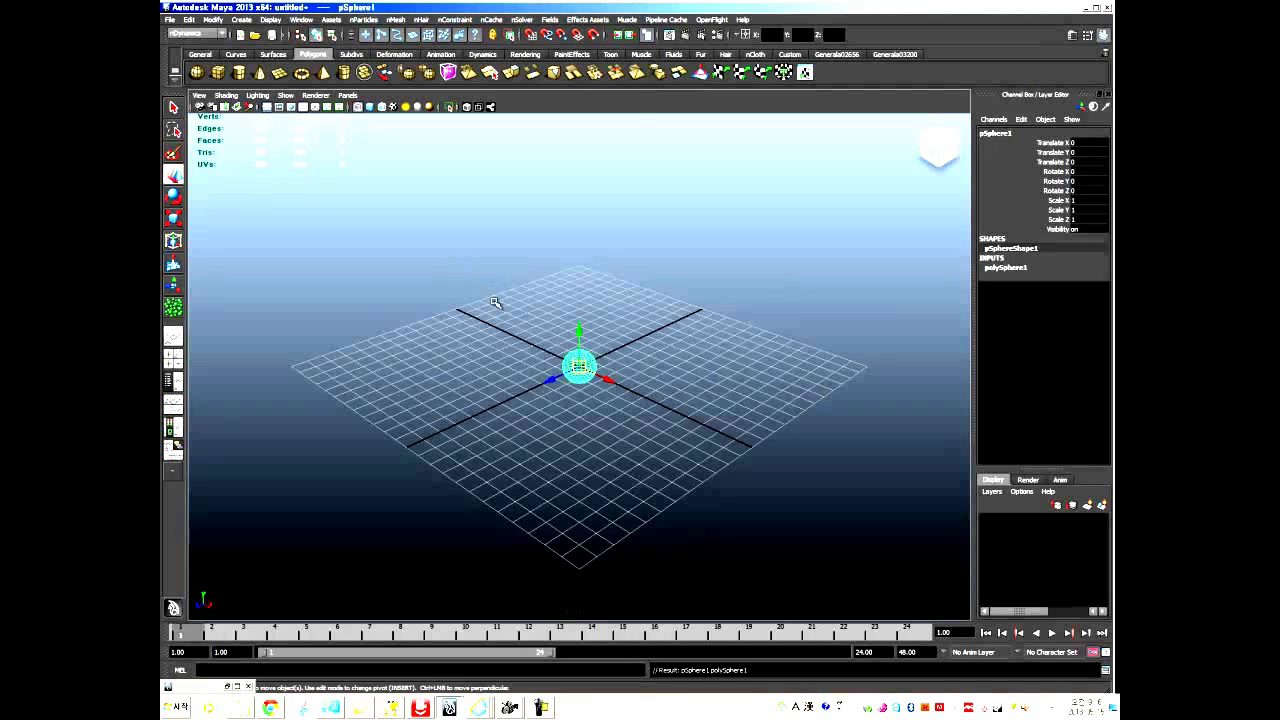
alt+right_drag(488, 399, 756, 432)
alt+right_drag(563, 409, 663, 438)
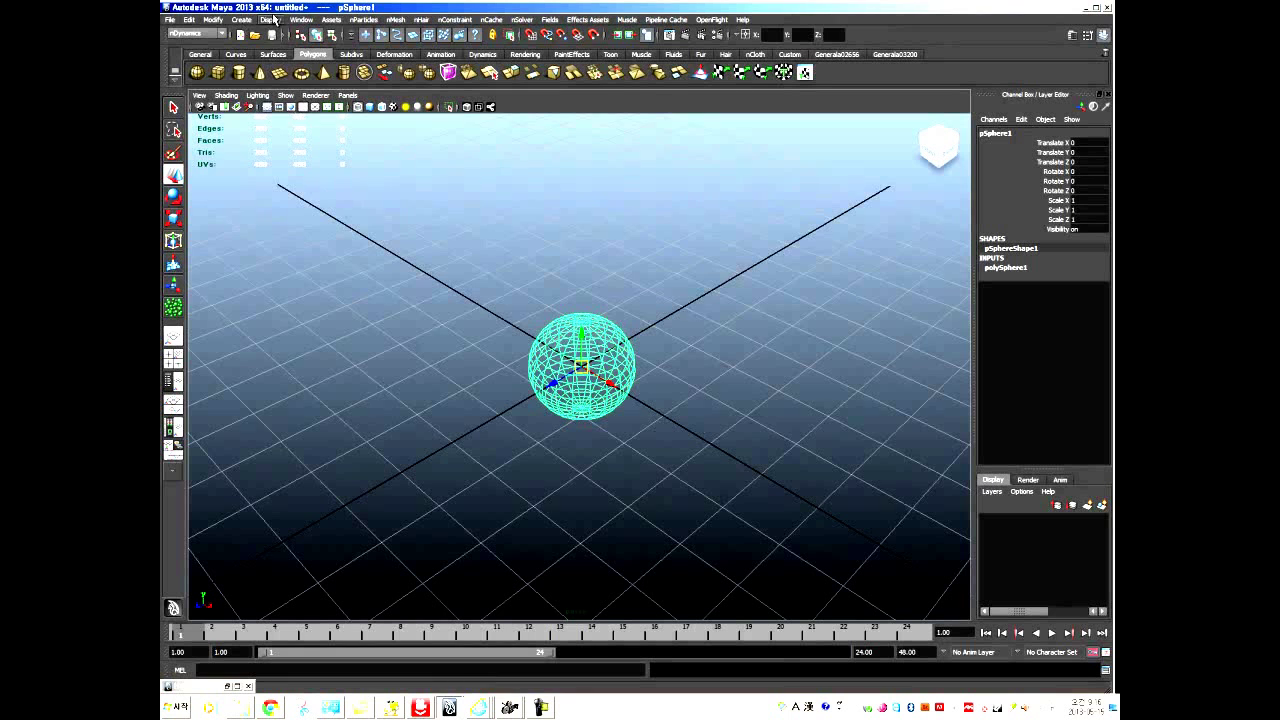
Switch the Poly Count heads-up display off and back on.
click(270, 19)
mouse_move(281, 47)
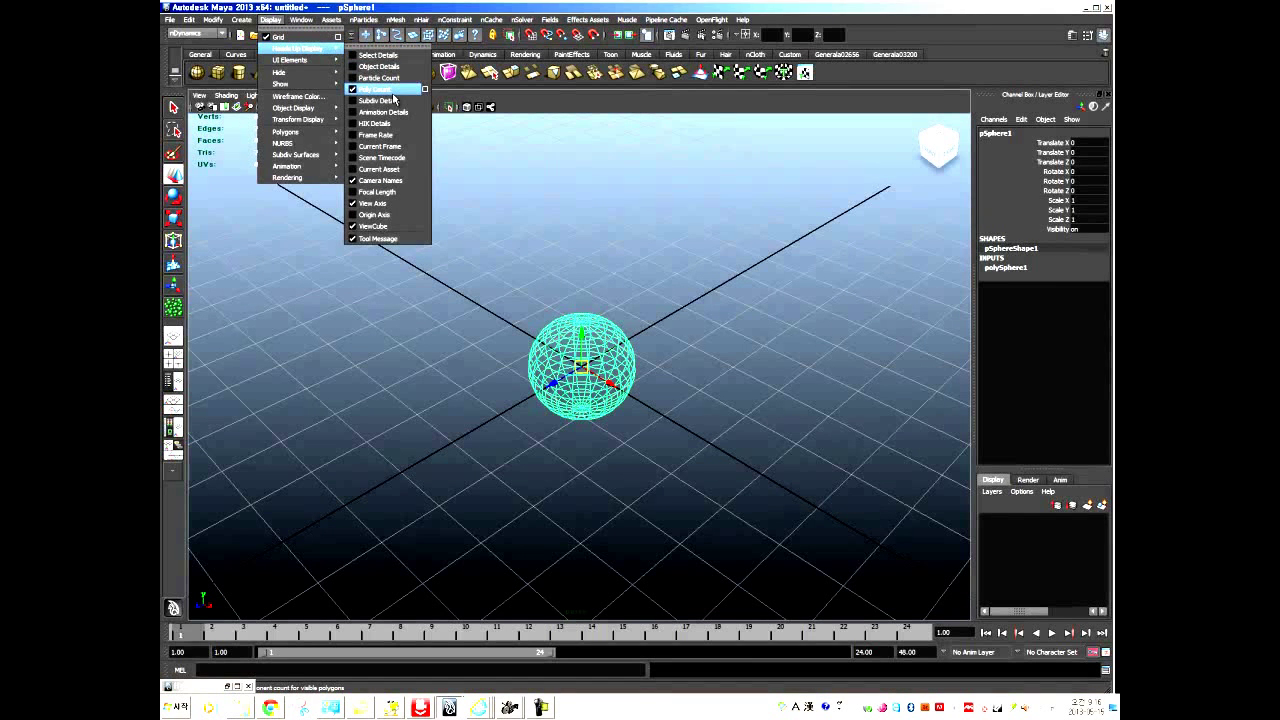
click(395, 98)
alt+right_drag(451, 263, 477, 351)
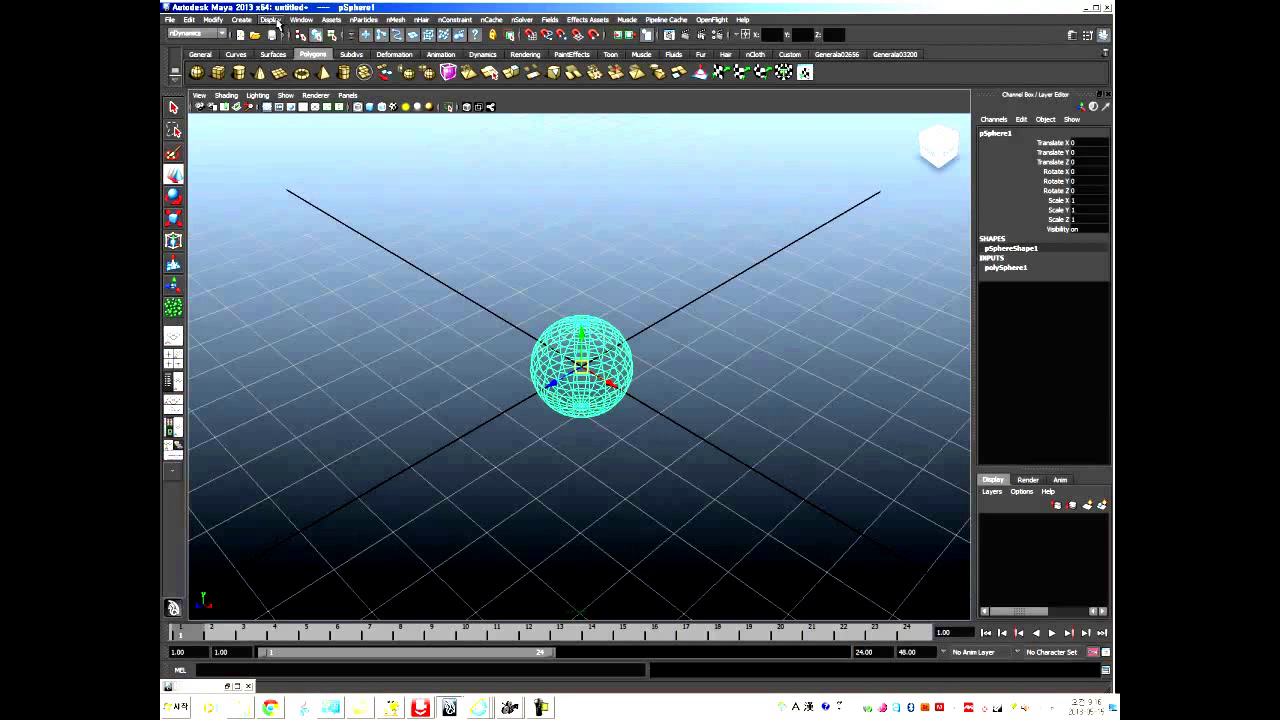
click(278, 21)
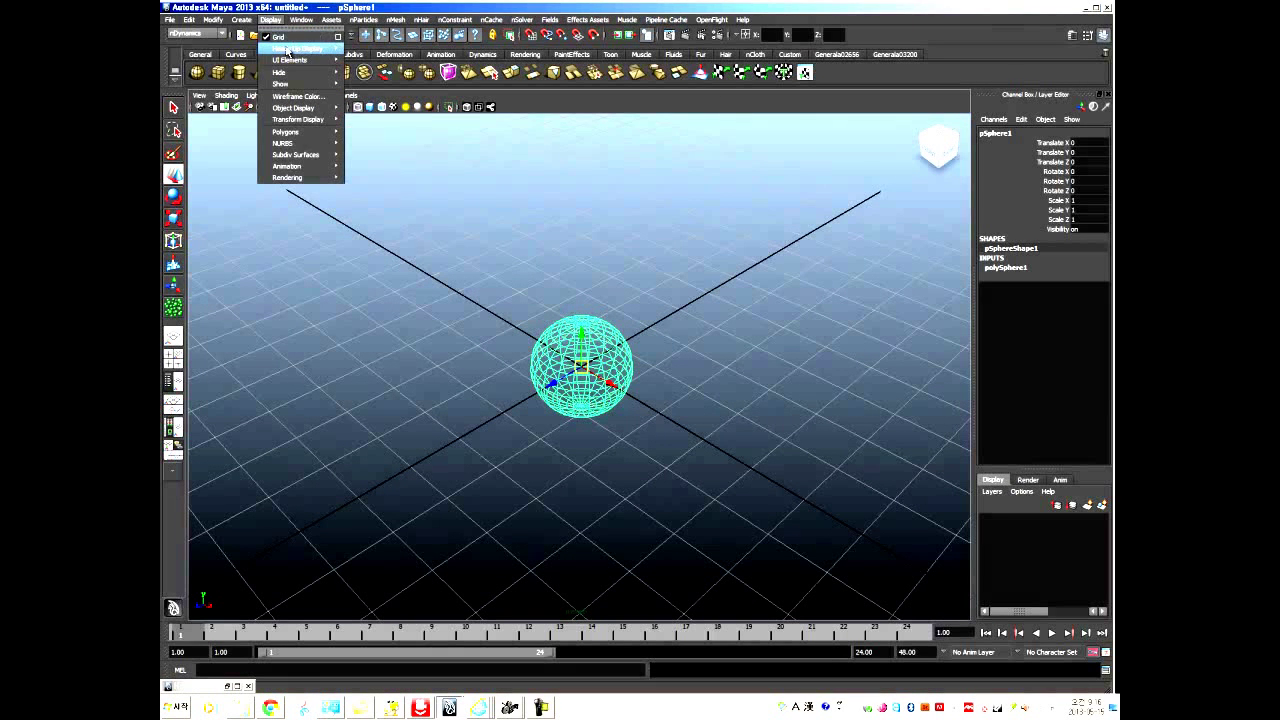
mouse_move(290, 50)
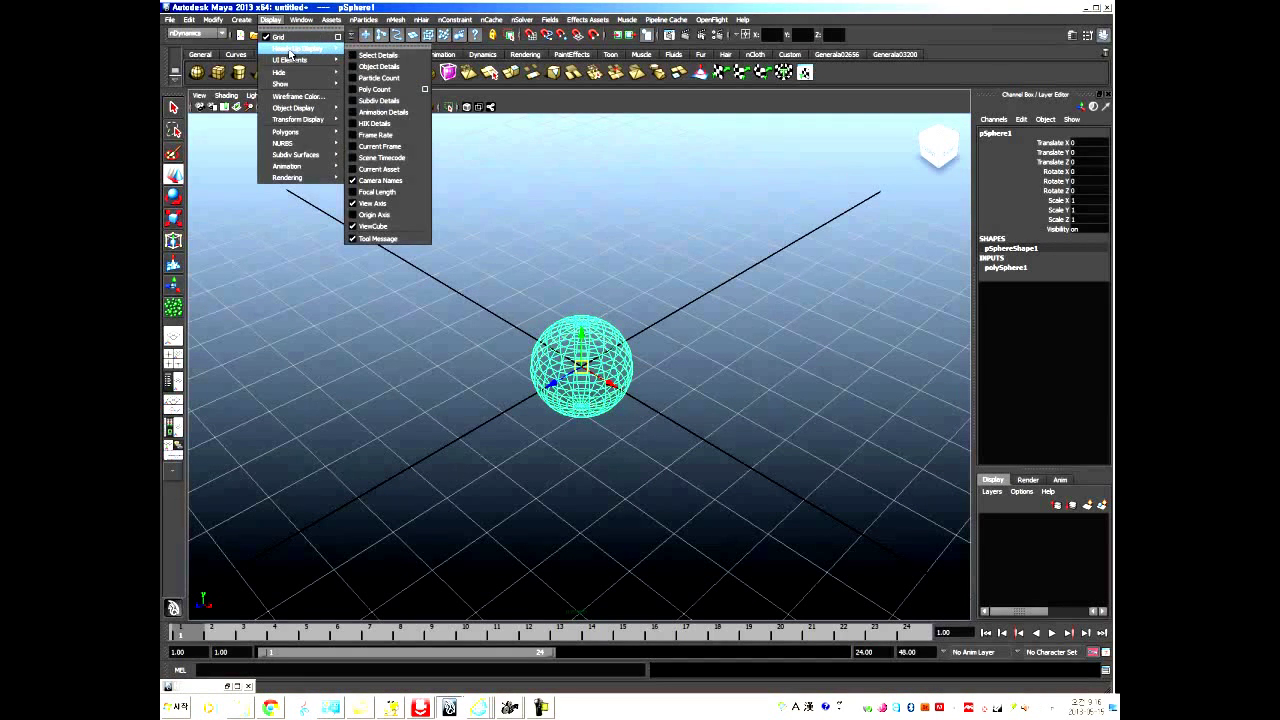
click(388, 93)
alt+drag(422, 292, 448, 306)
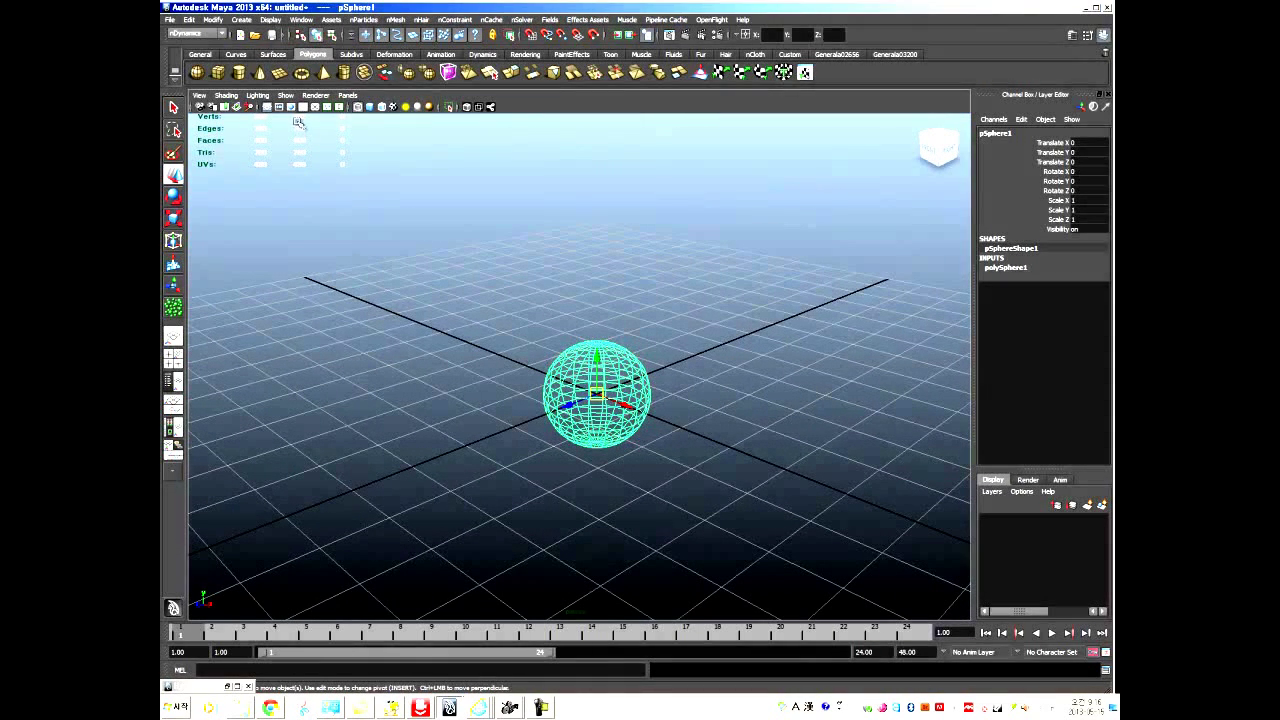
Scale the sphere uniformly to about 5.344 and show it smooth-shaded in the viewport.
alt+drag(530, 326, 443, 306)
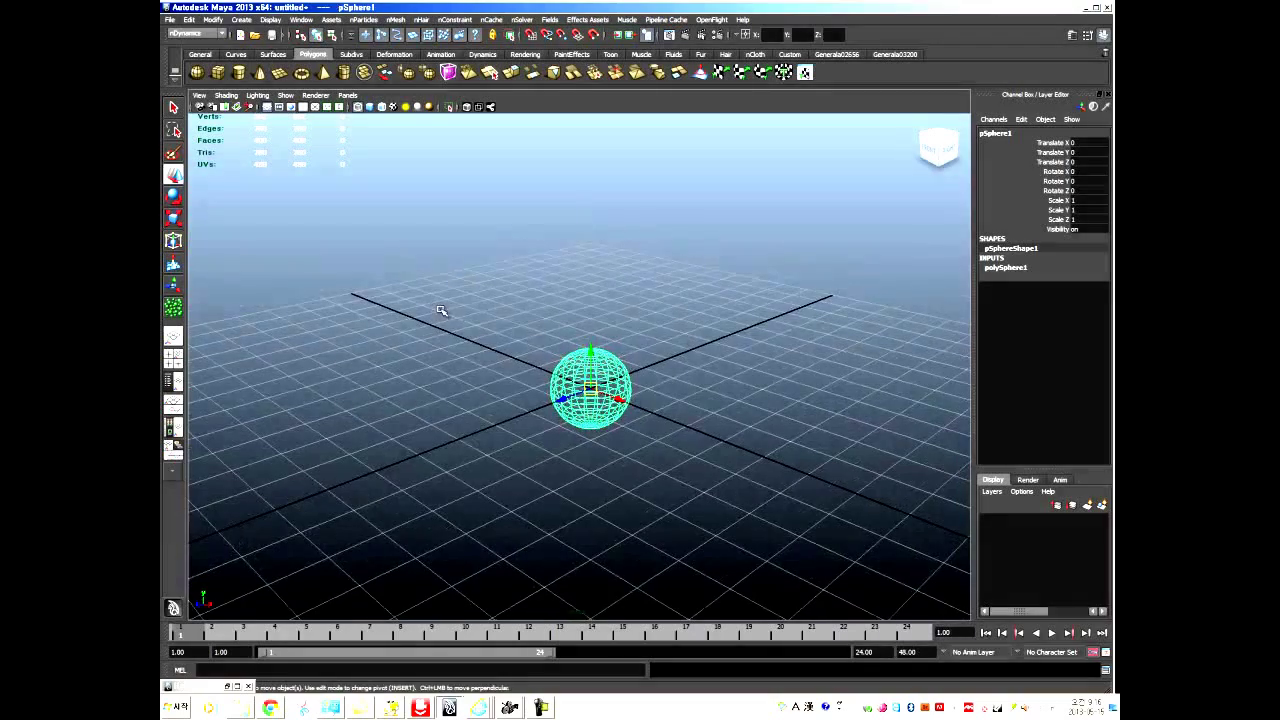
key(r)
drag(590, 388, 700, 385)
alt+right_drag(700, 385, 371, 329)
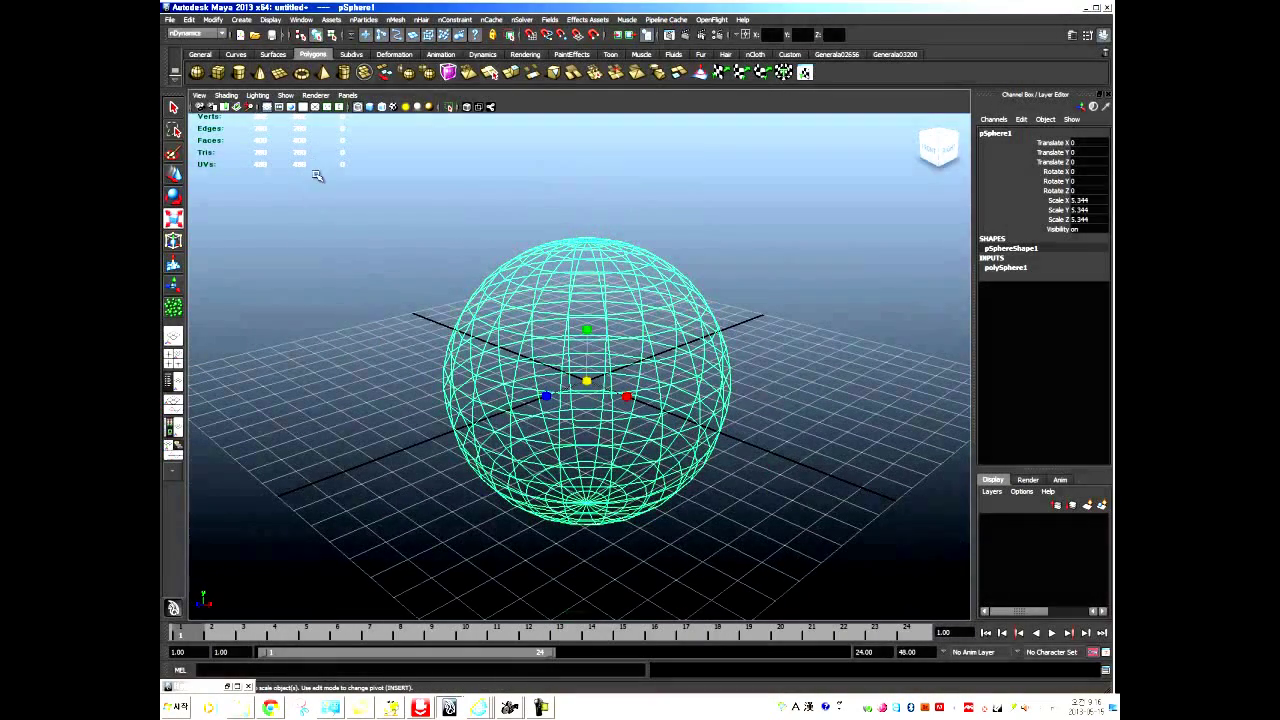
alt+drag(430, 280, 428, 277)
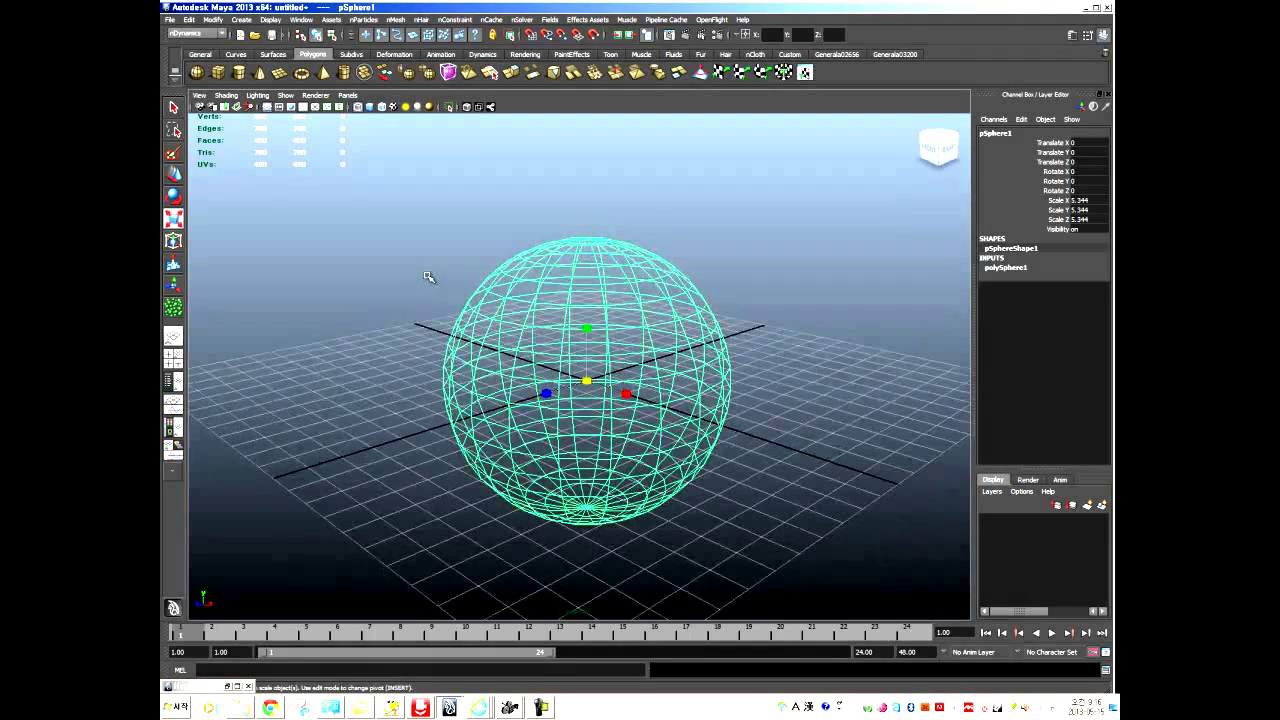
key(5)
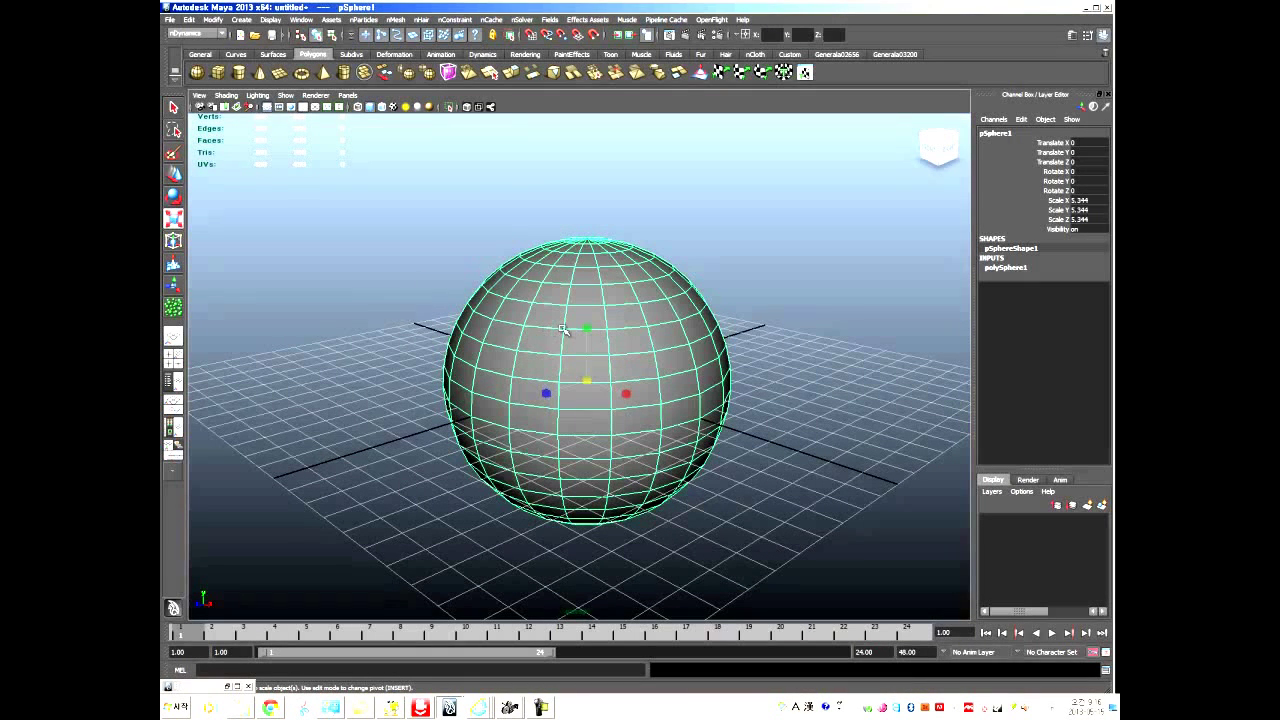
alt+right_drag(490, 328, 406, 301)
alt+drag(406, 301, 409, 309)
click(363, 19)
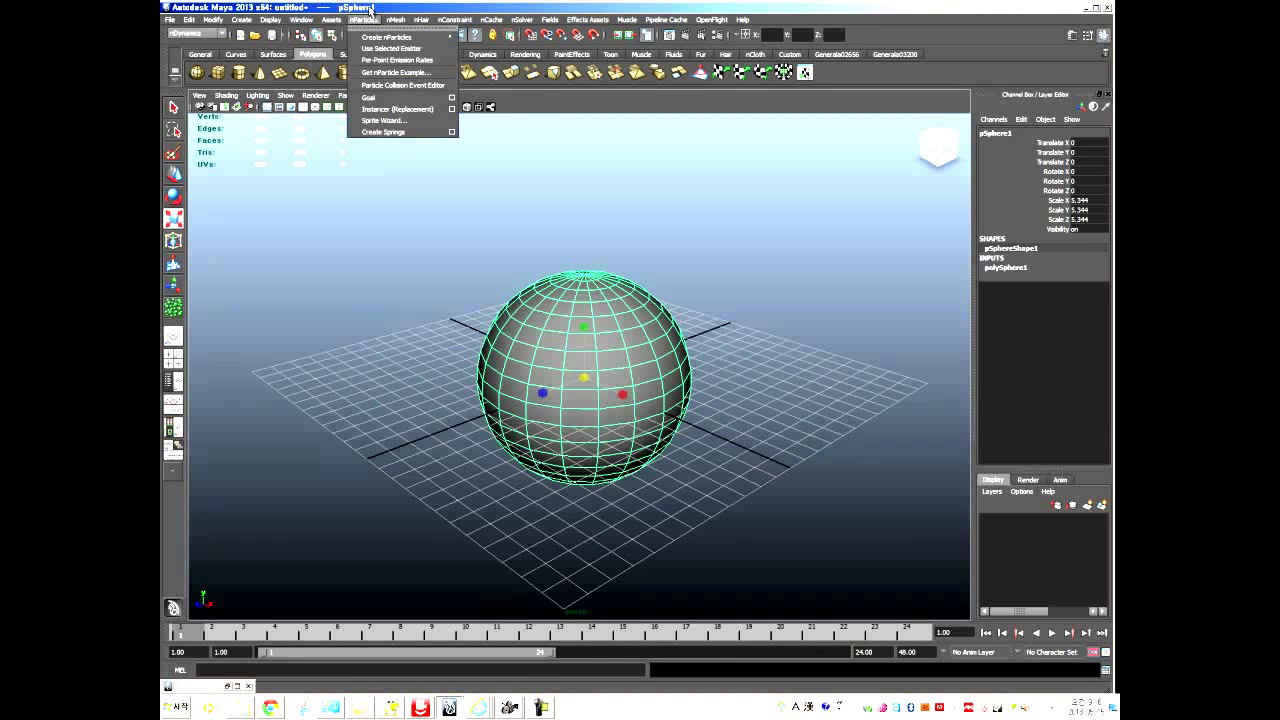
click(369, 10)
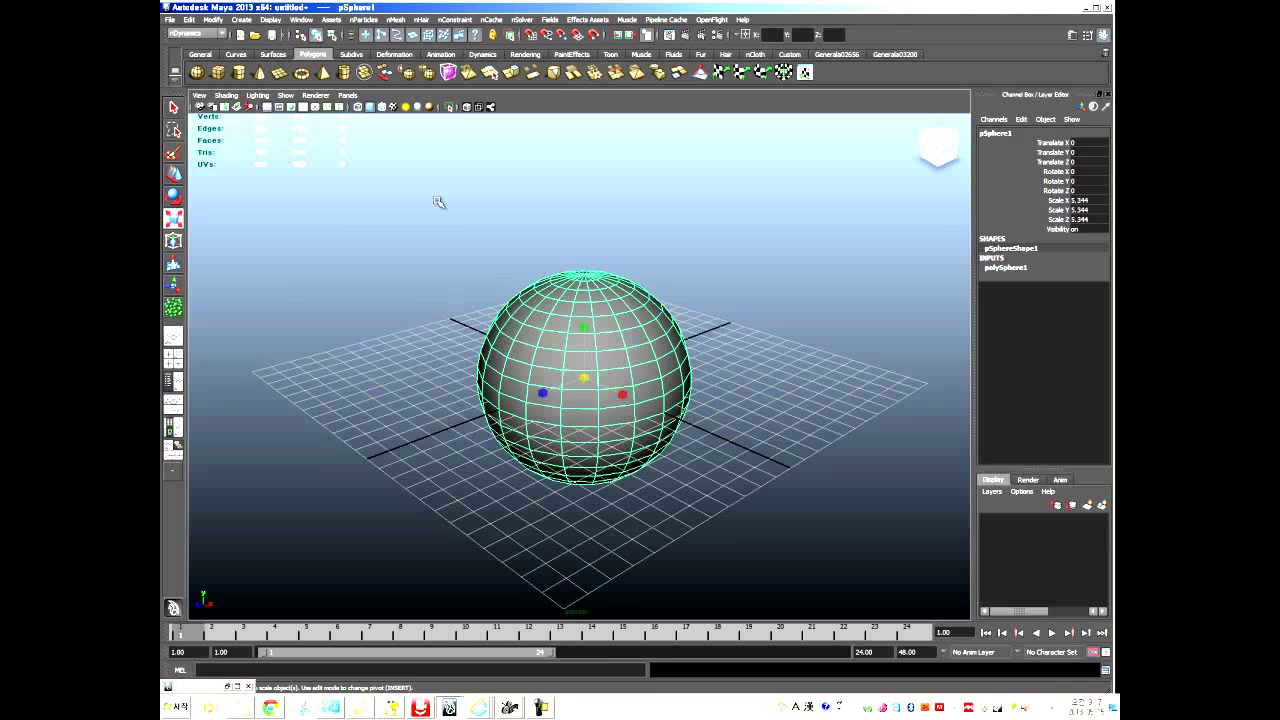
Set the sphere's axis and height subdivisions to 30.
scroll(563, 368, up, 2)
click(1006, 268)
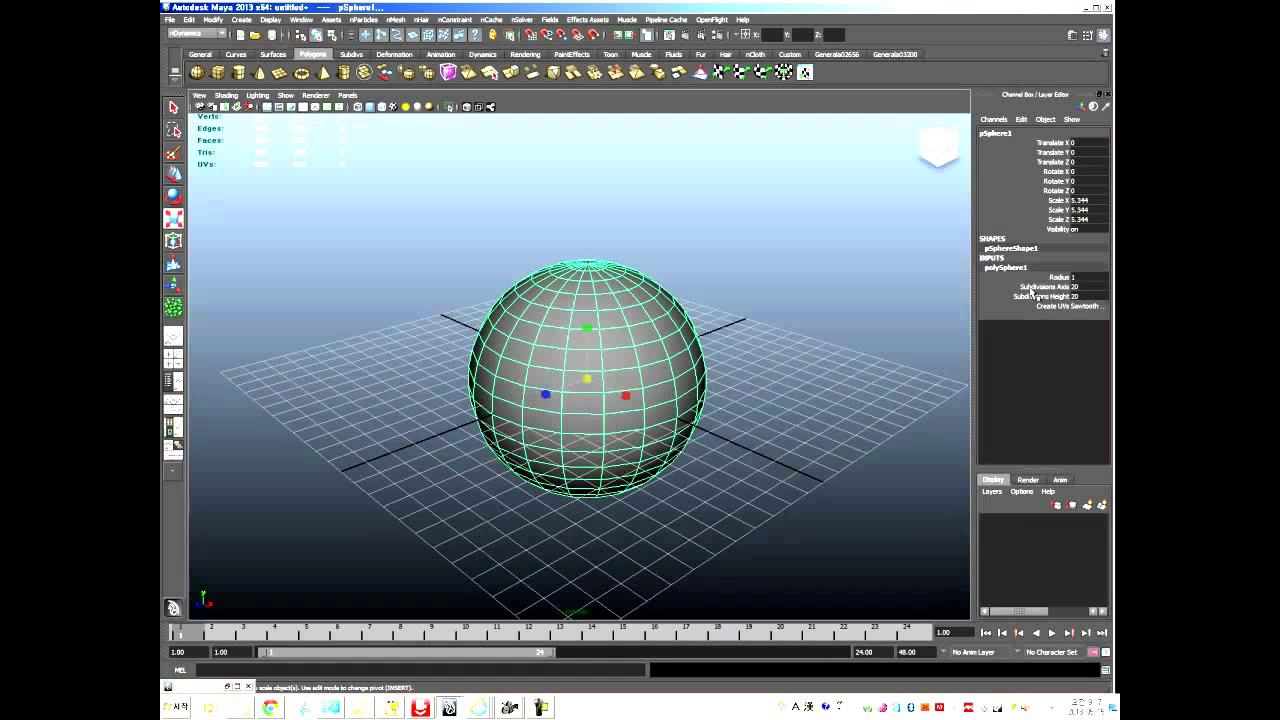
drag(1079, 287, 1078, 297)
text(30)
key(Return)
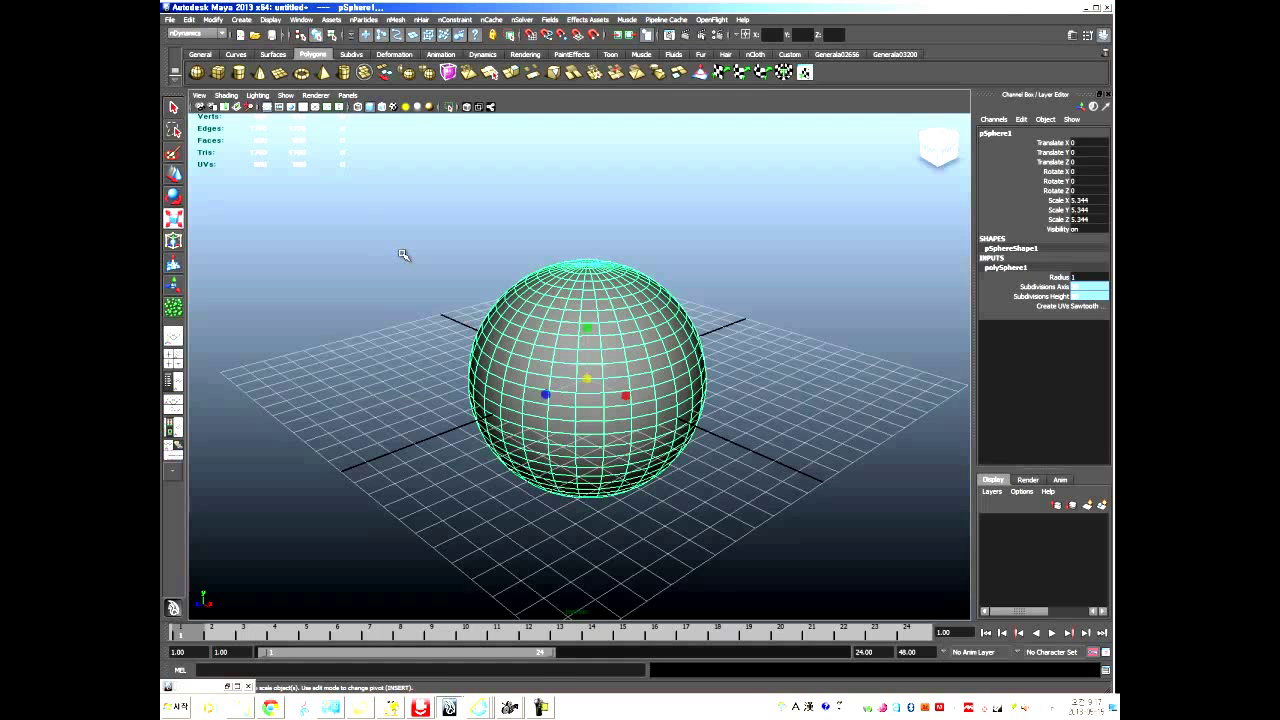
Create a polygon cube around the sphere and scale it uniformly to about 9.253.
scroll(418, 324, down, 2)
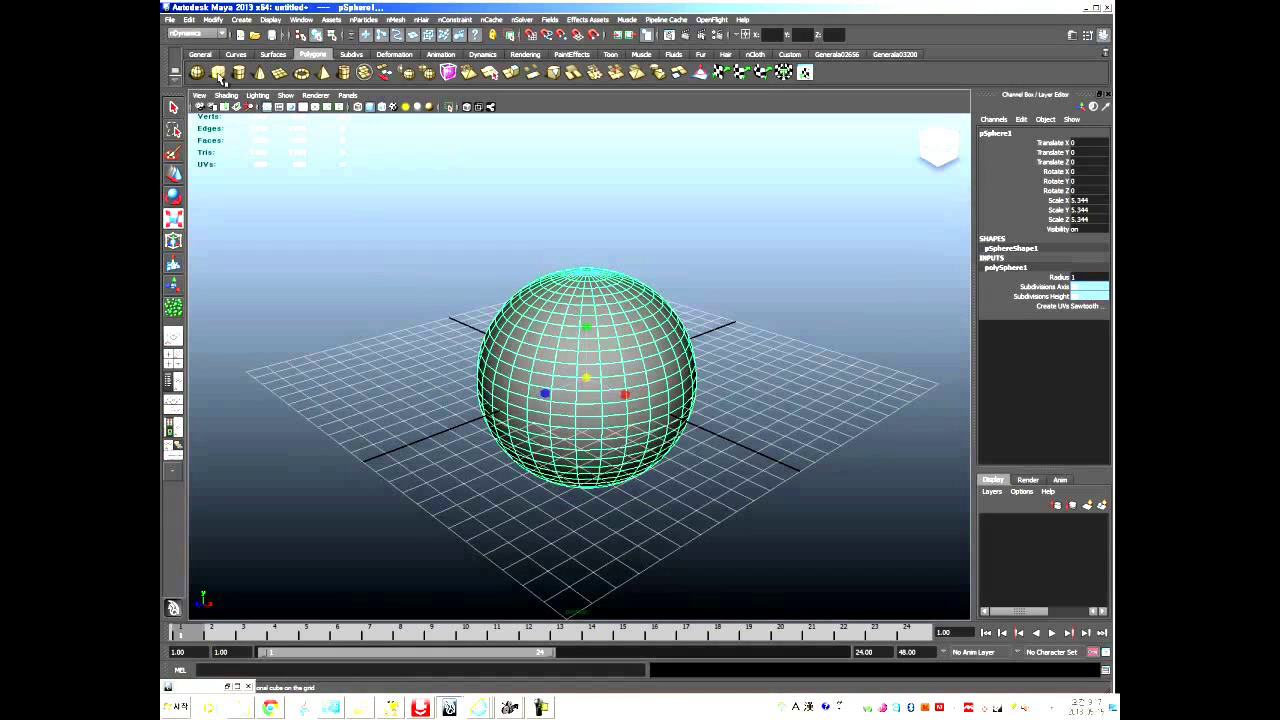
click(220, 78)
scroll(508, 423, down, 2)
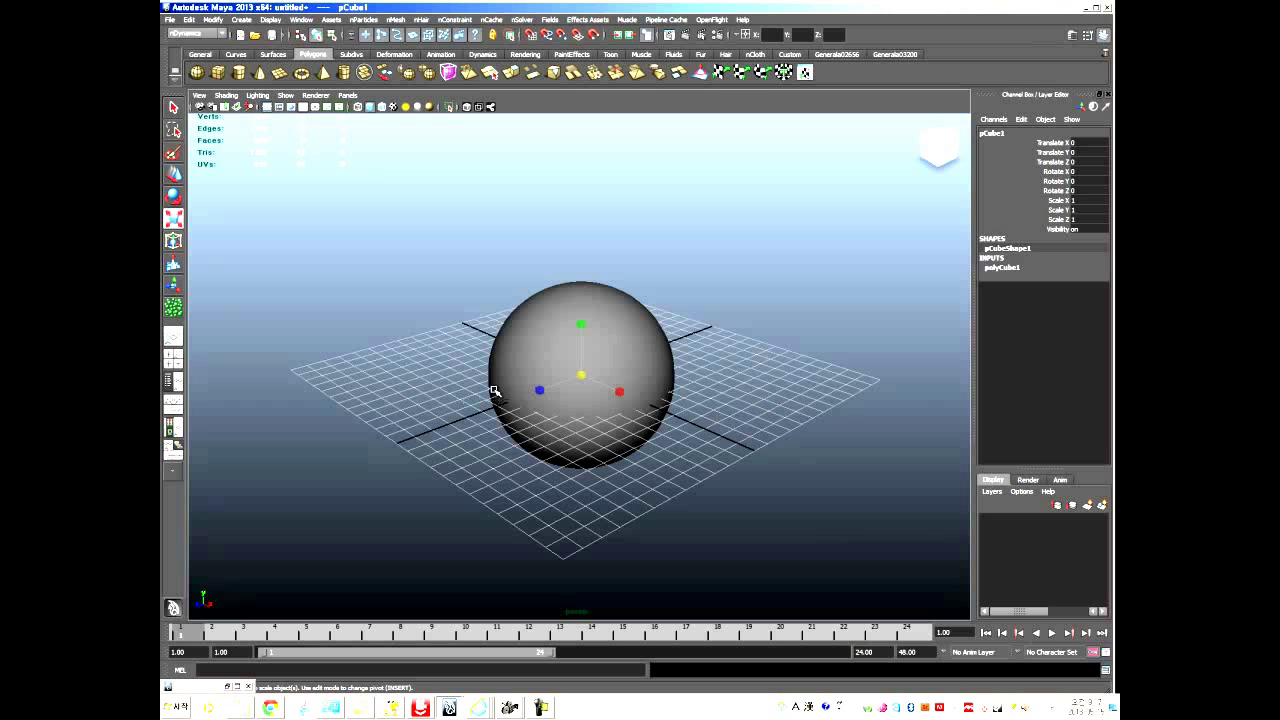
drag(581, 375, 714, 394)
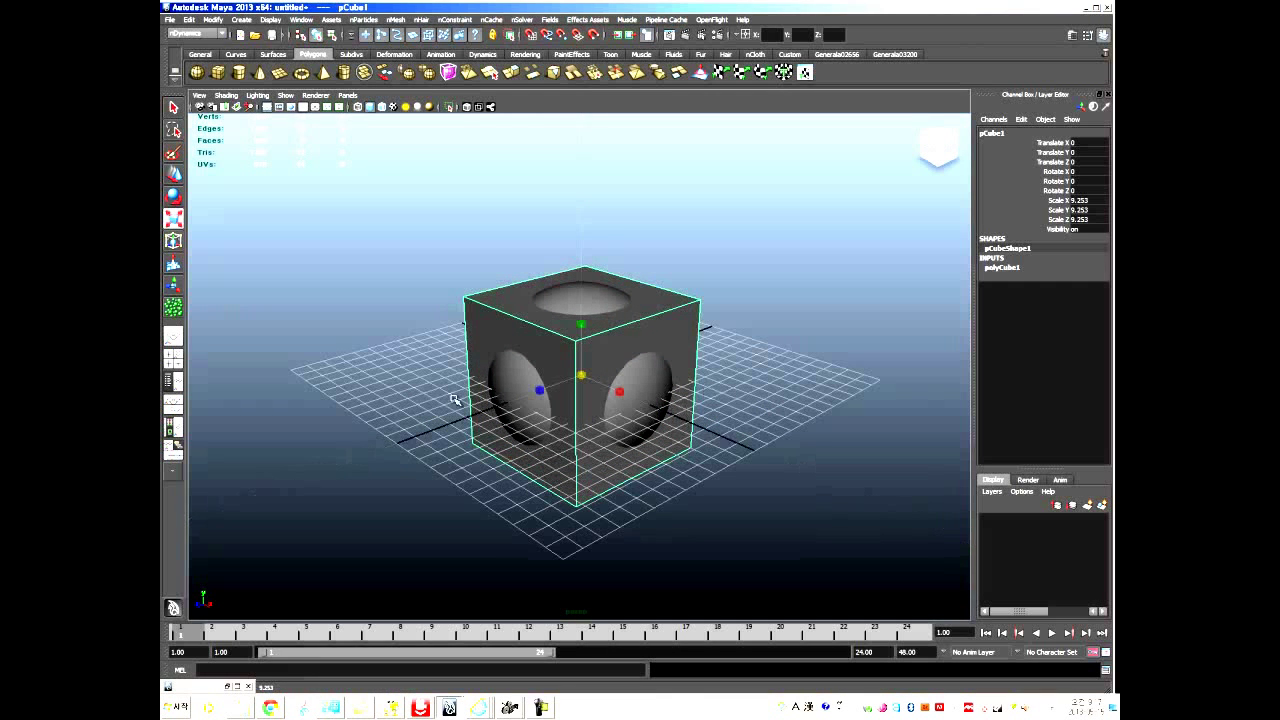
scroll(507, 427, up, 2)
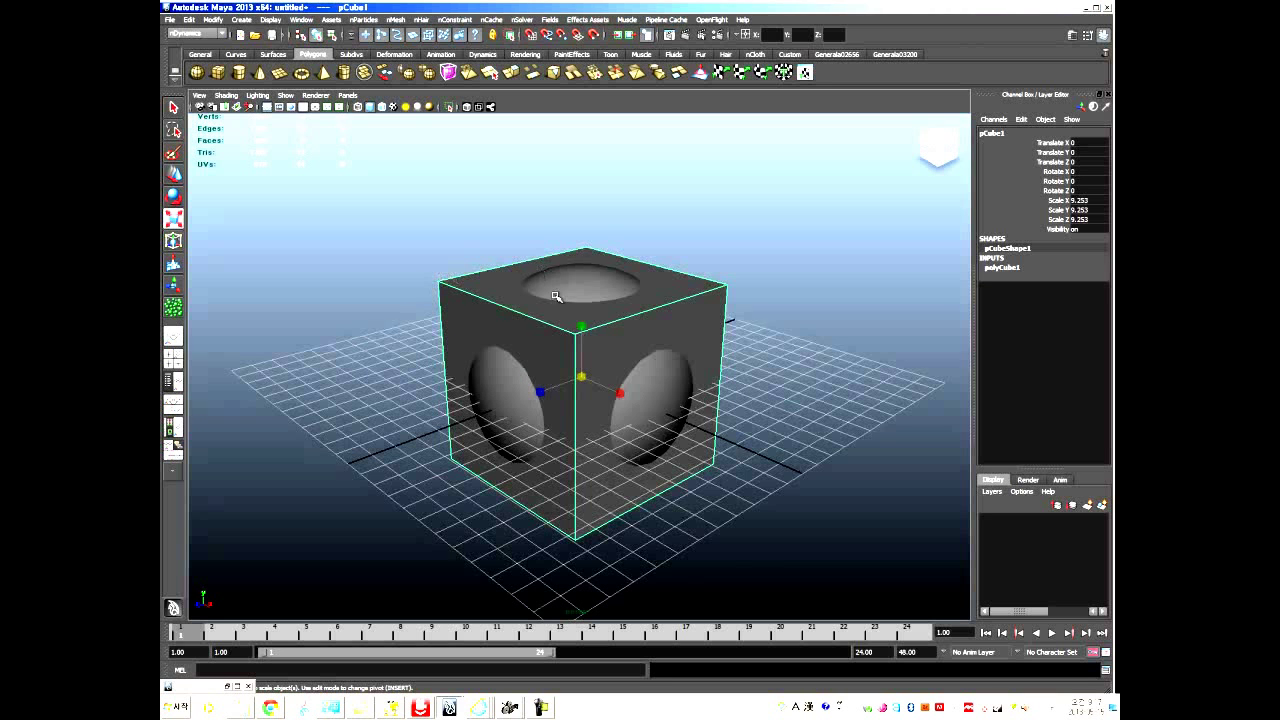
Set the cube's width, height and depth subdivisions to 30.
click(1010, 268)
click(1082, 306)
drag(1082, 313, 1083, 325)
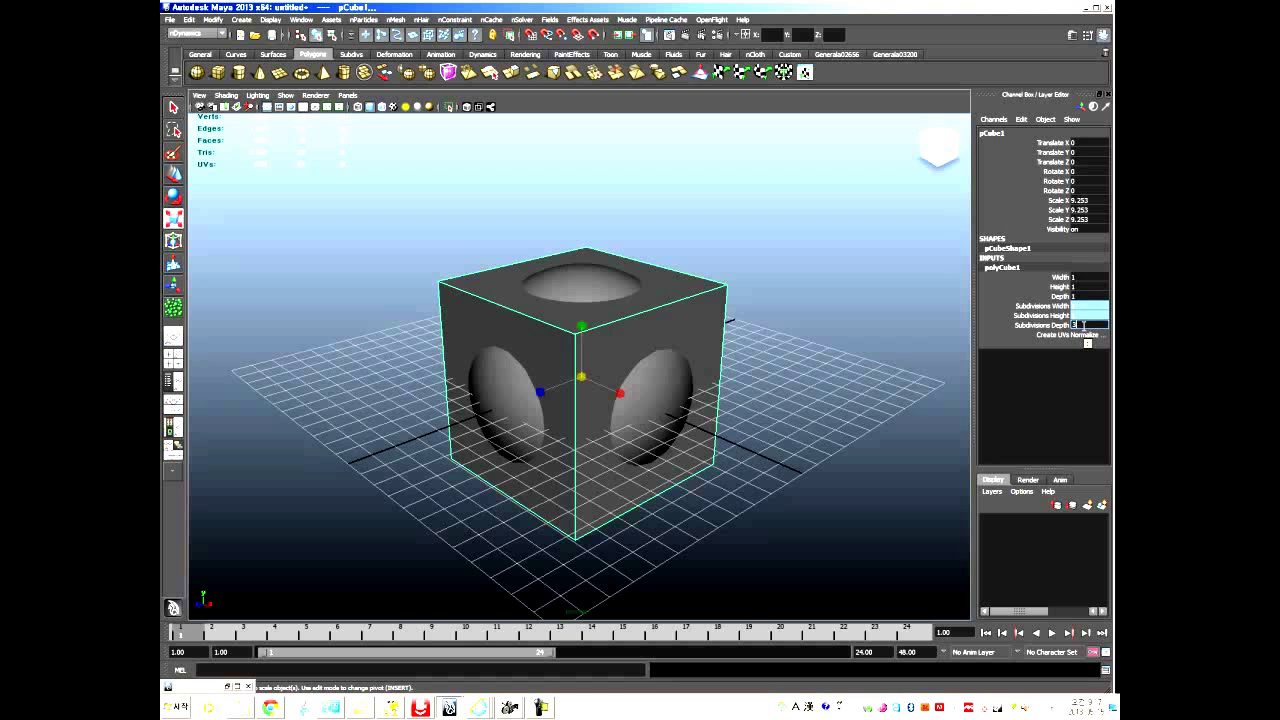
text(30)
key(Return)
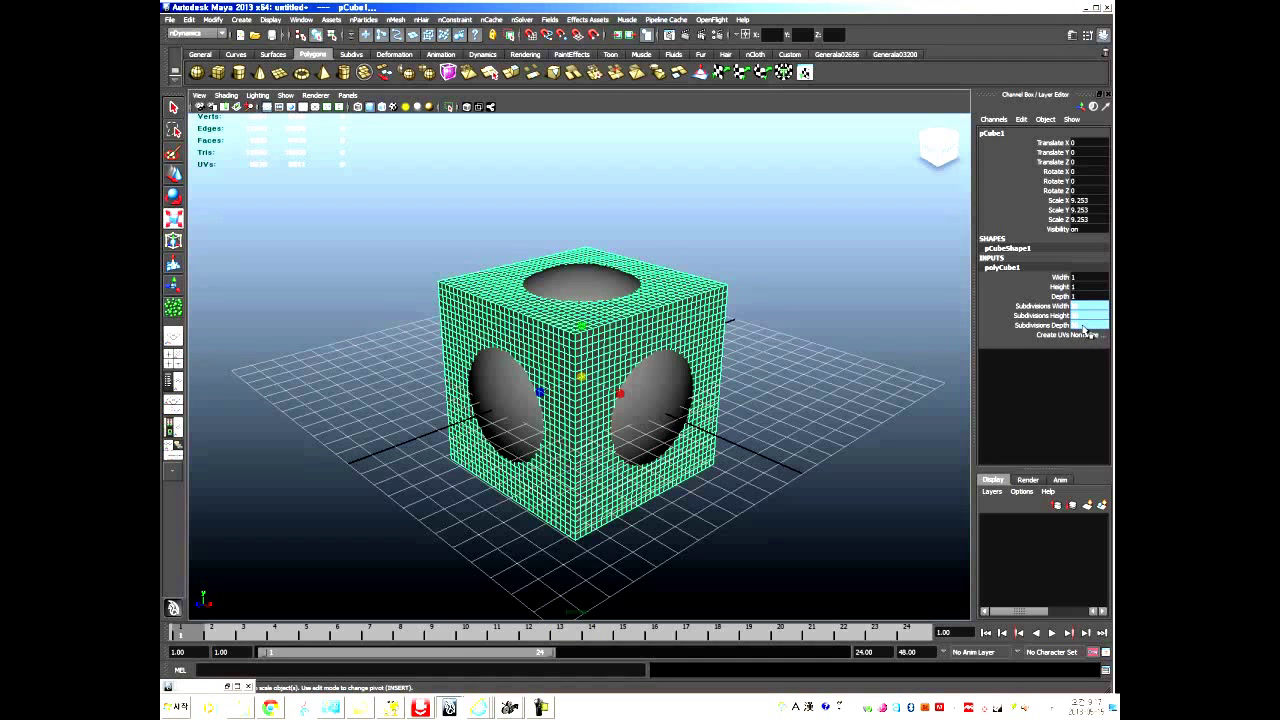
Set the cube's width, height and depth subdivisions to 10.
drag(1083, 309, 1082, 325)
text(10)
key(Return)
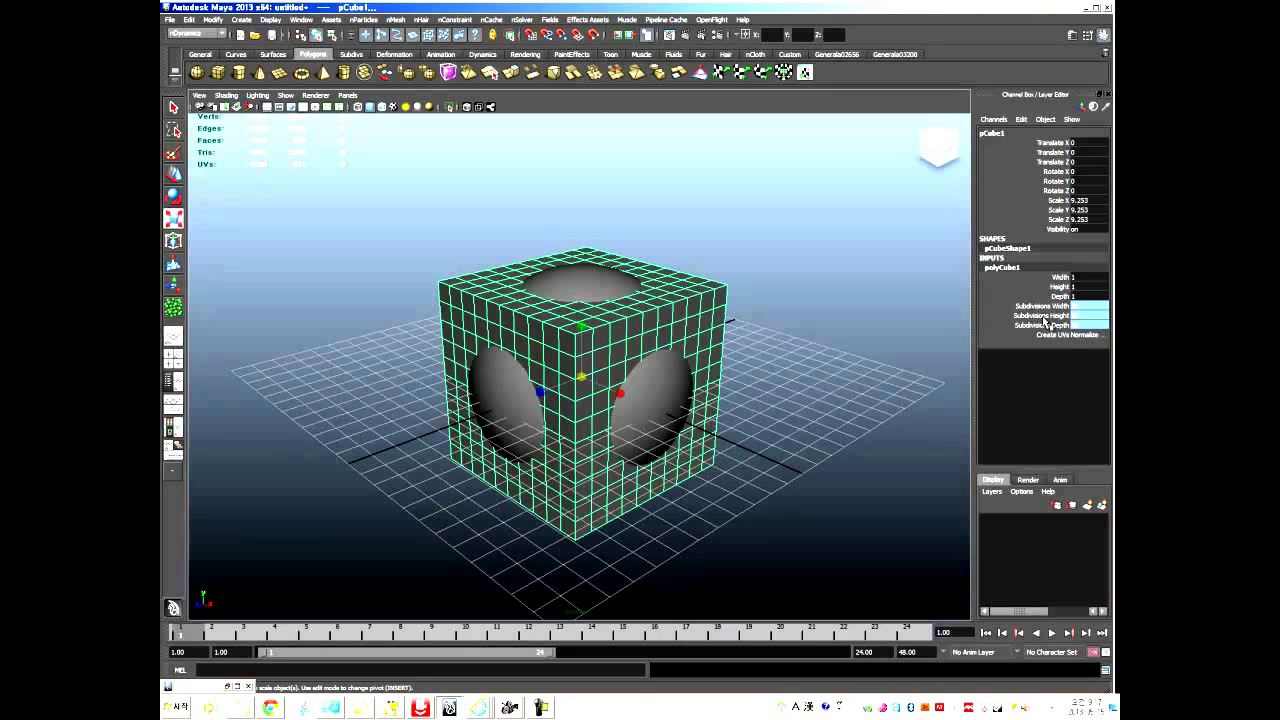
Select the sphere and the cube in turn to compare their polygon counts.
click(580, 292)
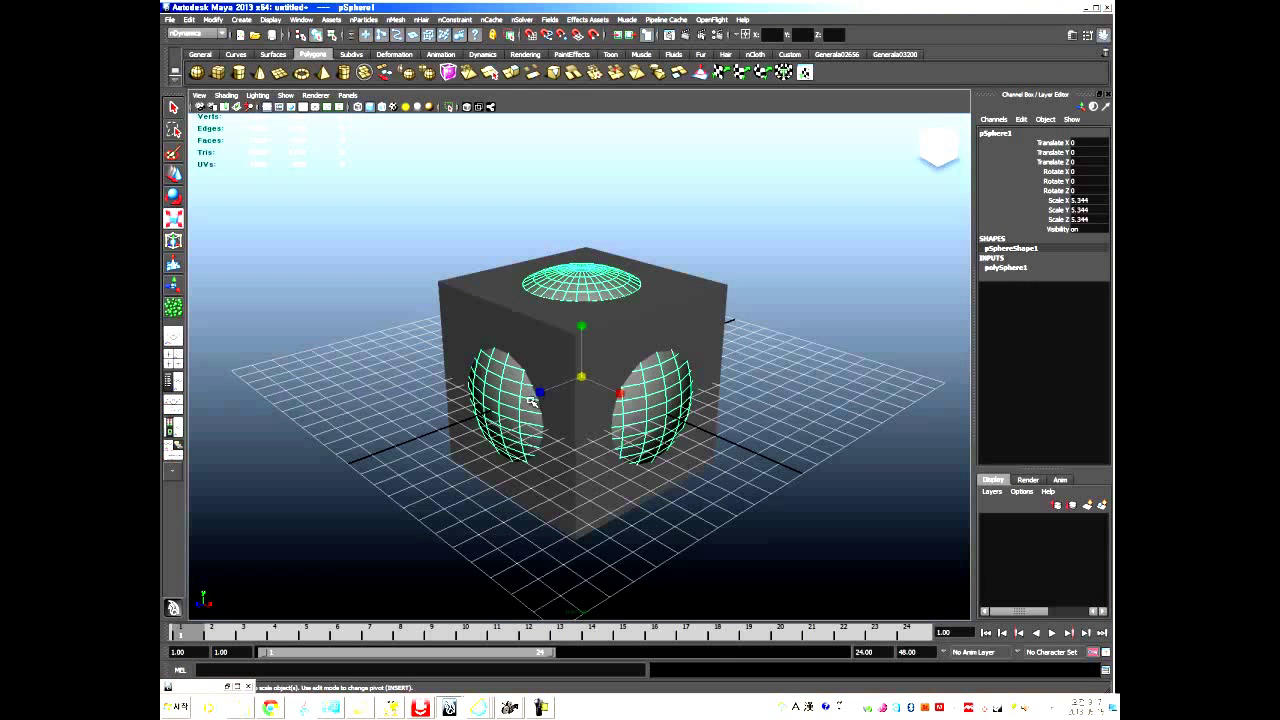
click(483, 328)
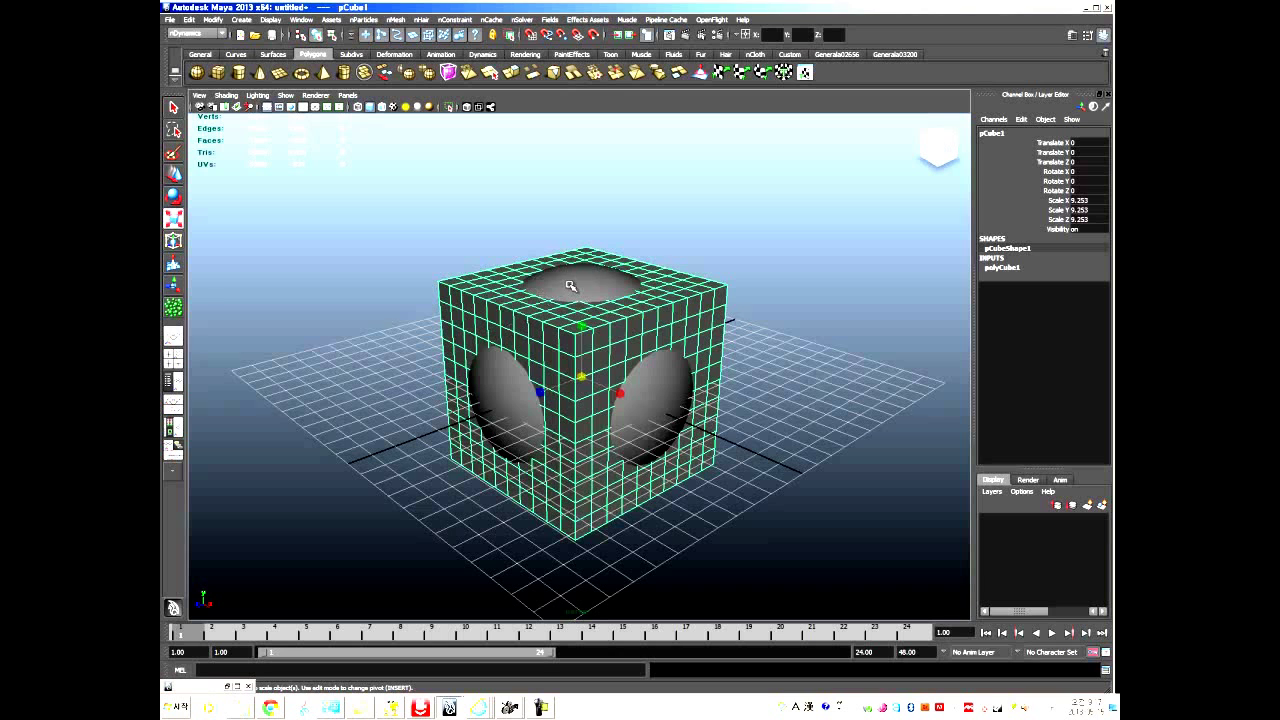
click(512, 327)
key(ctrl+z)
Raise the cube's width, height and depth subdivisions first to 11 and finally to 12.
click(520, 319)
click(1014, 268)
mouse_move(1084, 305)
mouse_down()
mouse_move(1092, 321)
mouse_move(1075, 318)
mouse_up()
text(11)
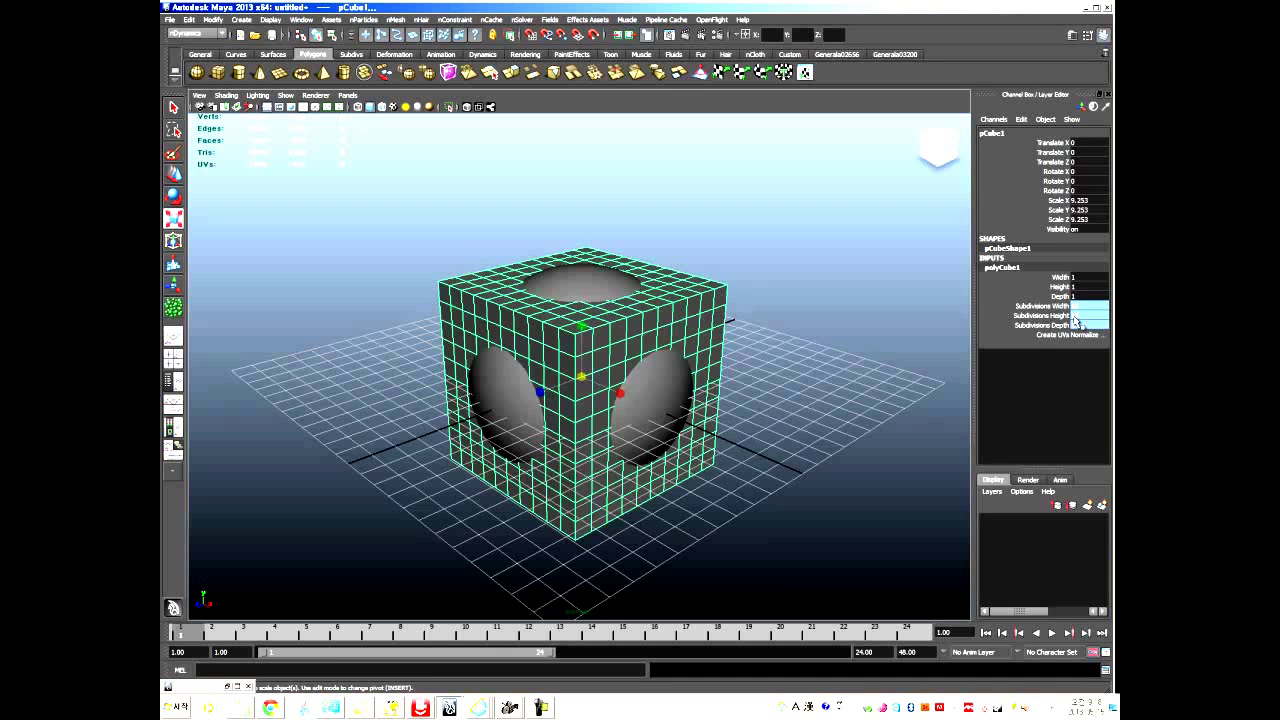
key(Return)
double_click(1092, 323)
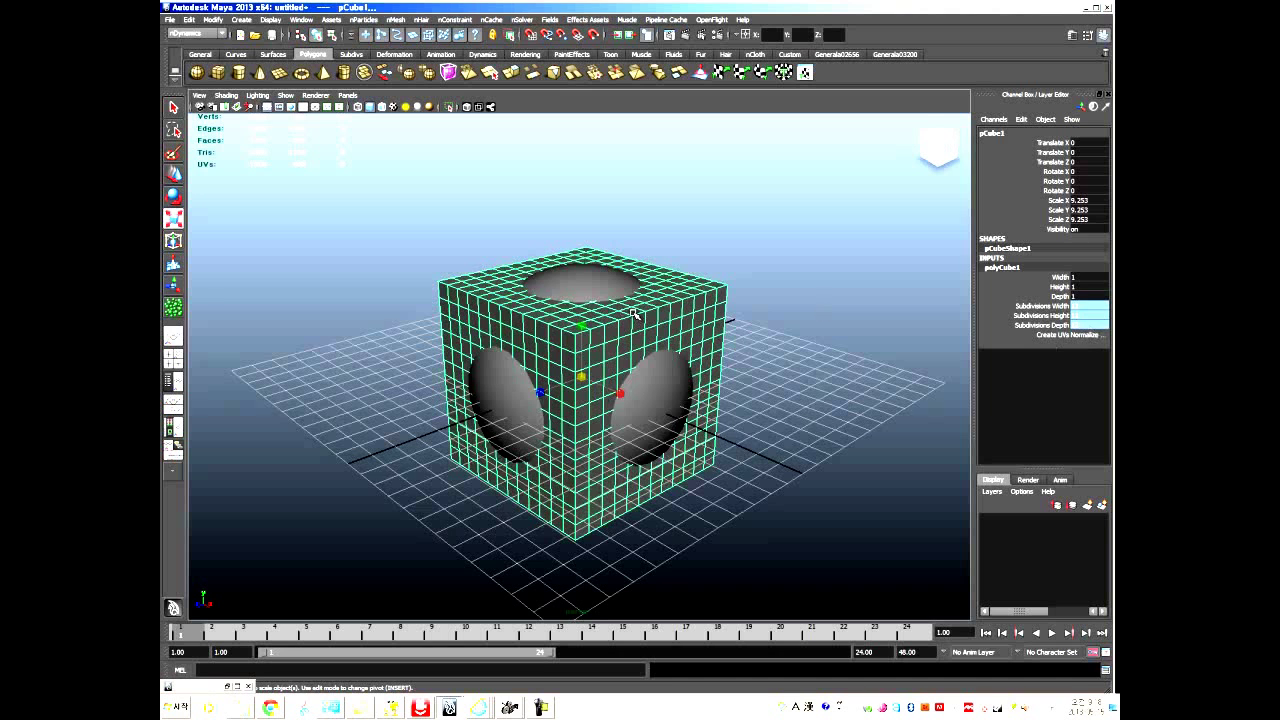
Compare the vertex and face counts of the resubdivided cube with those of the sphere by selecting each alternately.
click(566, 272)
click(474, 326)
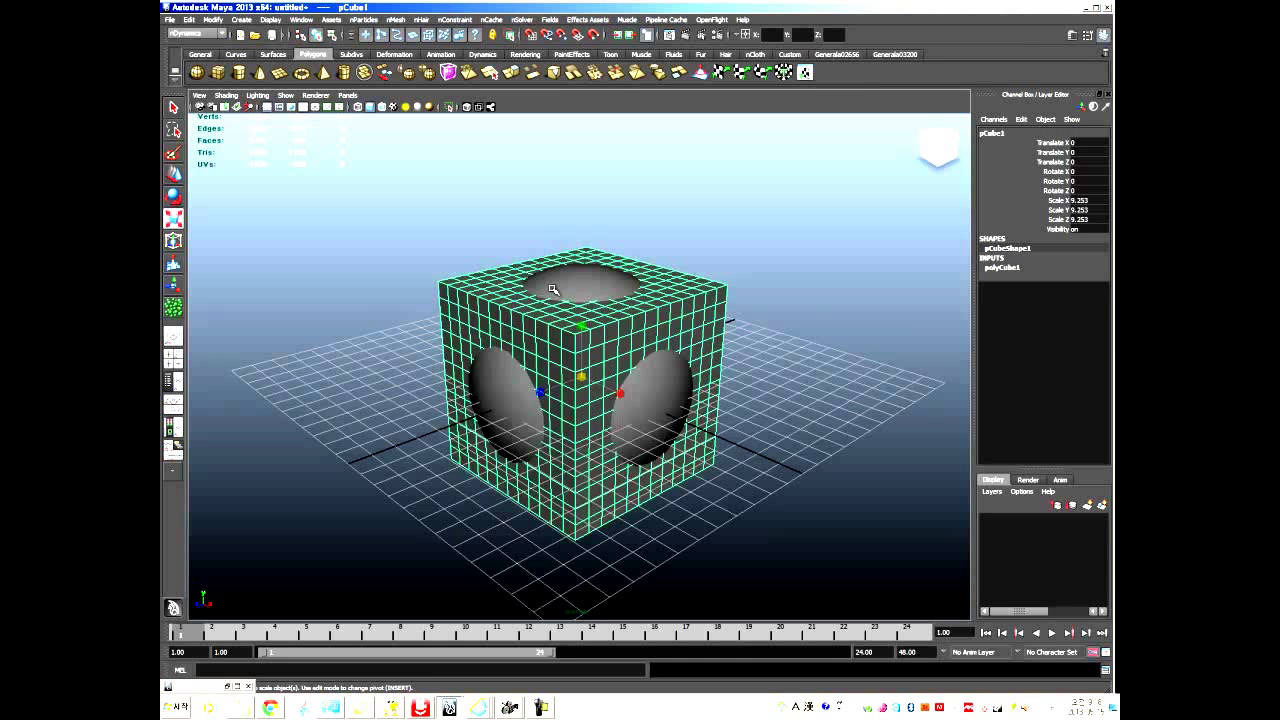
click(560, 285)
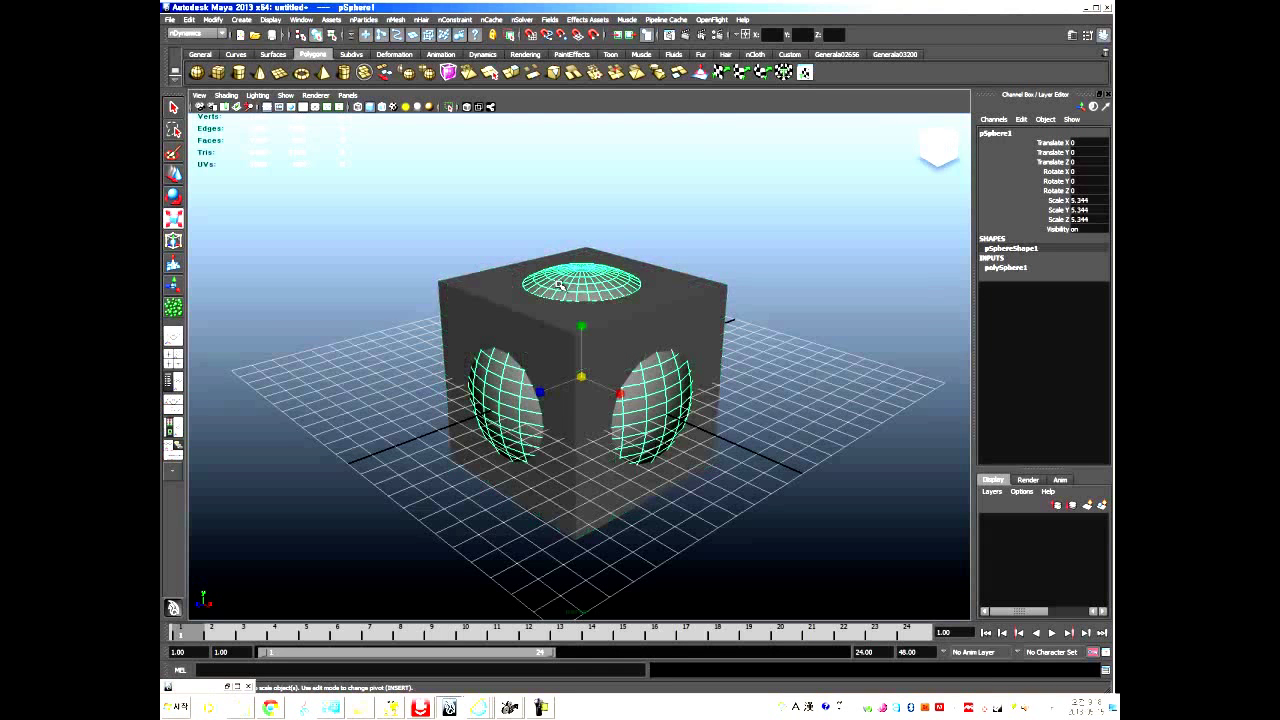
click(505, 307)
click(578, 285)
click(529, 305)
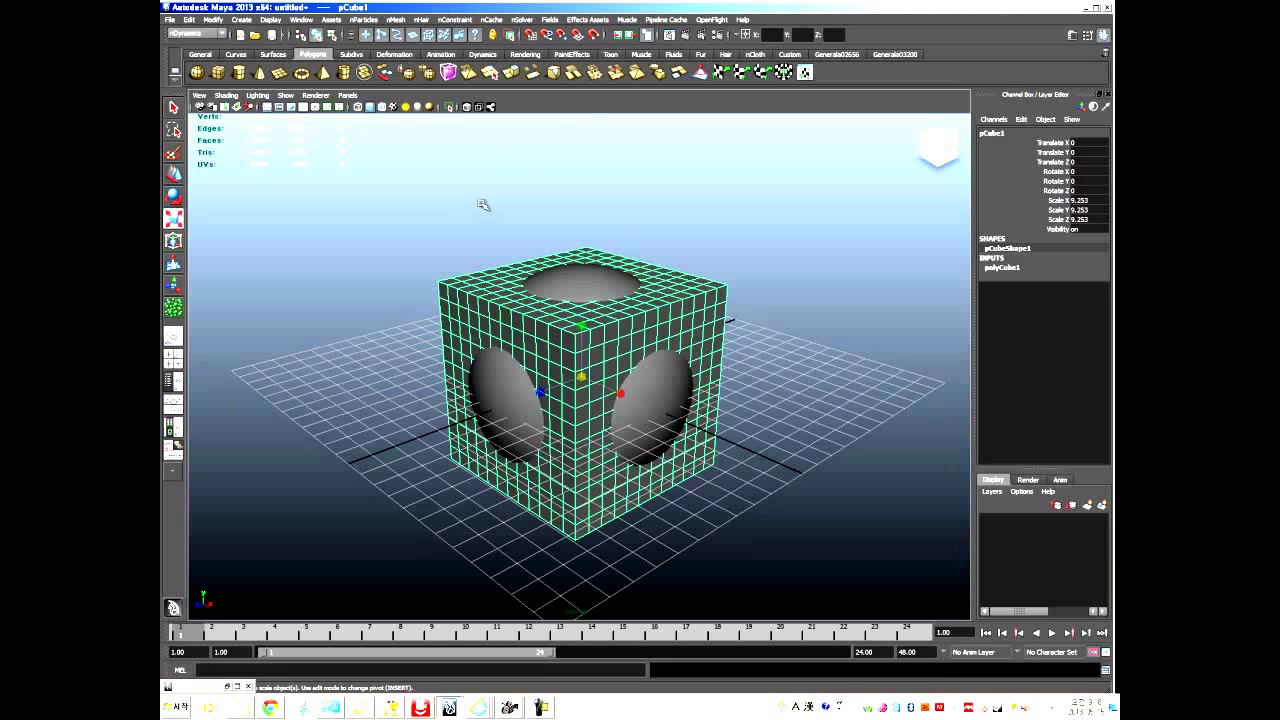
Rename the polygon sphere inside the cube as sphereA.
alt+drag(557, 294, 518, 346)
key(w)
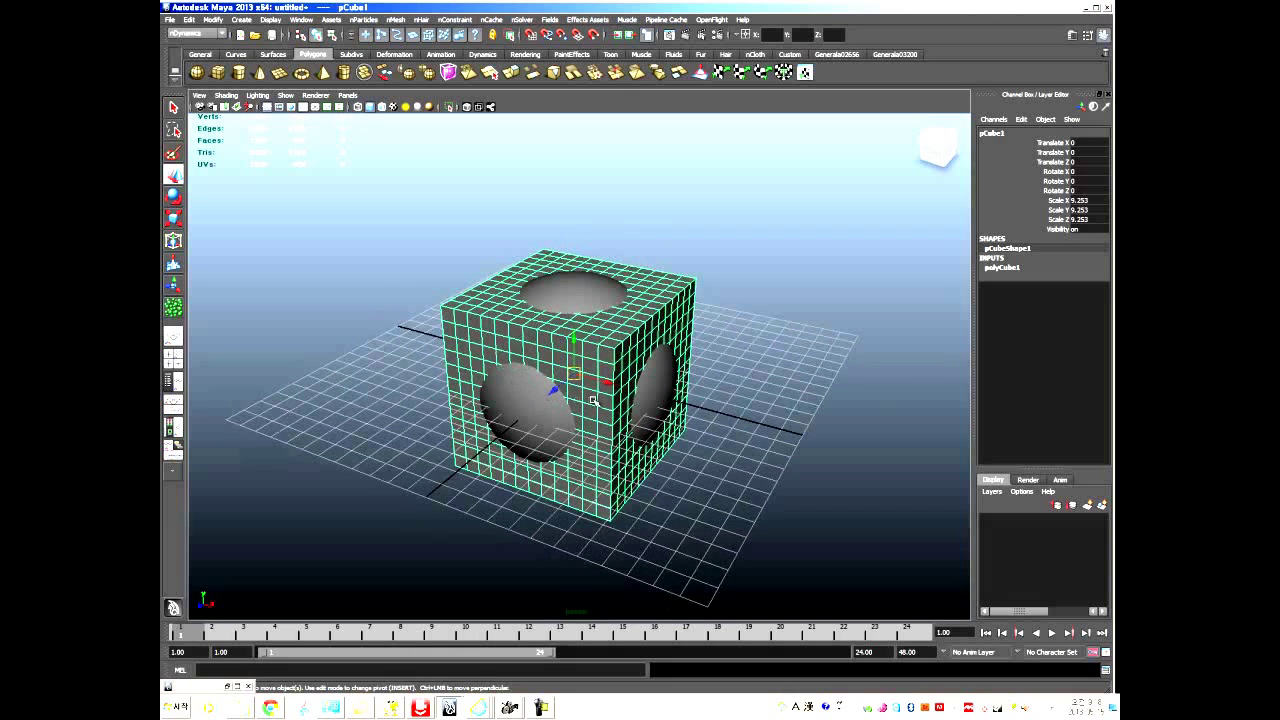
mouse_move(572, 384)
alt+middle_down()
mouse_move(525, 381)
mouse_move(585, 381)
alt+middle_up()
alt+right_drag(585, 381, 511, 368)
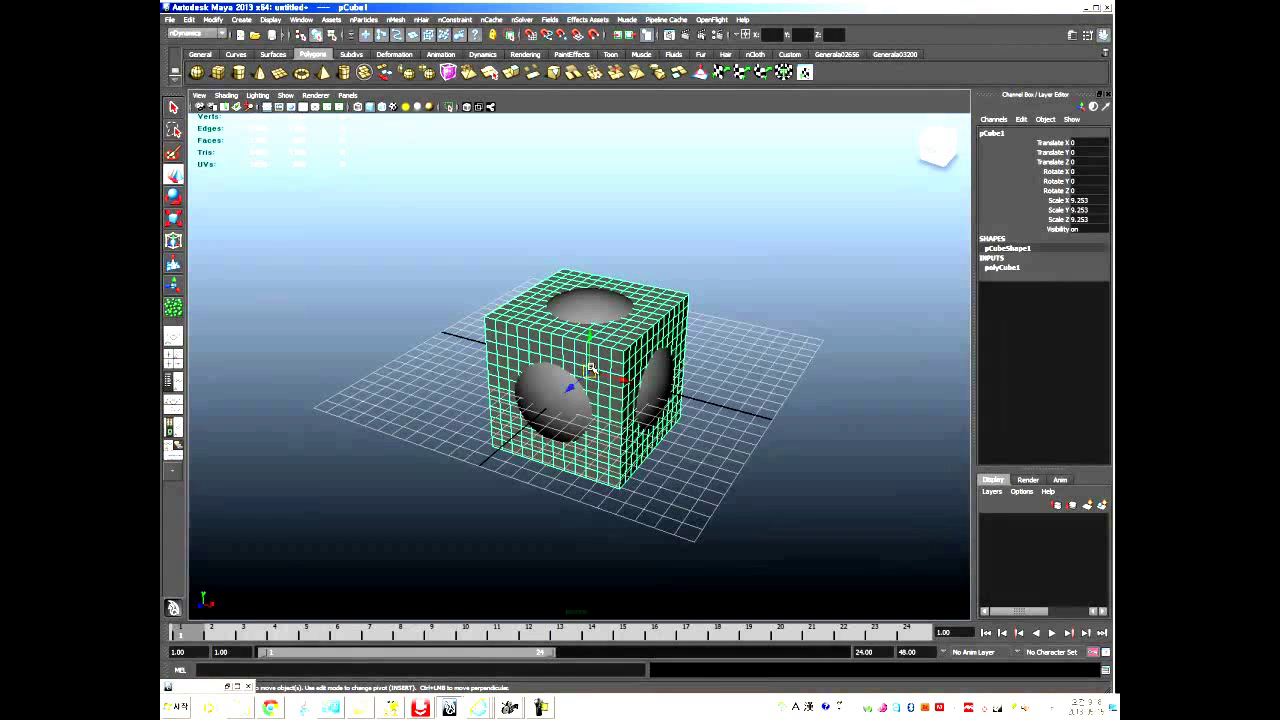
click(547, 401)
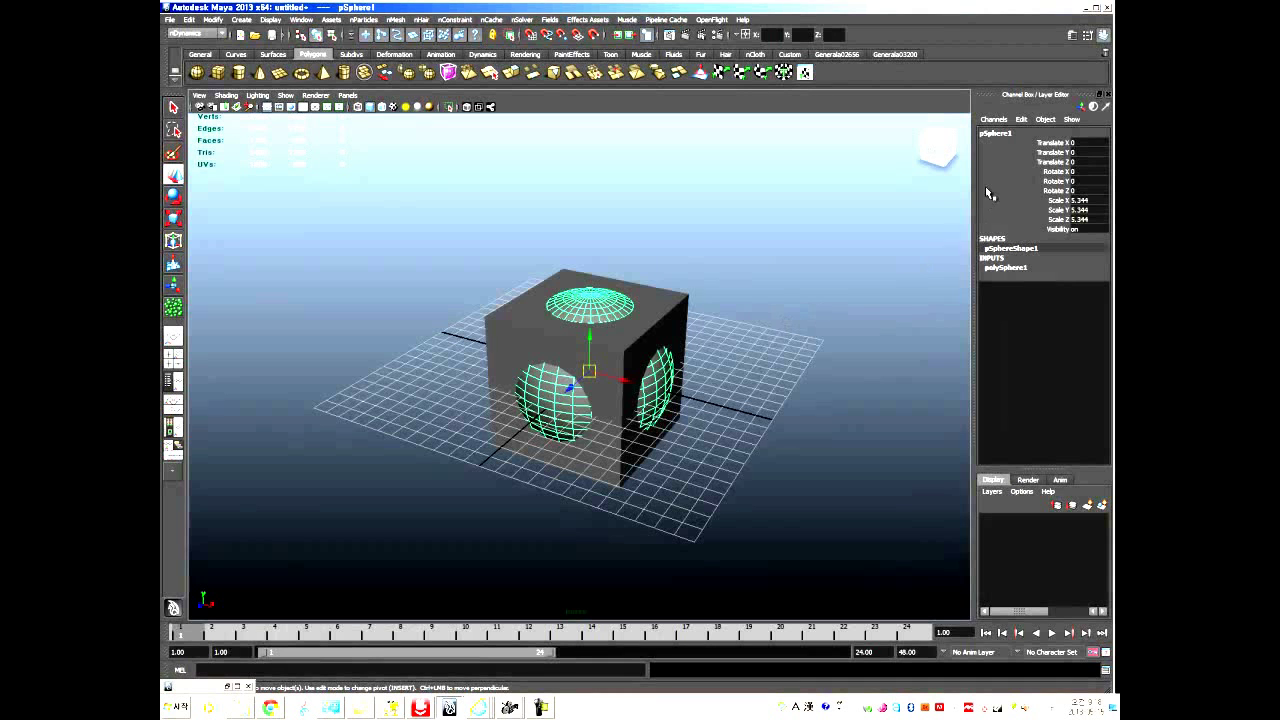
click(994, 133)
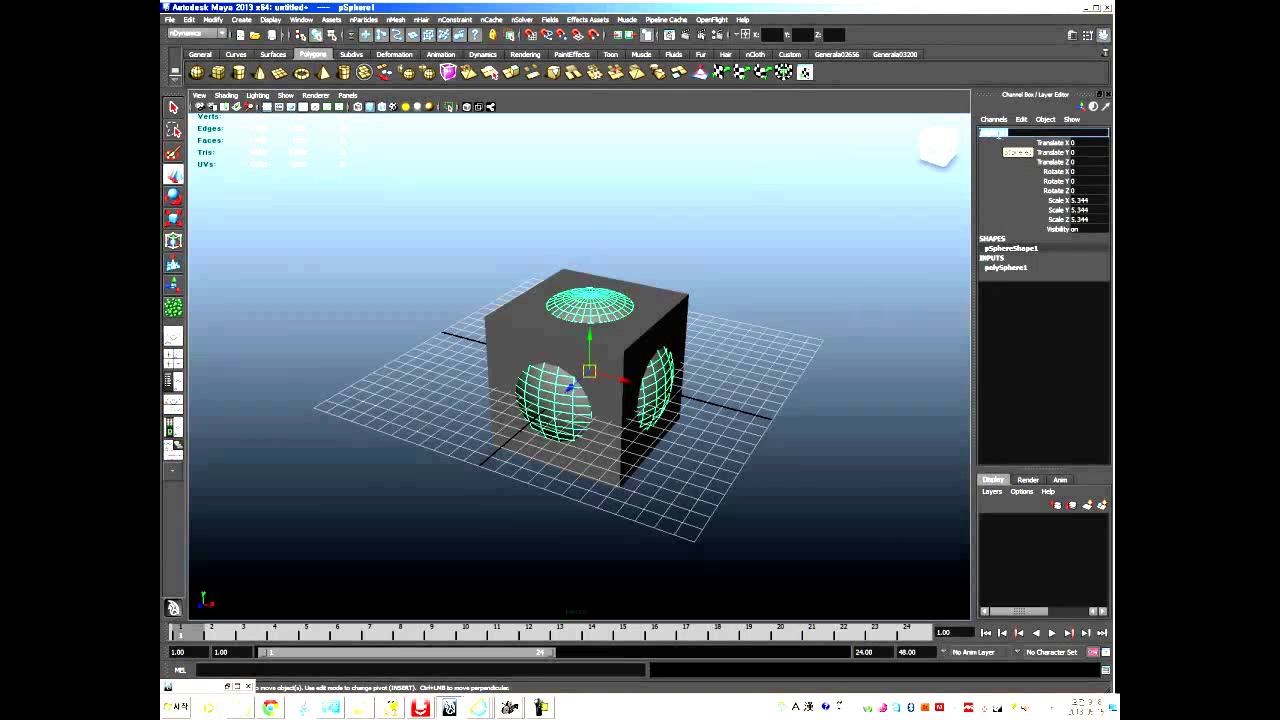
text(sp)
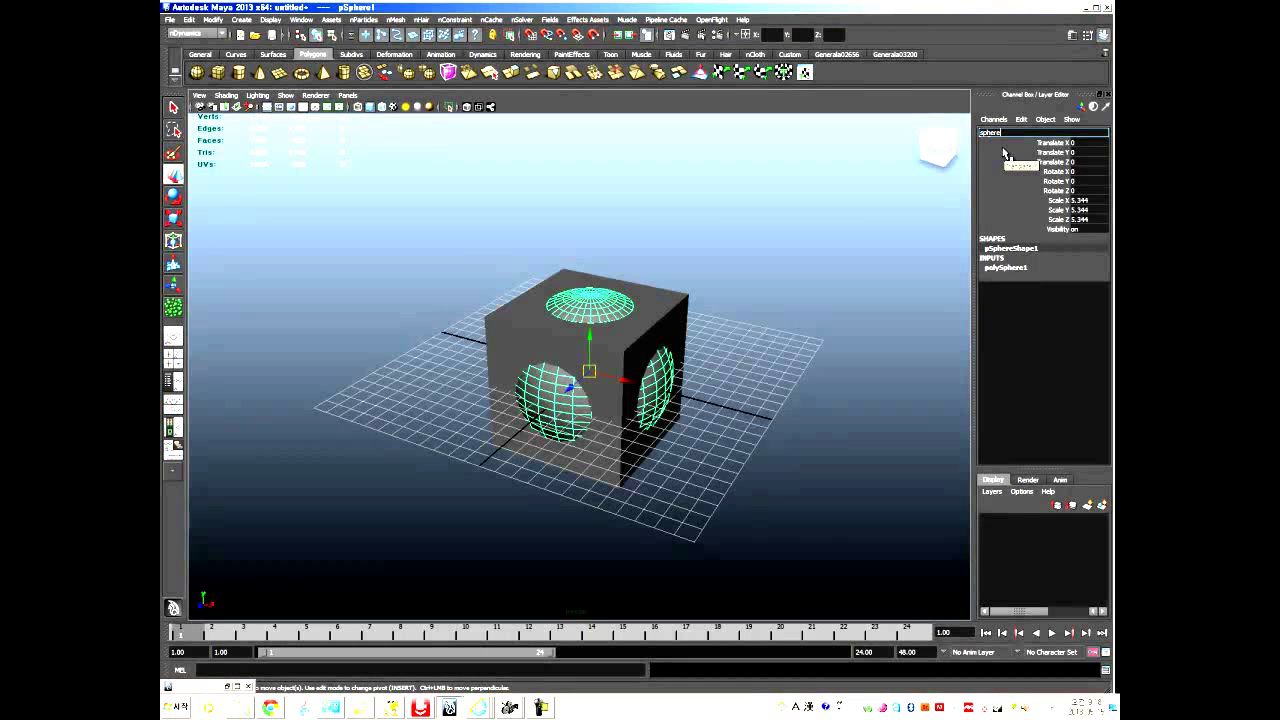
text(hereA)
key(Return)
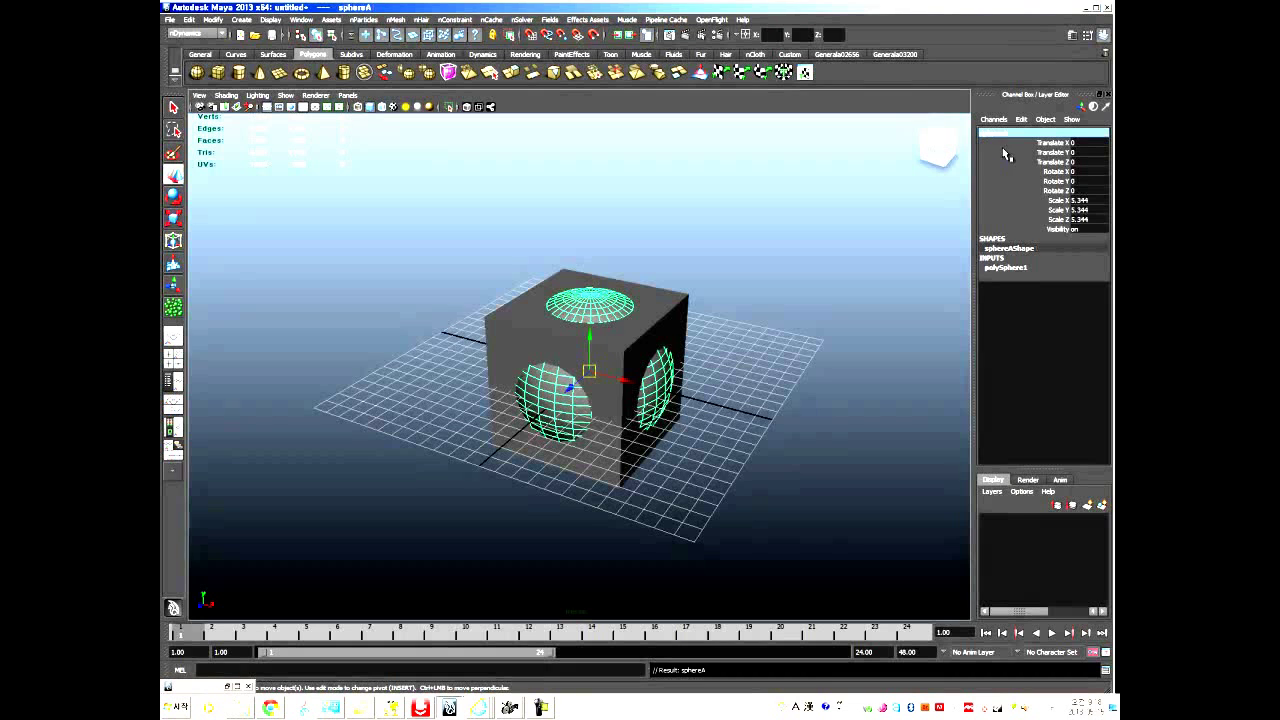
Rename the polygon cube as cubeB.
click(511, 330)
click(1012, 135)
text(cub)
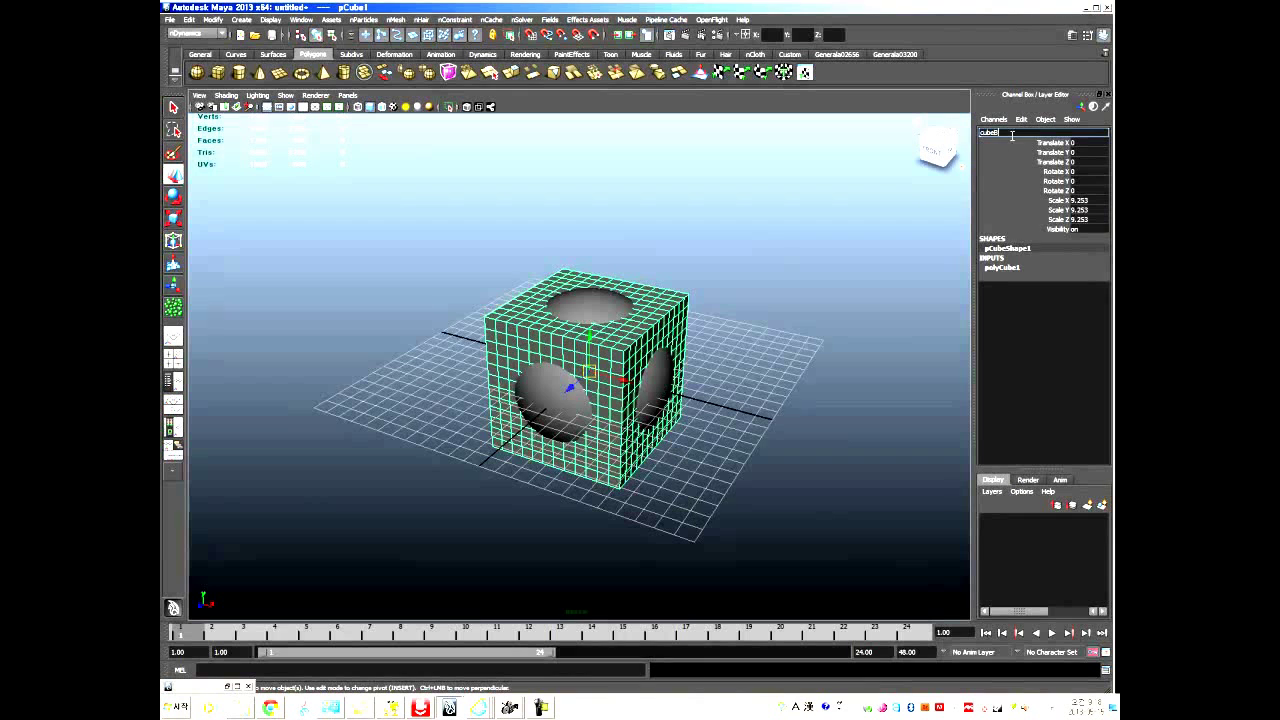
text(eB)
key(Return)
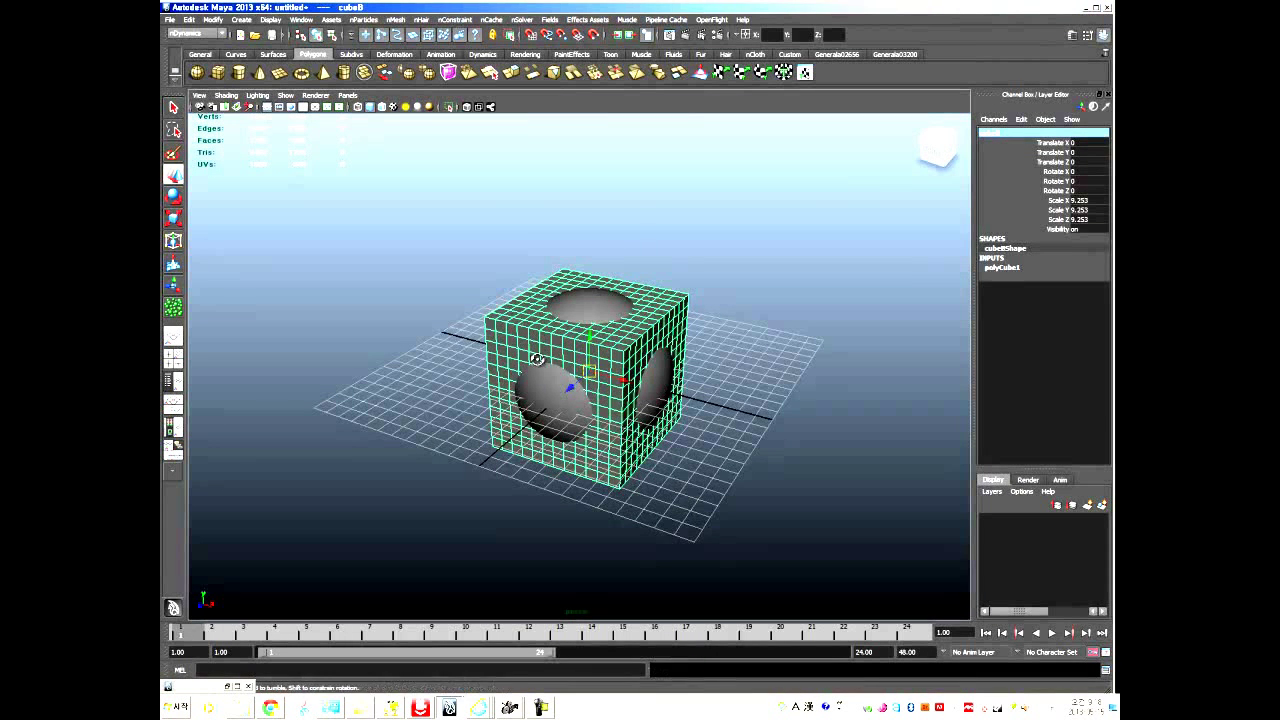
Open the nParticle Tool's options, reset them and set the number of particles to 872.
alt+drag(536, 360, 560, 330)
click(575, 306)
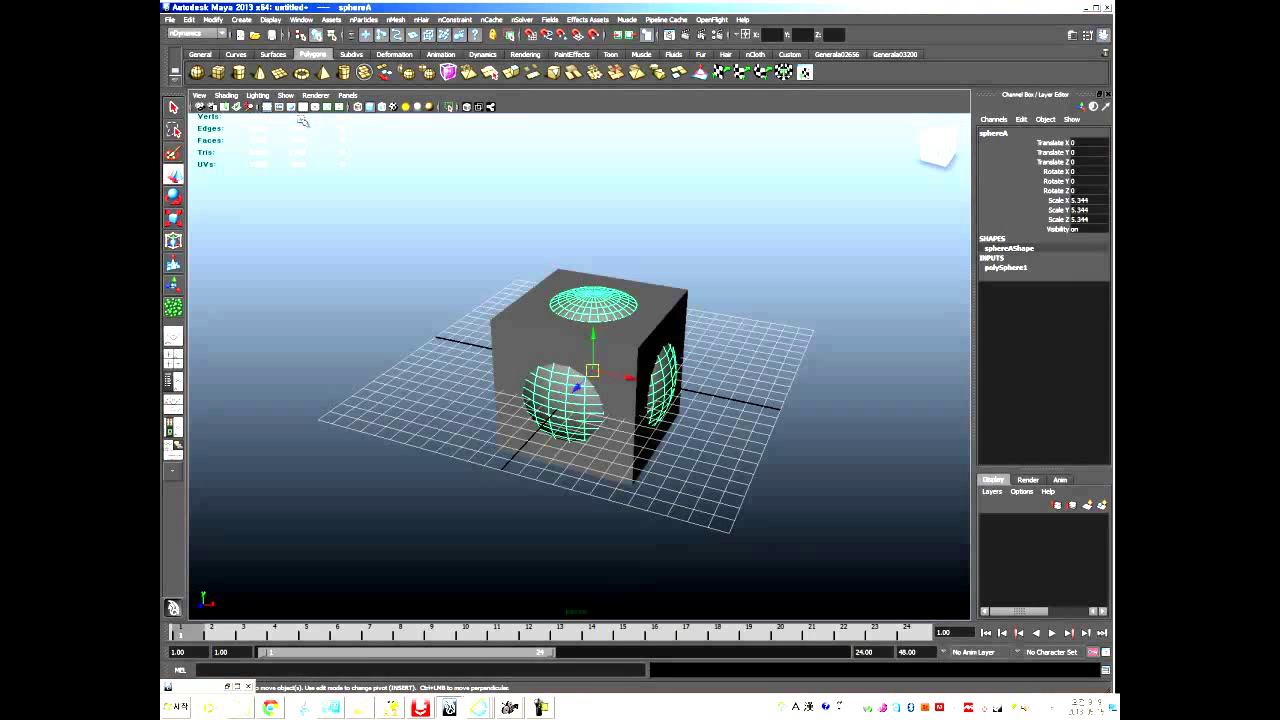
click(357, 20)
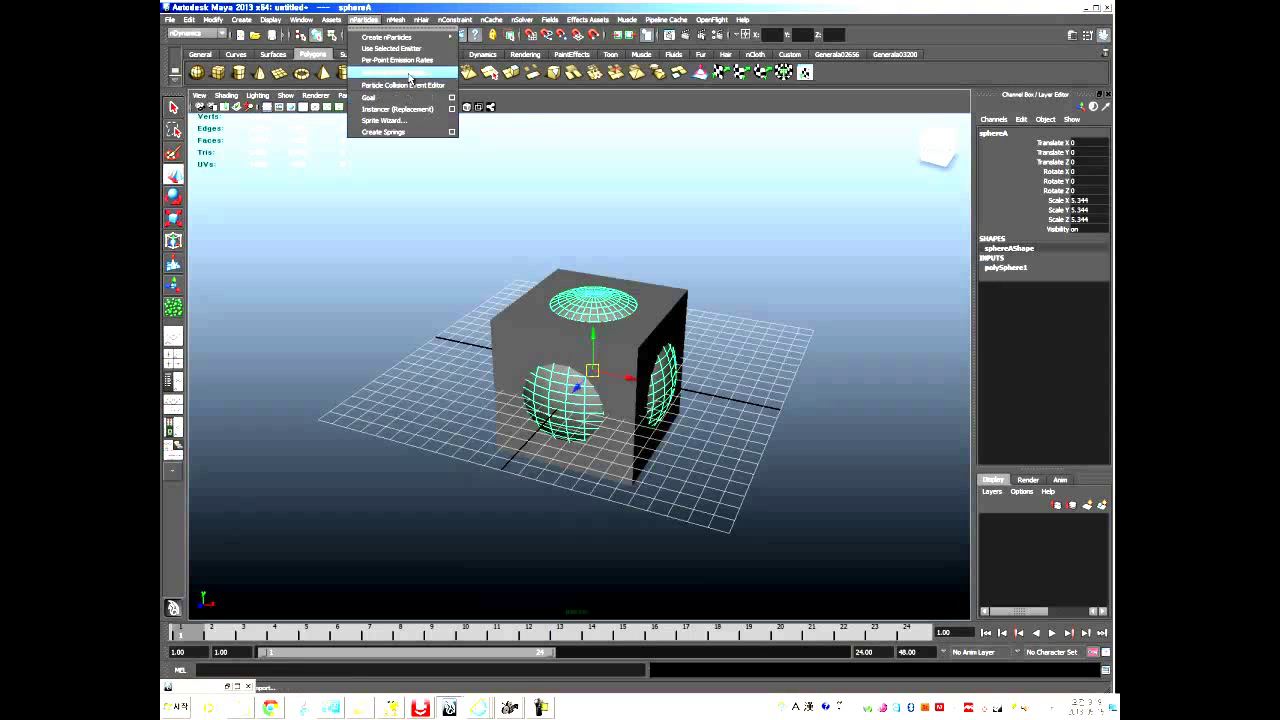
mouse_move(408, 40)
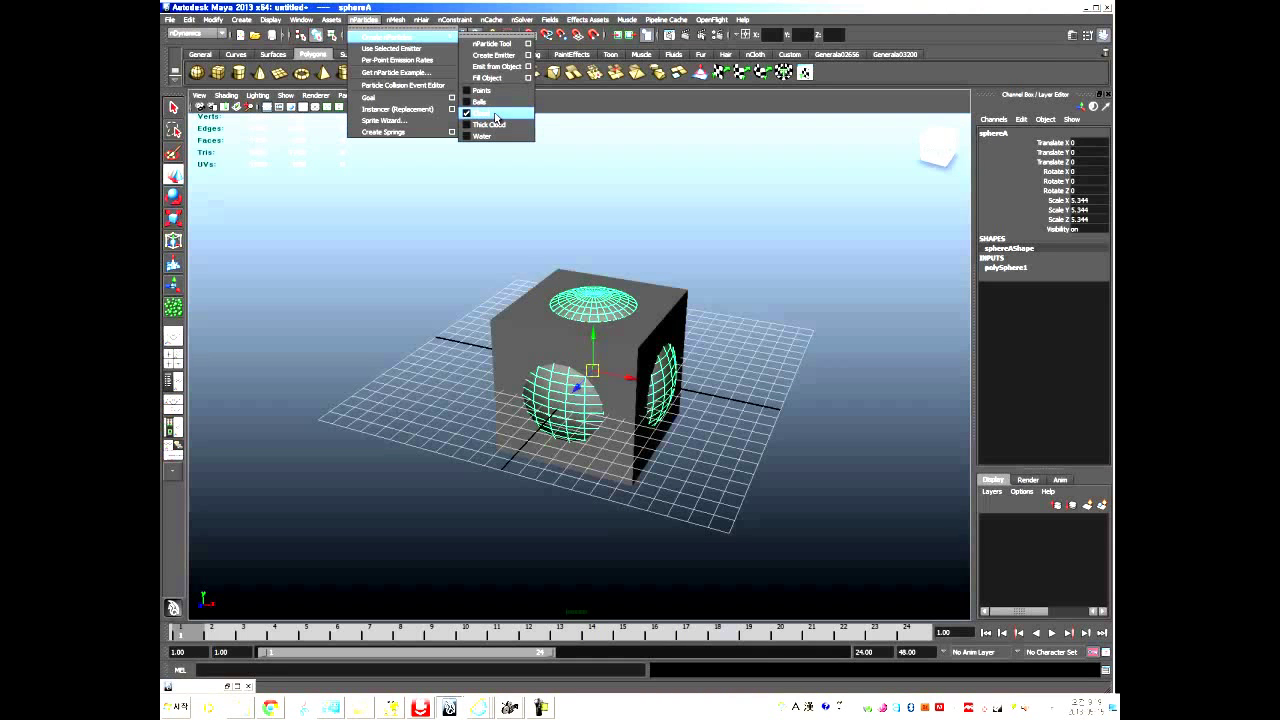
click(528, 44)
double_click(292, 186)
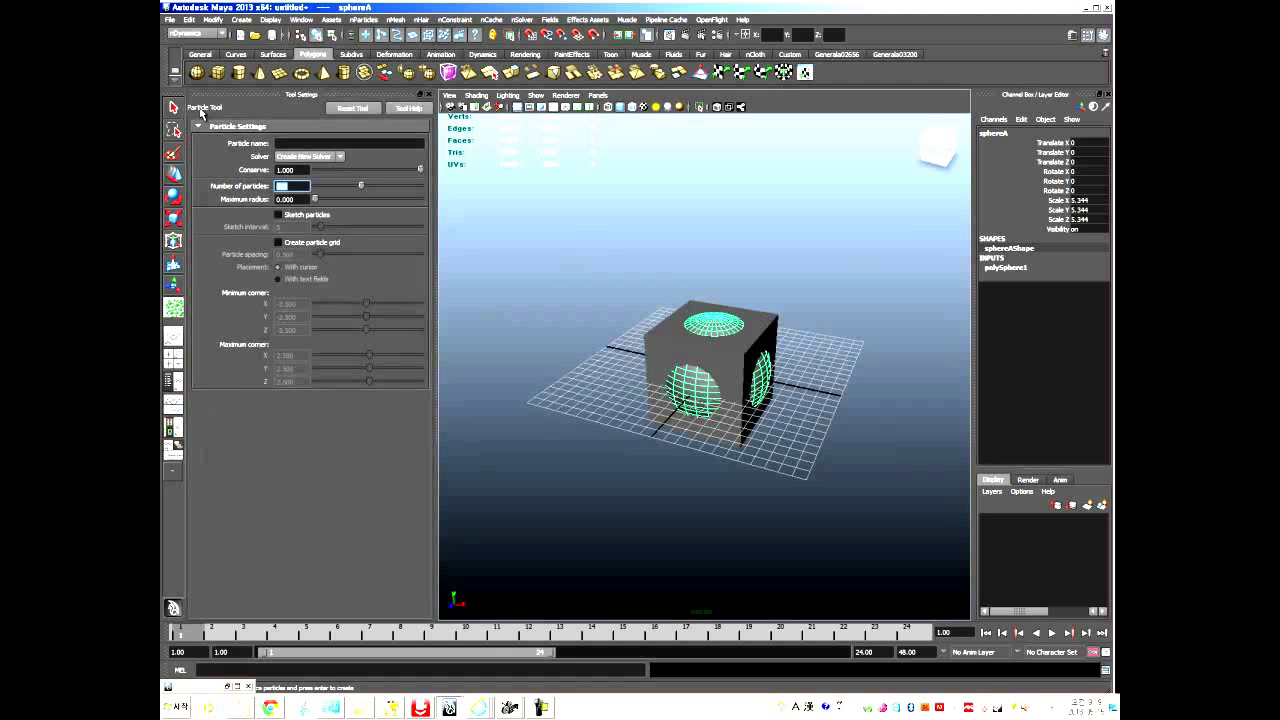
click(360, 110)
double_click(291, 173)
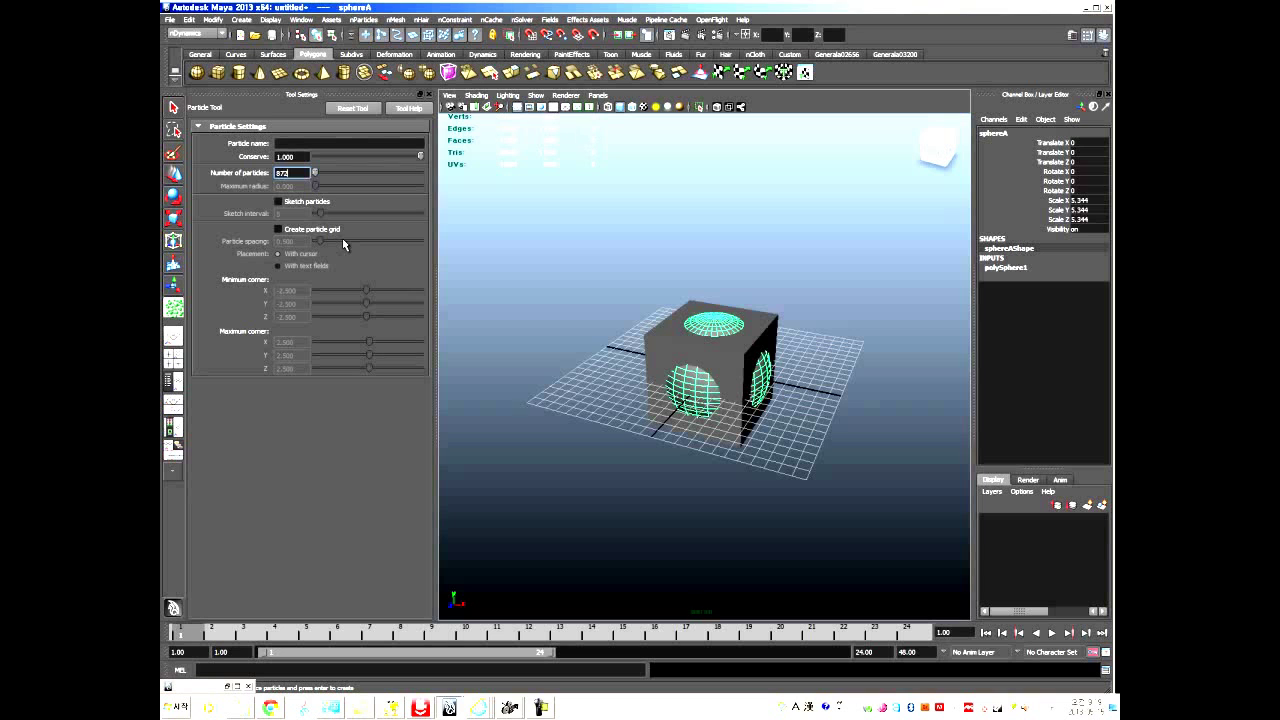
key(Return)
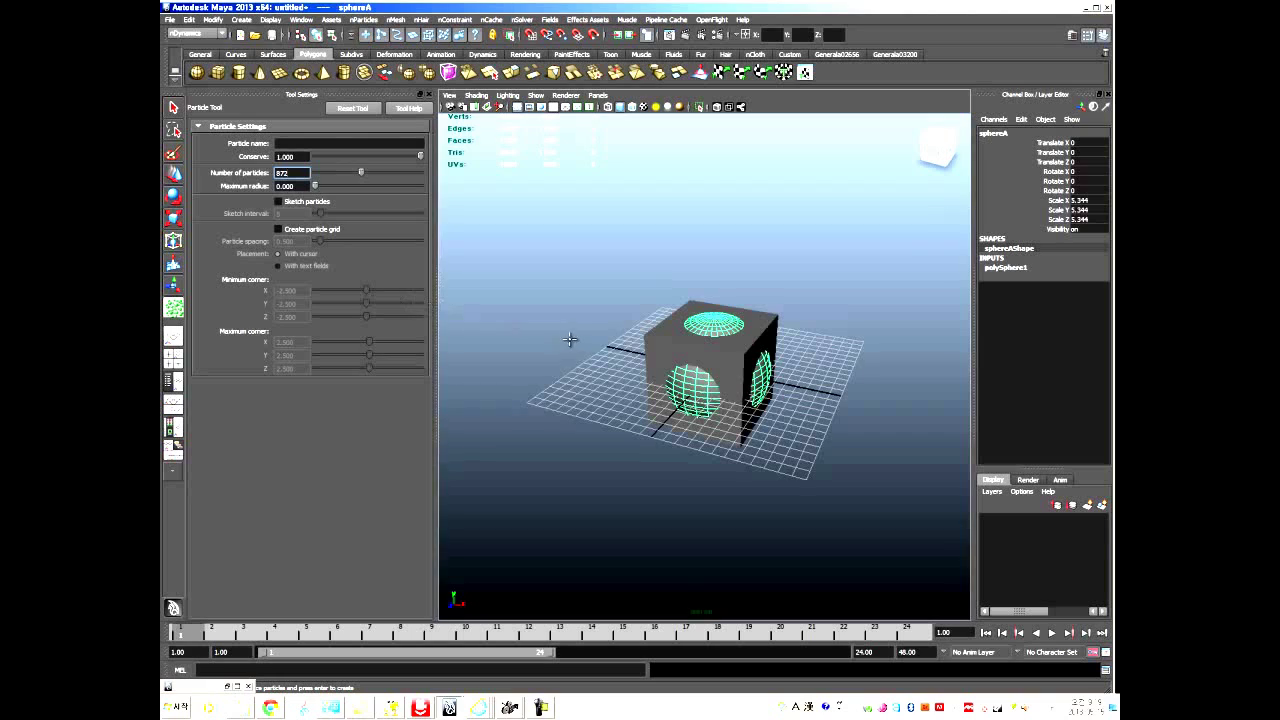
Show the scene in wireframe, select both the sphere and the cube, and add them to a new display layer.
alt+drag(572, 353, 618, 372)
key(4)
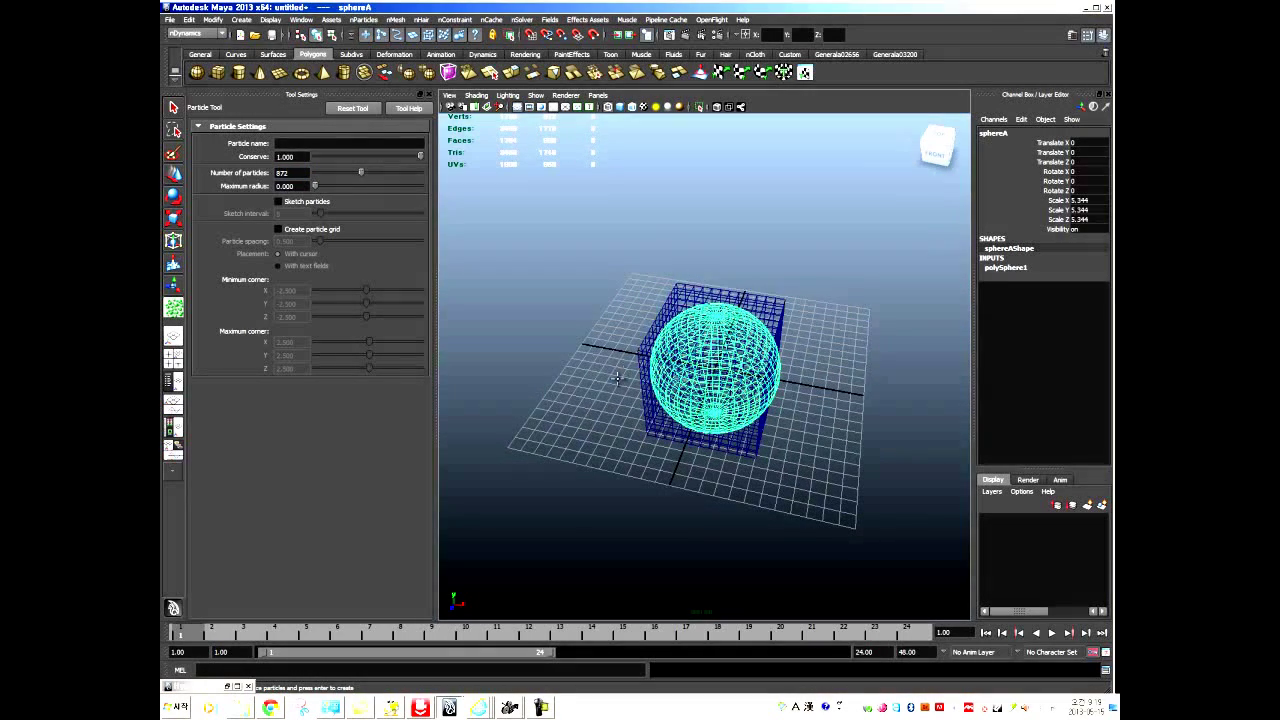
mouse_move(617, 380)
alt+right_down()
mouse_move(690, 385)
mouse_move(541, 392)
alt+right_up()
key(f)
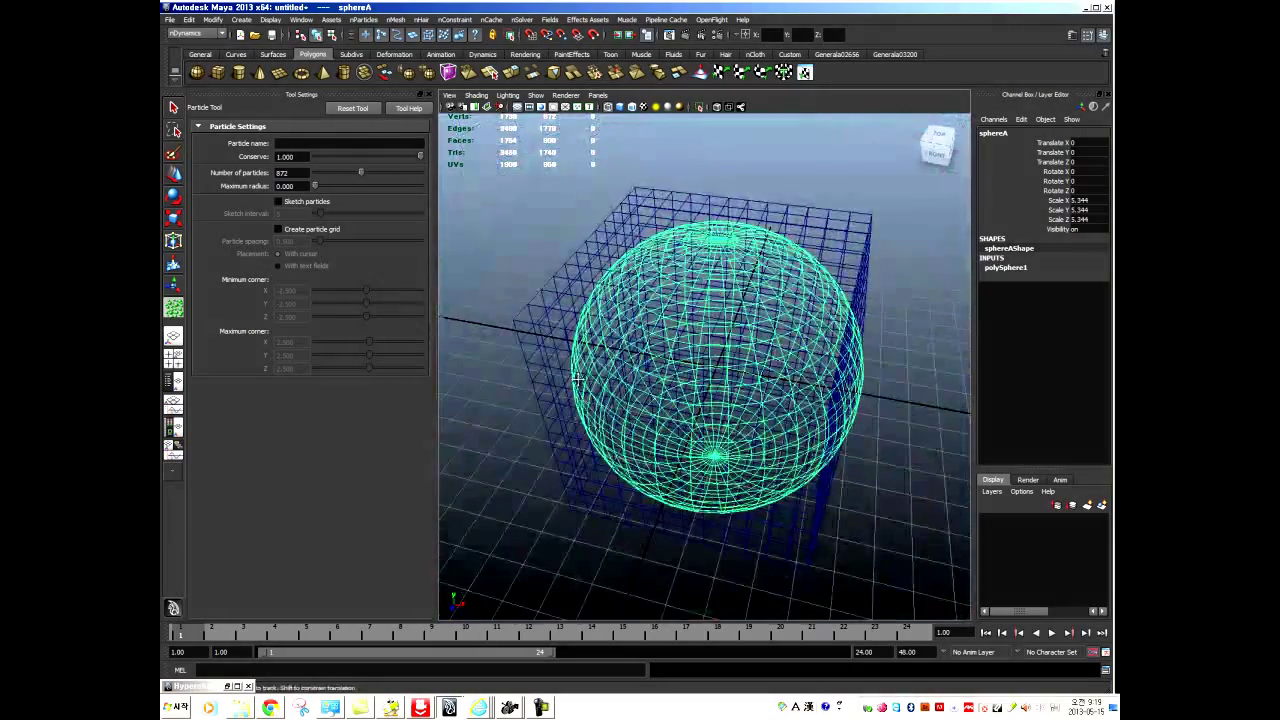
key(w)
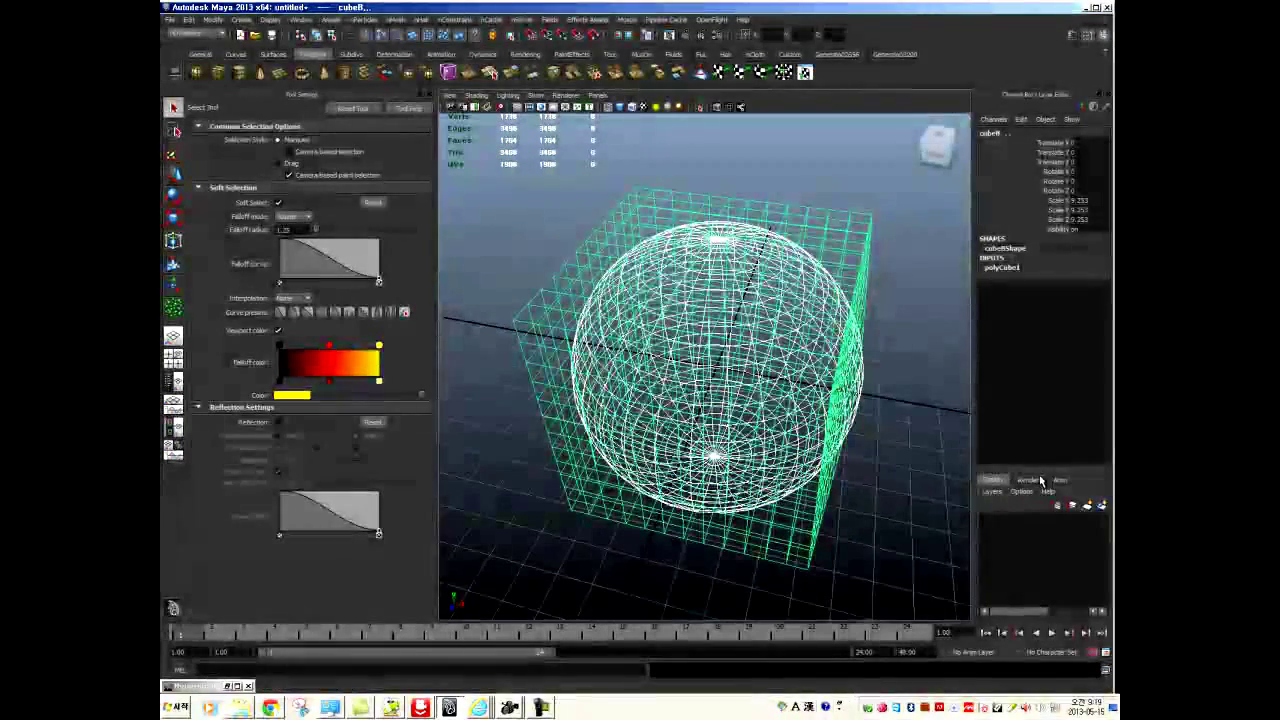
click(1102, 506)
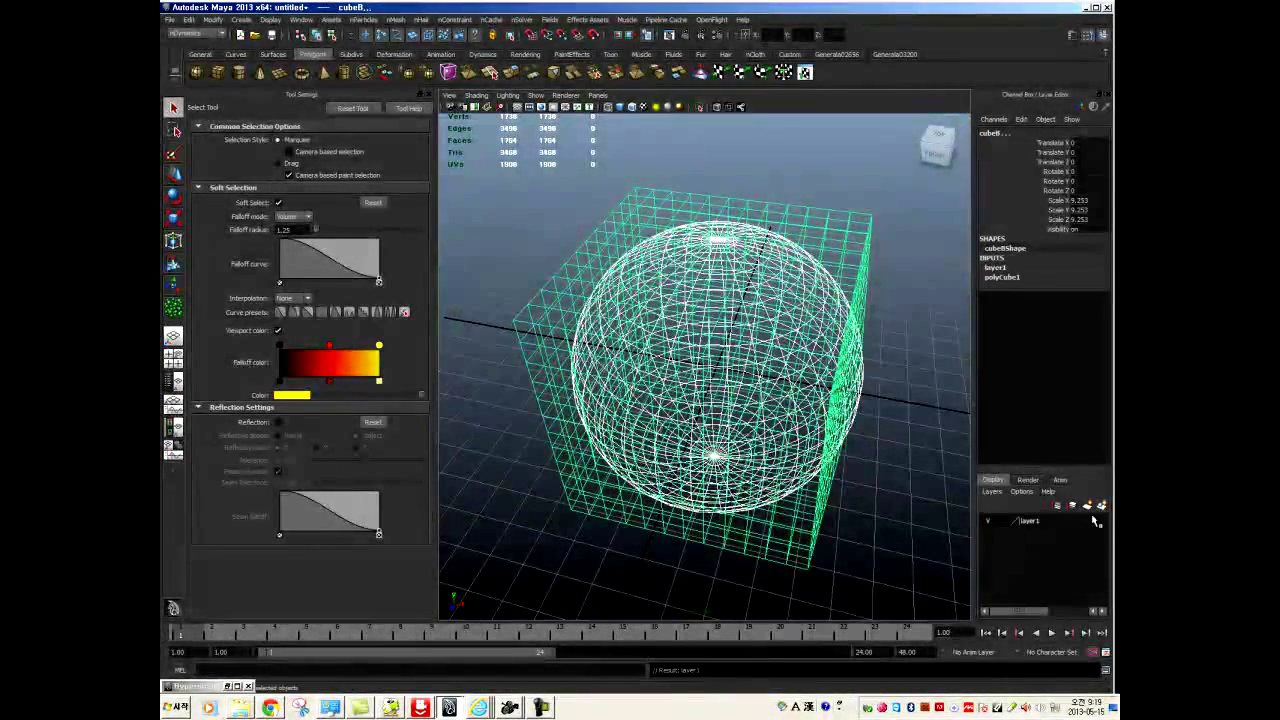
Rename the new display layer as mesh and hide it.
click(1033, 525)
double_click(1035, 524)
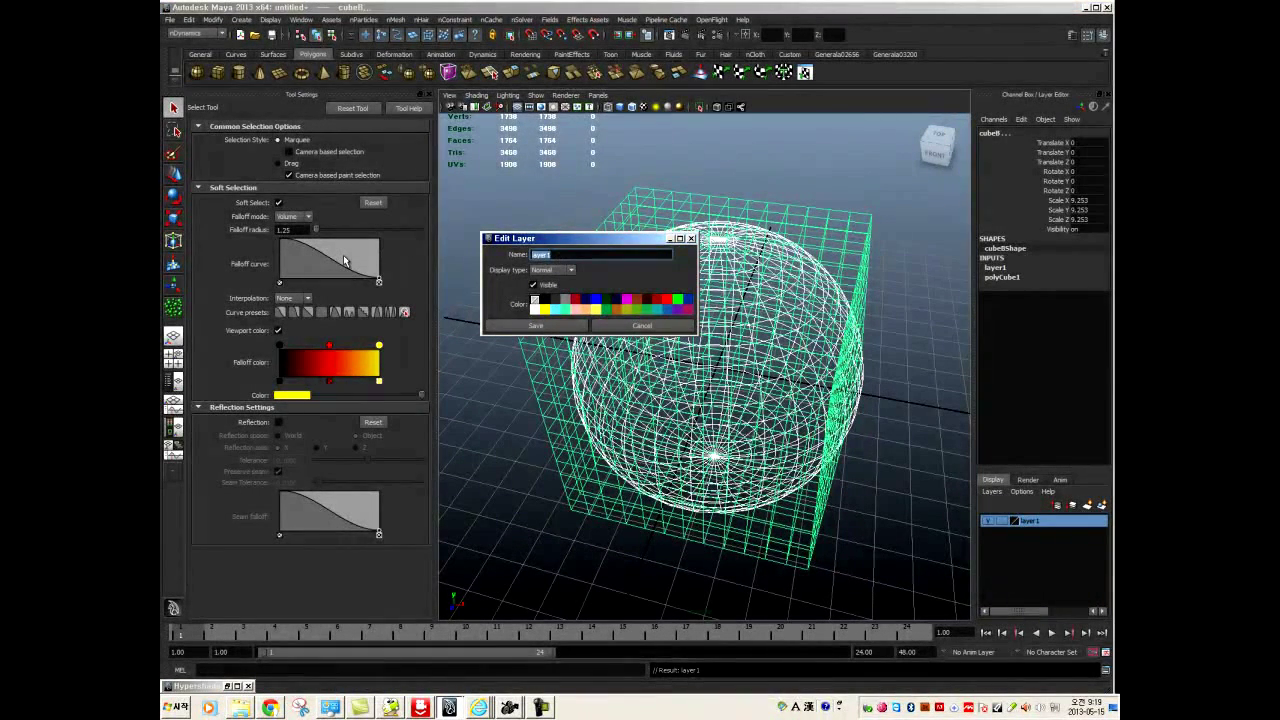
text(mesh)
click(525, 326)
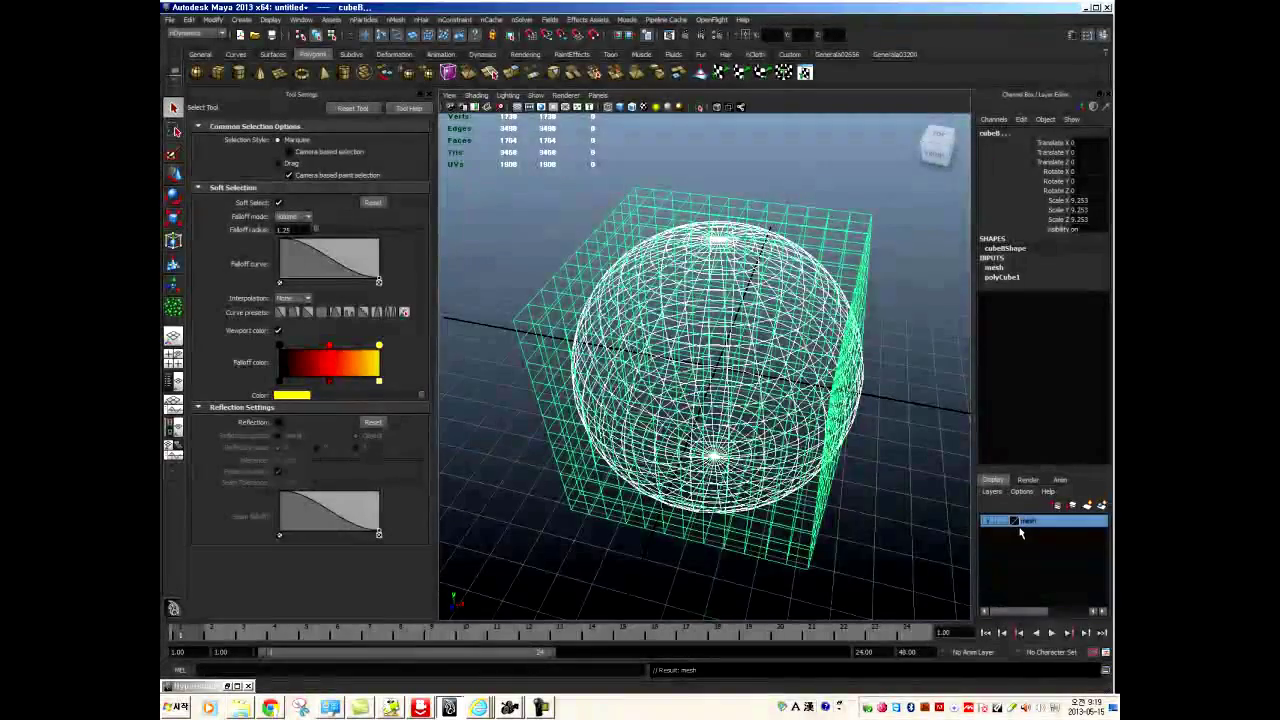
click(988, 521)
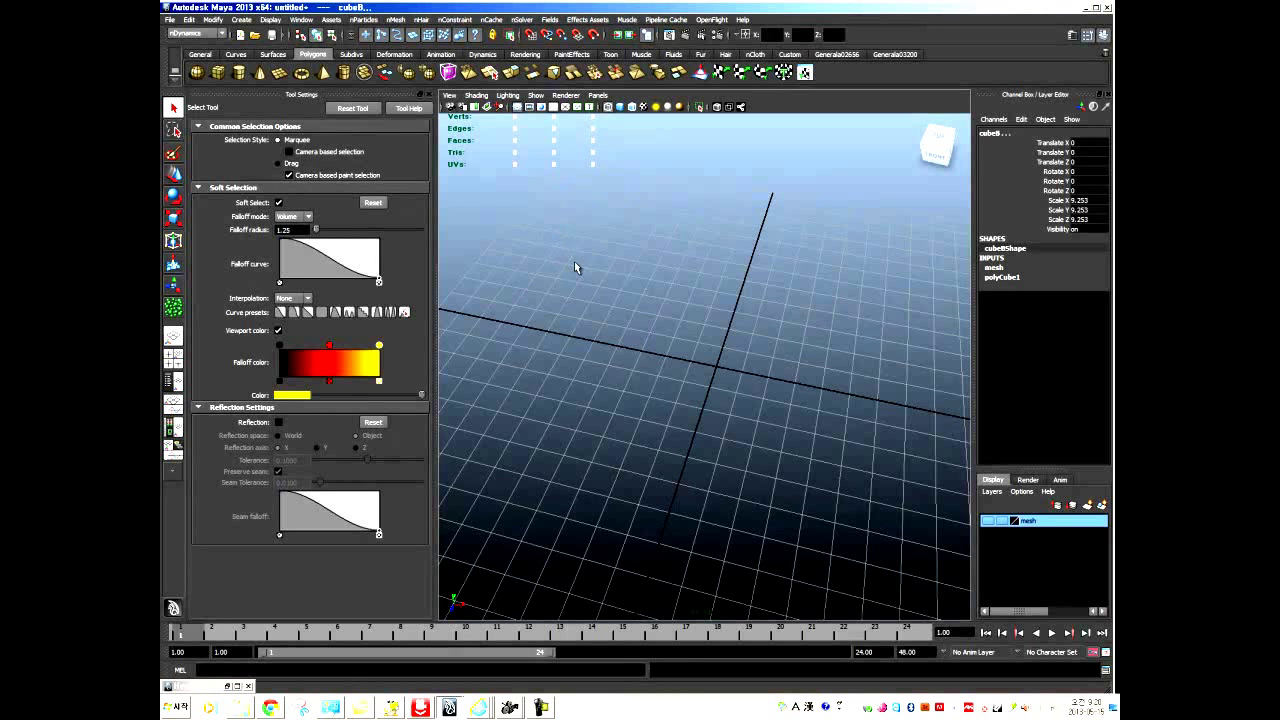
Create the 872 particles at the grid origin with the Particle Tool and maximum radius 0.
key(g)
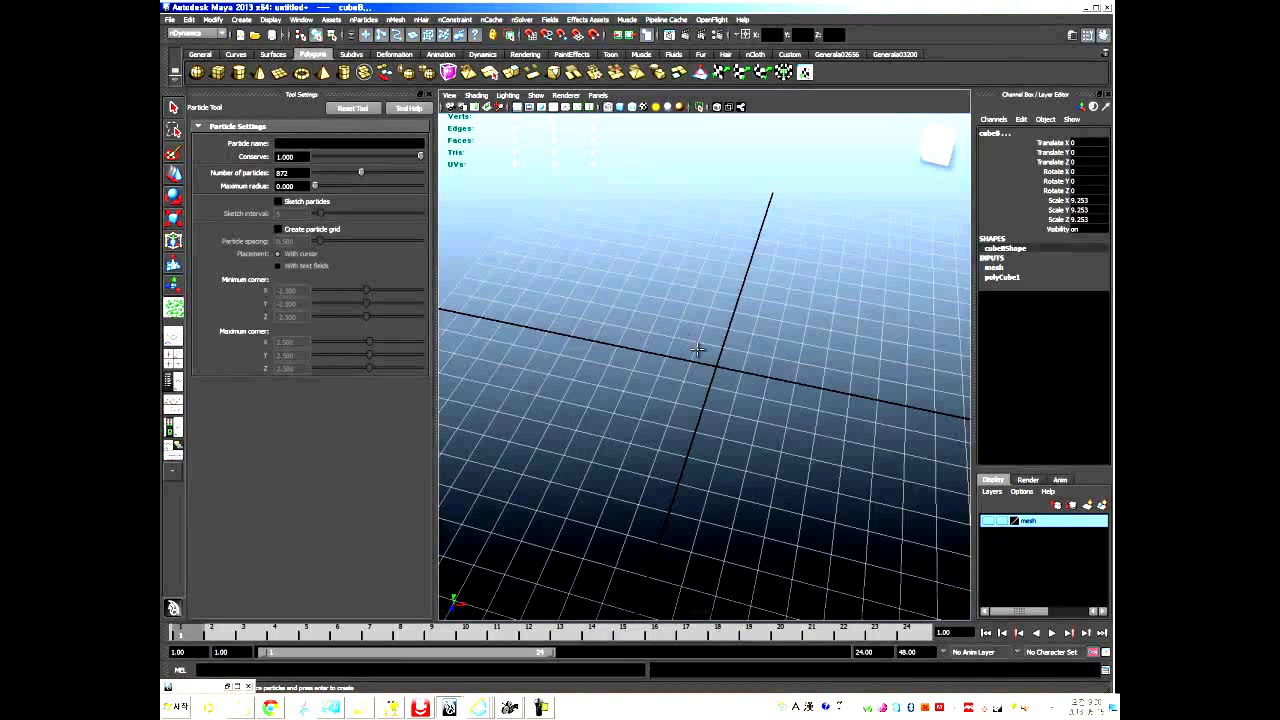
alt+drag(705, 383, 705, 378)
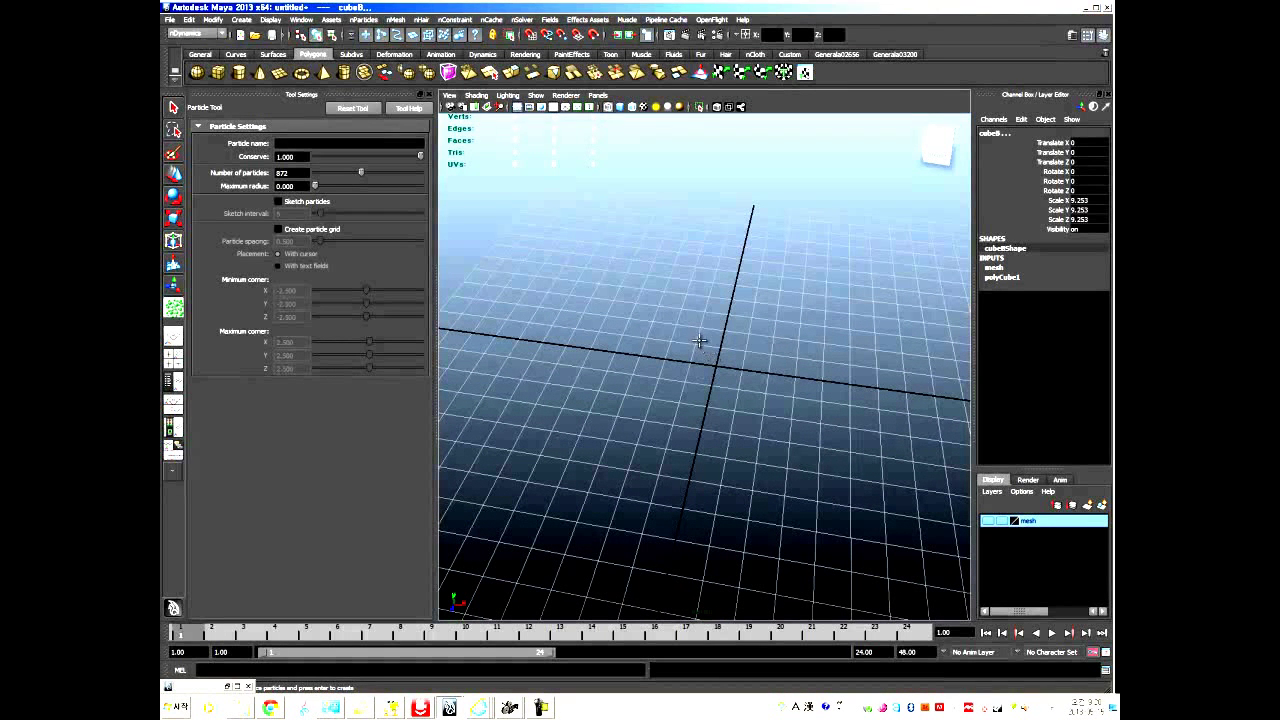
click(716, 366)
key(x)
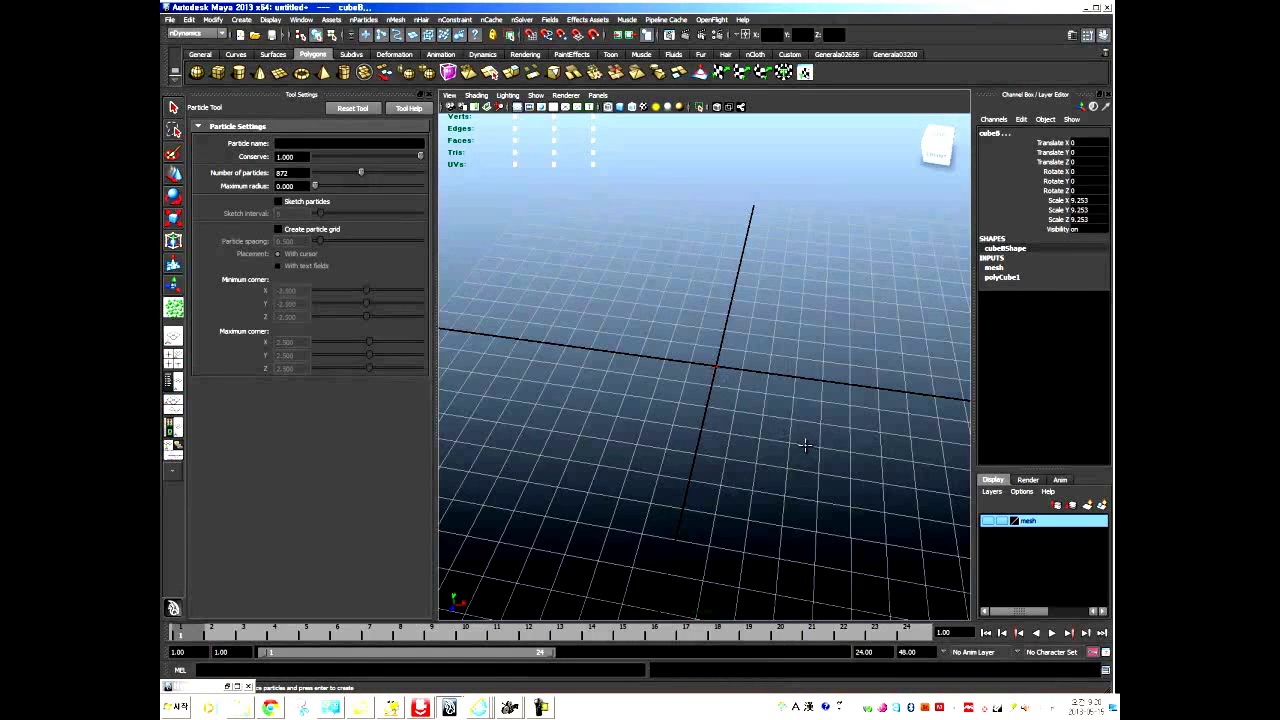
key(Return)
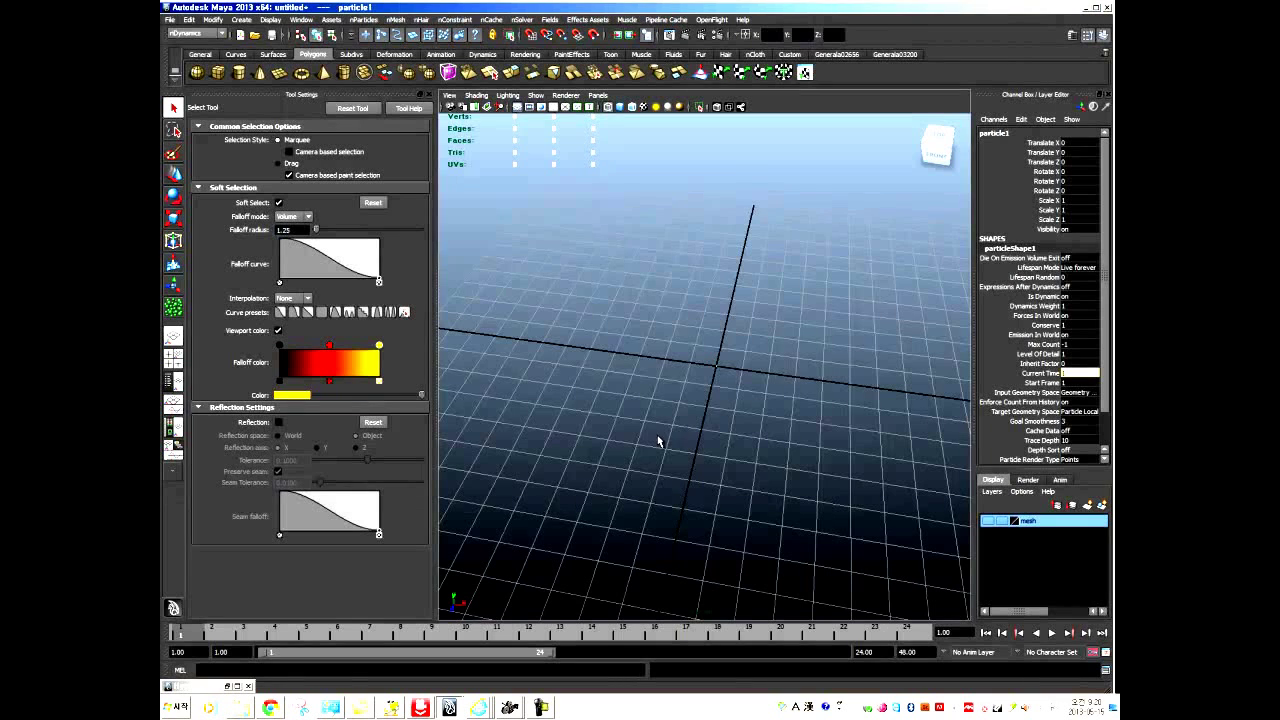
Play the simulation and examine the particles around the grid origin.
alt+drag(660, 440, 763, 451)
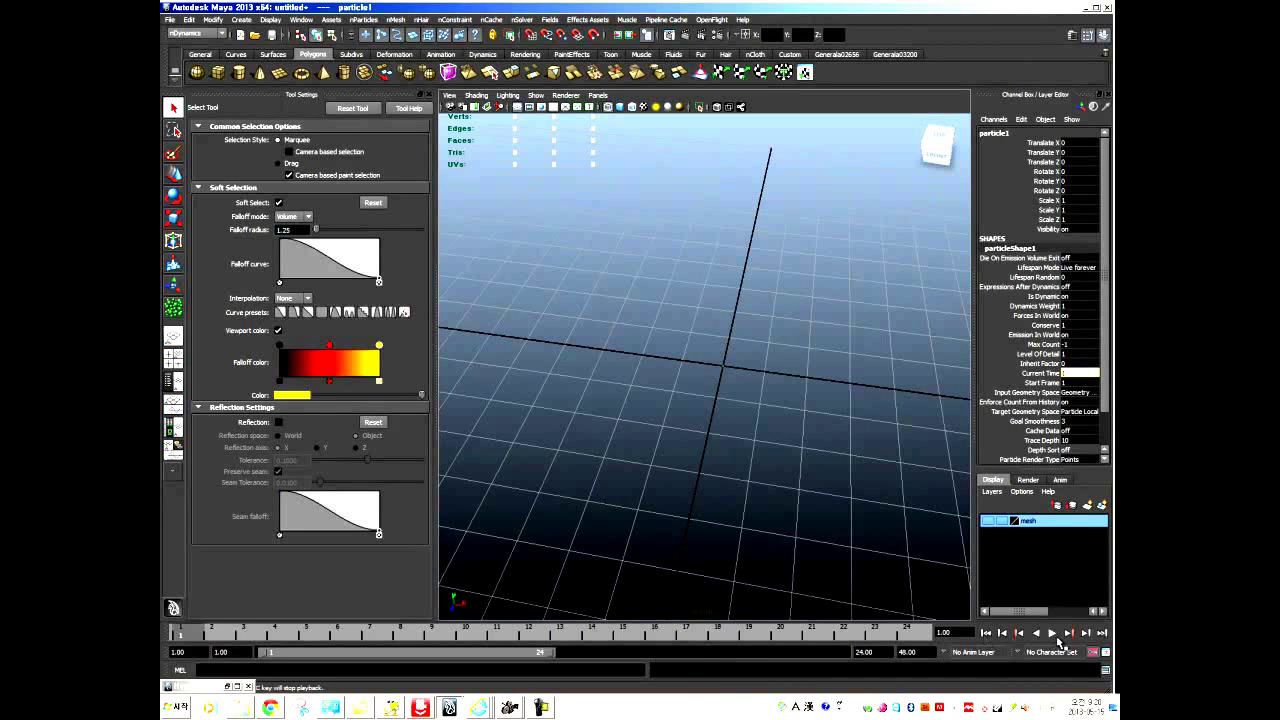
click(1053, 634)
click(667, 333)
drag(667, 333, 787, 444)
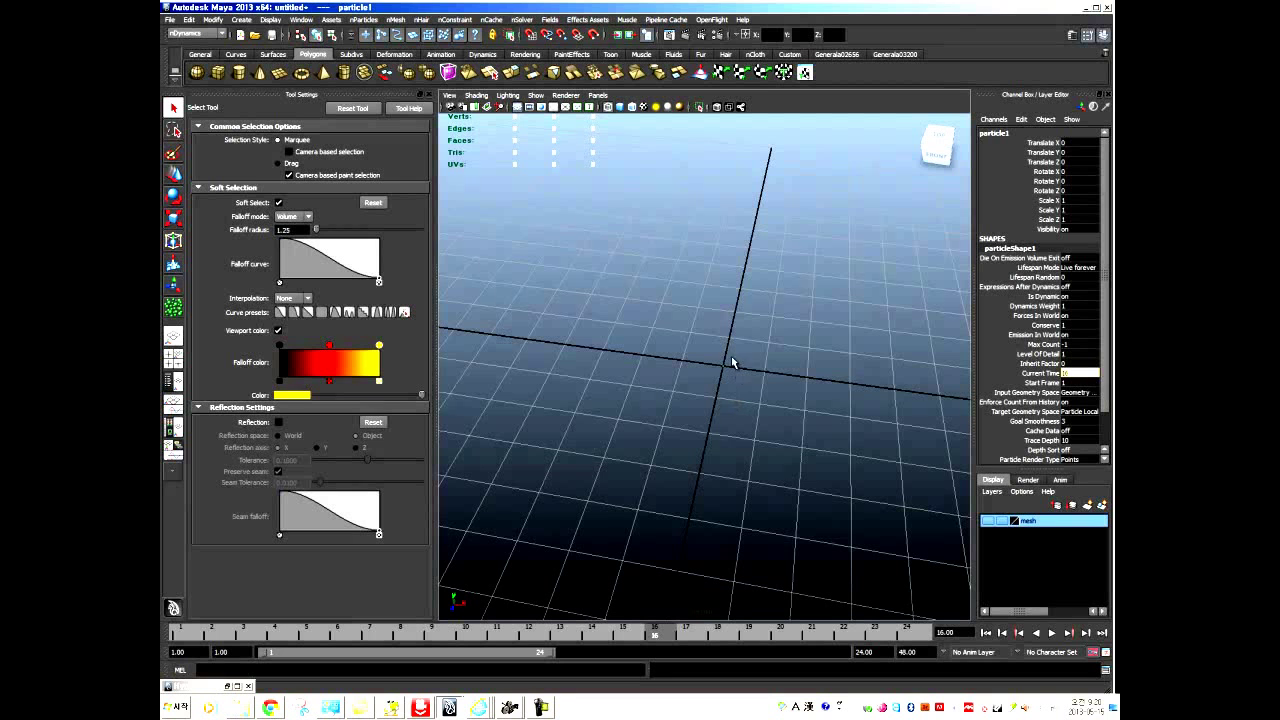
click(362, 19)
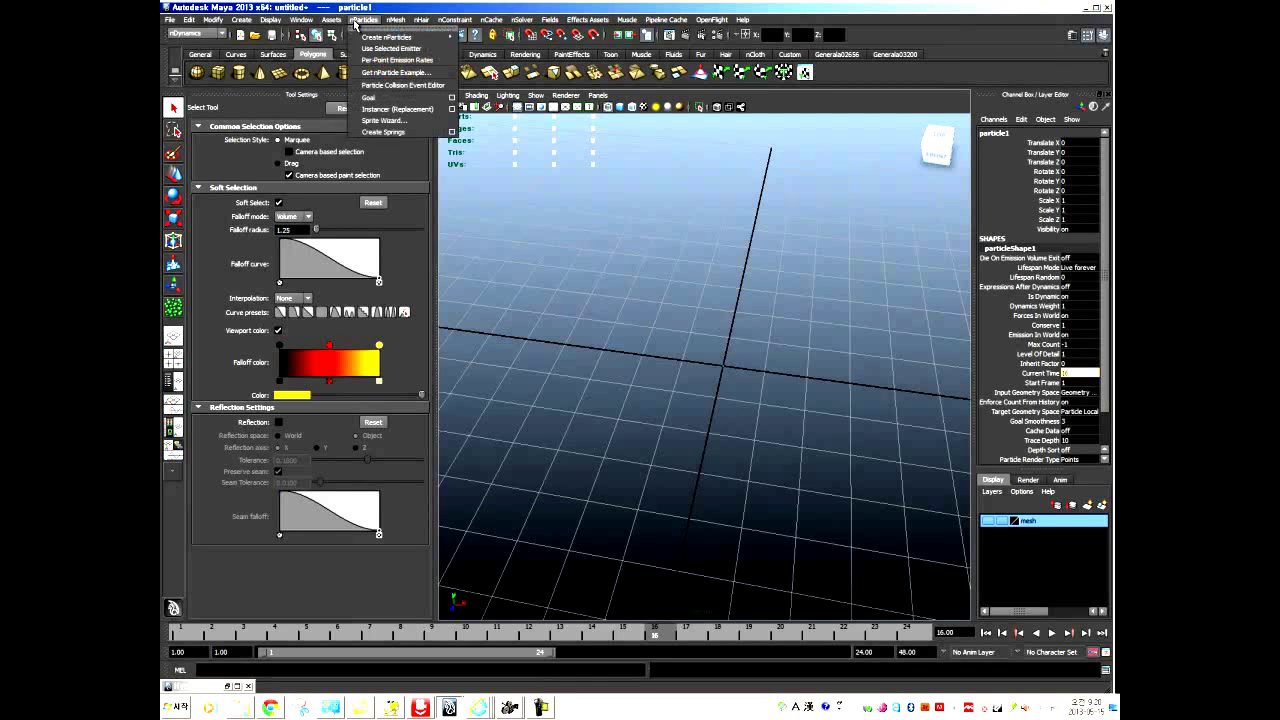
click(418, 11)
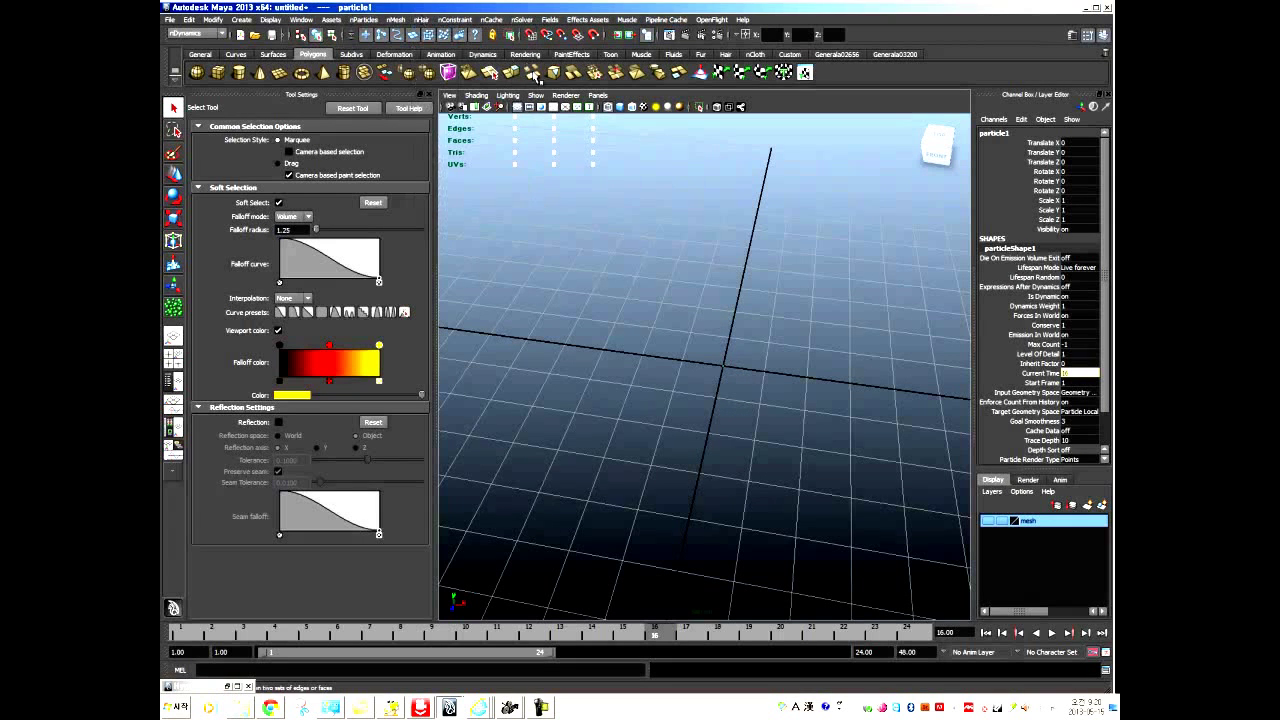
click(536, 95)
click(551, 138)
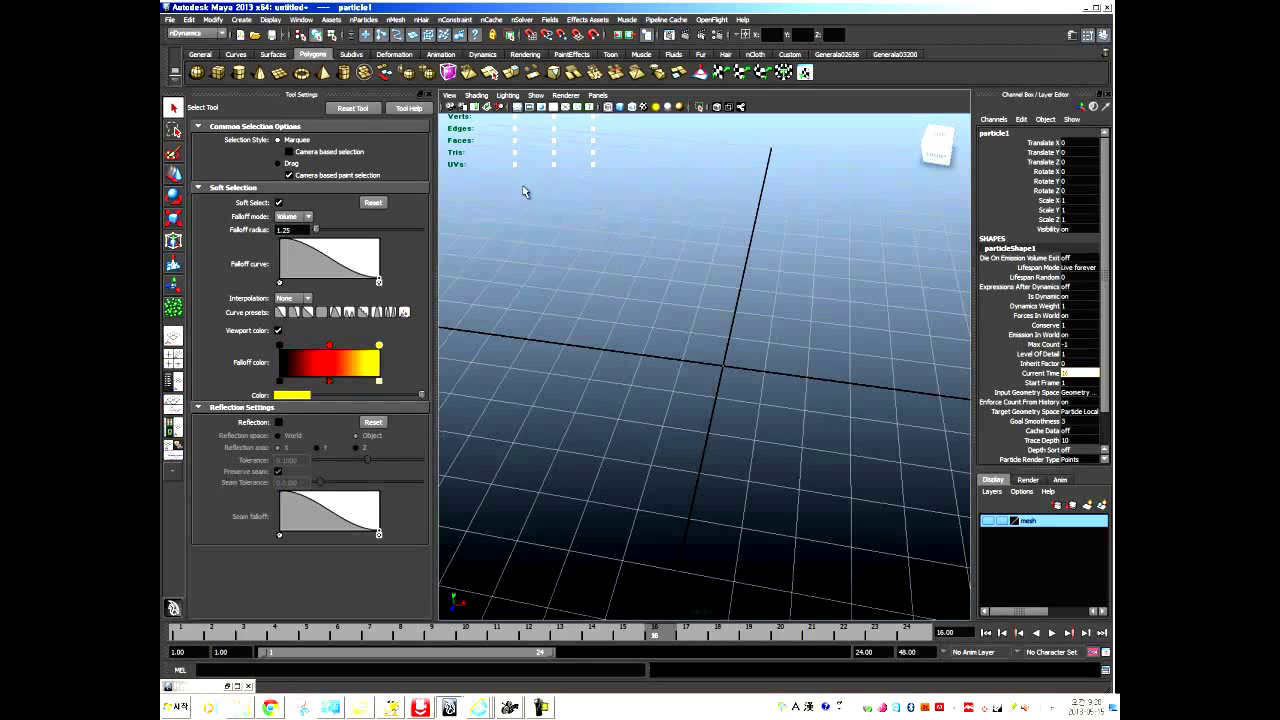
click(536, 95)
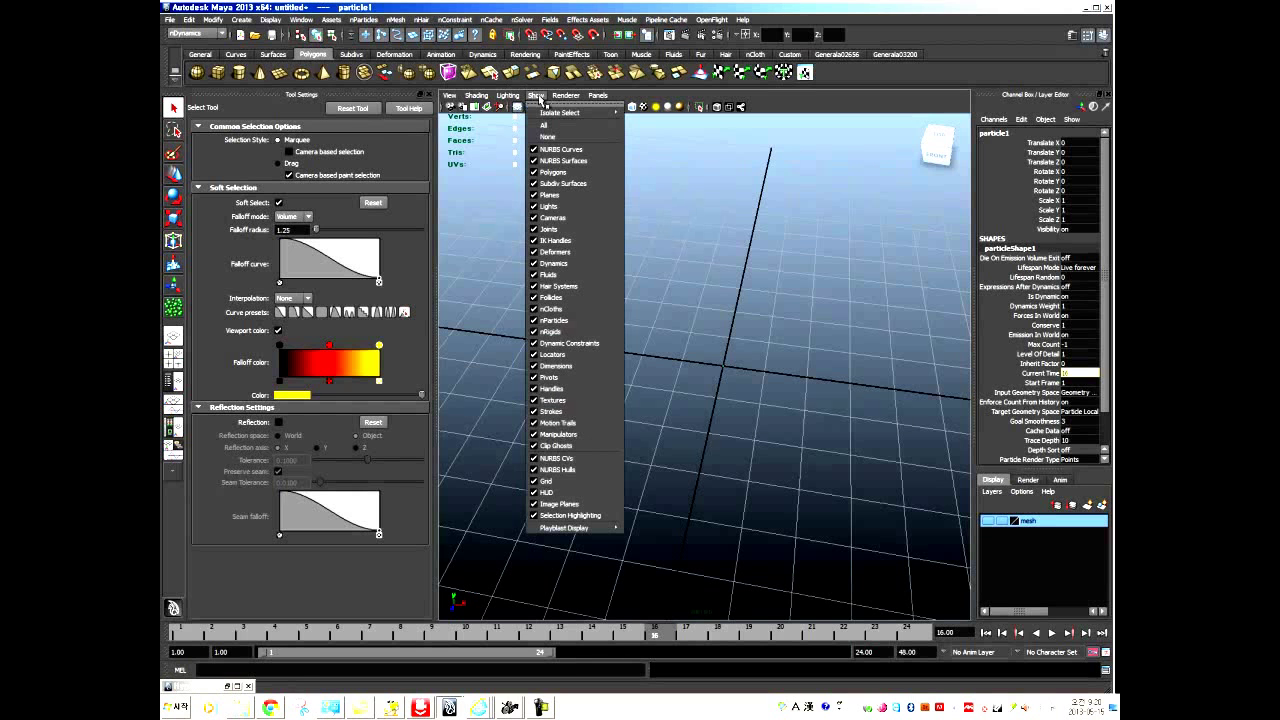
click(364, 19)
mouse_move(388, 38)
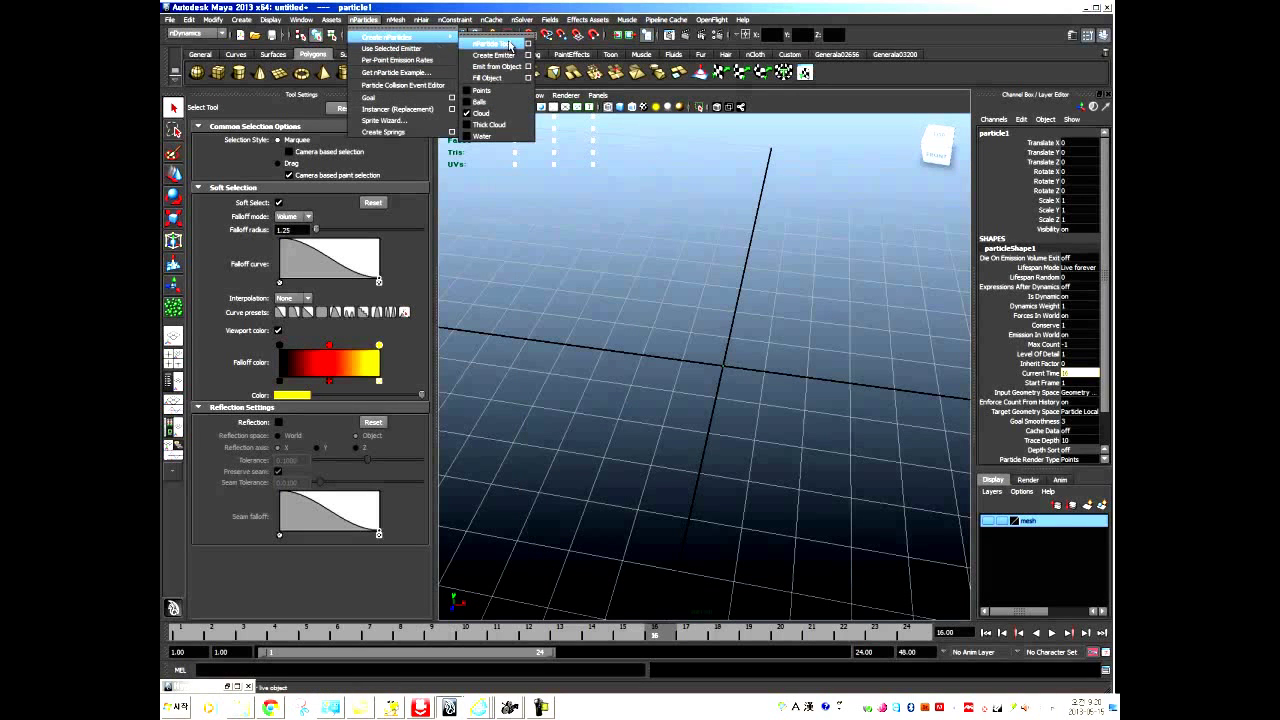
Open the Hypergraph Hierarchy on the existing particle node and inspect its particleShape1 attributes.
click(301, 19)
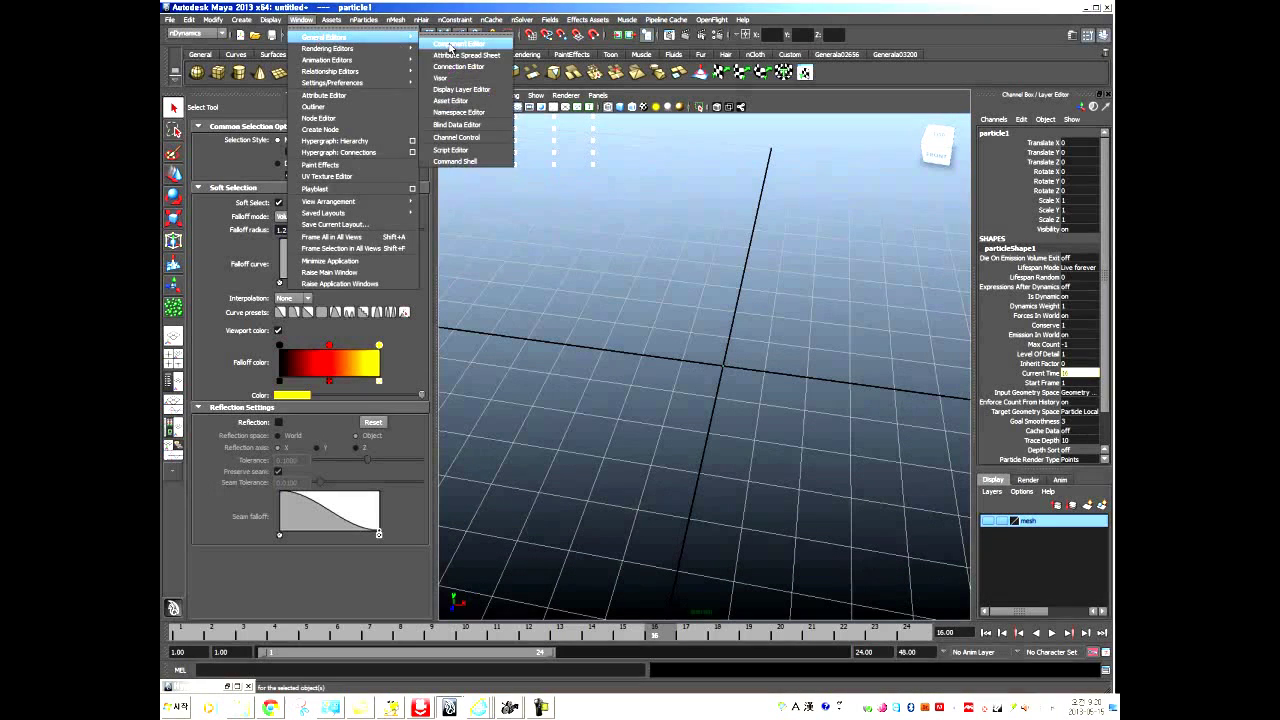
click(376, 141)
drag(873, 168, 350, 75)
drag(454, 333, 467, 397)
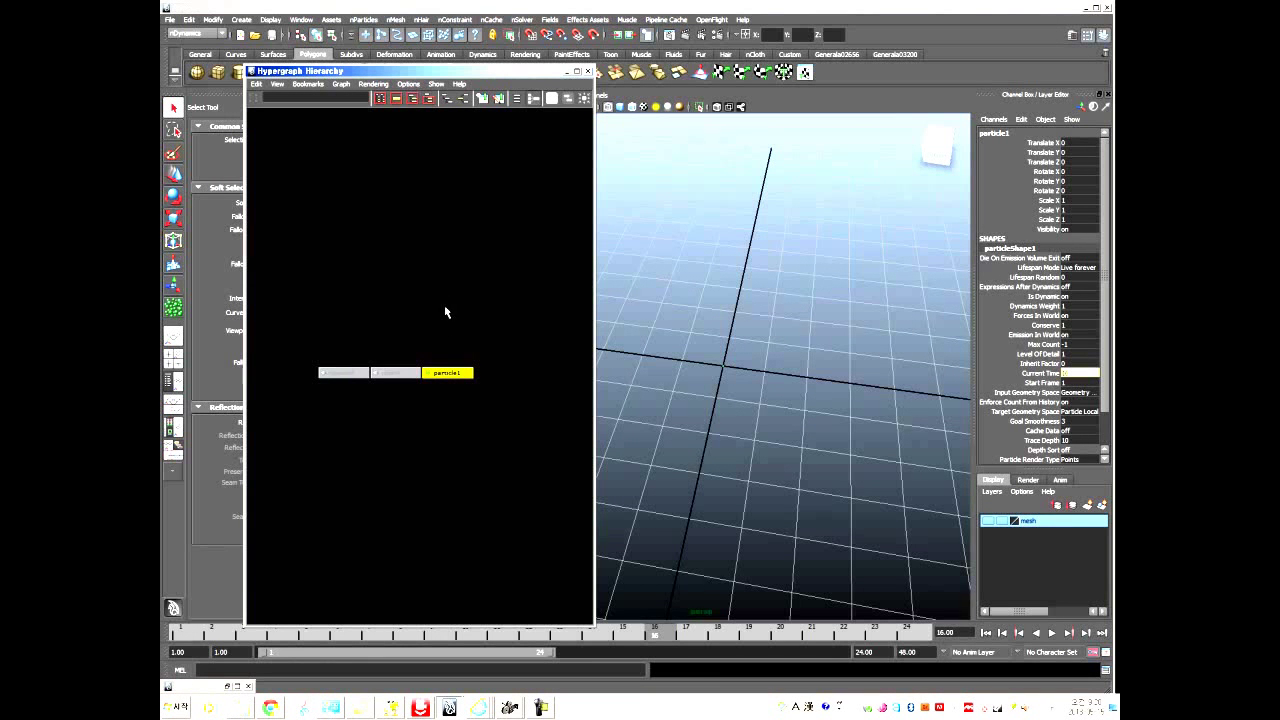
scroll(458, 372, up, 3)
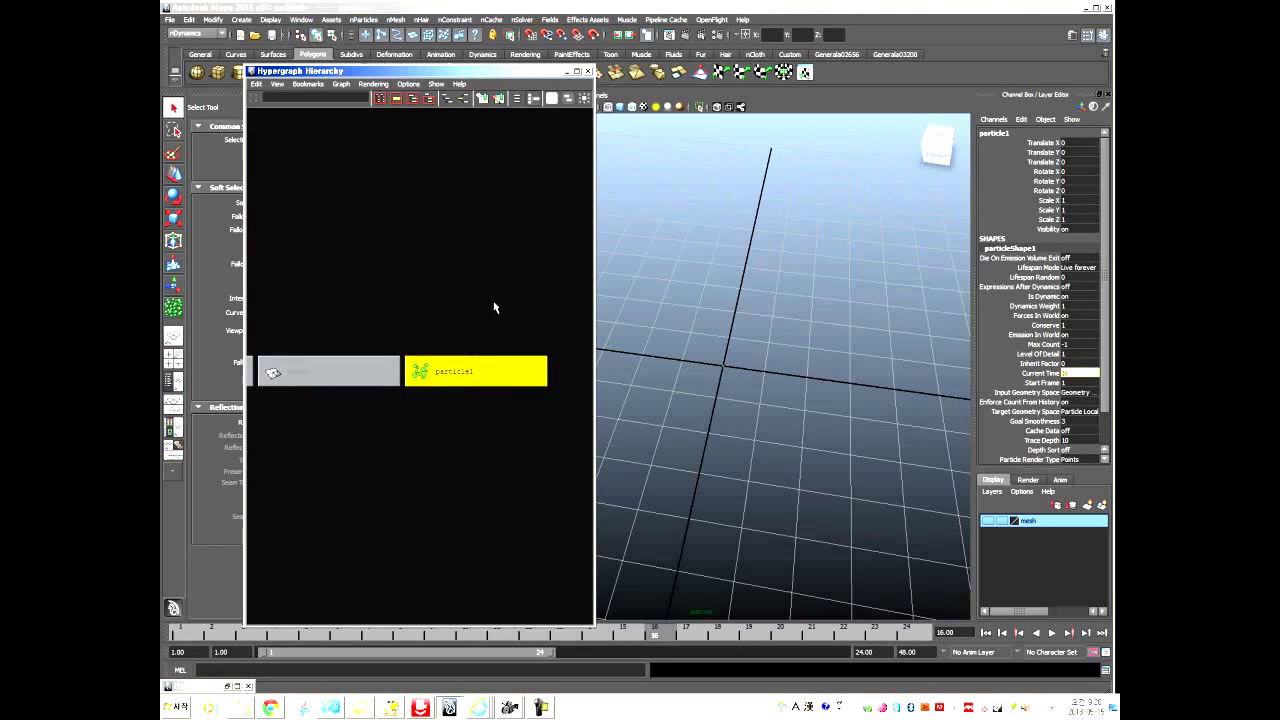
key(ctrl+a)
click(882, 132)
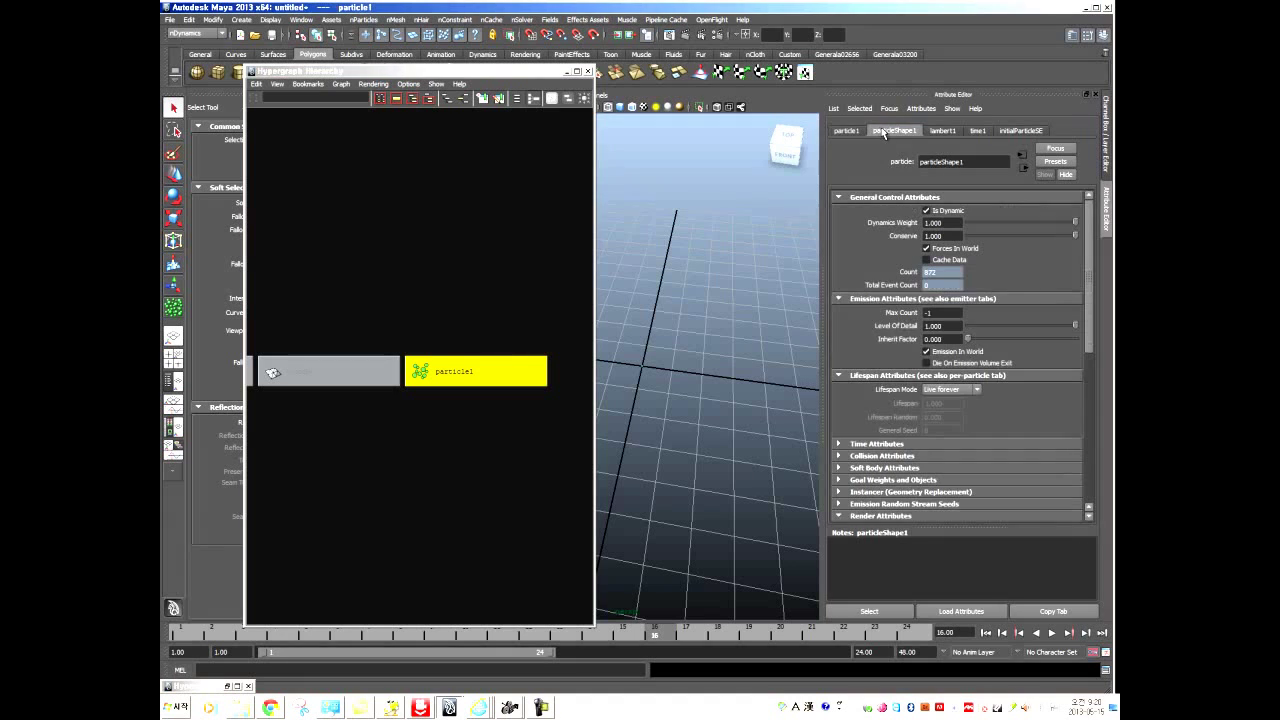
Delete particle1 from the Hypergraph Hierarchy and minimize that window.
drag(438, 275, 489, 496)
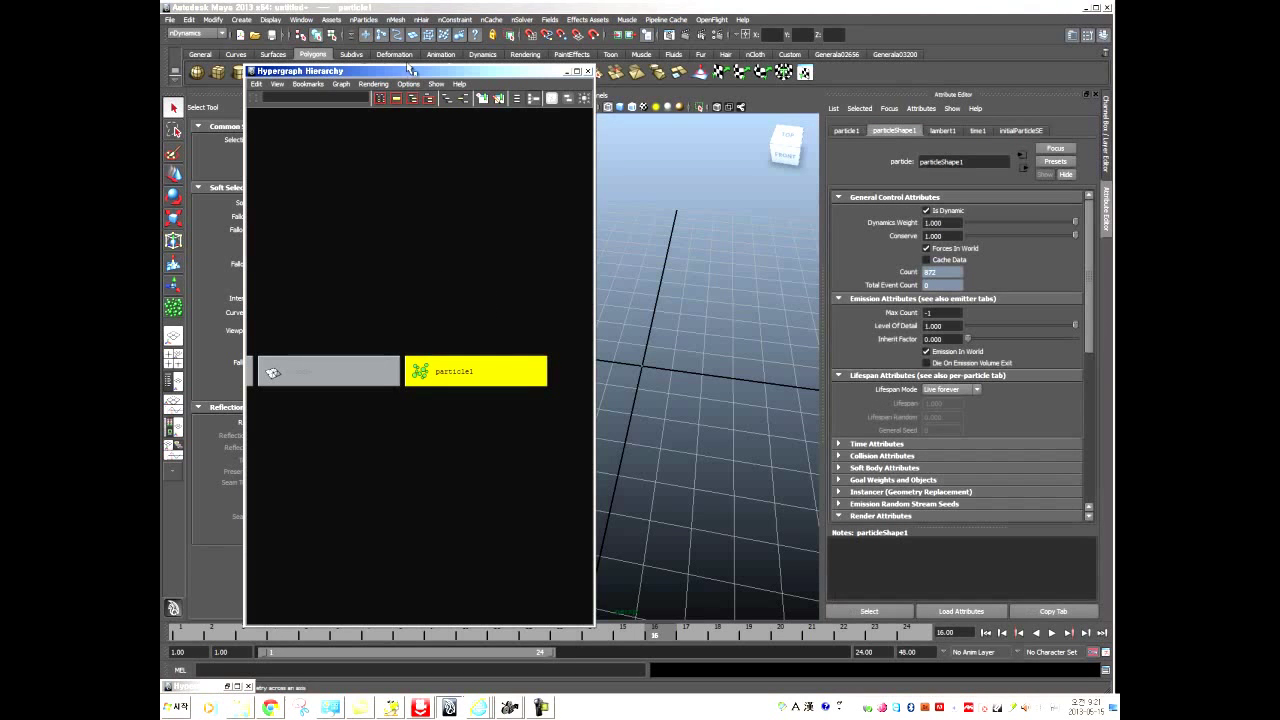
drag(424, 78, 374, 118)
drag(417, 334, 423, 412)
key(Delete)
drag(502, 116, 568, 294)
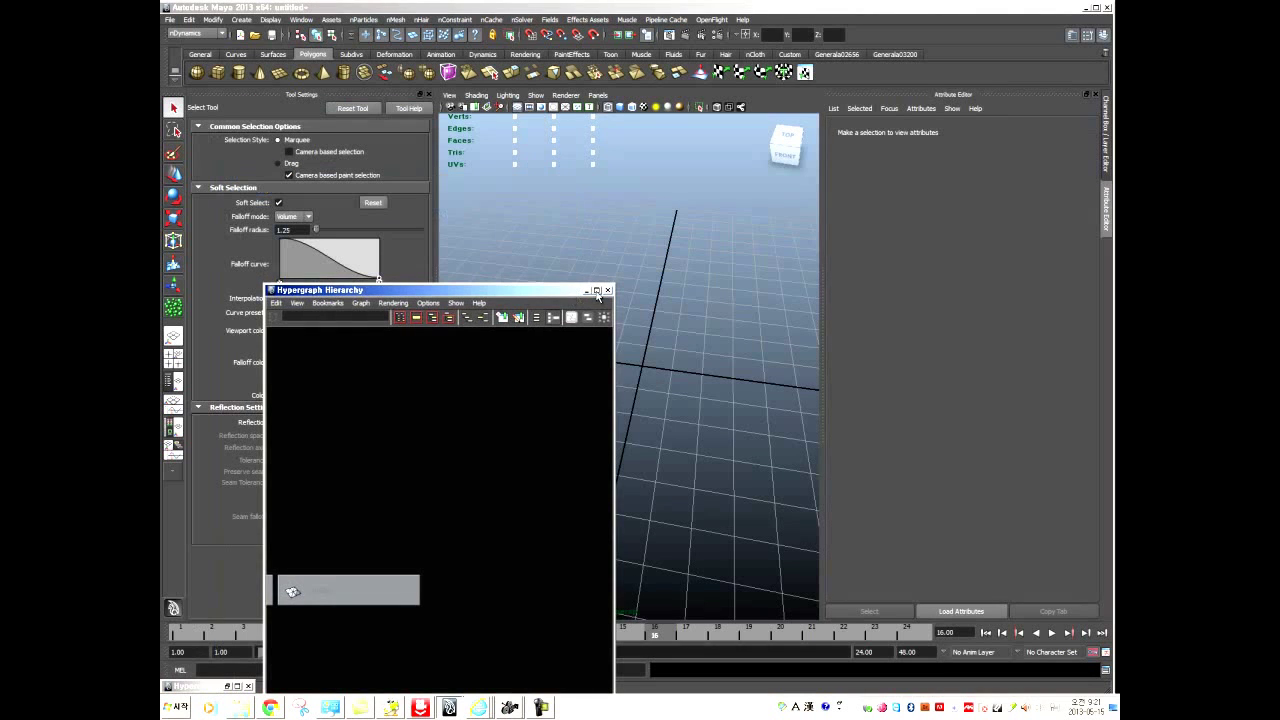
click(585, 289)
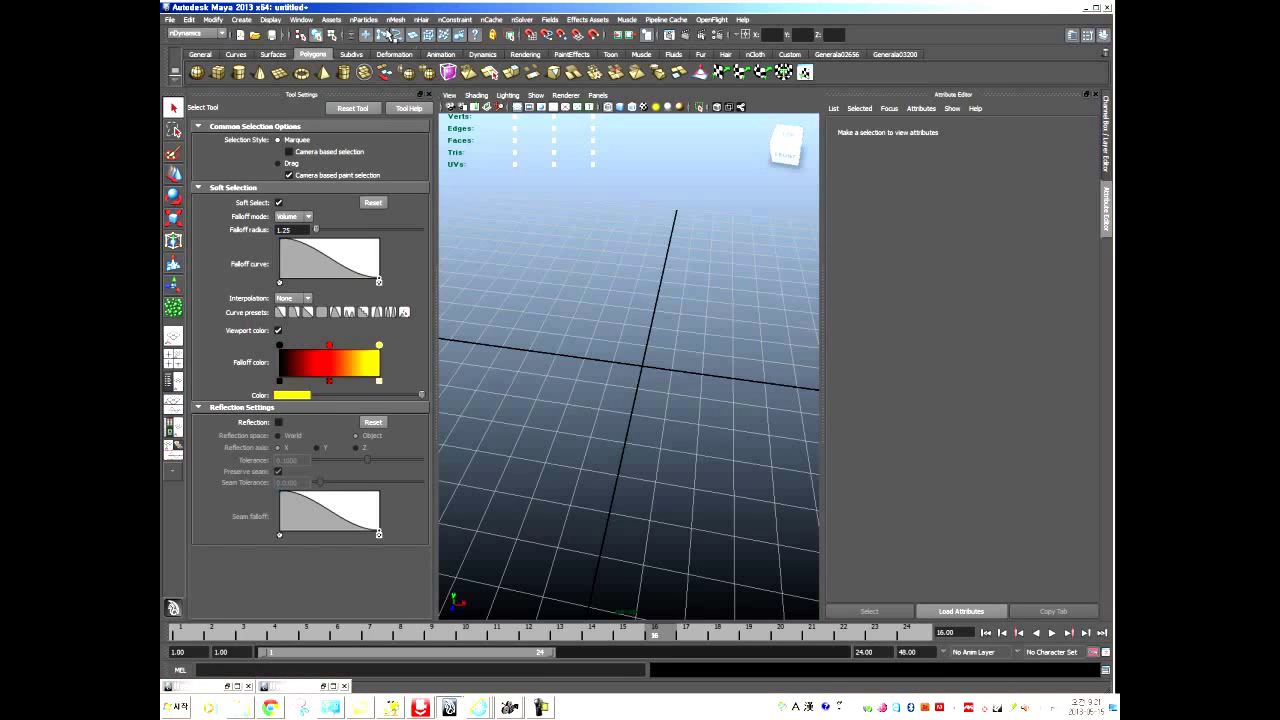
Create an nParticle object at the grid origin using the nParticle Tool with maximum radius 0 and a new solver.
click(363, 19)
mouse_move(378, 42)
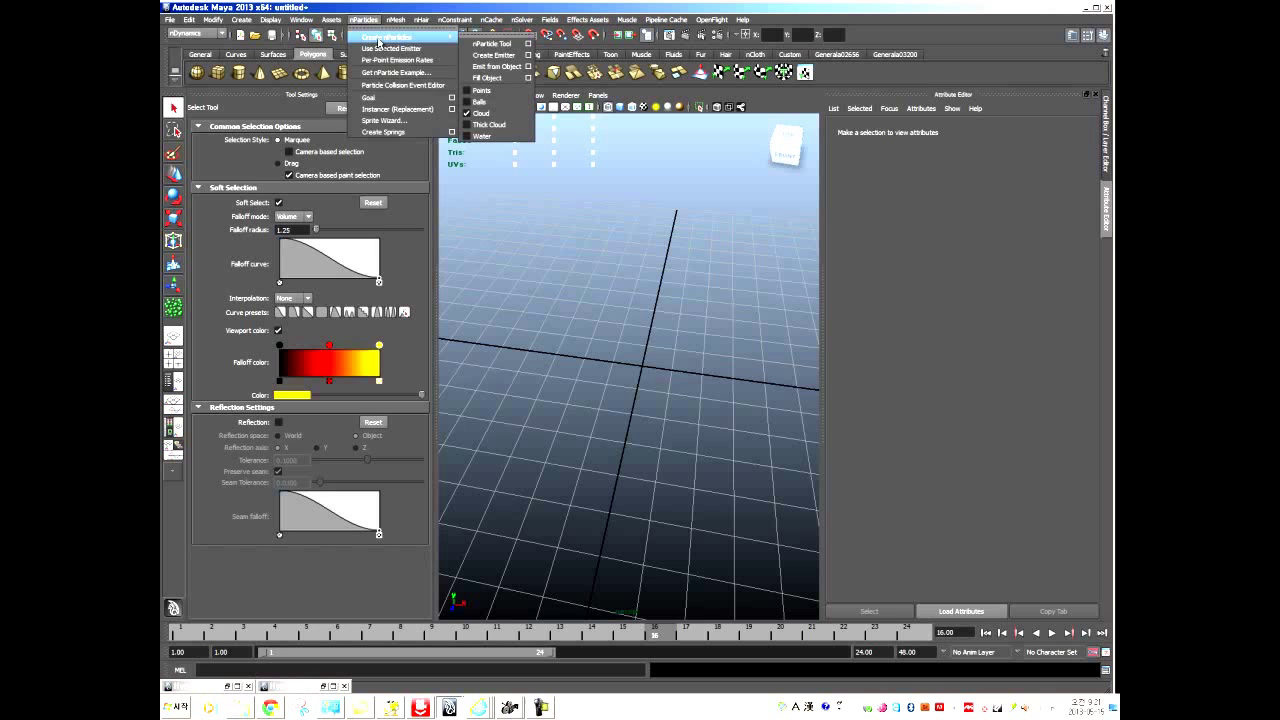
click(528, 44)
double_click(290, 187)
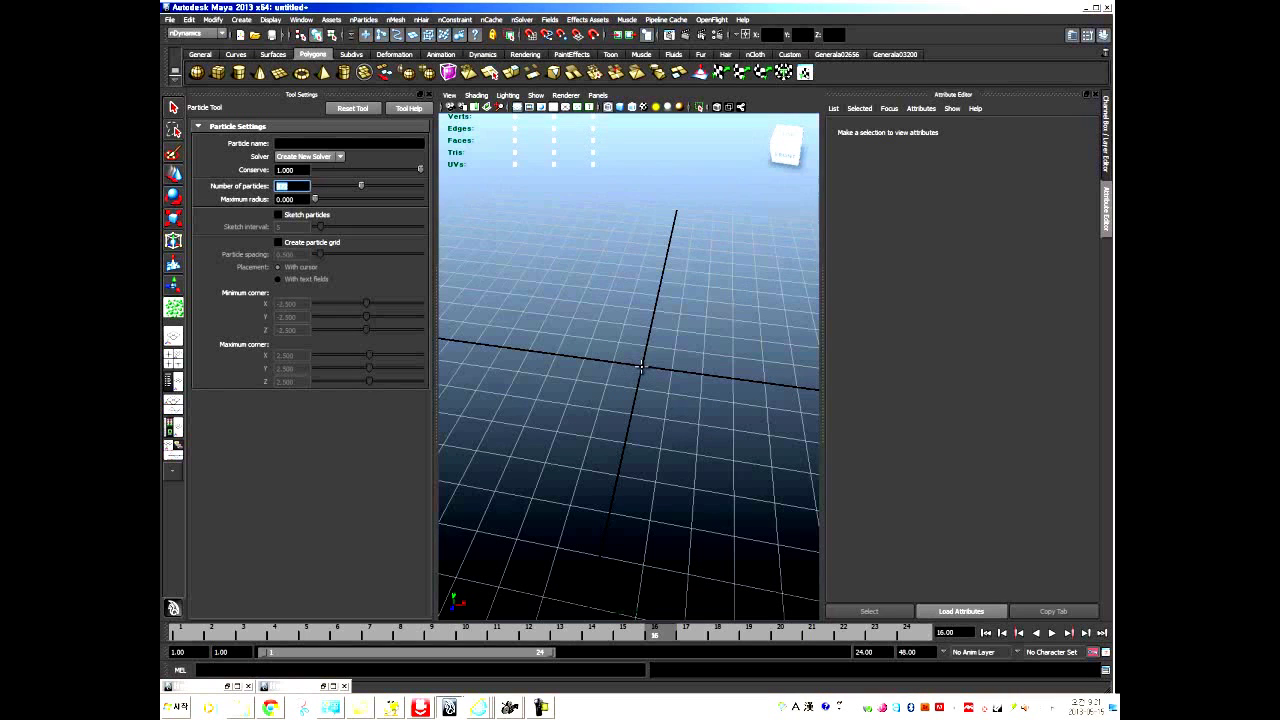
click(640, 367)
key(Return)
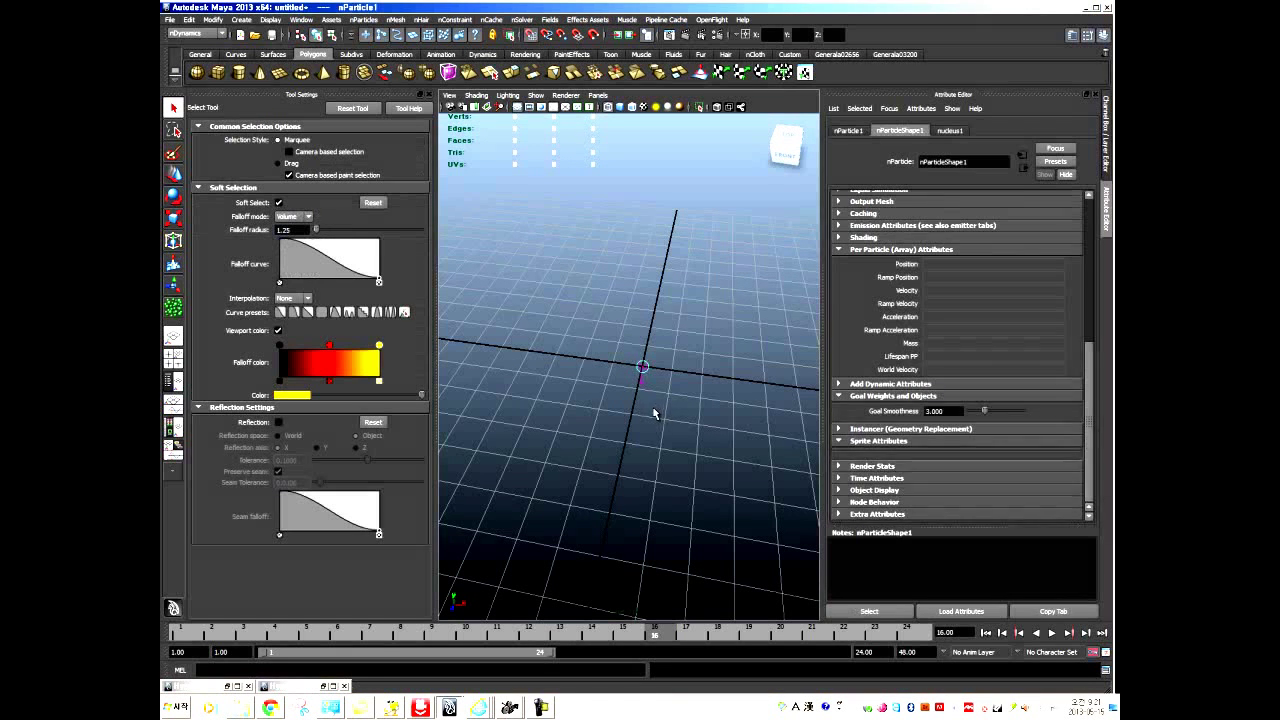
Deselect the new nParticles and examine them around the grid origin from several angles.
alt+drag(560, 400, 623, 408)
click(615, 403)
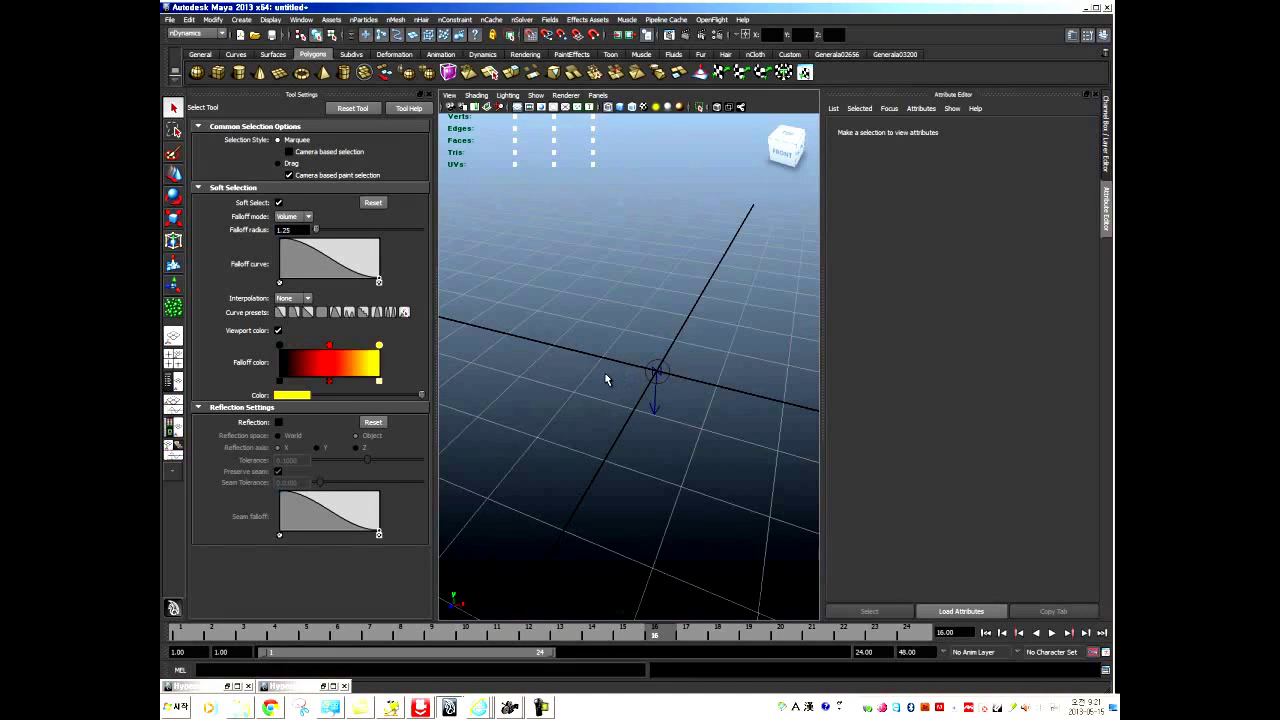
alt+drag(593, 383, 614, 397)
alt+right_drag(614, 397, 680, 400)
alt+drag(640, 380, 623, 400)
alt+right_drag(623, 400, 530, 330)
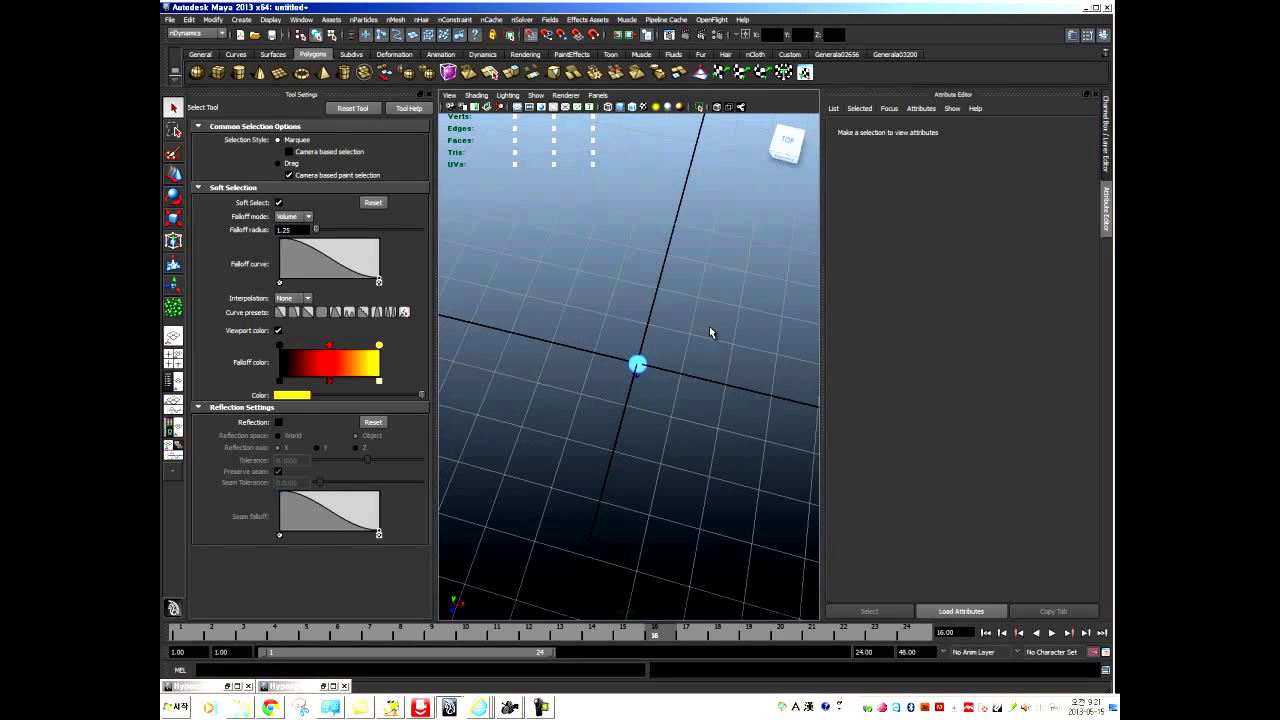
Bring back the Channel Box with the Tool Settings hidden, and check the Hypergraph Hierarchy for the new nParticle node.
click(1106, 155)
key(ctrl+shift+t)
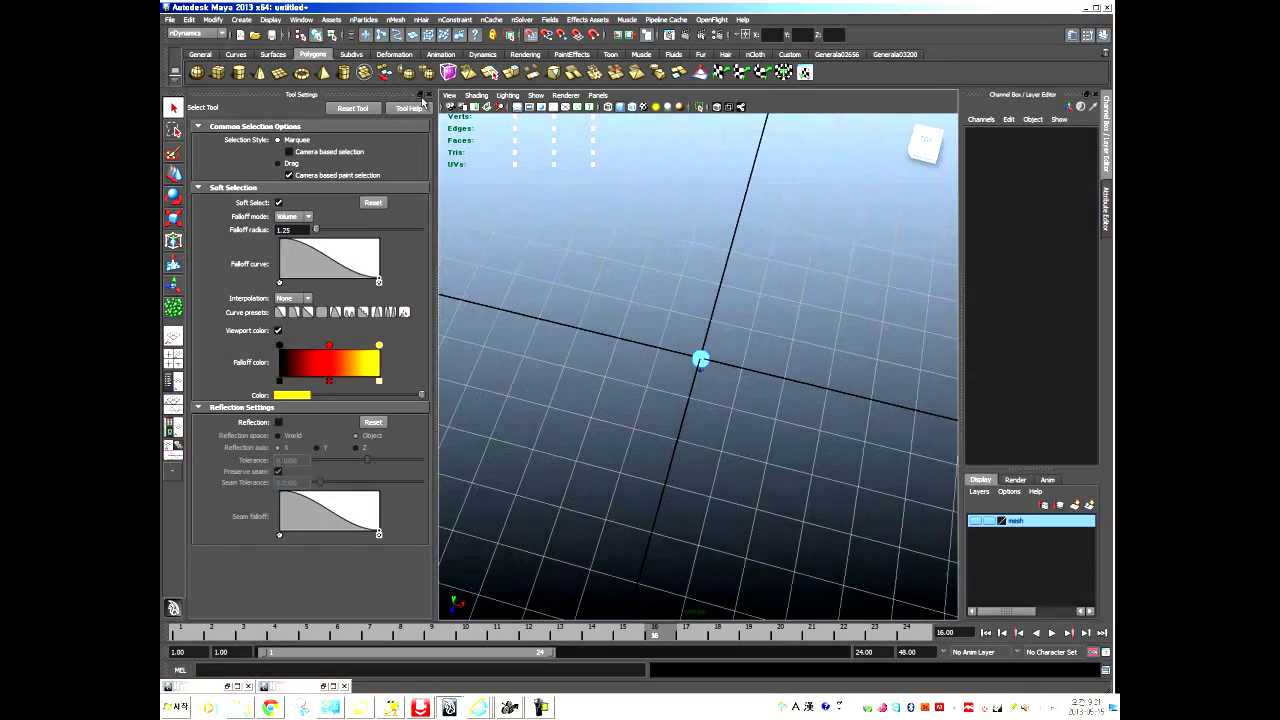
alt+drag(576, 314, 620, 346)
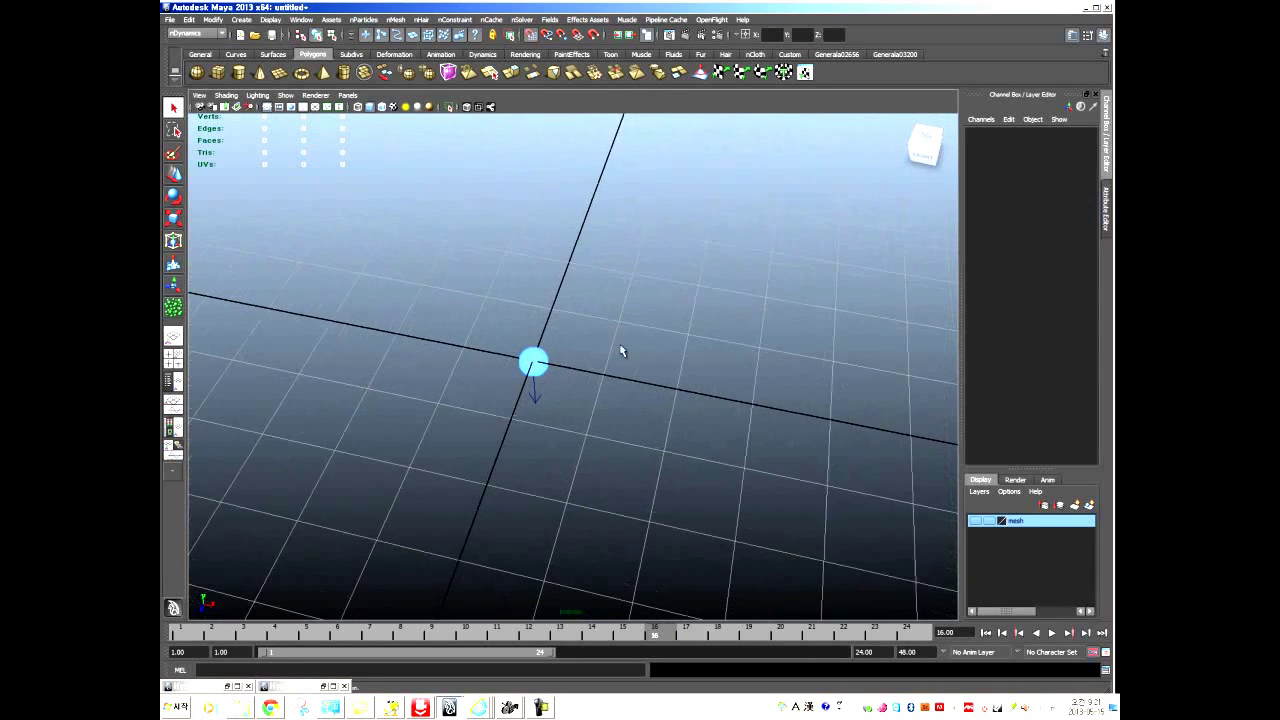
click(322, 687)
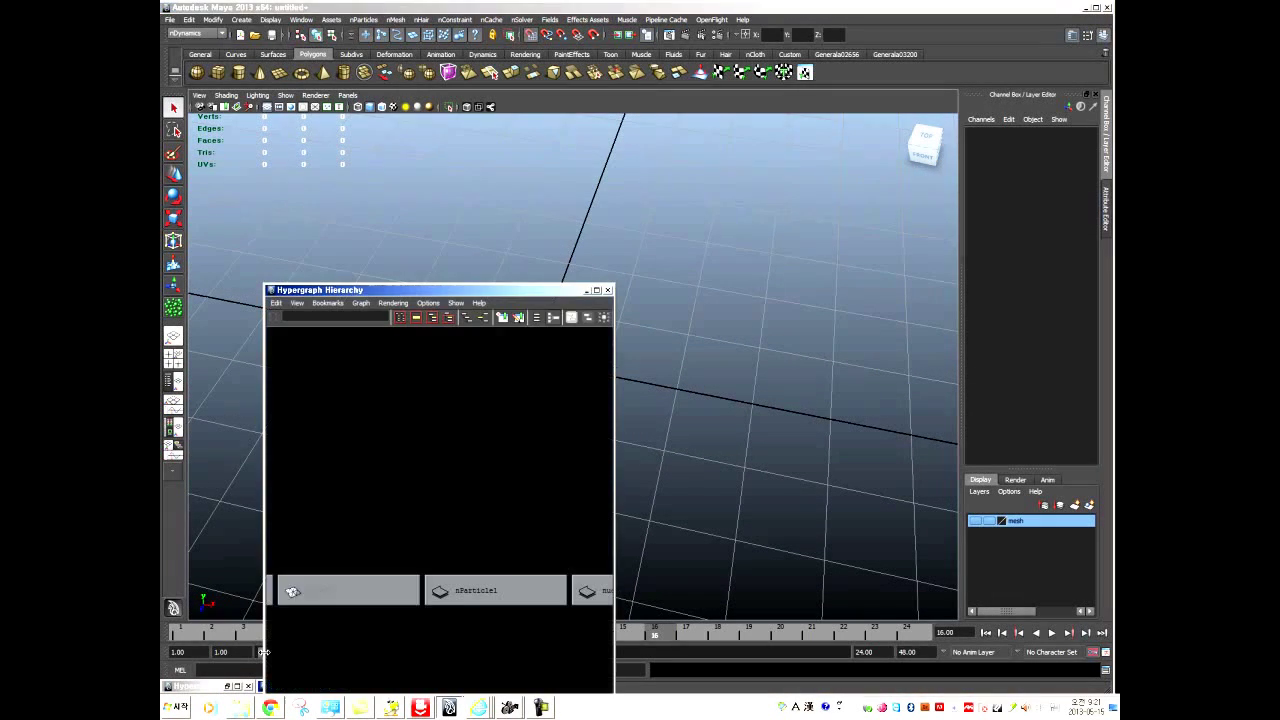
click(586, 290)
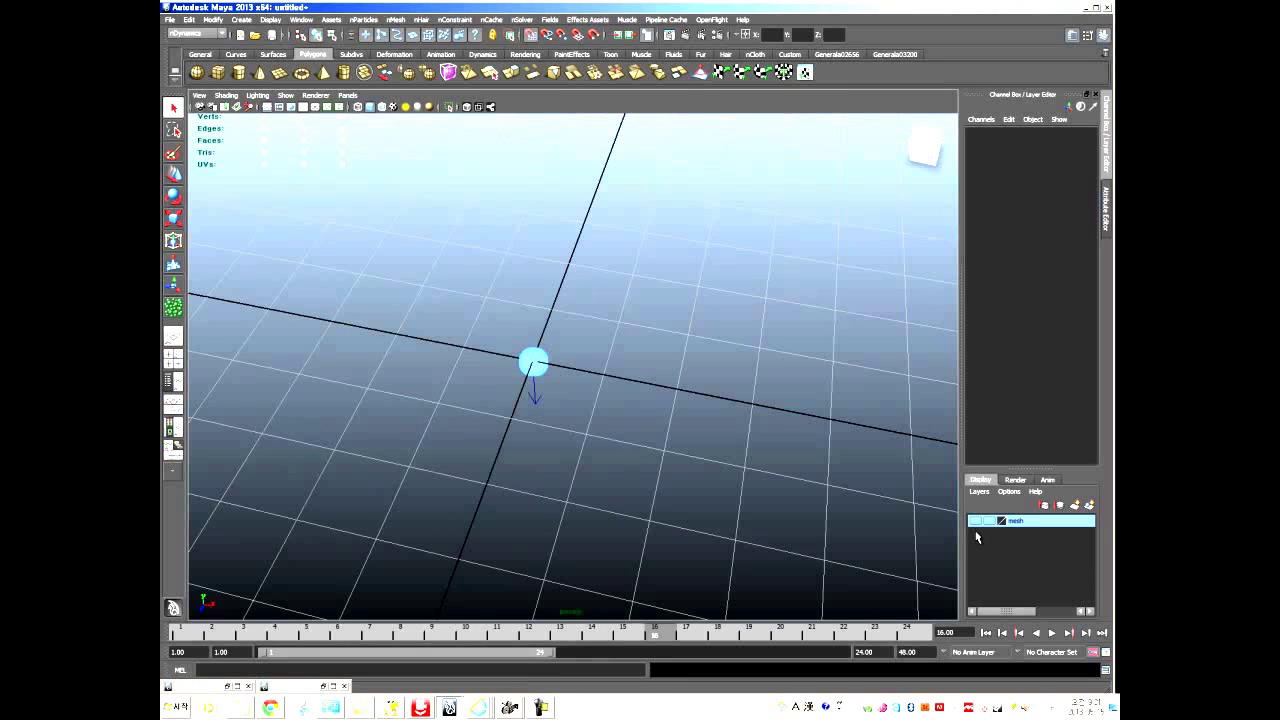
Make the mesh layer visible and show the framed sphere and cube in wireframe.
click(976, 521)
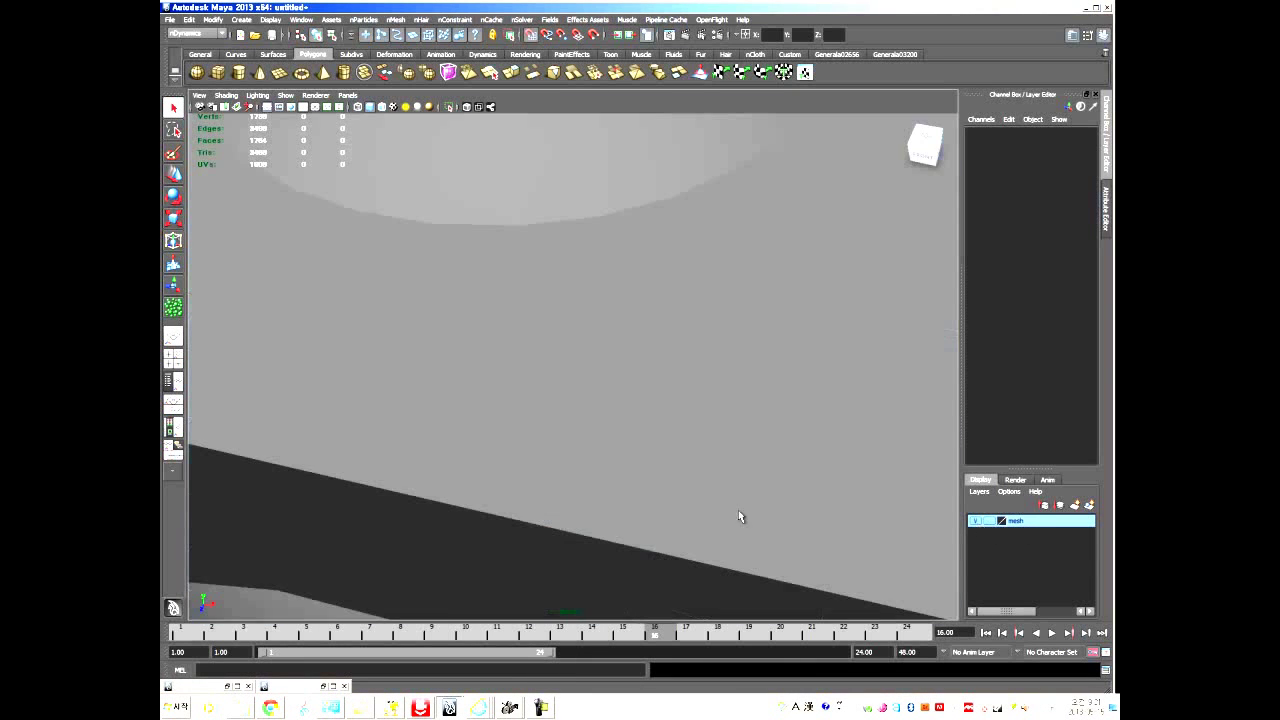
key(f)
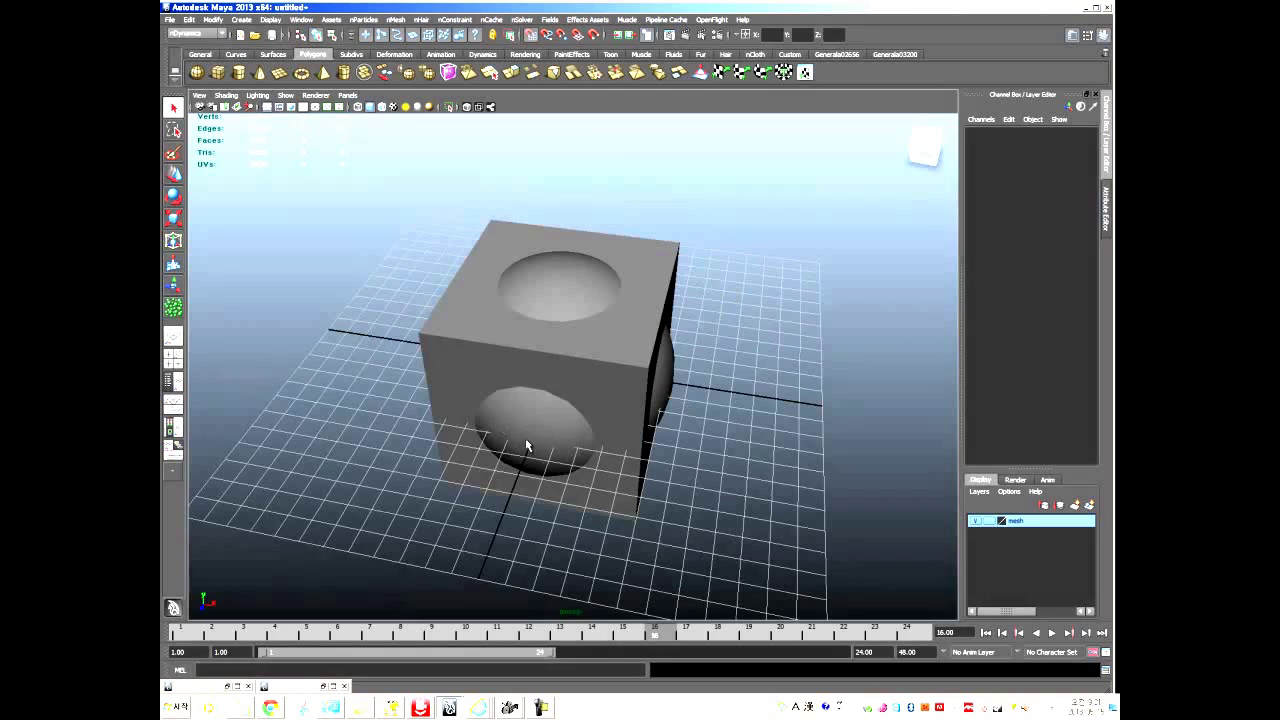
key(4)
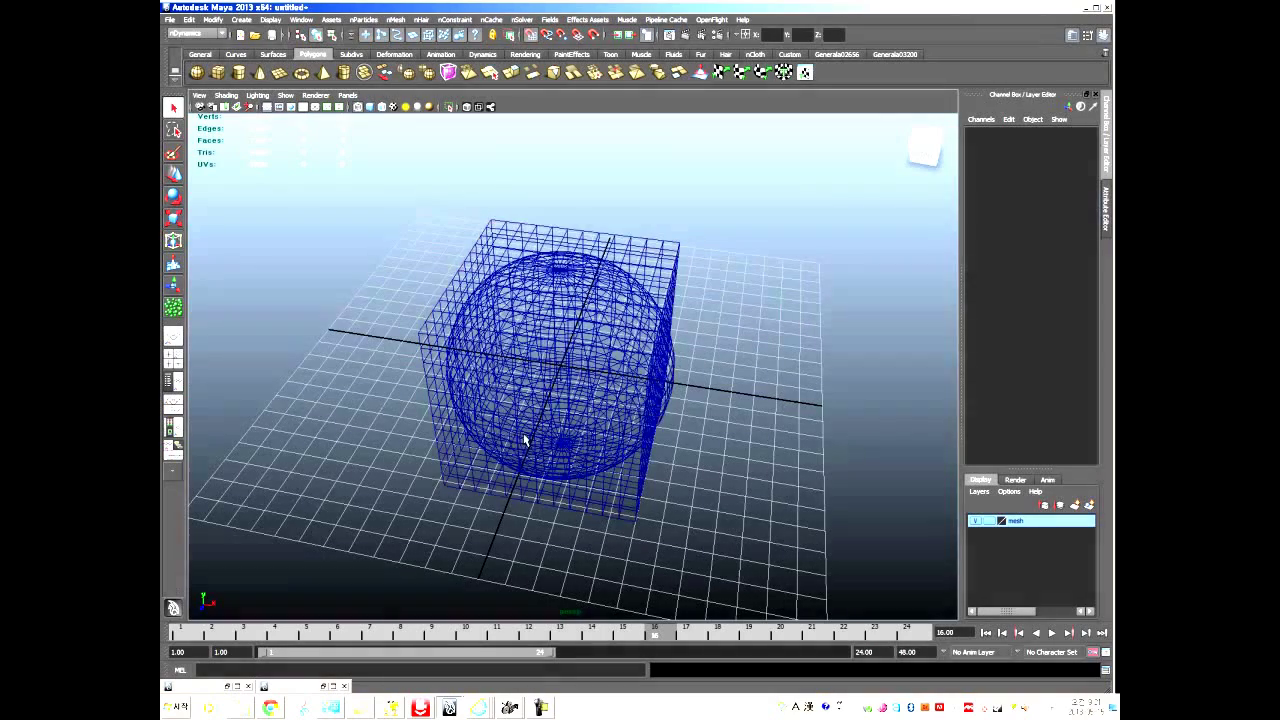
Select the nParticles at the origin first and add the sphere to the selection, leaving the cube out.
scroll(508, 452, up, 10)
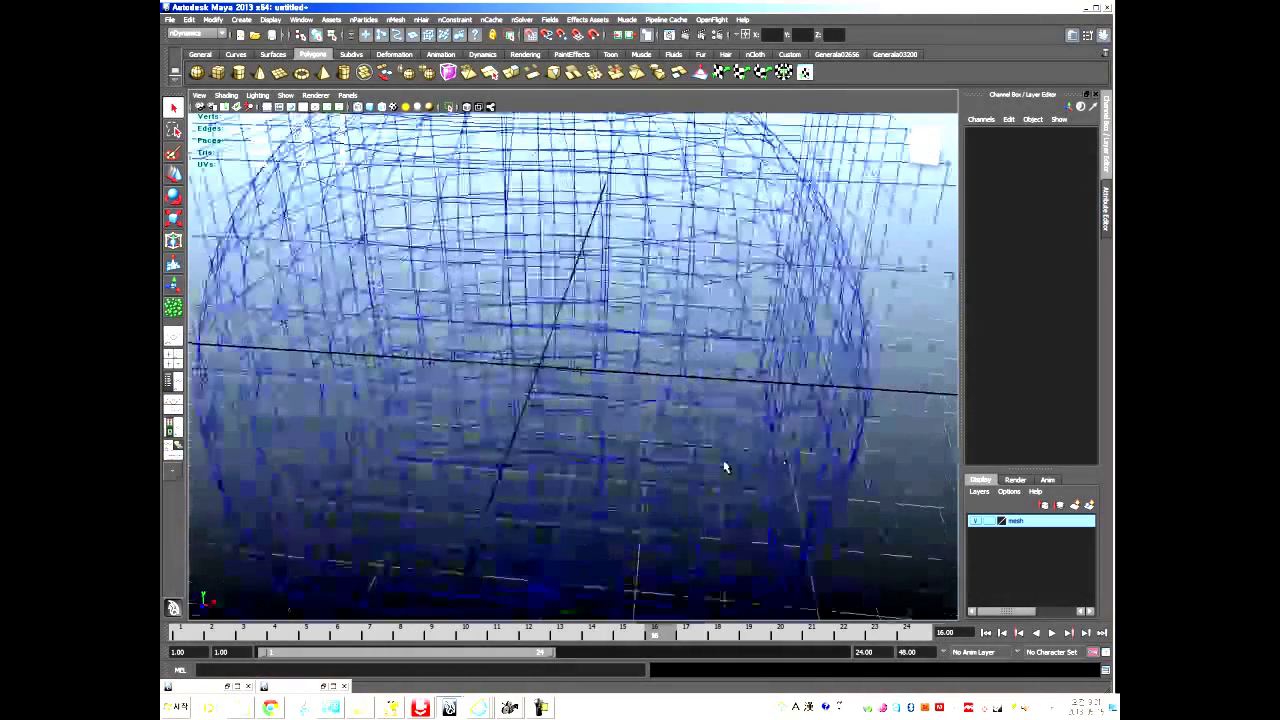
click(547, 378)
scroll(586, 403, down, 10)
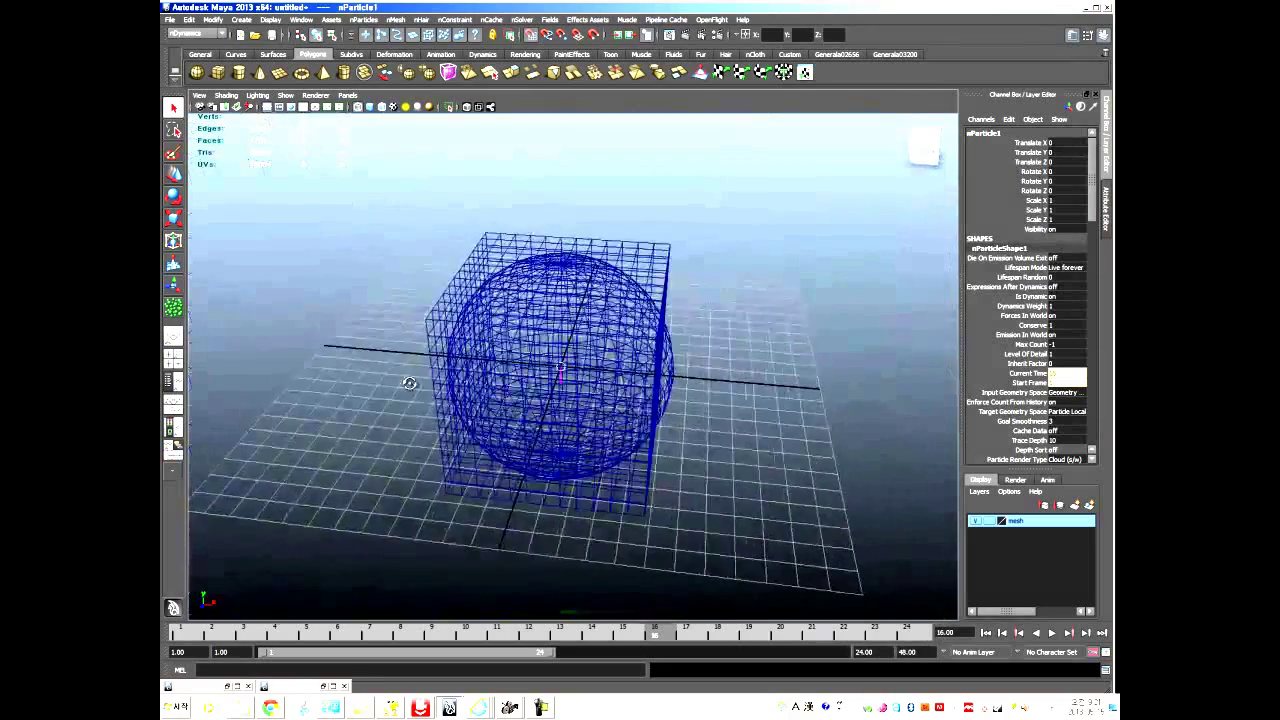
scroll(422, 323, up, 2)
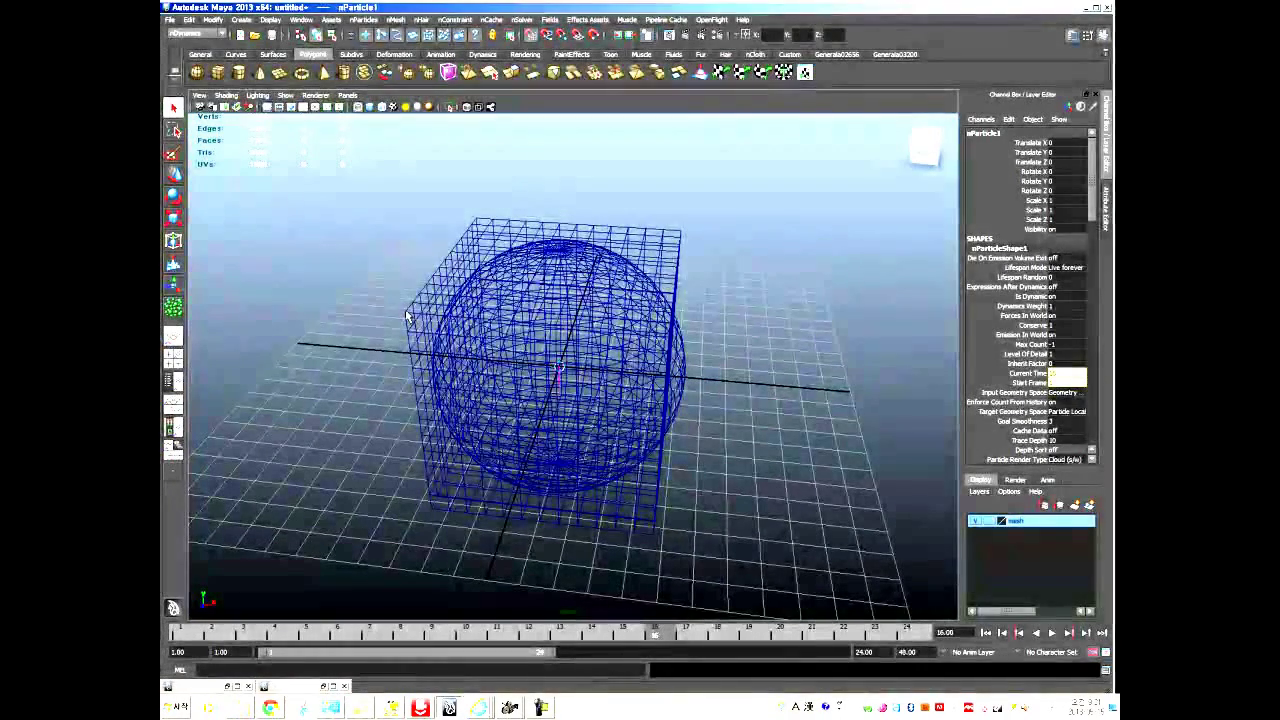
click(410, 320)
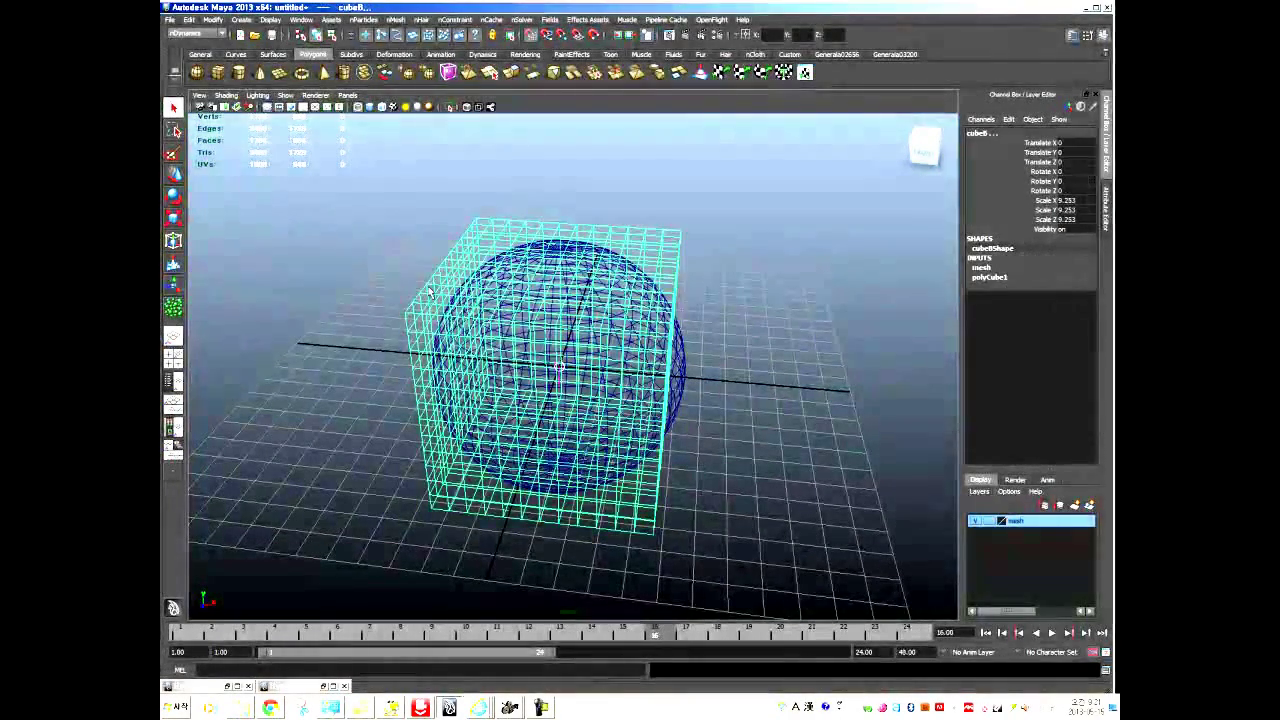
click(623, 314)
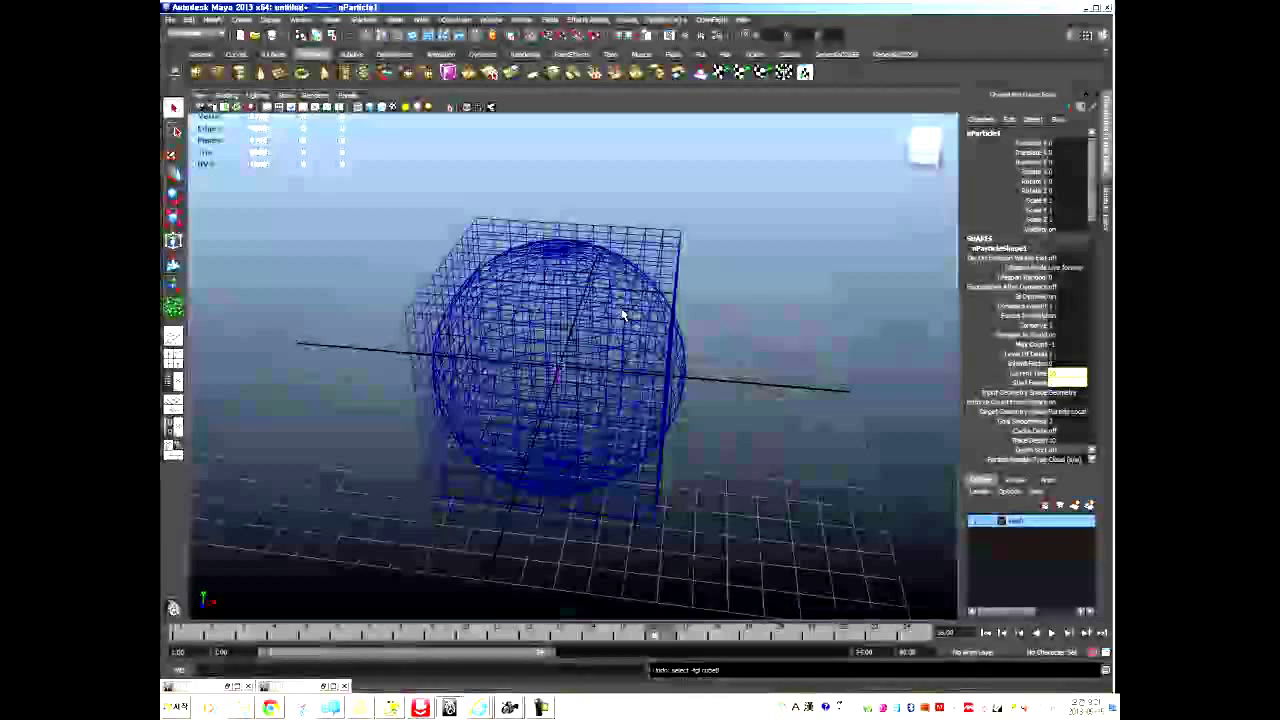
click(682, 372)
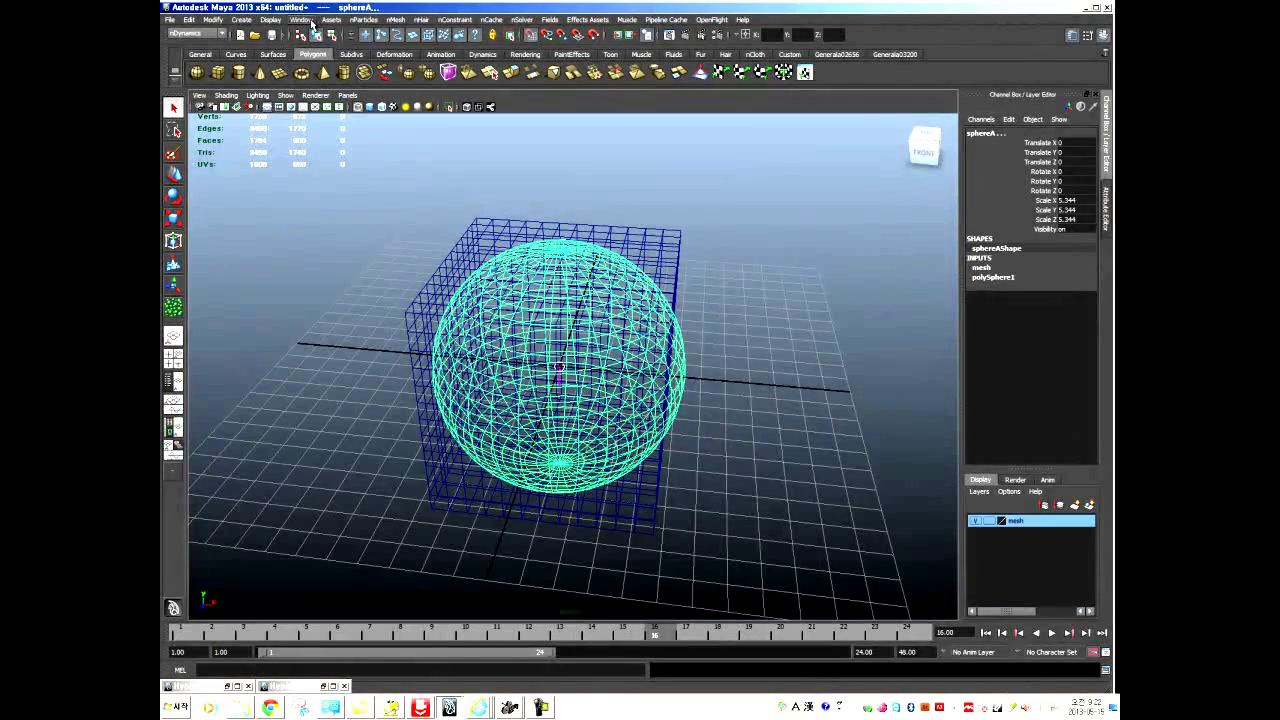
Make the sphere a goal for the selected nParticles with a goal weight of 0.5.
click(363, 20)
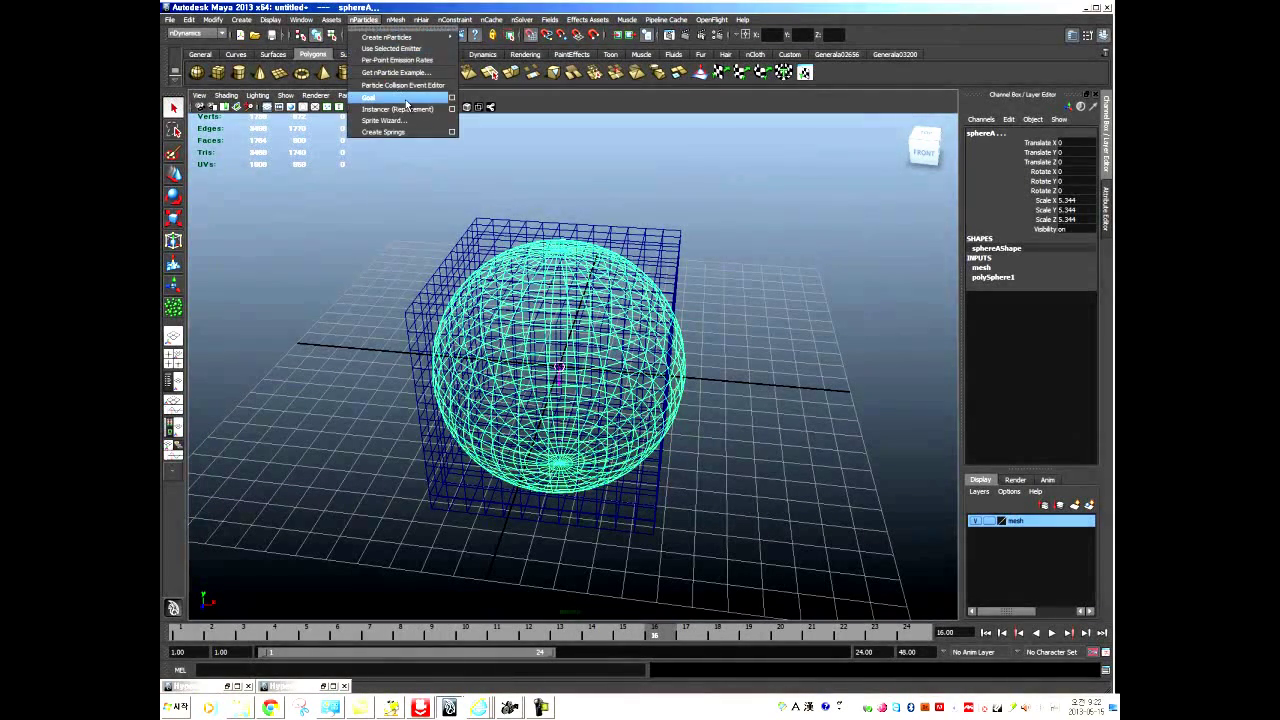
click(452, 97)
click(805, 232)
drag(805, 232, 842, 91)
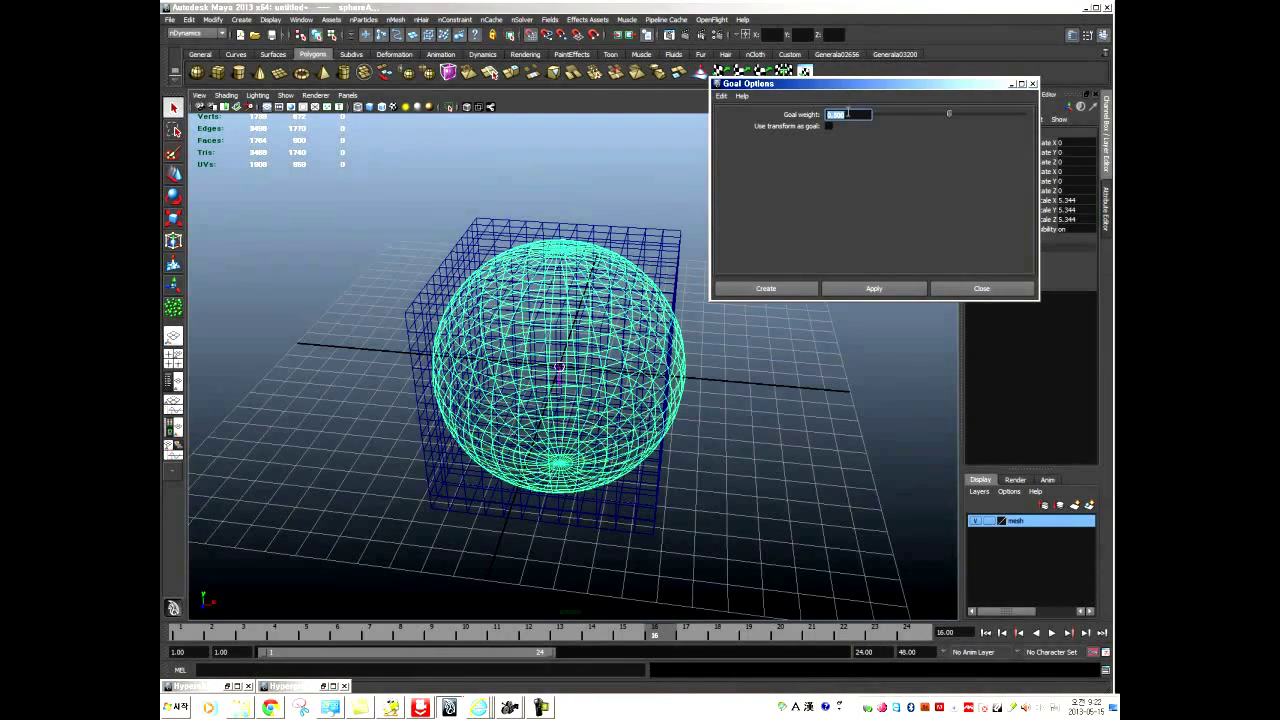
click(856, 112)
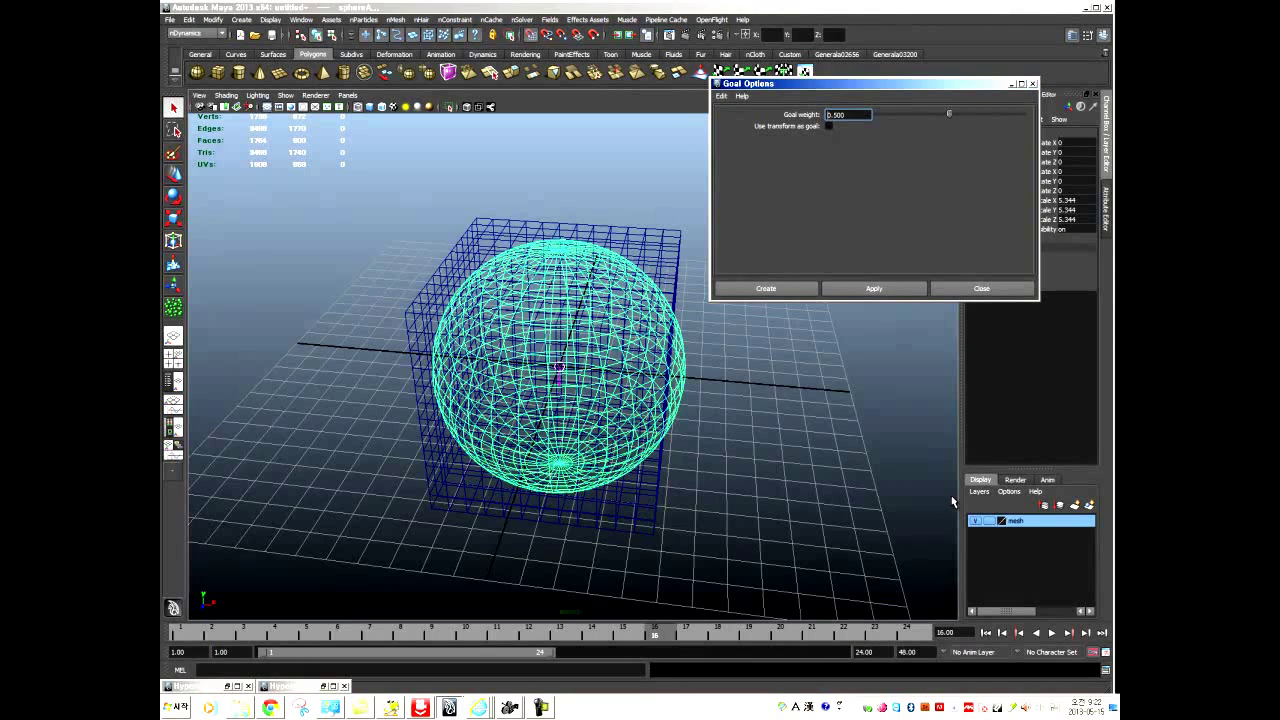
click(878, 289)
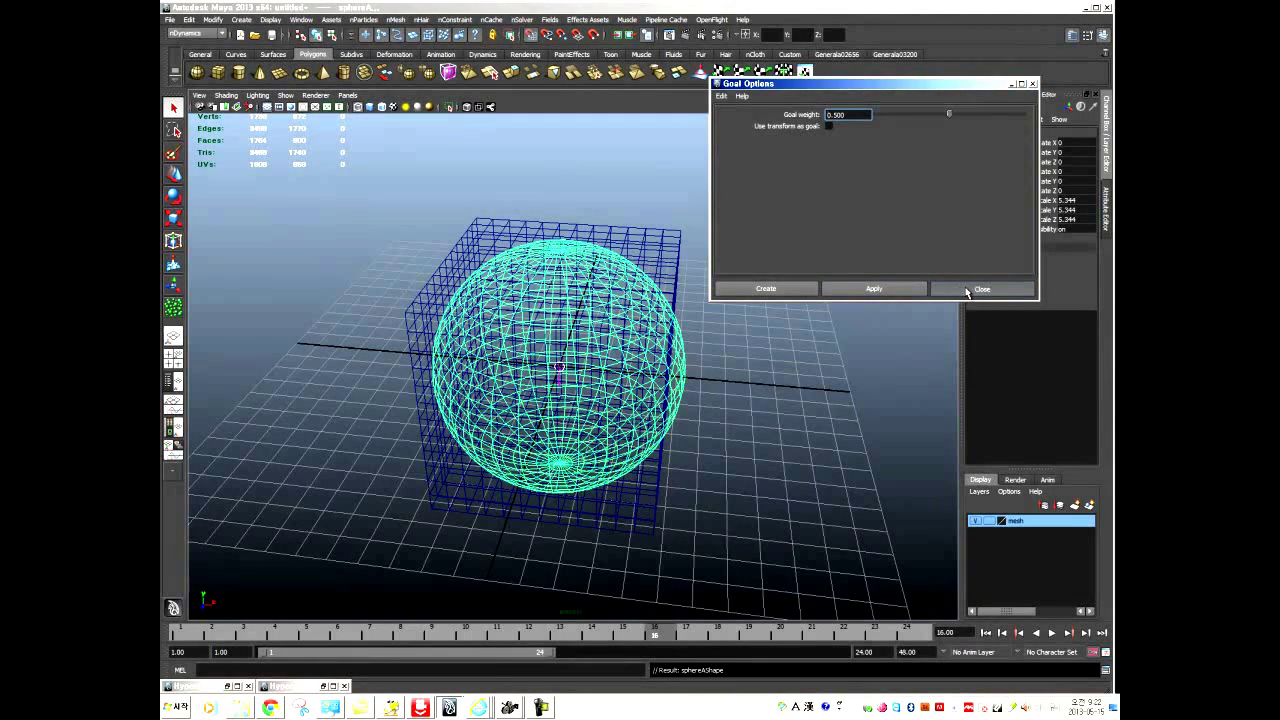
click(968, 289)
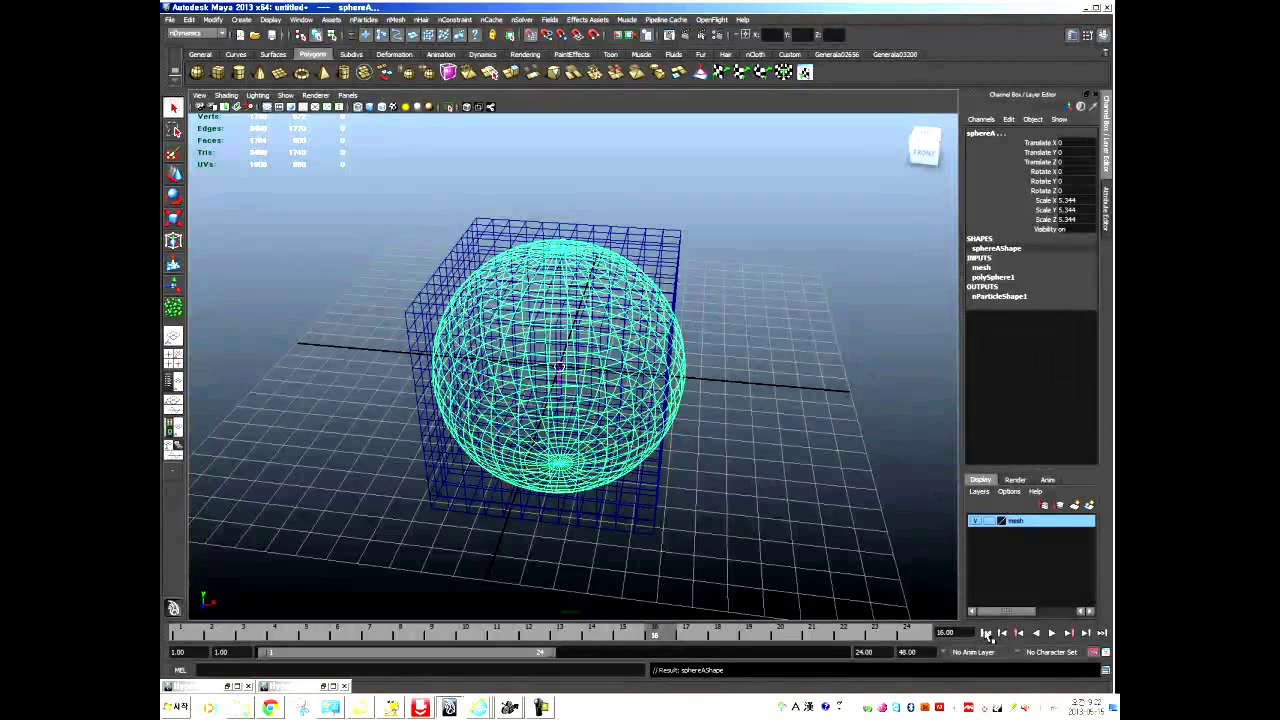
Extend the playback range to end at frame 300 and play the simulation.
click(878, 651)
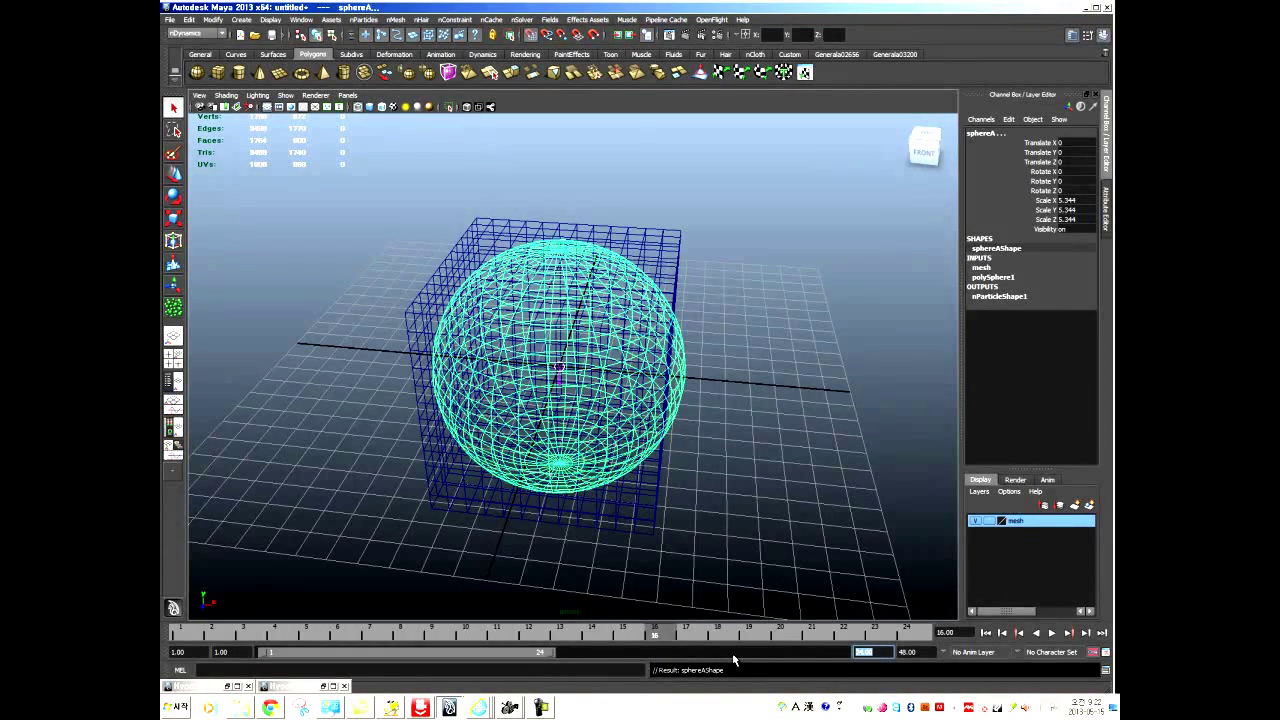
key(Return)
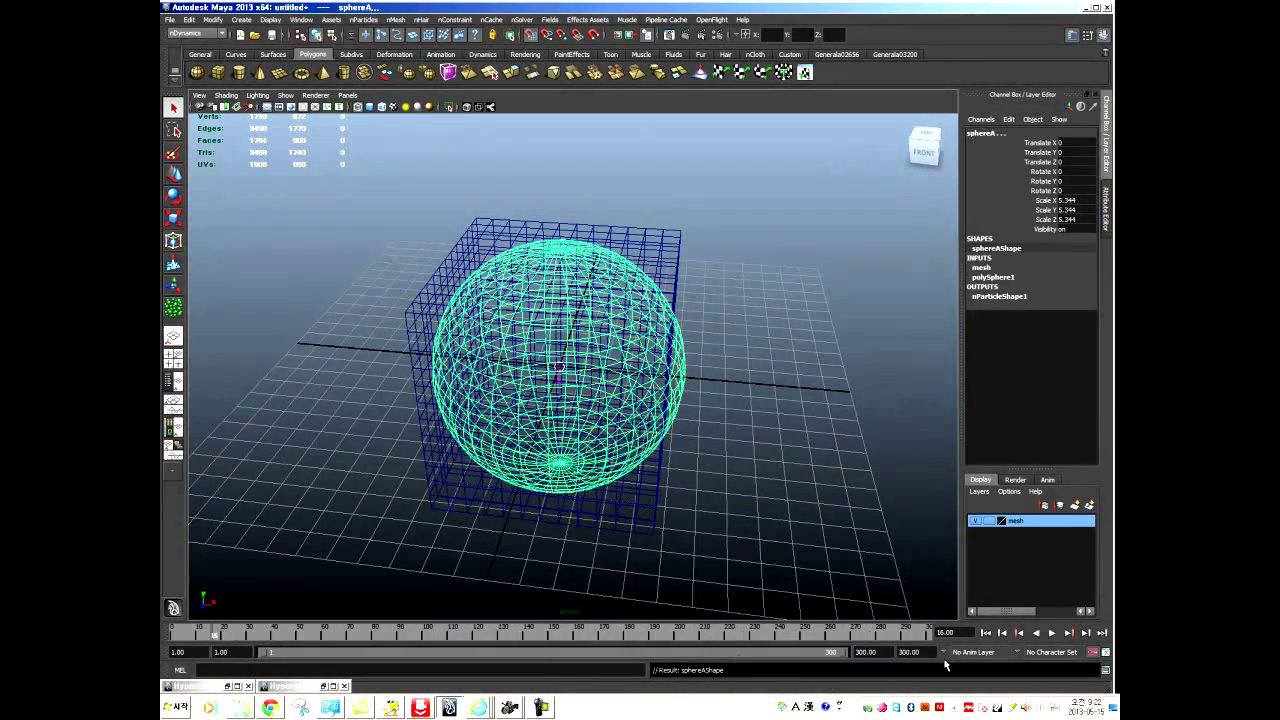
click(1052, 633)
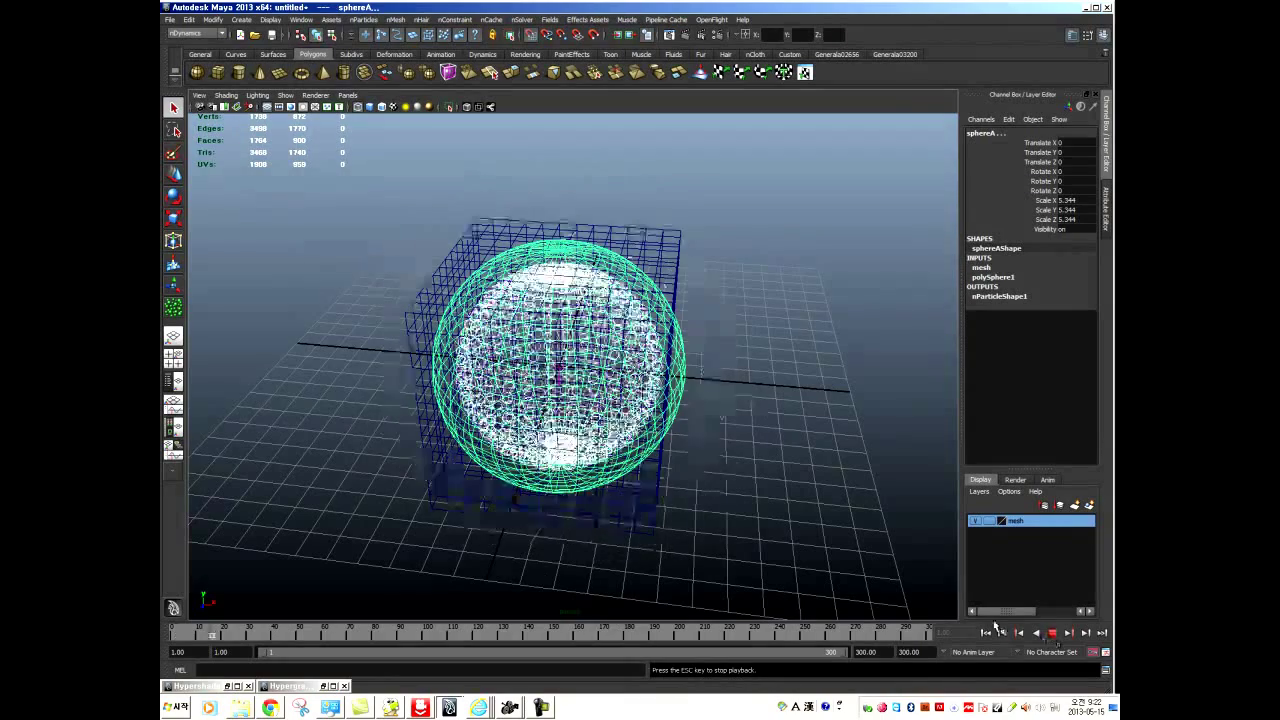
Clear the selection, show the sphere and cube shaded during playback, and stop the simulation.
click(351, 534)
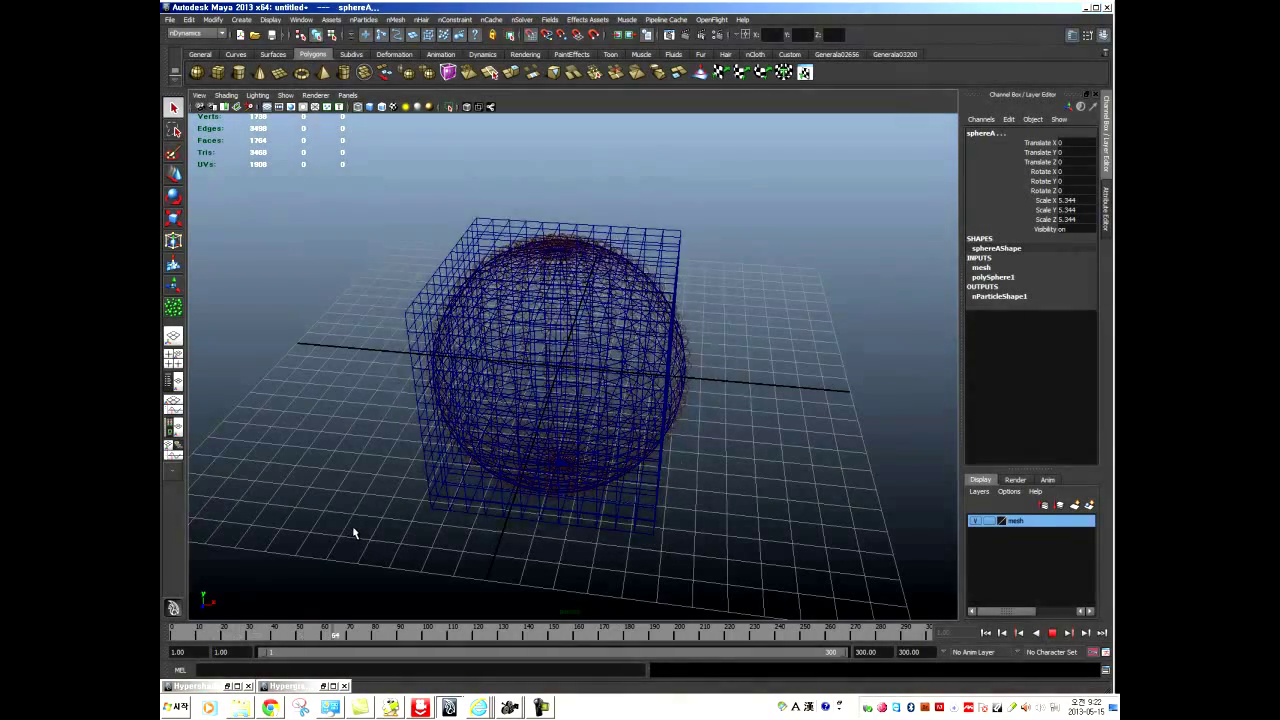
key(5)
alt+drag(545, 372, 571, 423)
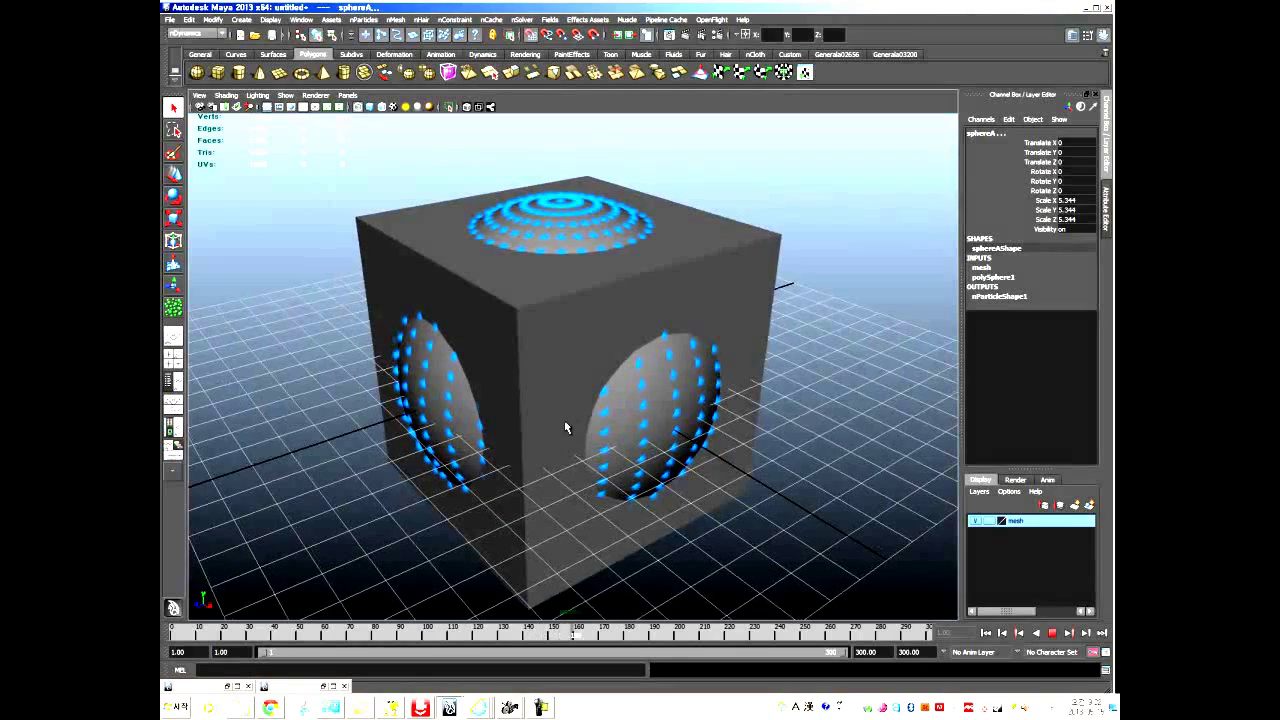
click(1054, 634)
click(760, 540)
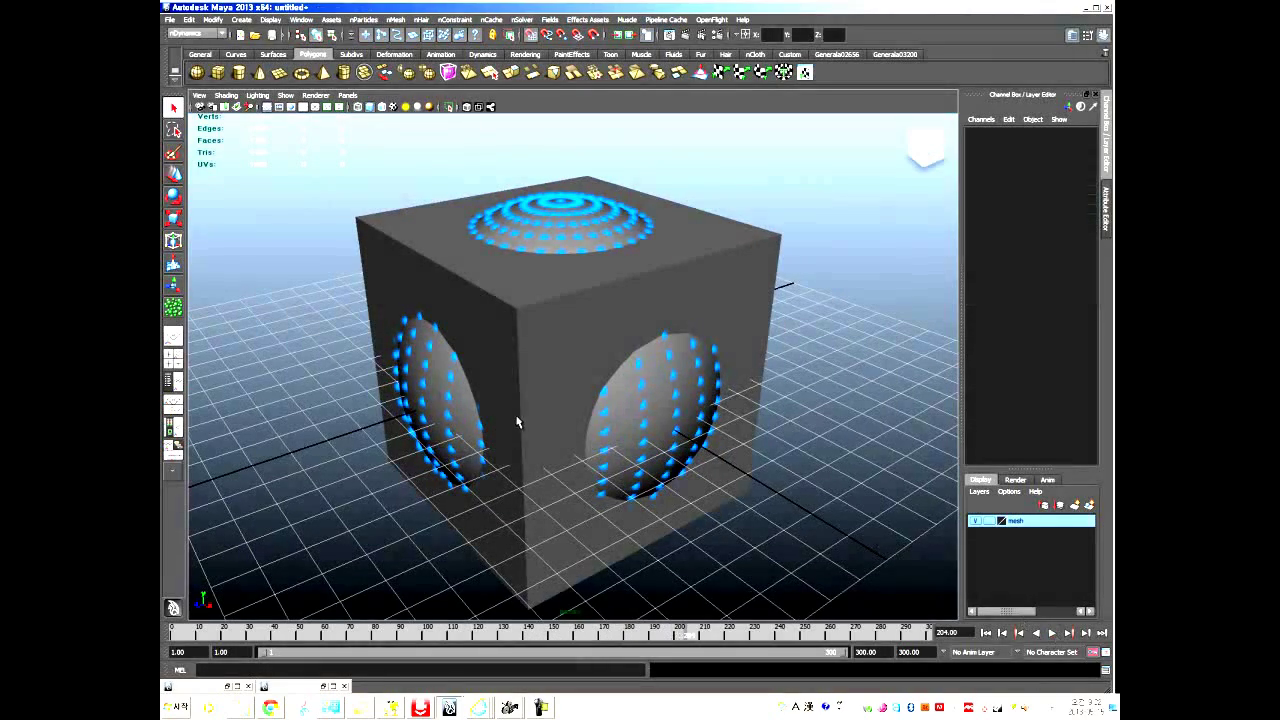
Delete the cube that encloses the sphere.
click(523, 400)
key(Delete)
alt+drag(523, 430, 448, 380)
Select the sphere, replay the simulation from the first frame, and inspect how the particles settle on its vertices.
click(511, 440)
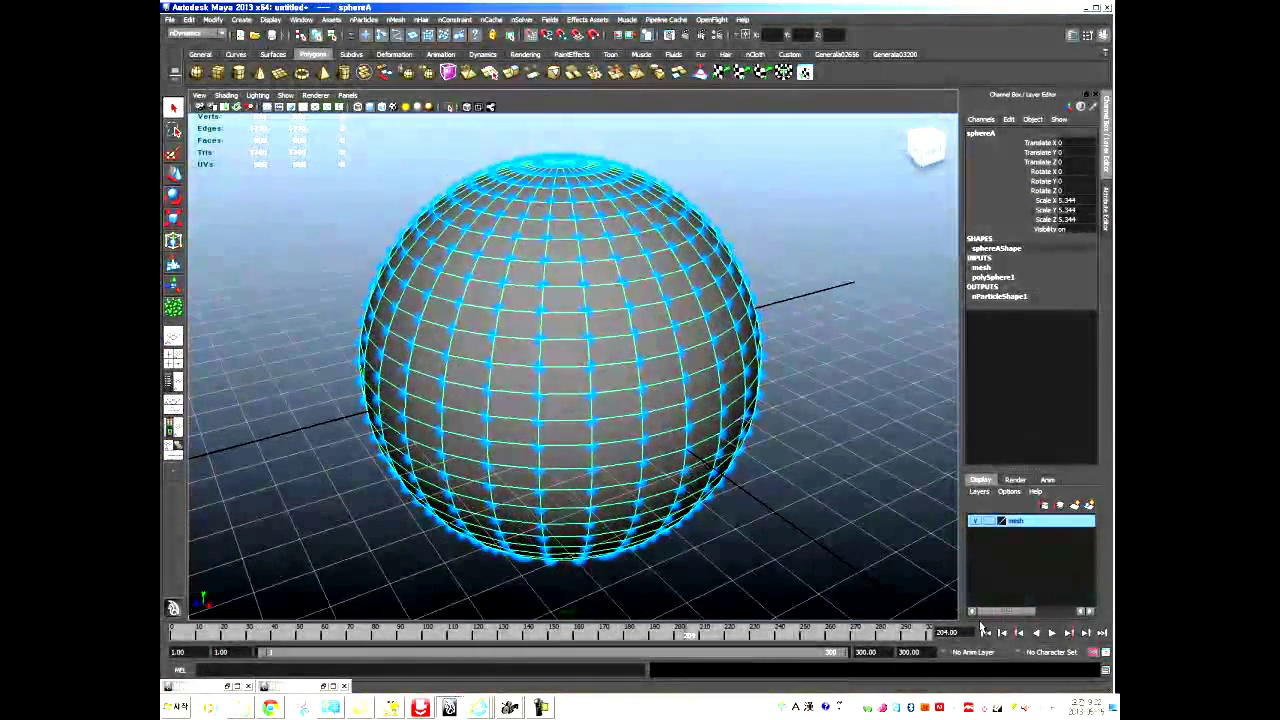
click(986, 633)
click(1051, 634)
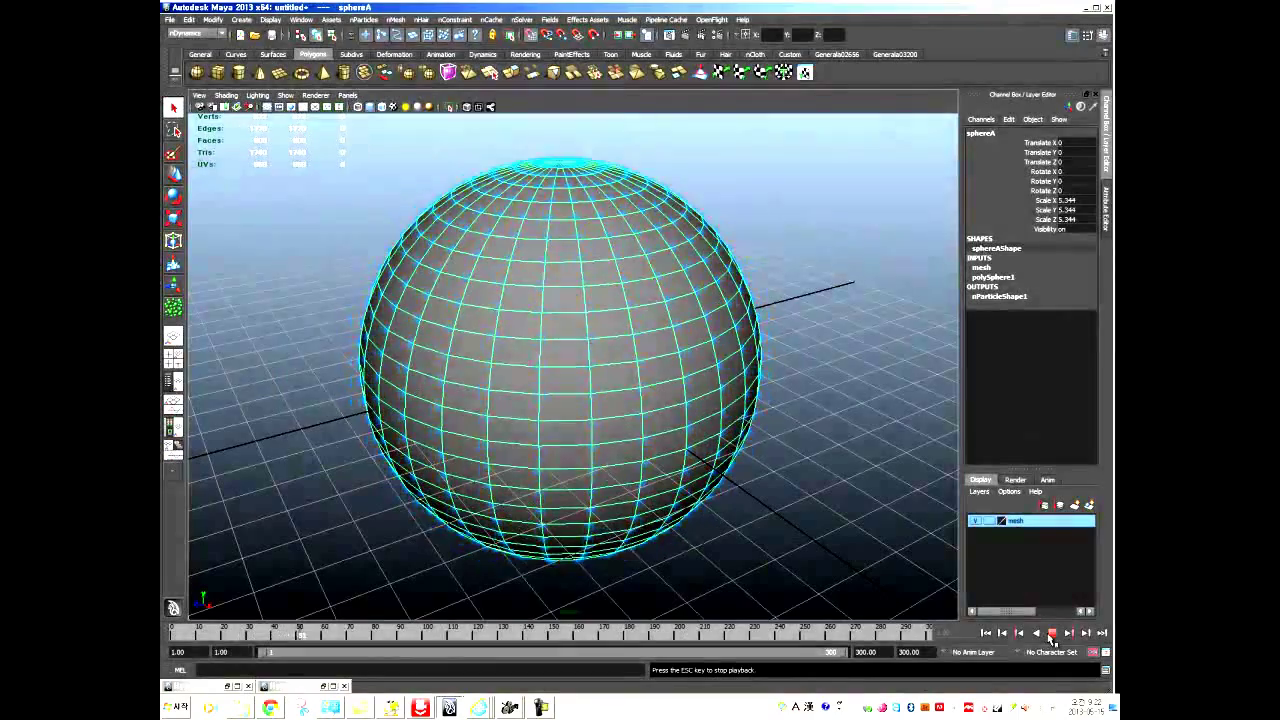
key(Escape)
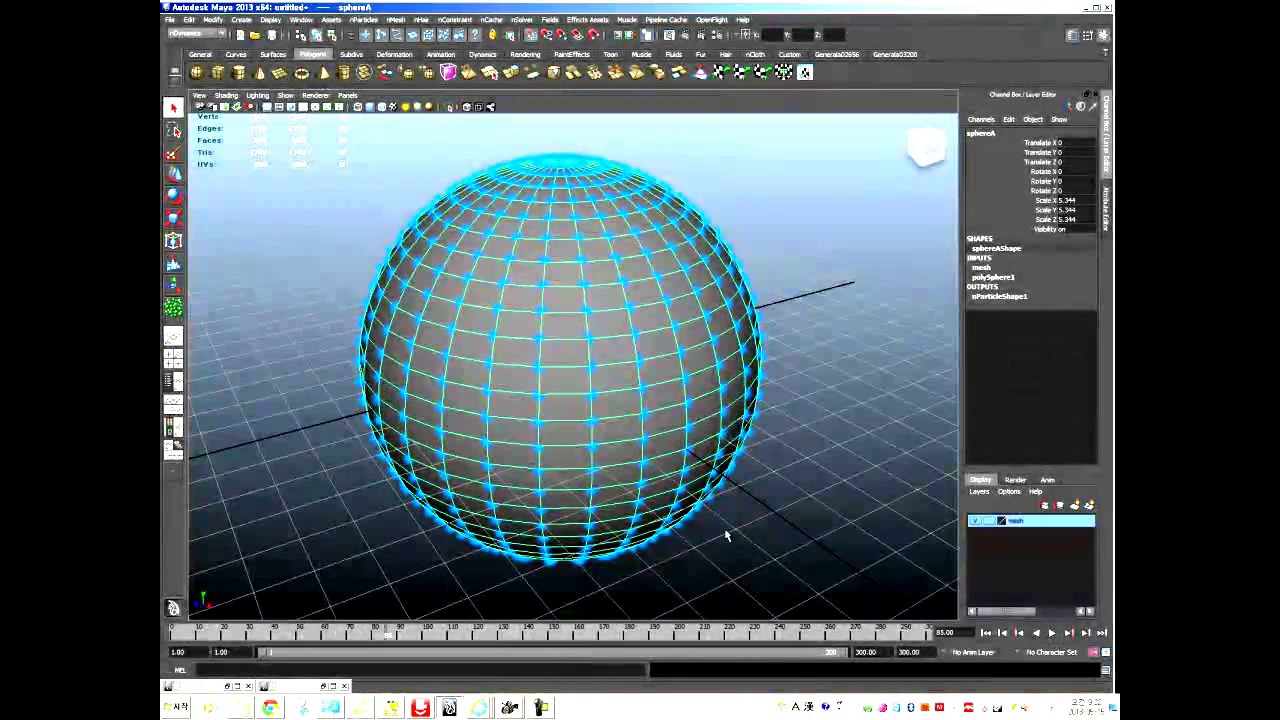
alt+drag(574, 477, 574, 505)
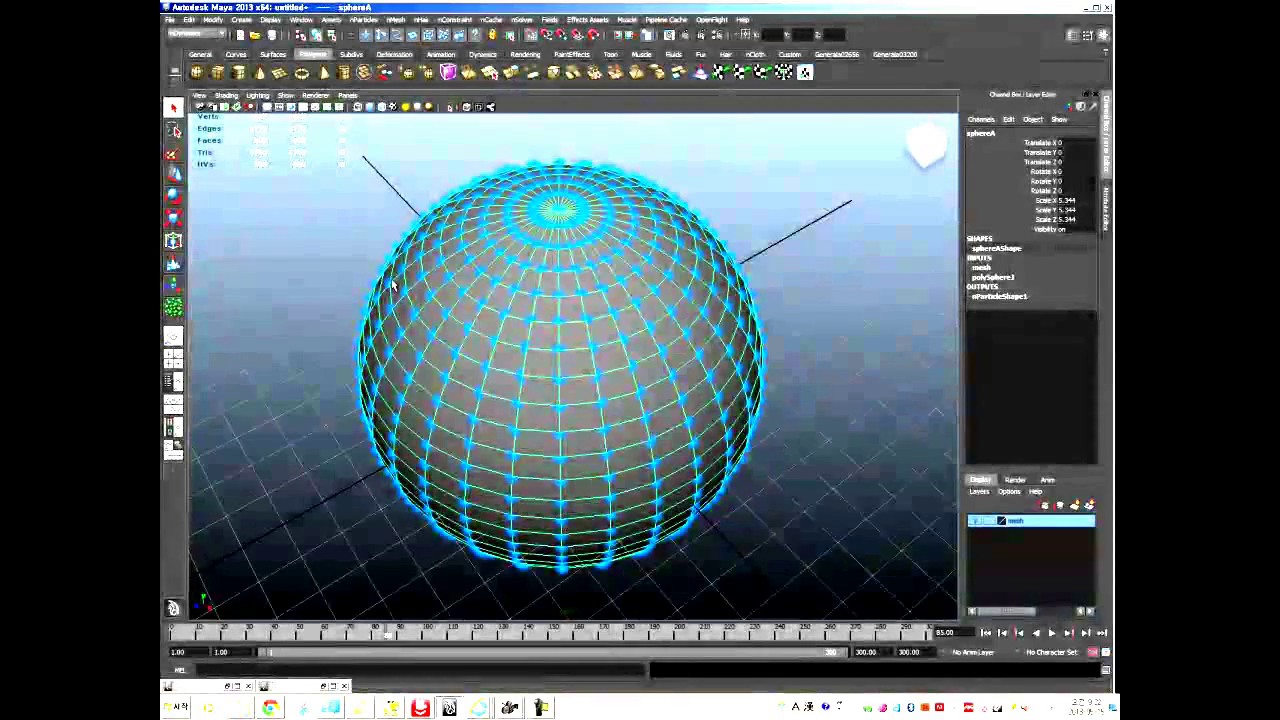
alt+drag(393, 285, 386, 276)
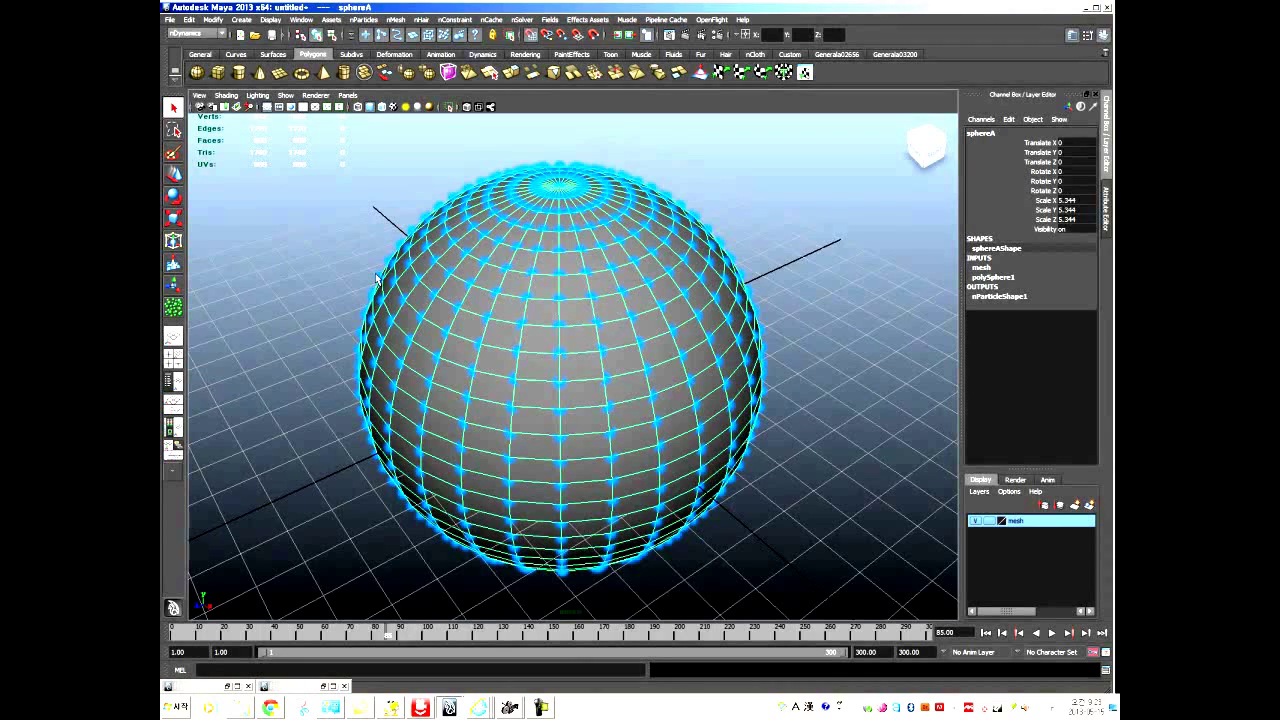
Select the nParticles, open their shape attributes, and collapse the Per Particle, Goal Weights and Objects, and Sprite Attributes sections.
click(412, 318)
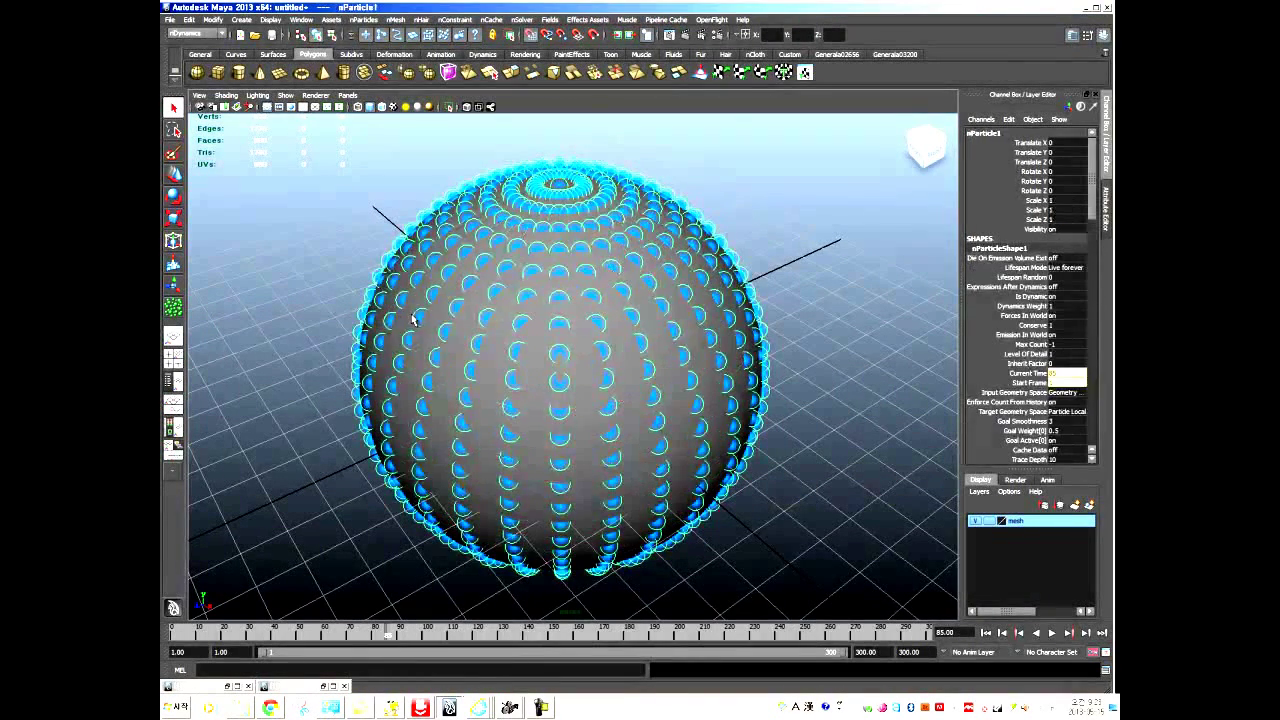
click(724, 38)
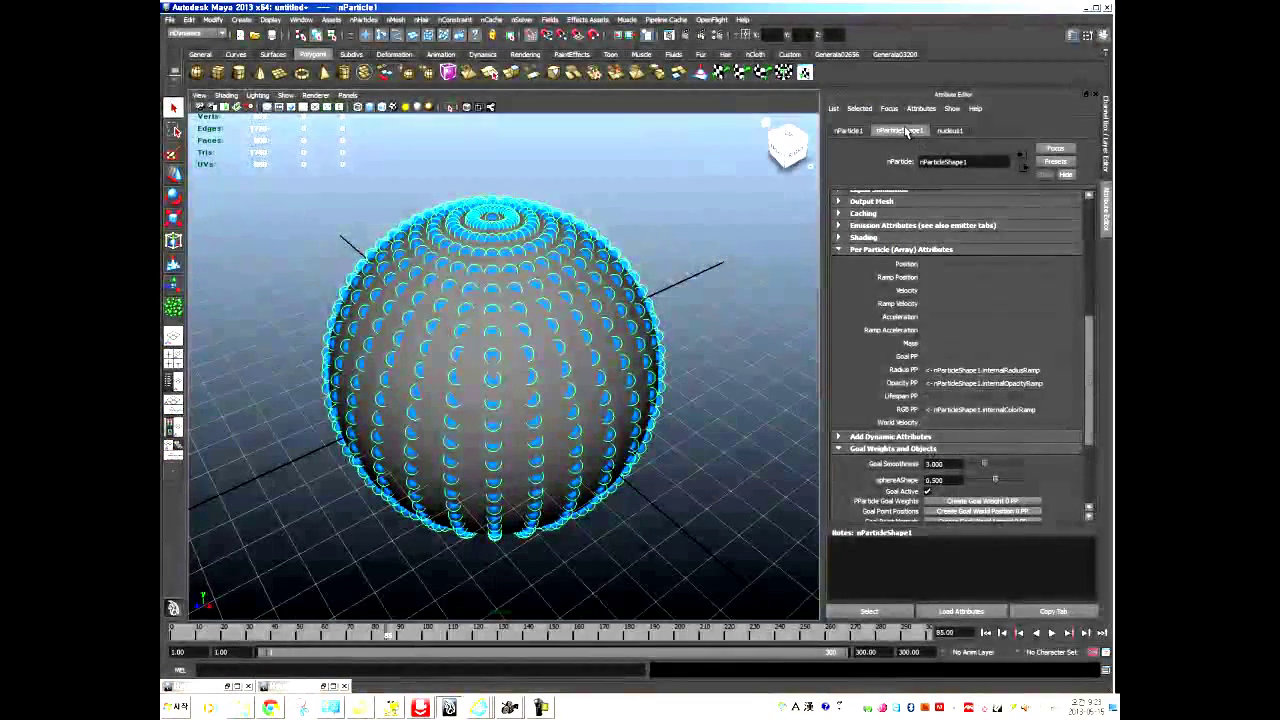
click(840, 249)
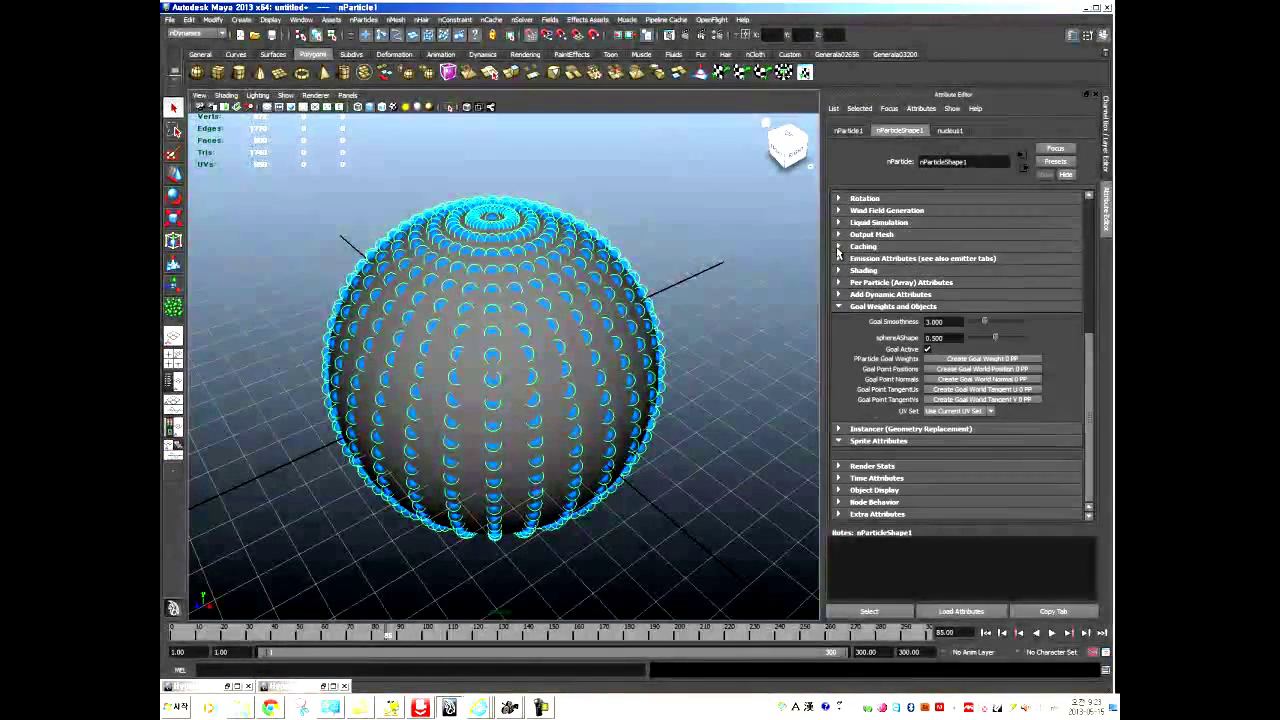
click(844, 309)
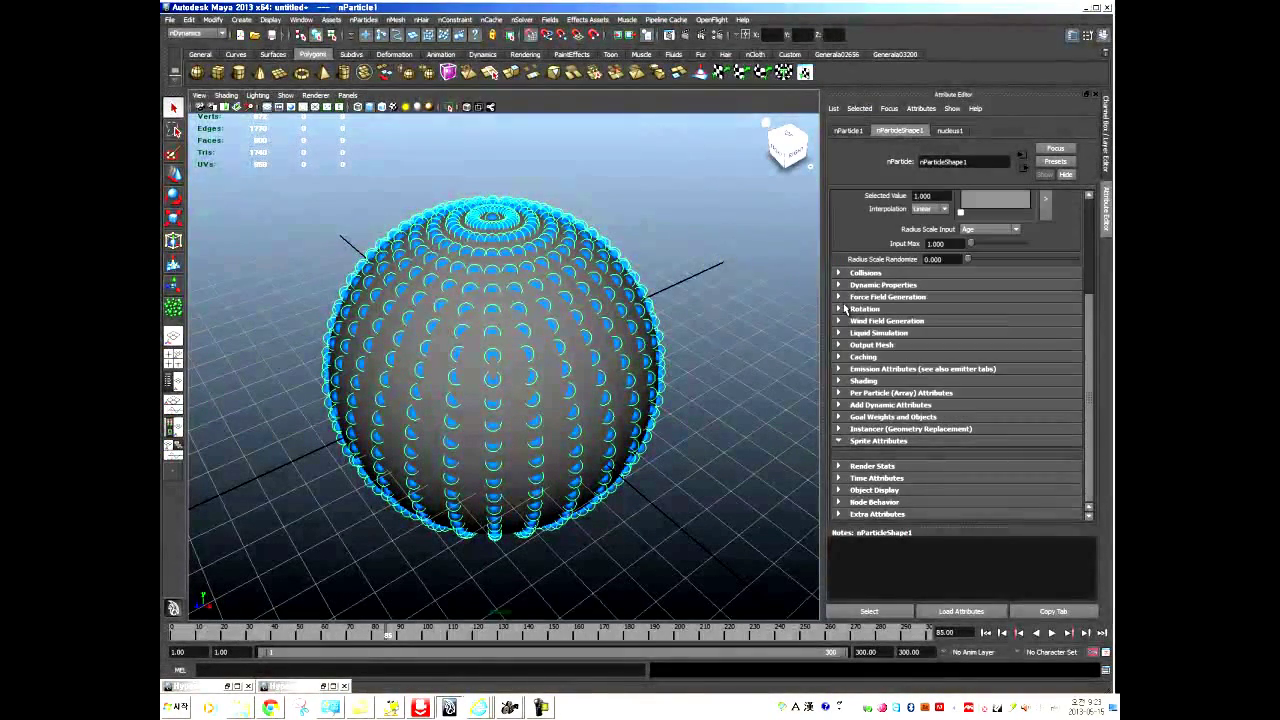
click(842, 442)
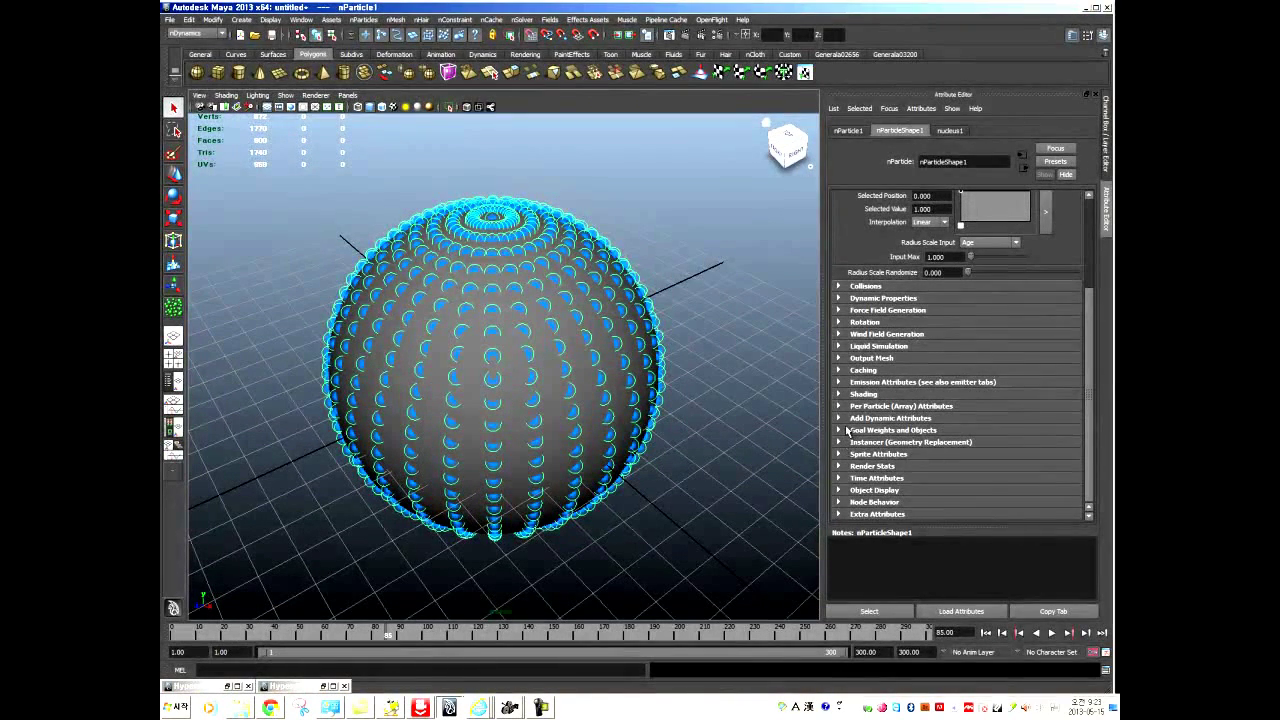
Examine the nucleus solver, particle shape and particle transform attributes of the selected nParticles.
click(950, 131)
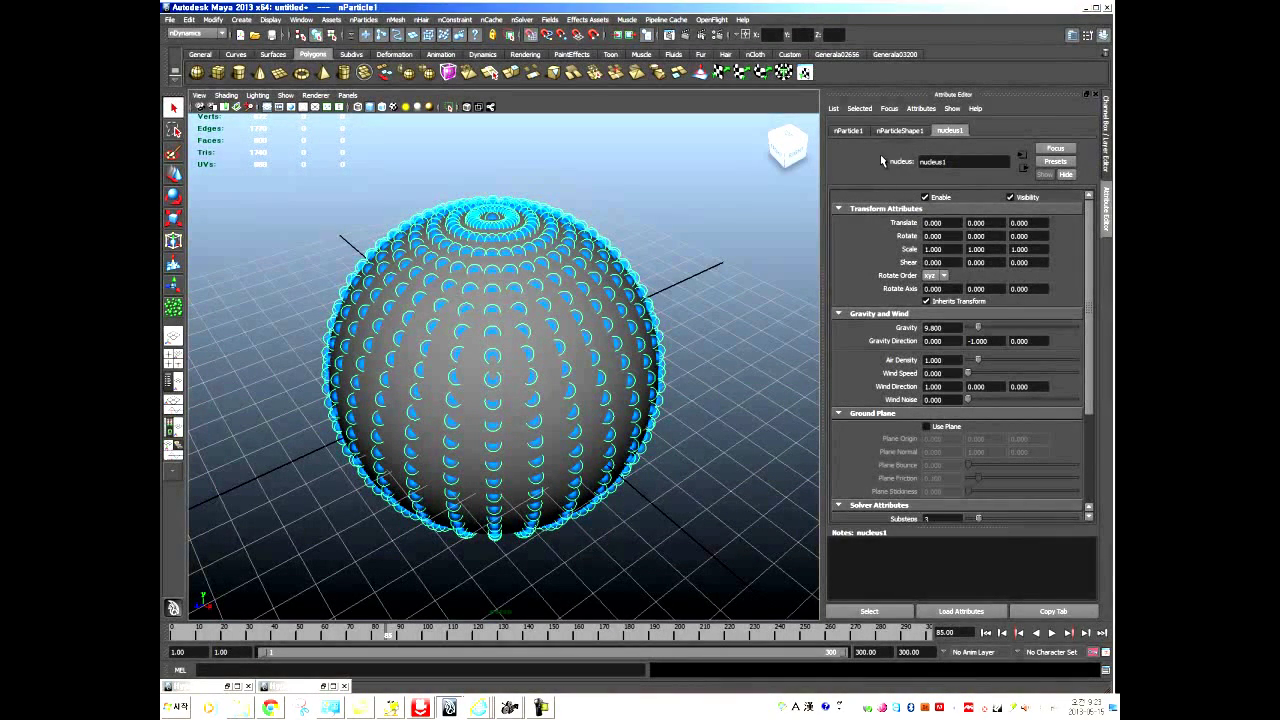
drag(1089, 315, 1085, 360)
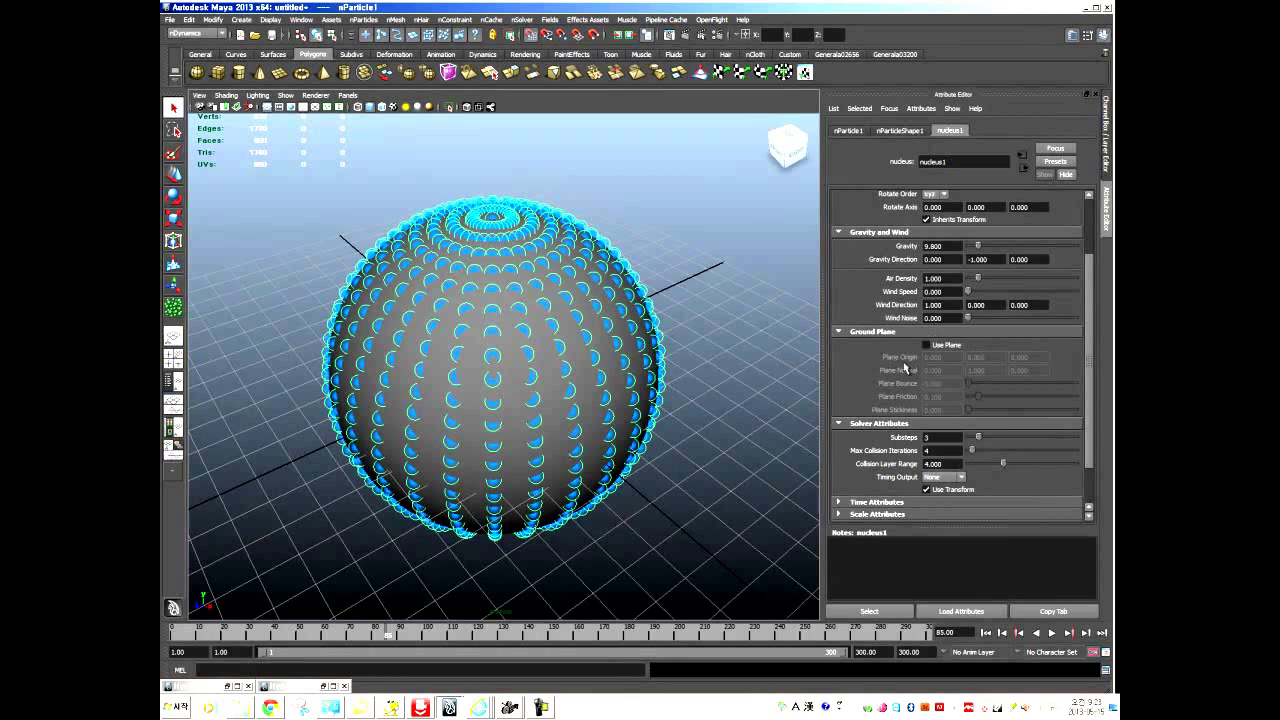
drag(1087, 362, 1087, 303)
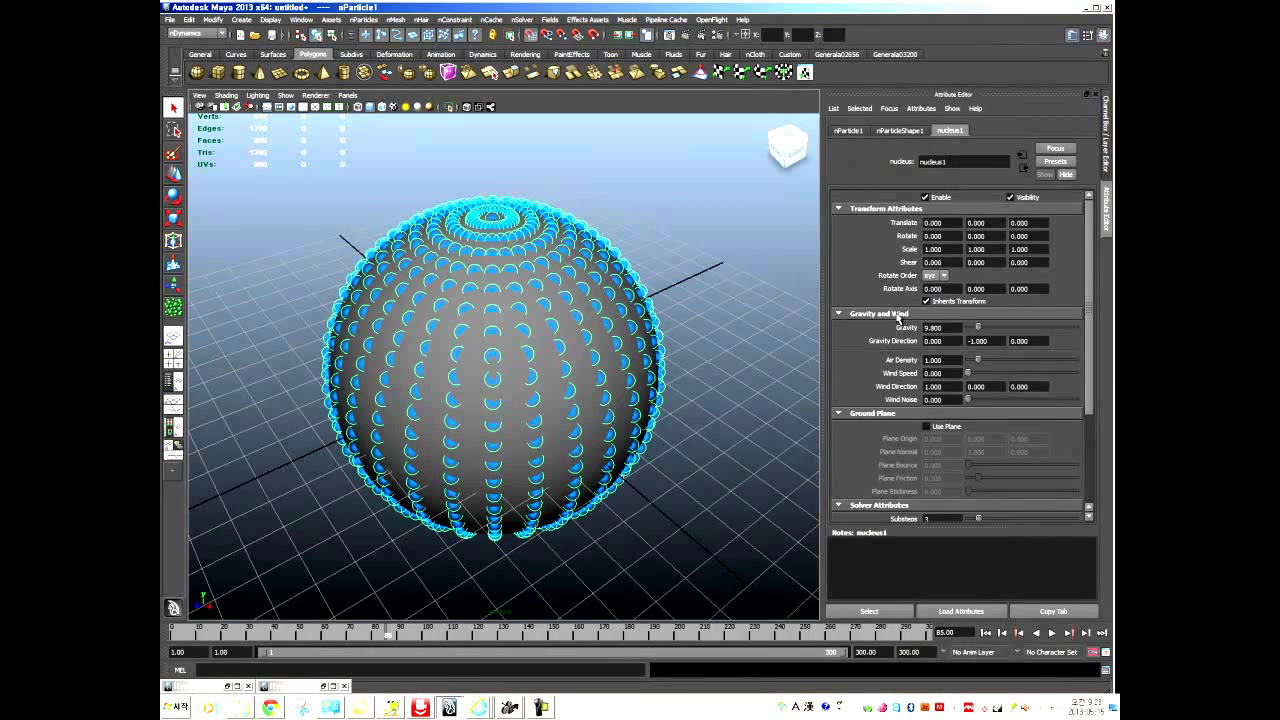
click(900, 131)
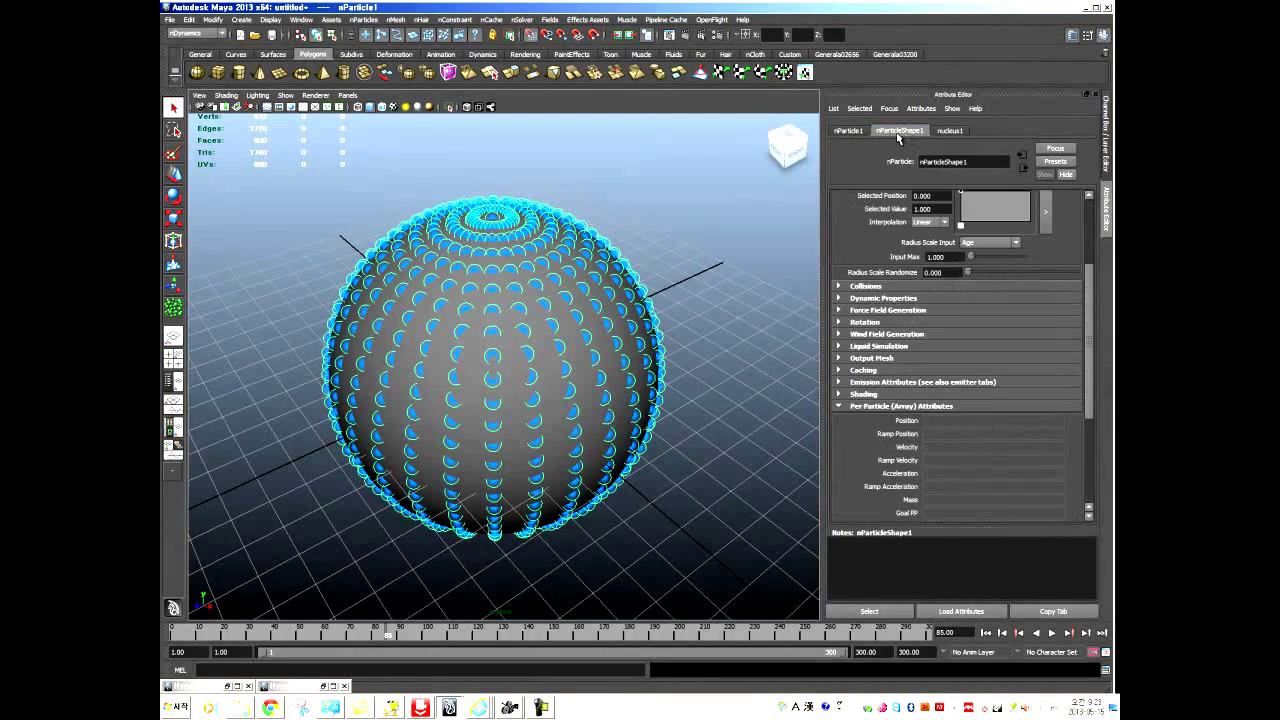
click(838, 406)
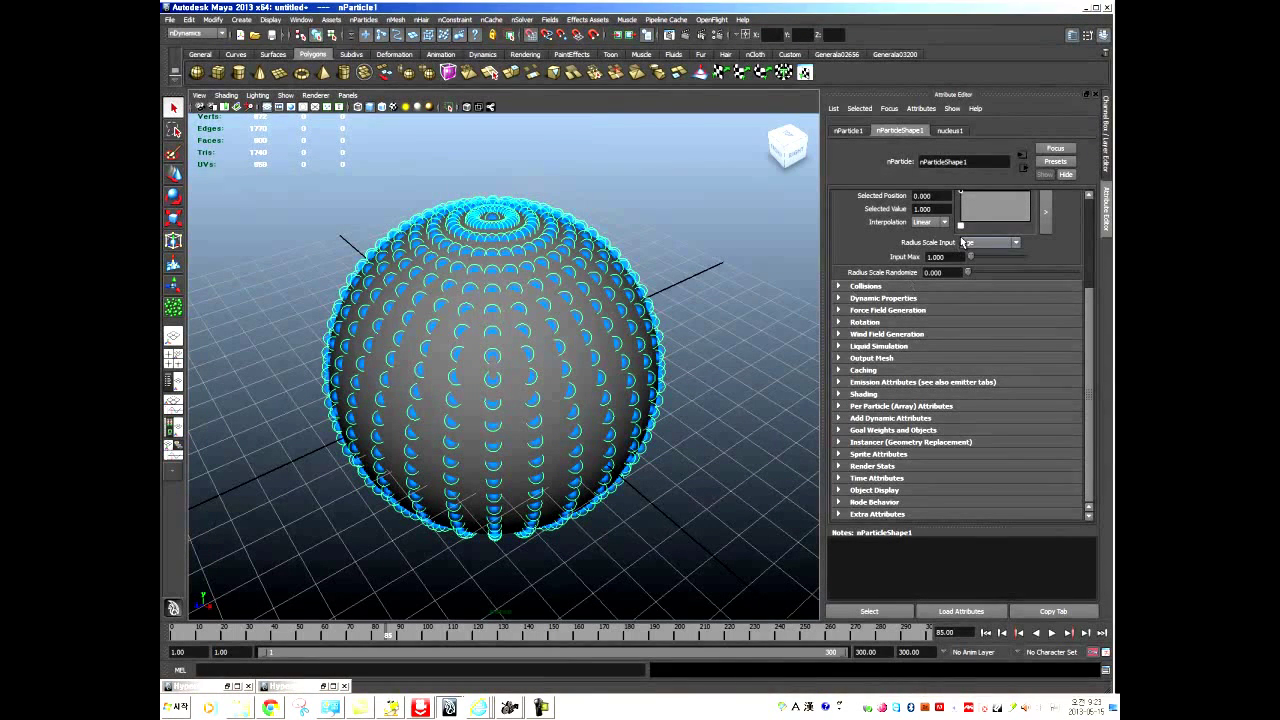
click(848, 133)
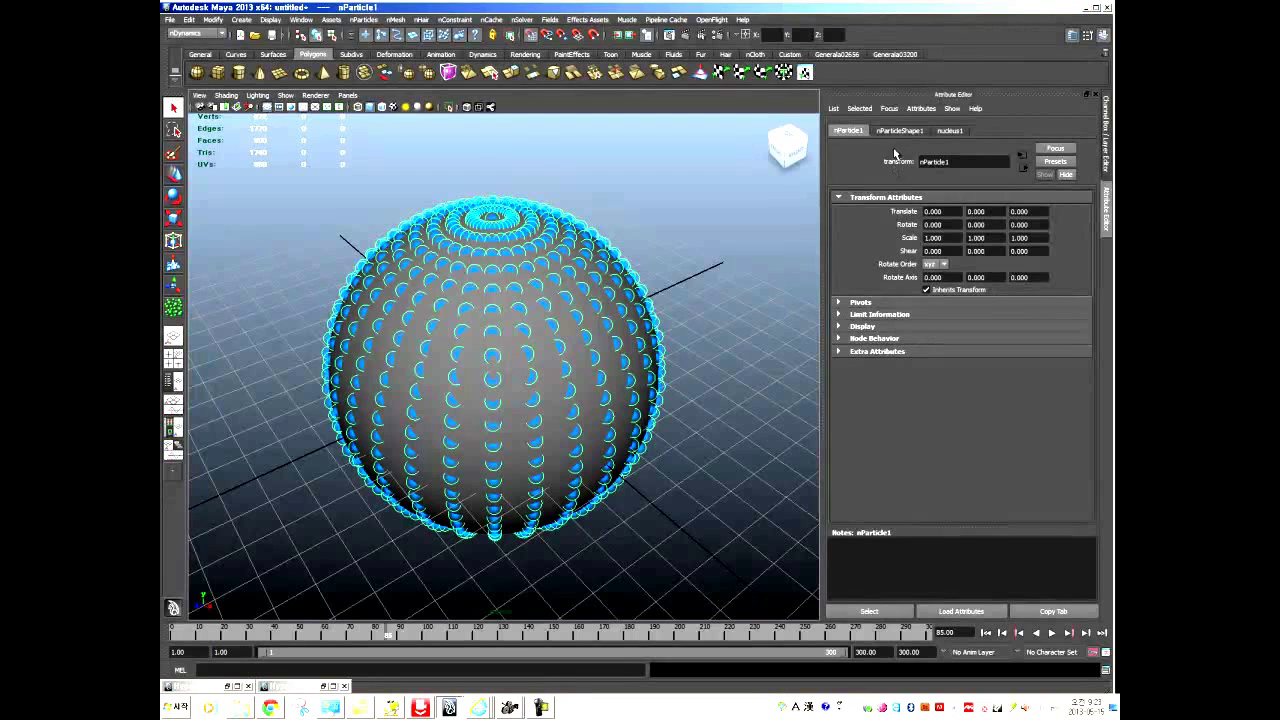
click(838, 198)
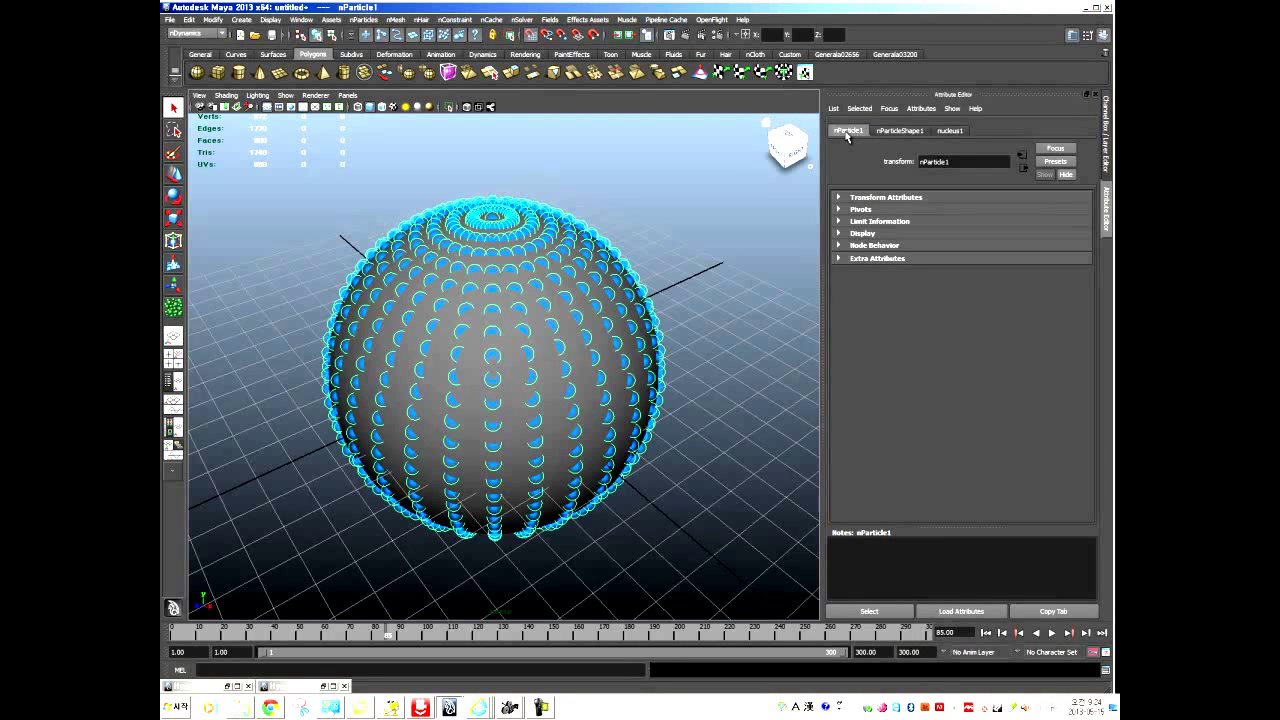
click(889, 131)
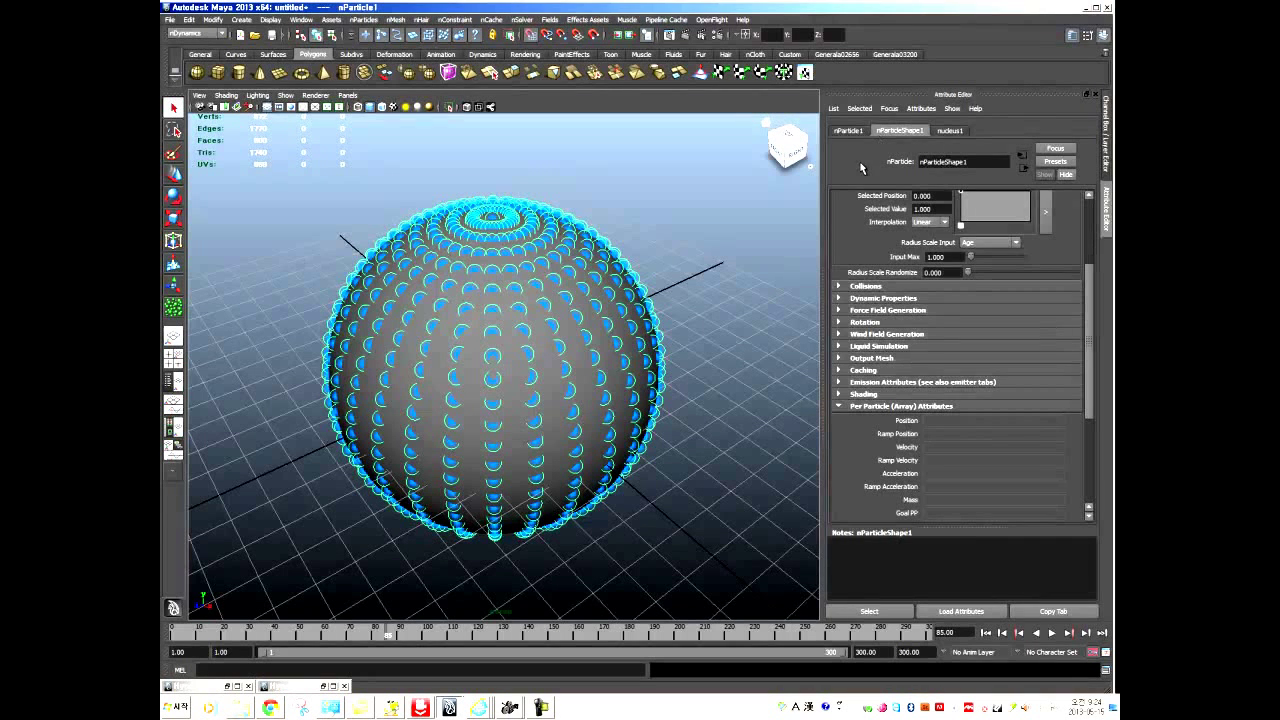
Set the wind direction of the nucleus solver to 1, 1, 1.
click(950, 131)
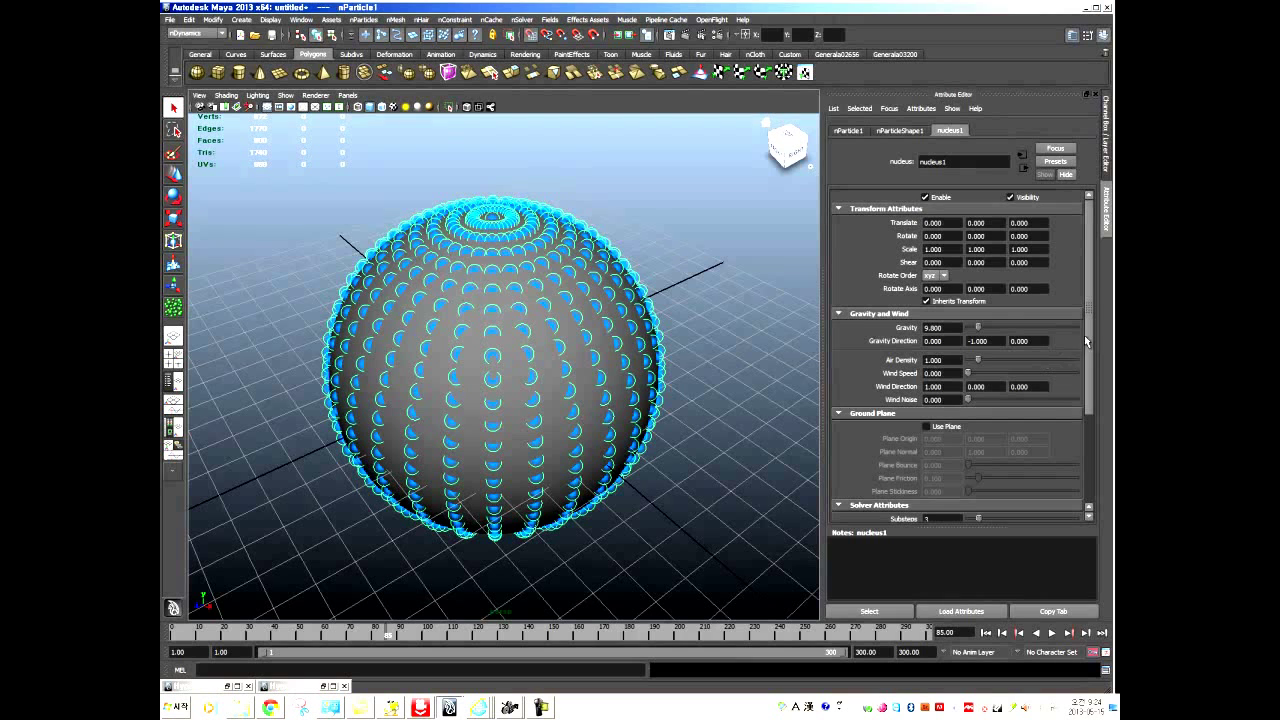
scroll(1084, 335, down, 2)
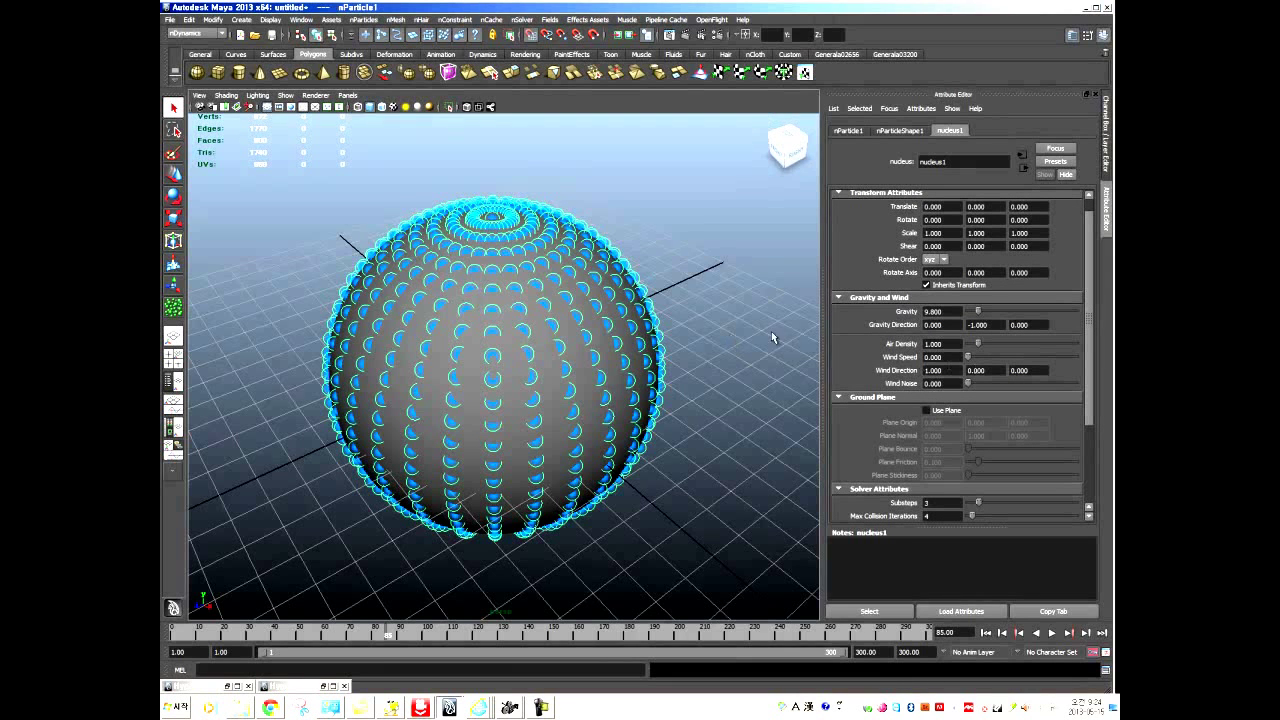
click(940, 357)
click(938, 371)
click(990, 370)
text(1)
click(1036, 371)
text(1)
click(945, 370)
click(975, 371)
click(1027, 370)
key(Tab)
Set the wind speed and wind noise of the nucleus solver to 20.
double_click(953, 357)
drag(944, 344, 933, 344)
click(940, 384)
text(20)
key(Return)
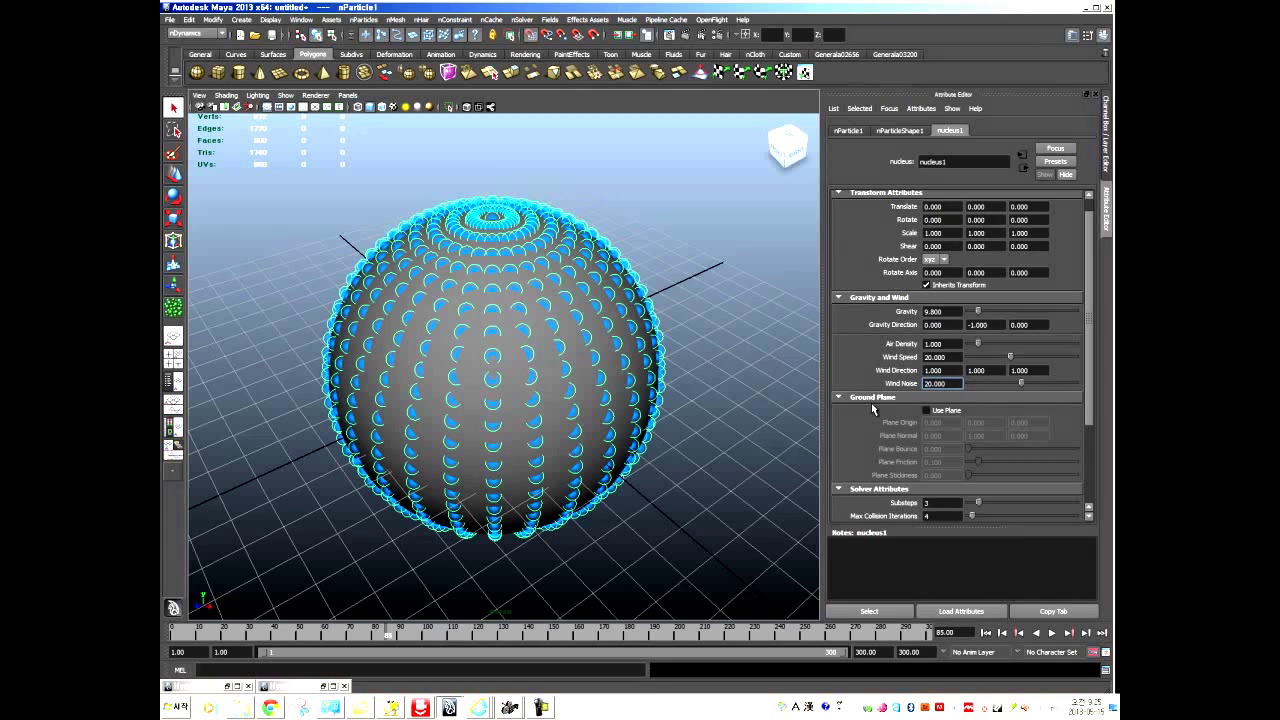
Replay the simulation from the first frame and view the wind's effect on the particles from a lower angle.
click(986, 633)
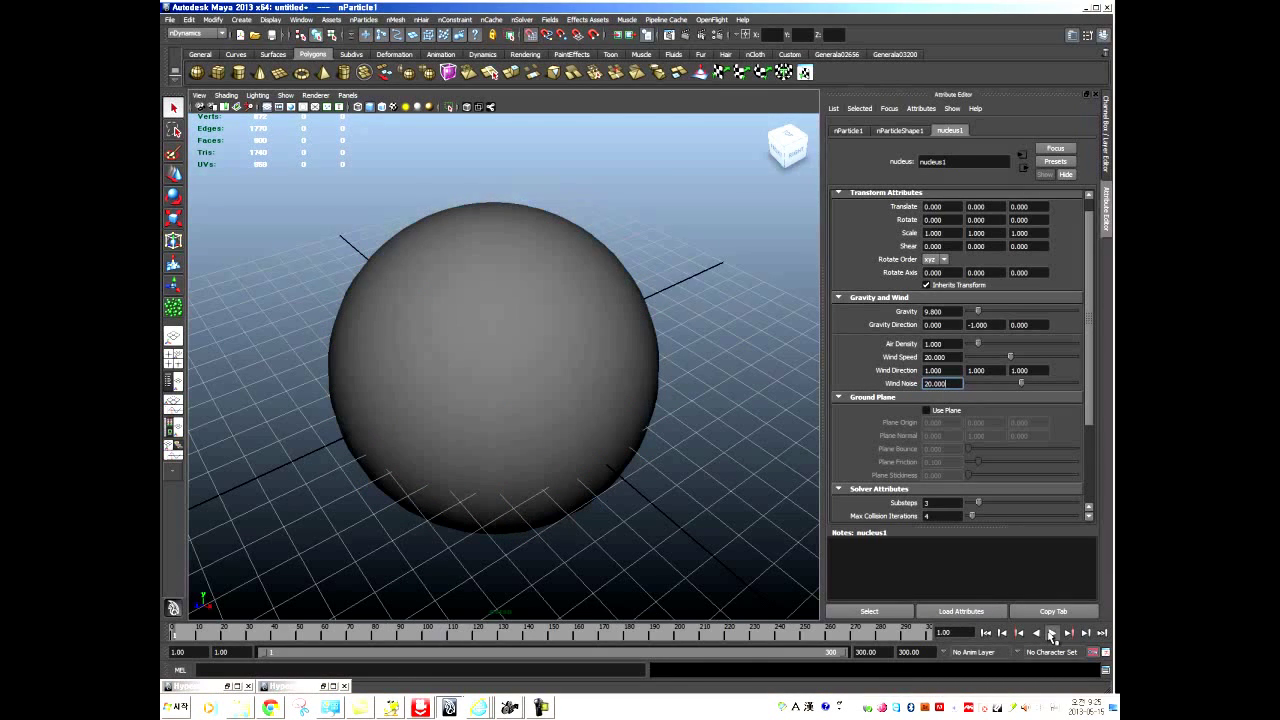
click(1052, 633)
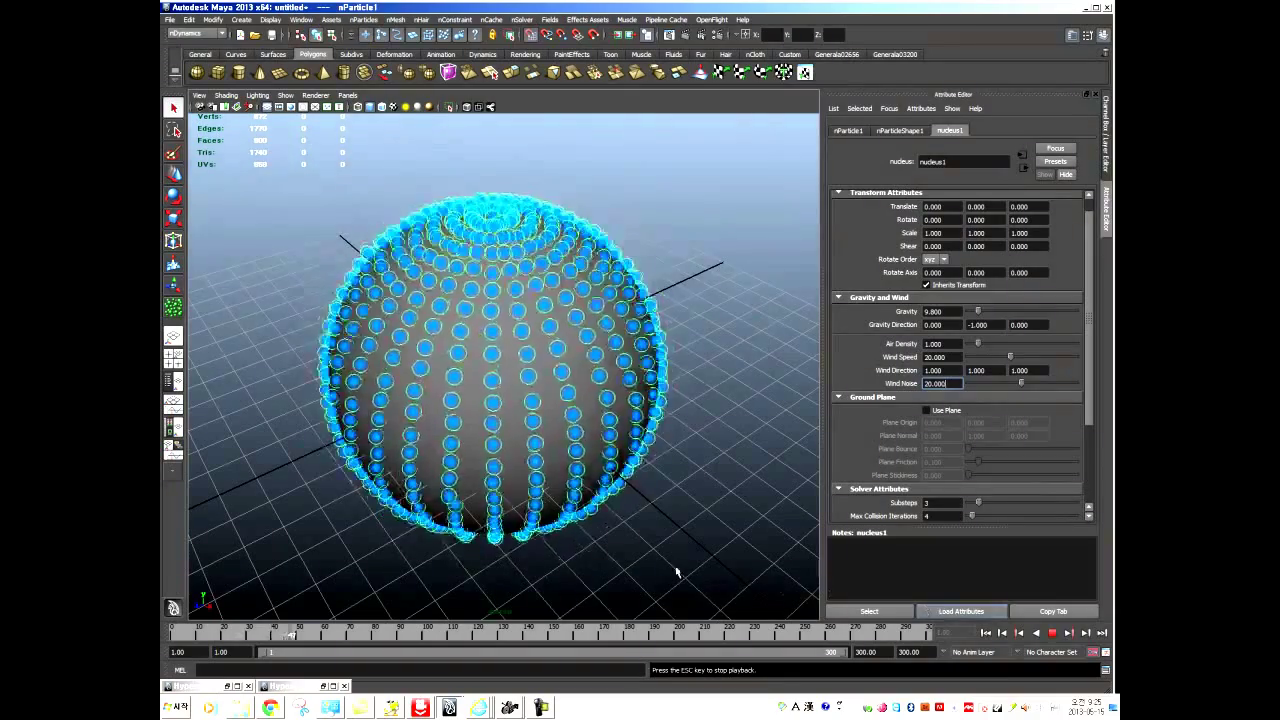
alt+drag(491, 543, 530, 522)
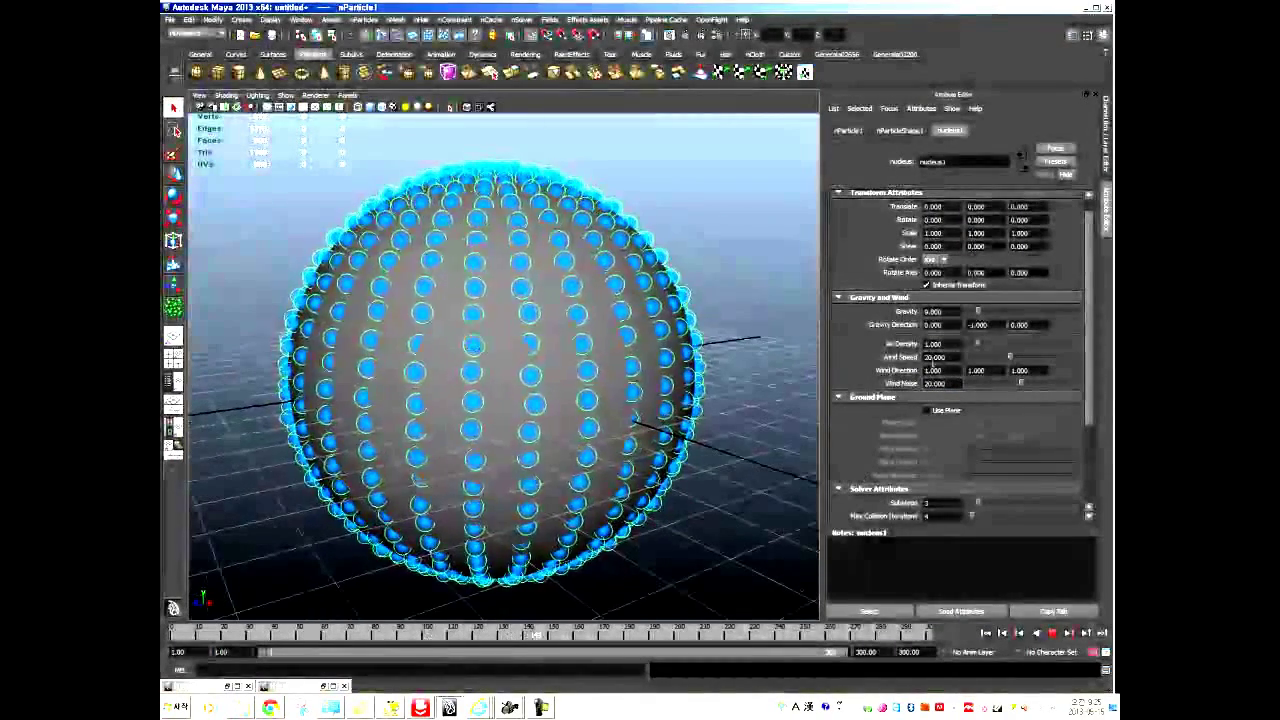
Try an air density of about 0.5 on the nucleus solver, and set it back to 1.
drag(977, 343, 973, 344)
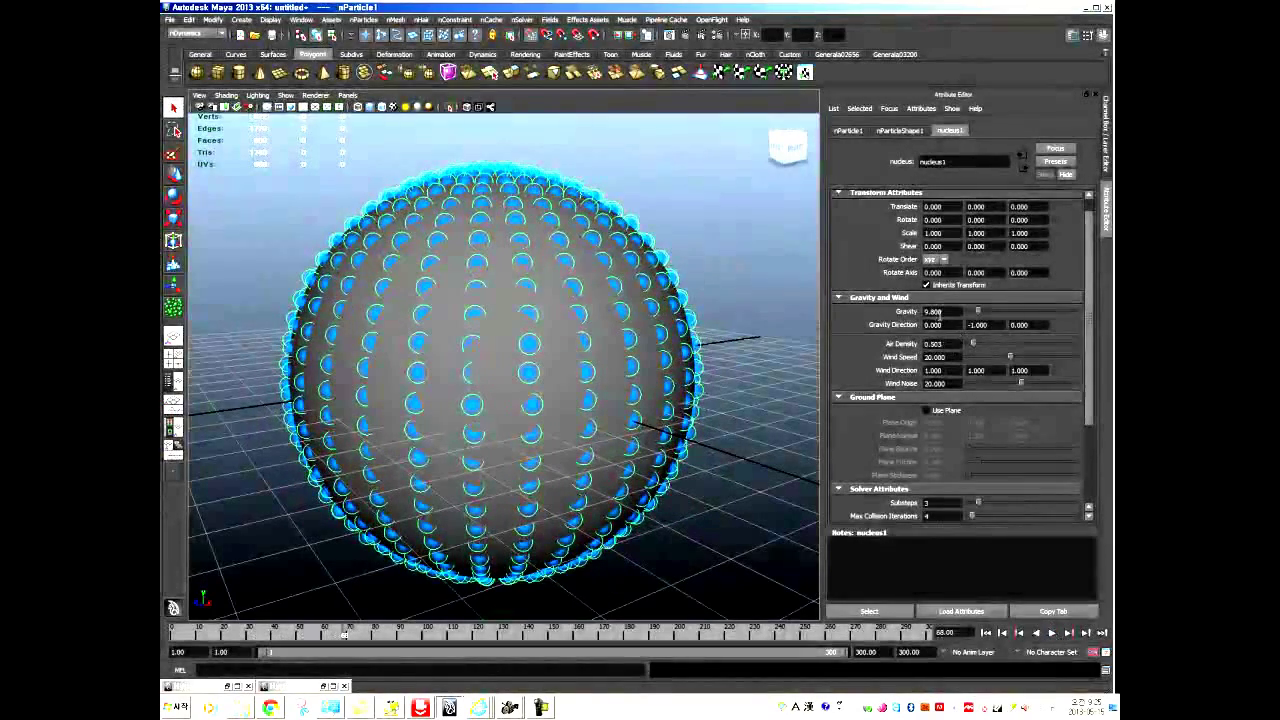
click(938, 343)
text(1)
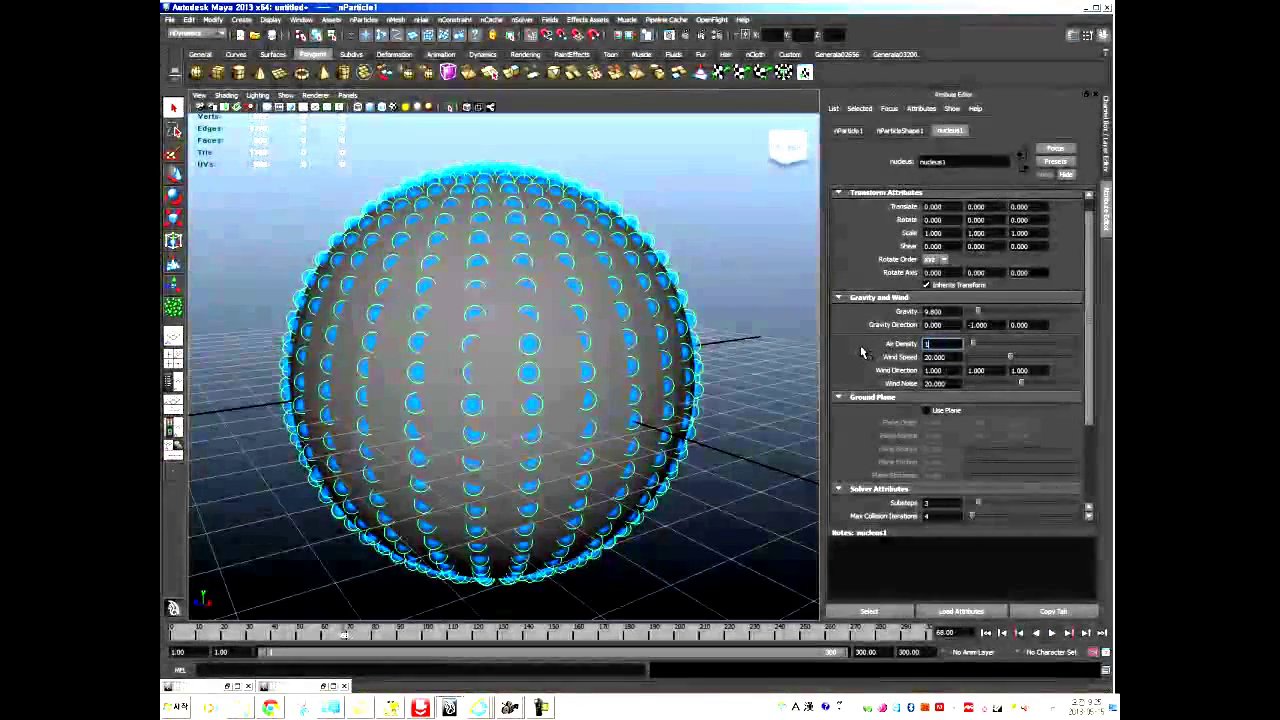
key(Return)
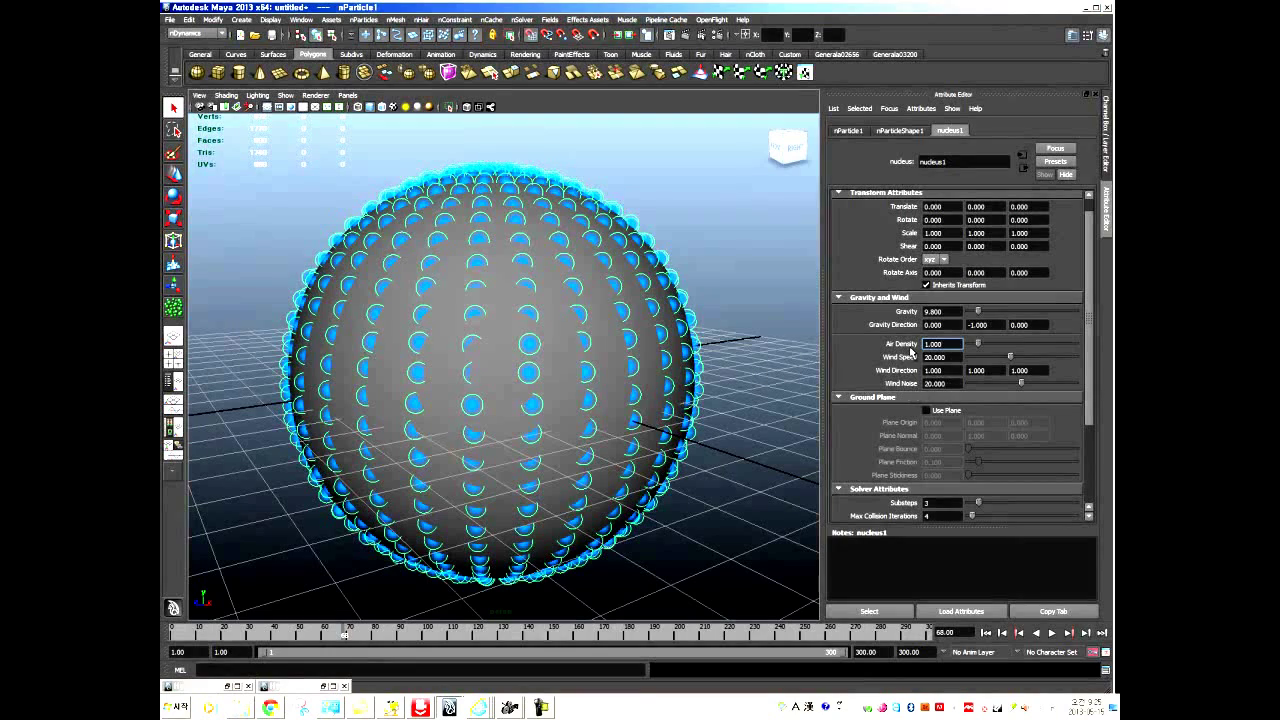
Play the simulation, try a lower wind speed of about 14, and return the wind speed to 20.
click(946, 358)
click(941, 383)
key(alt+v)
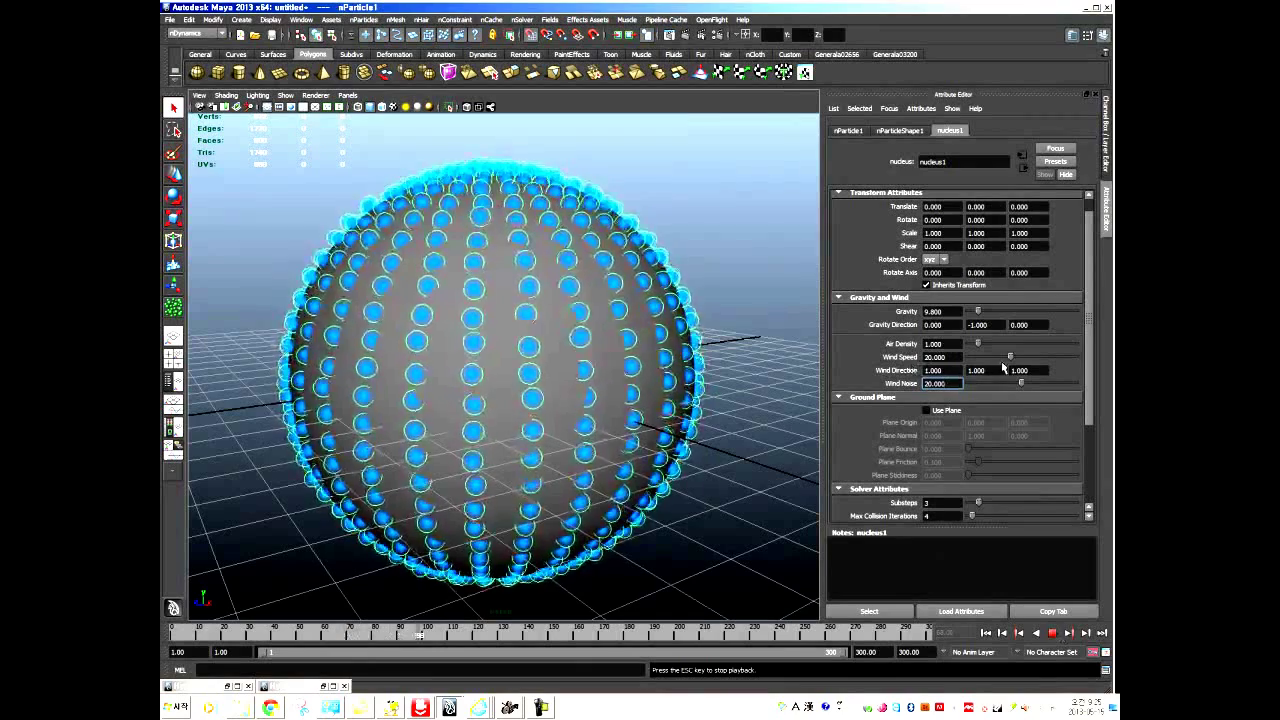
mouse_move(1013, 360)
mouse_down()
mouse_move(1096, 358)
mouse_move(1014, 359)
mouse_up()
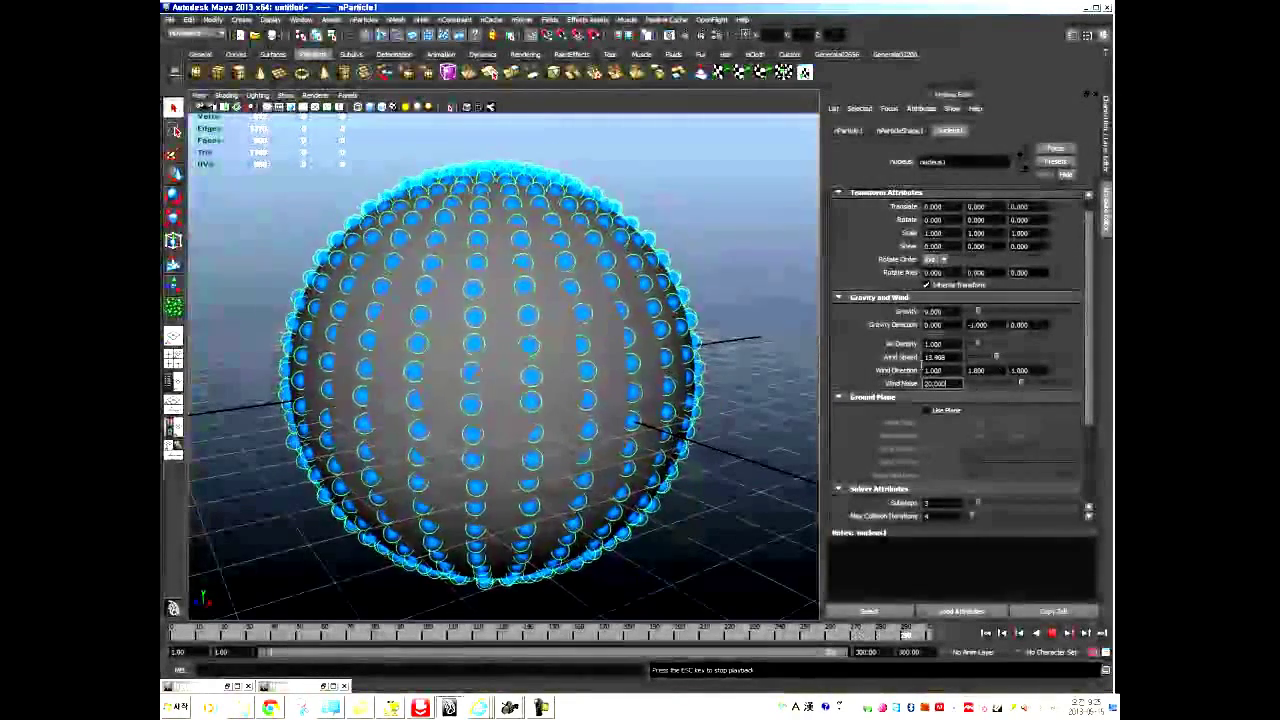
text(20)
key(Return)
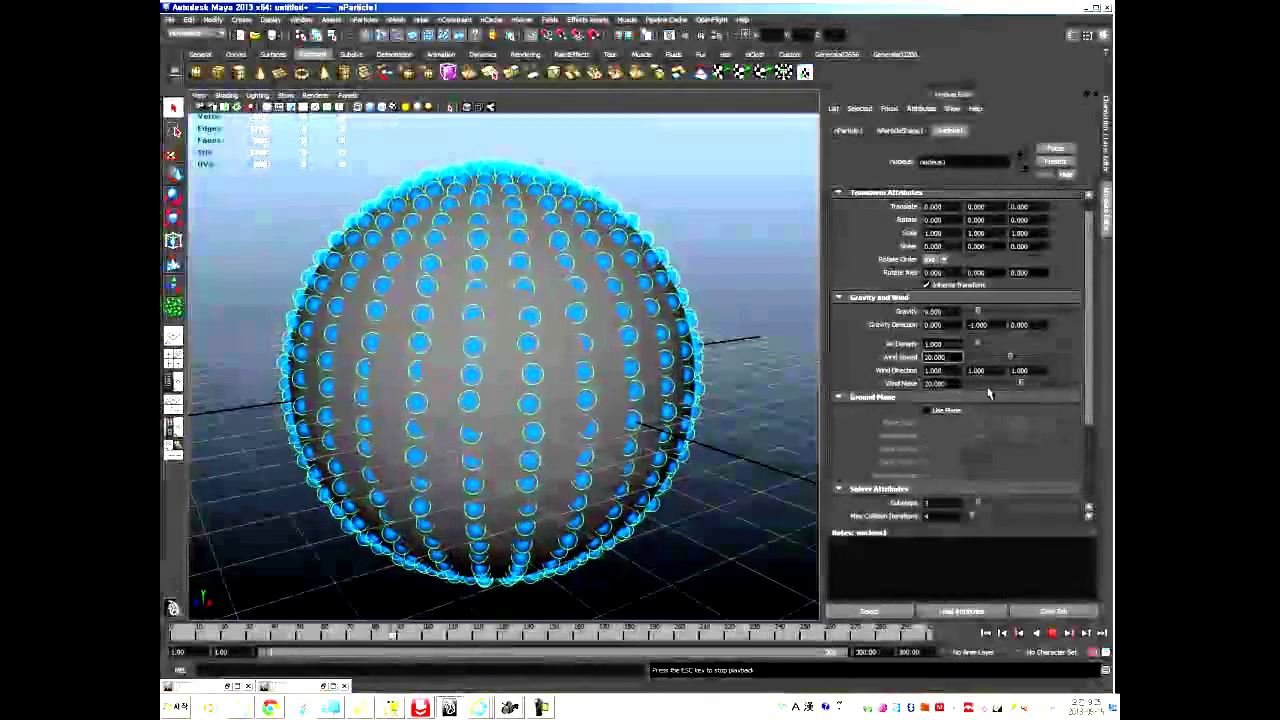
Try different wind noise strengths during playback and return the wind noise to 20.
drag(1024, 387, 854, 390)
text(20)
key(Return)
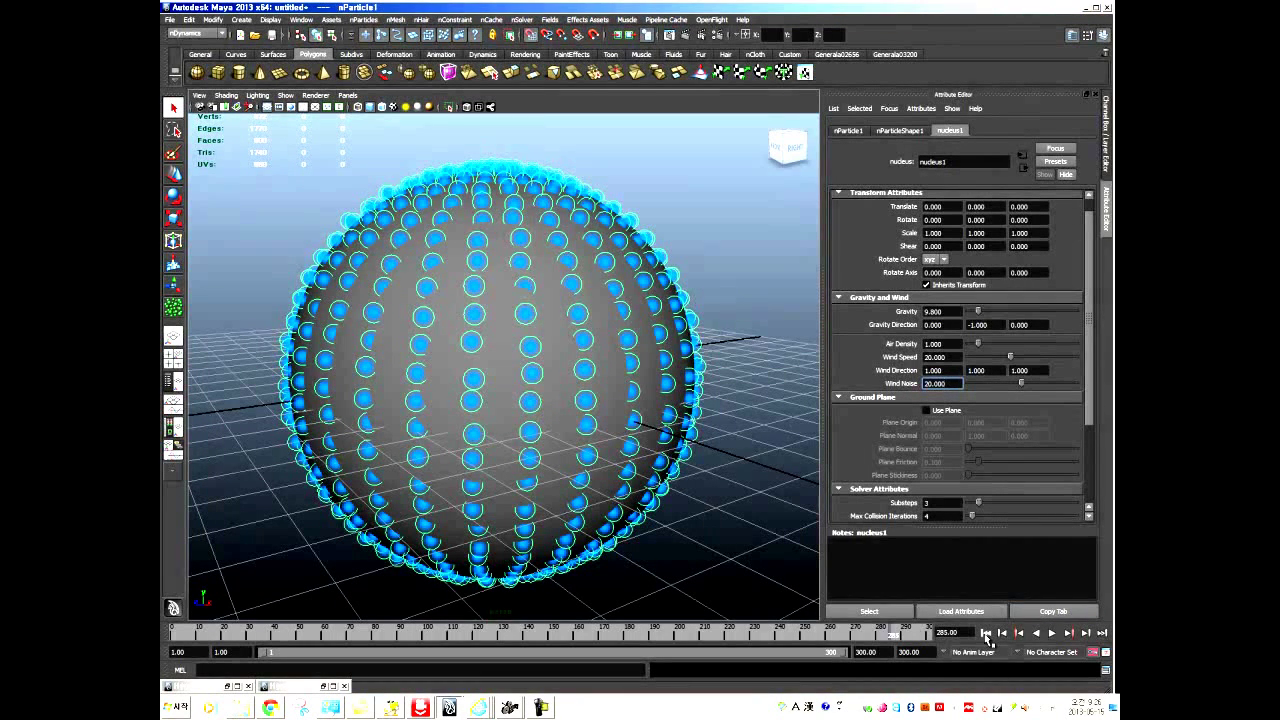
Collapse the per-particle attributes of nParticleShape1 and show its Goal Weights and Objects settings.
click(897, 131)
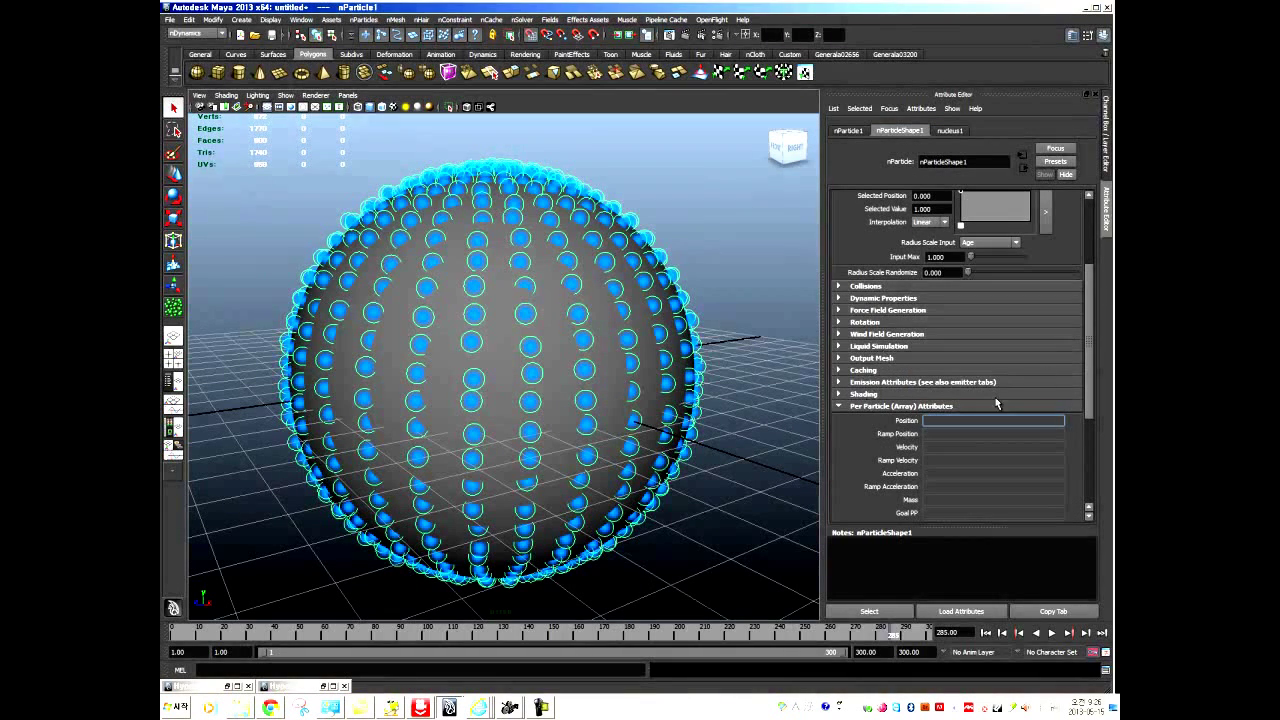
click(839, 406)
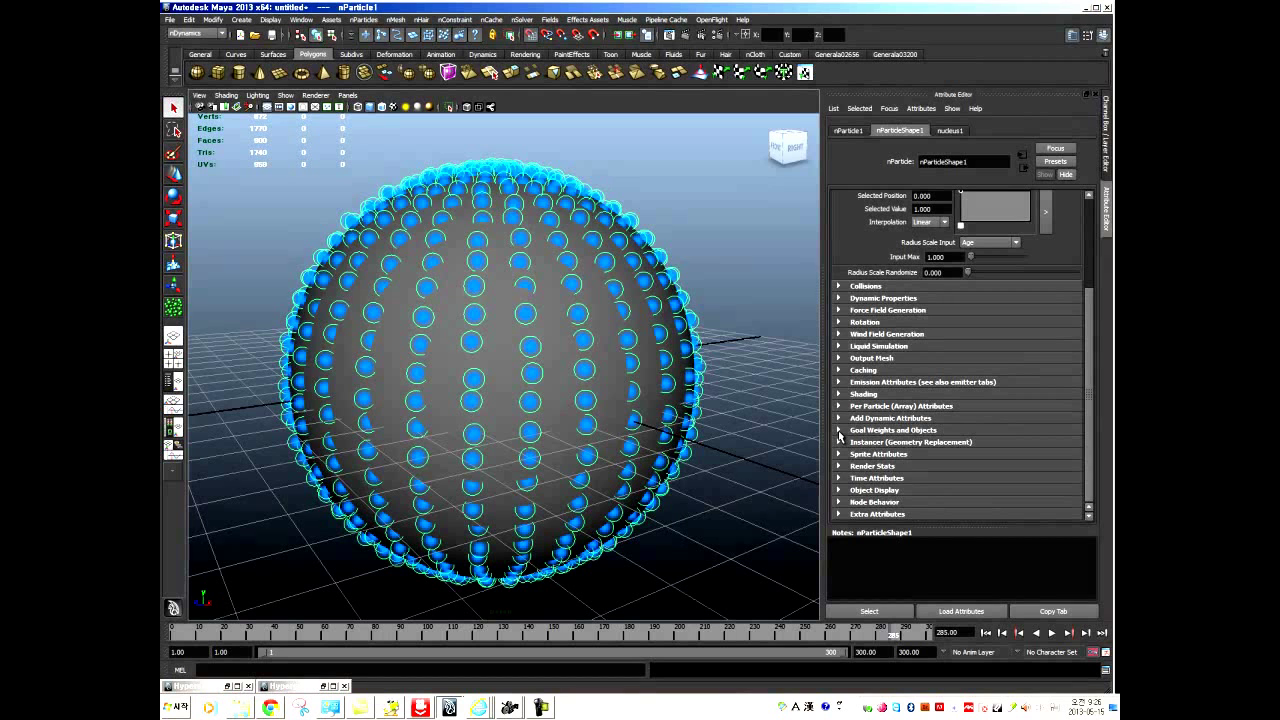
click(839, 430)
drag(1094, 372, 1090, 426)
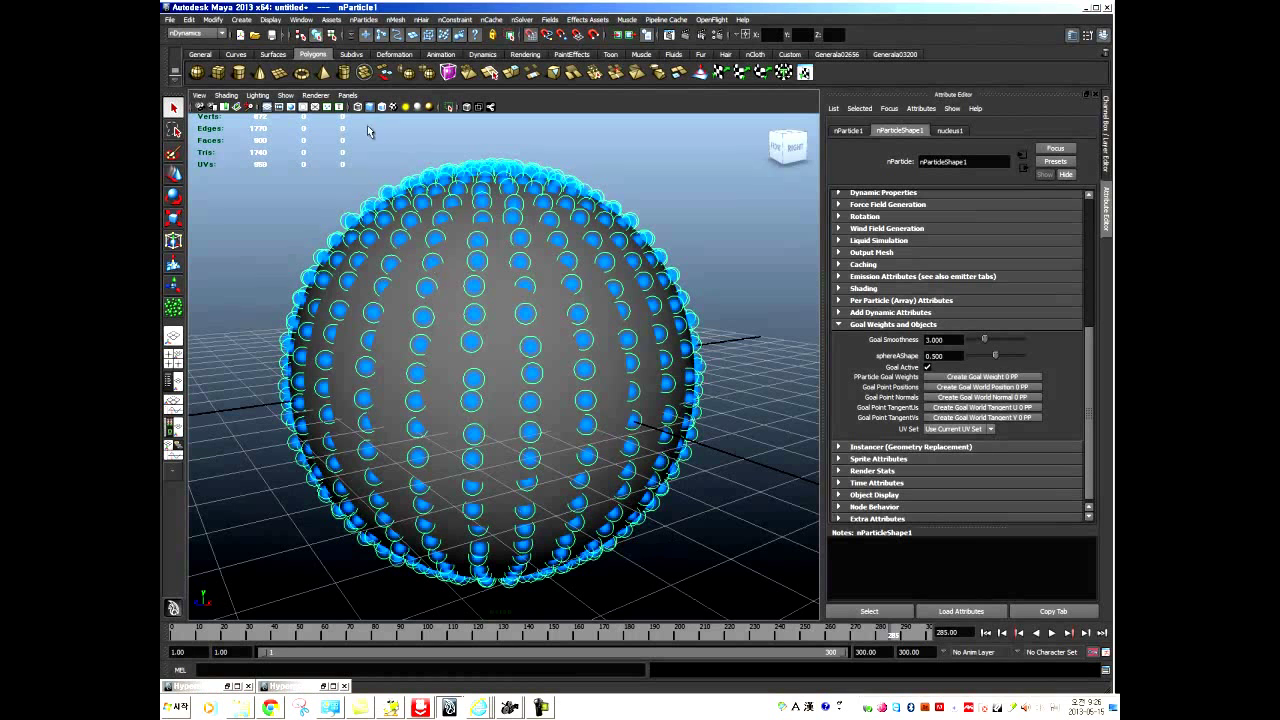
Unhide the last hidden object, cubeB, around the sphere.
click(270, 19)
mouse_move(299, 86)
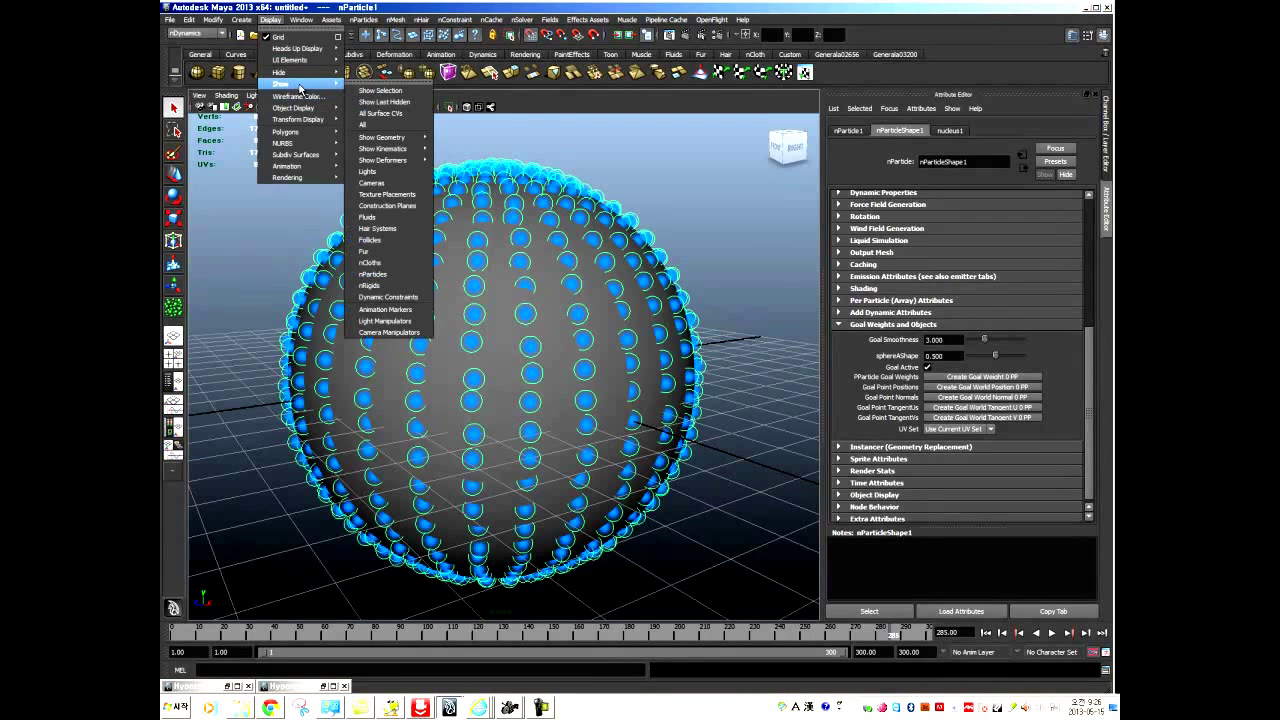
click(384, 101)
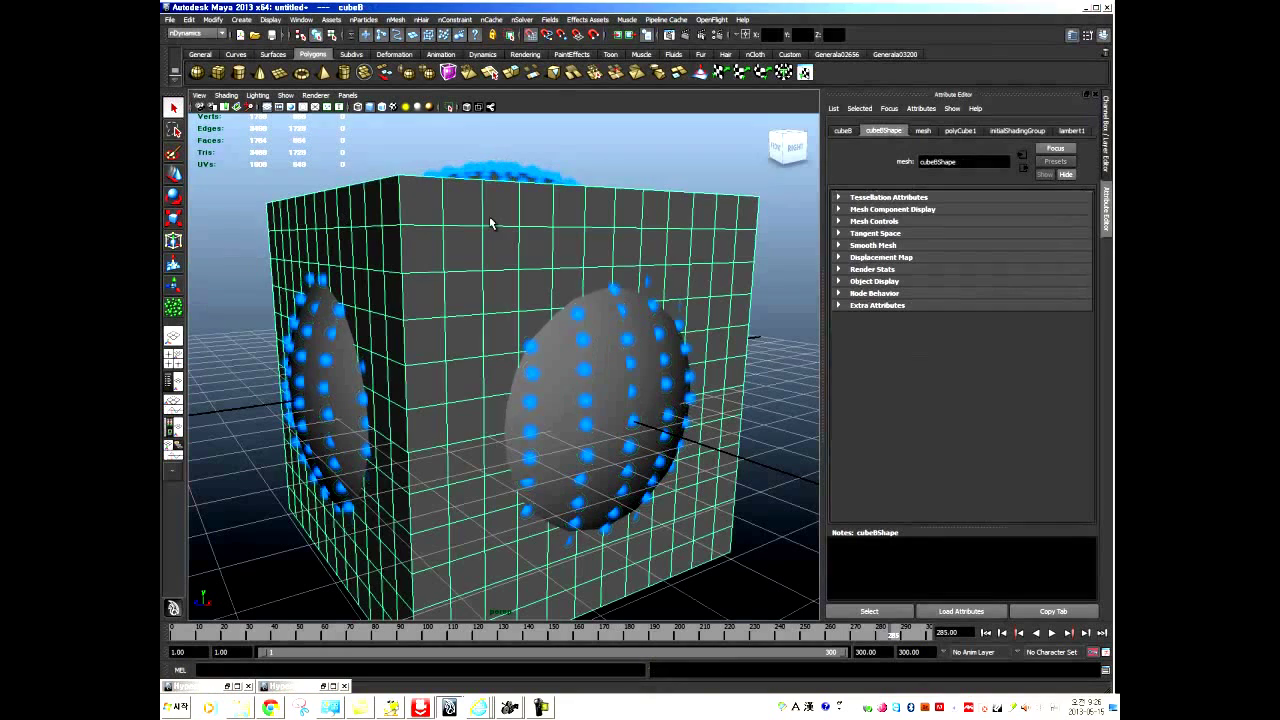
click(686, 390)
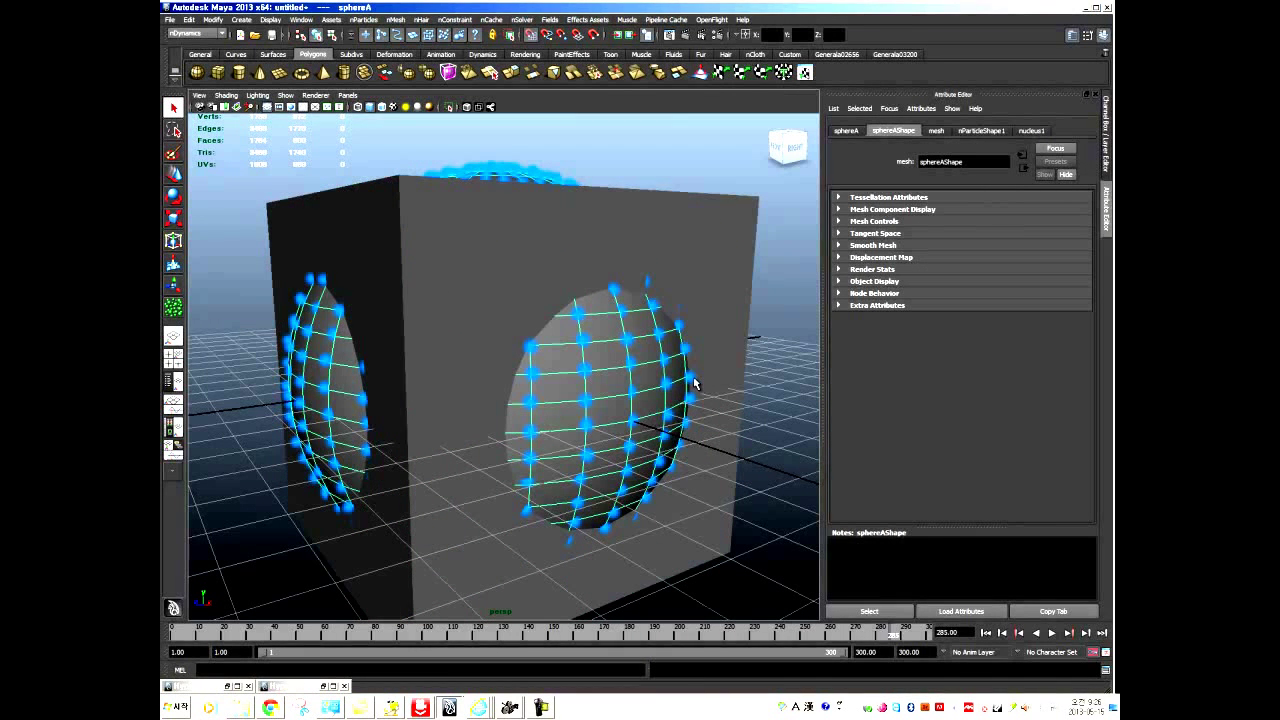
click(600, 262)
Select the nParticles and cubeB, and make the cube a goal with a goal weight of 0.5.
click(528, 164)
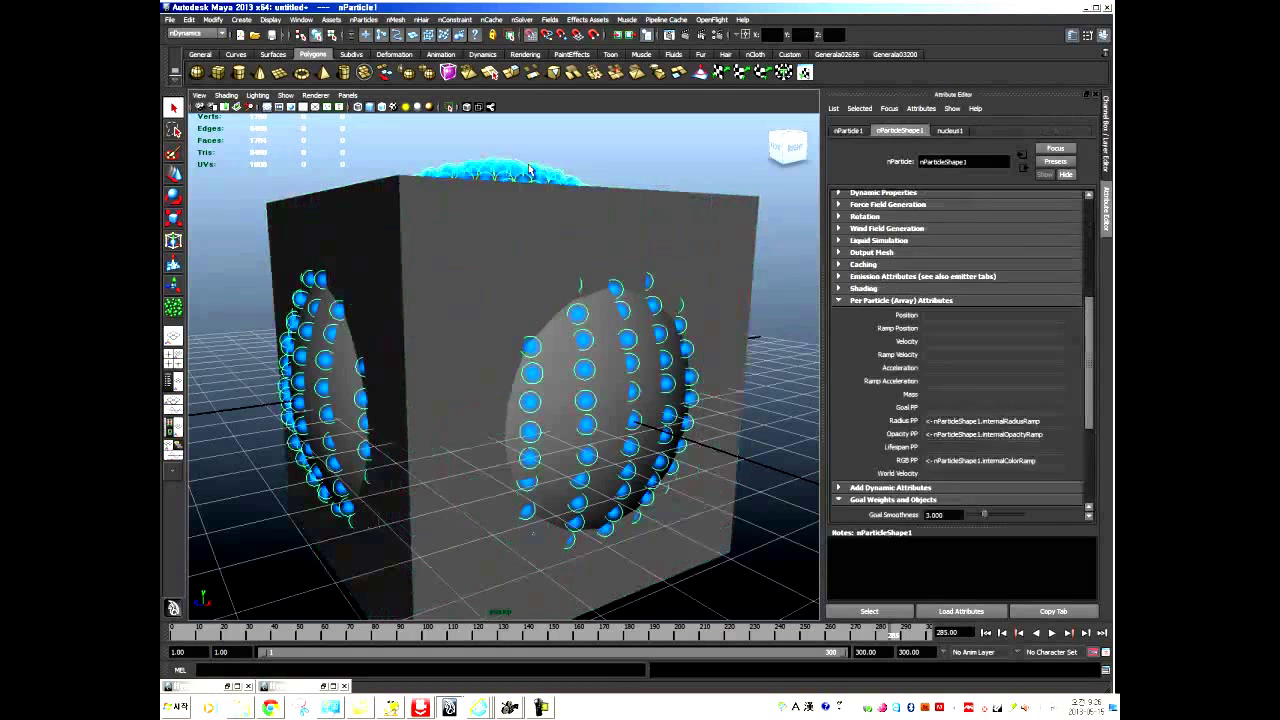
click(670, 236)
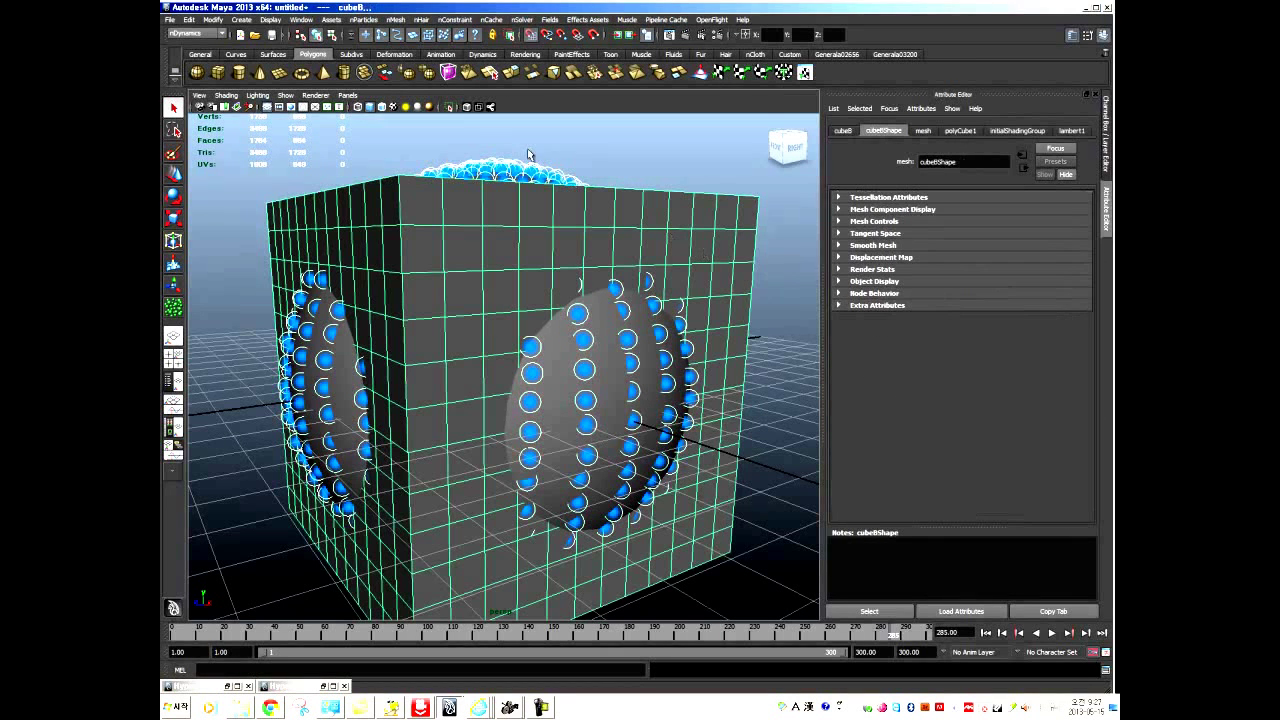
click(365, 22)
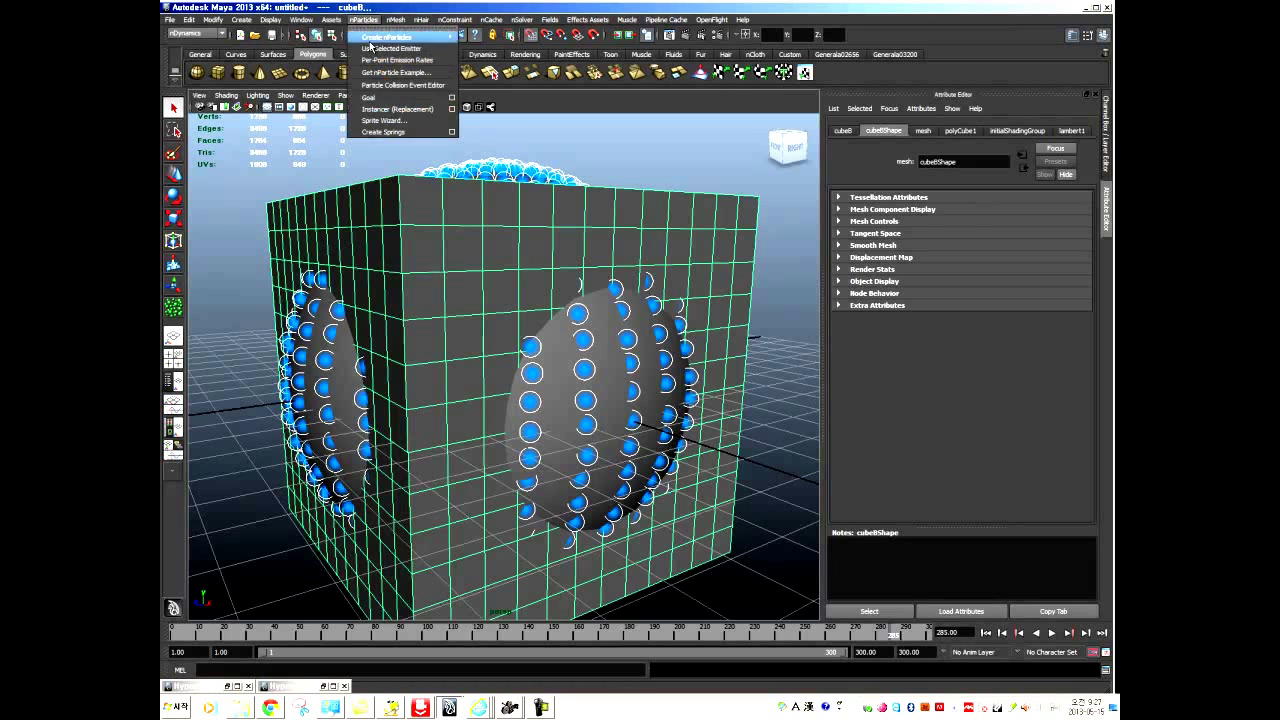
click(451, 98)
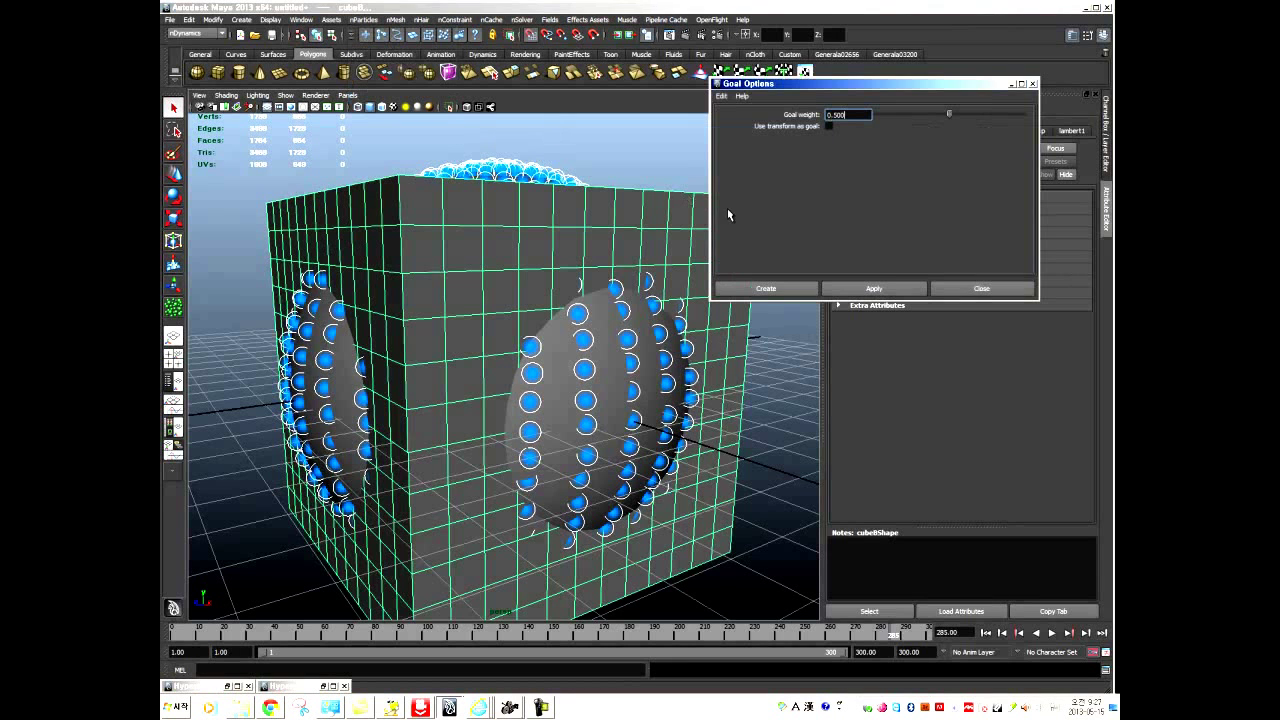
click(874, 288)
click(982, 288)
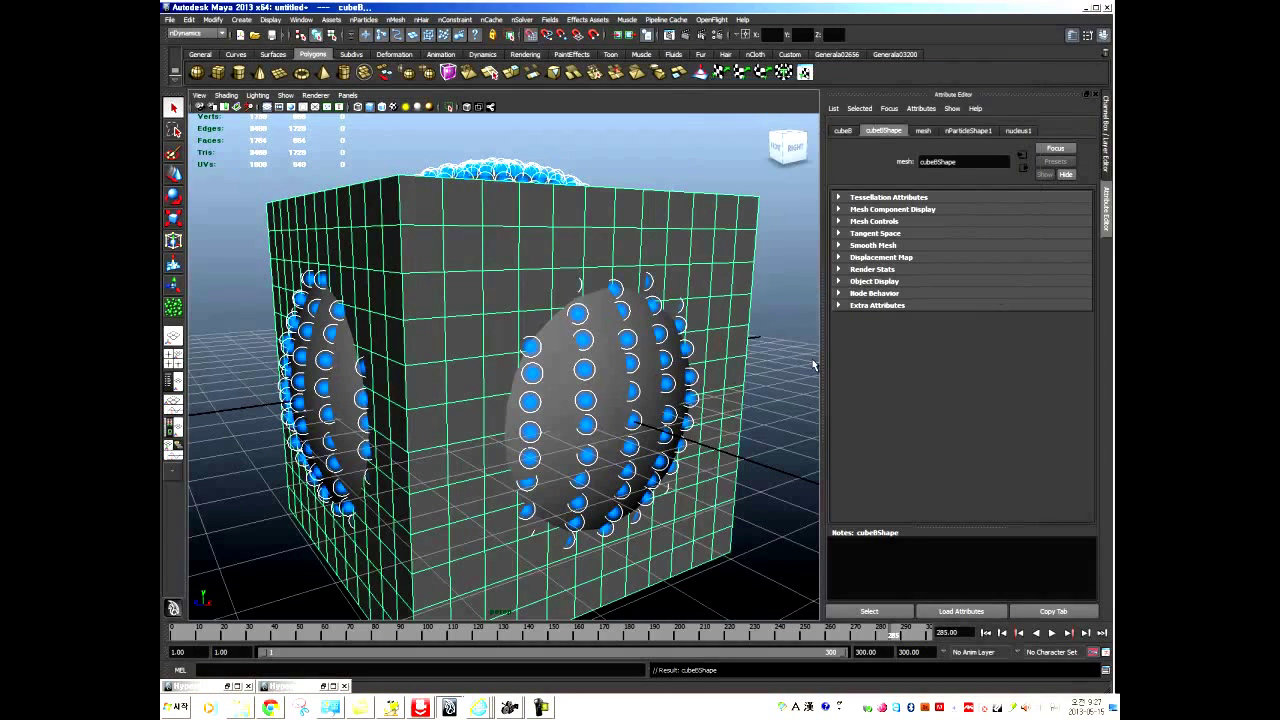
Play the simulation from the first frame with both goals active, and view the particles in wireframe from a lower angle.
alt+right_drag(582, 466, 471, 421)
alt+drag(471, 421, 443, 434)
click(411, 344)
click(512, 405)
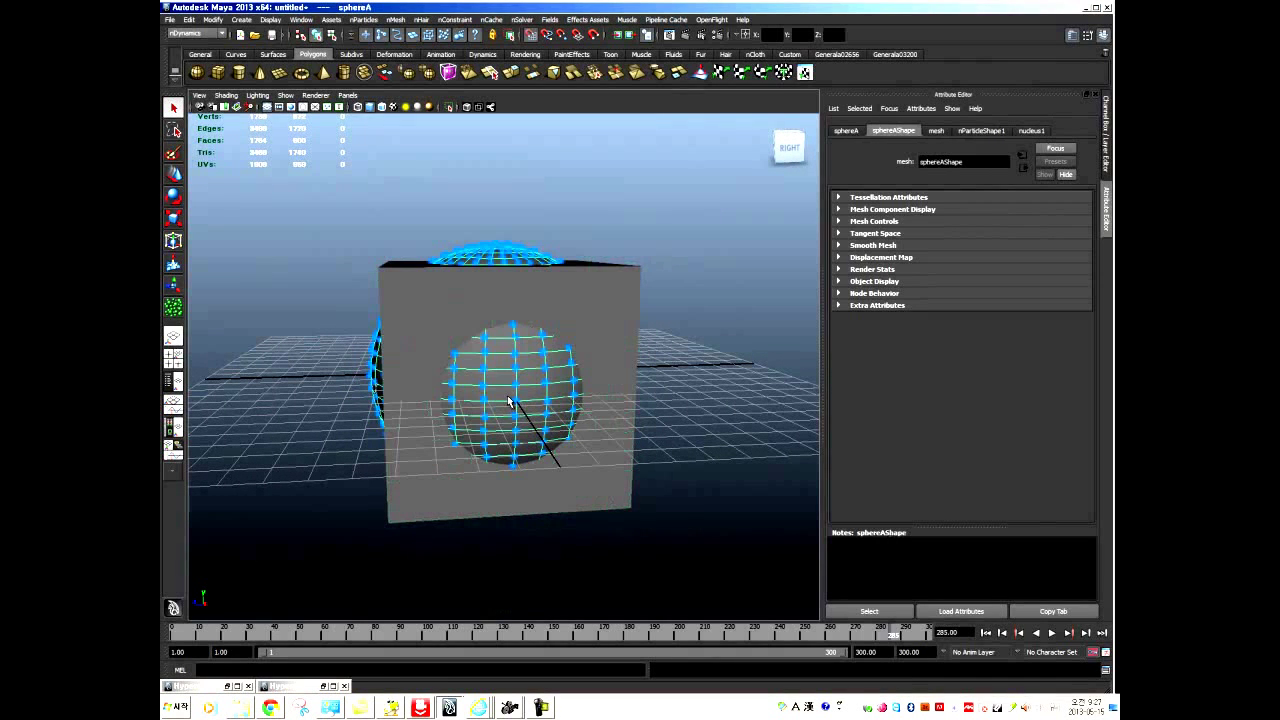
click(404, 339)
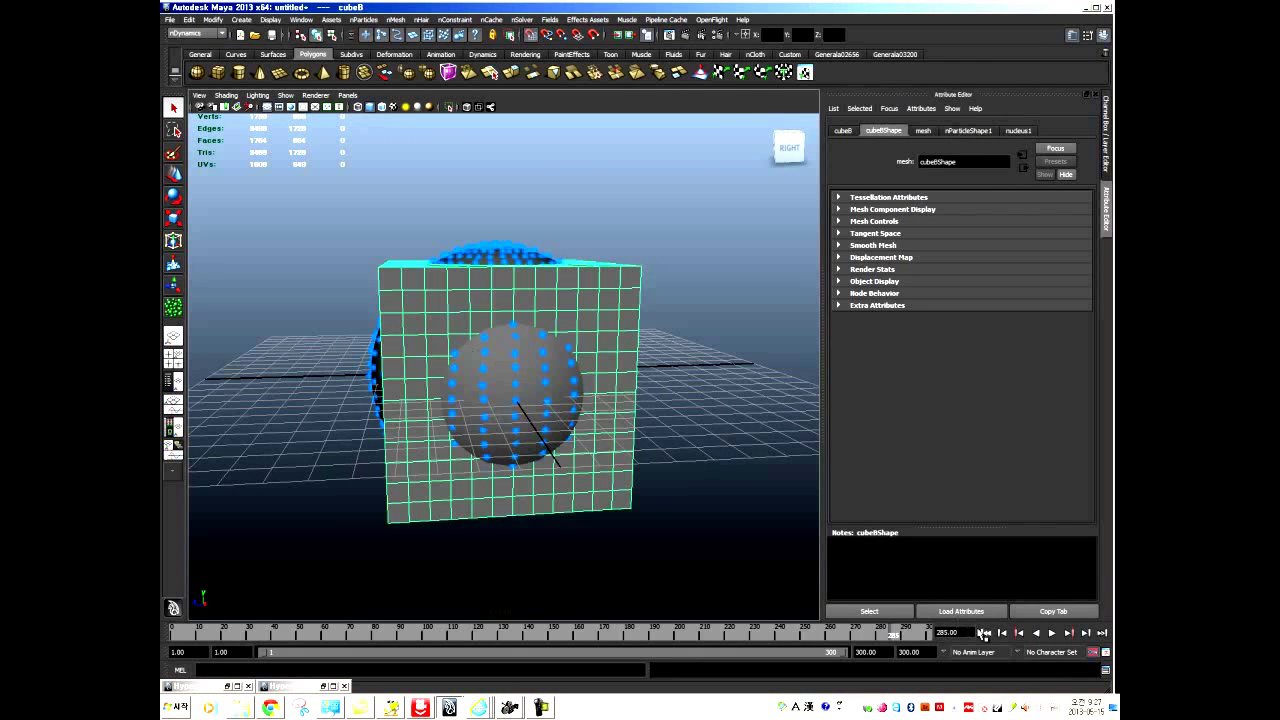
click(986, 633)
click(1052, 633)
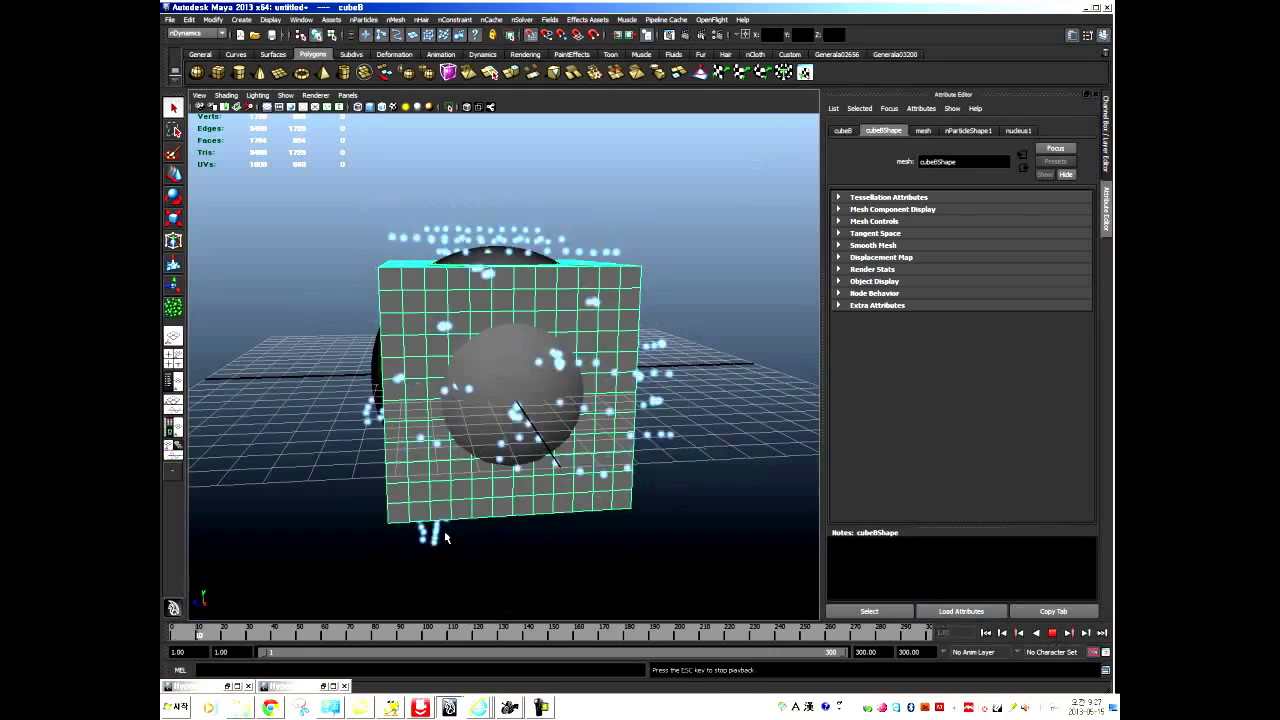
alt+drag(434, 548, 443, 500)
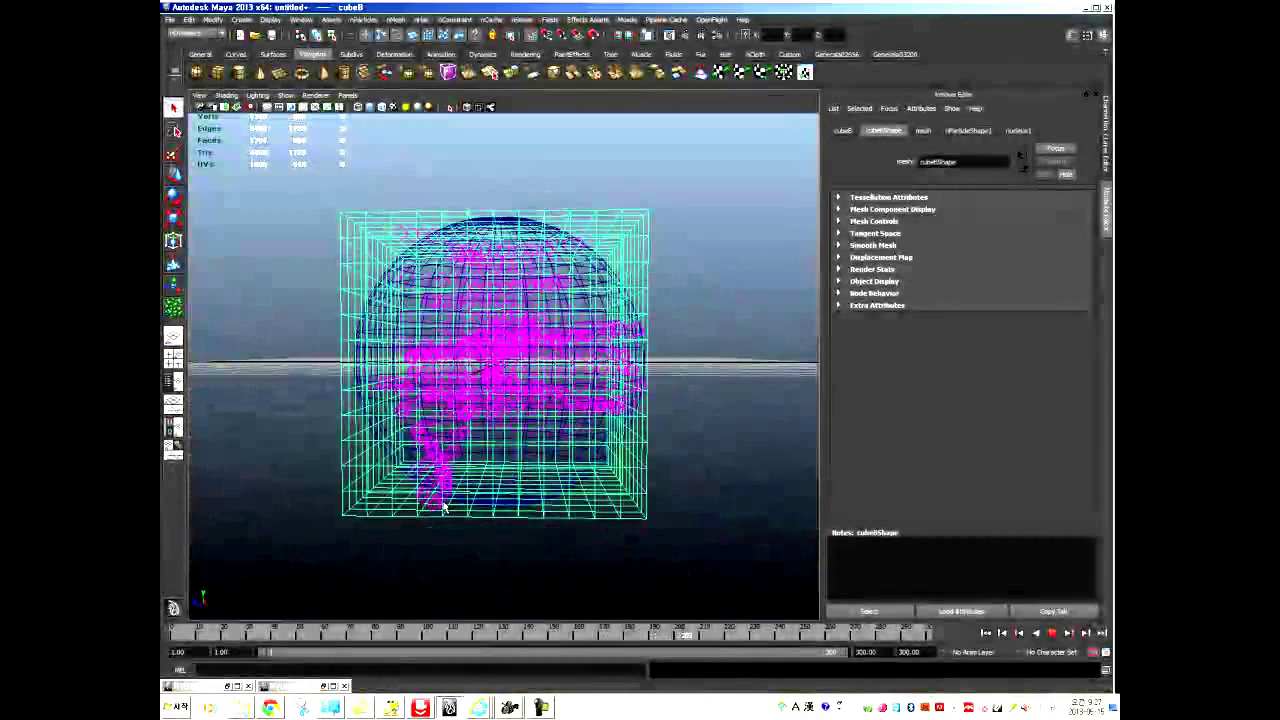
click(1052, 633)
Move cubeB sideways along the Z axis away from the sphere and play the simulation from the first frame.
alt+drag(535, 575, 531, 528)
key(w)
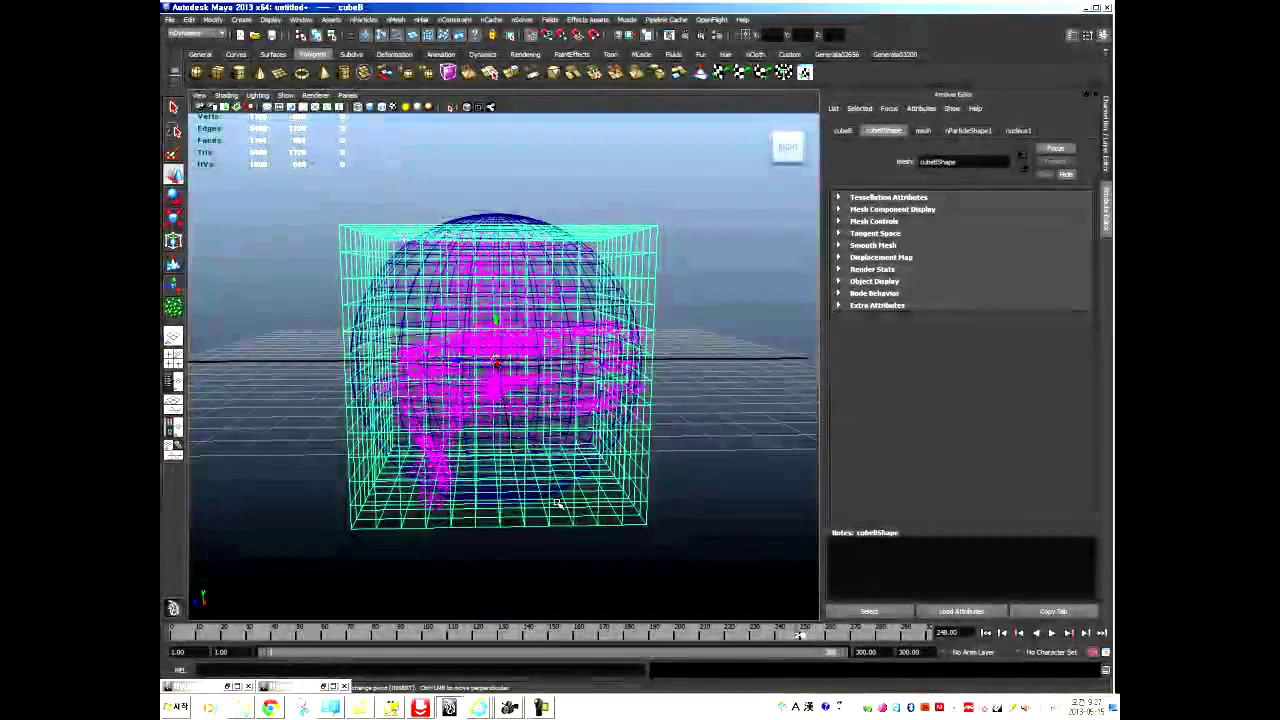
scroll(551, 506, down, 3)
drag(504, 362, 807, 363)
scroll(309, 380, down, 3)
click(985, 633)
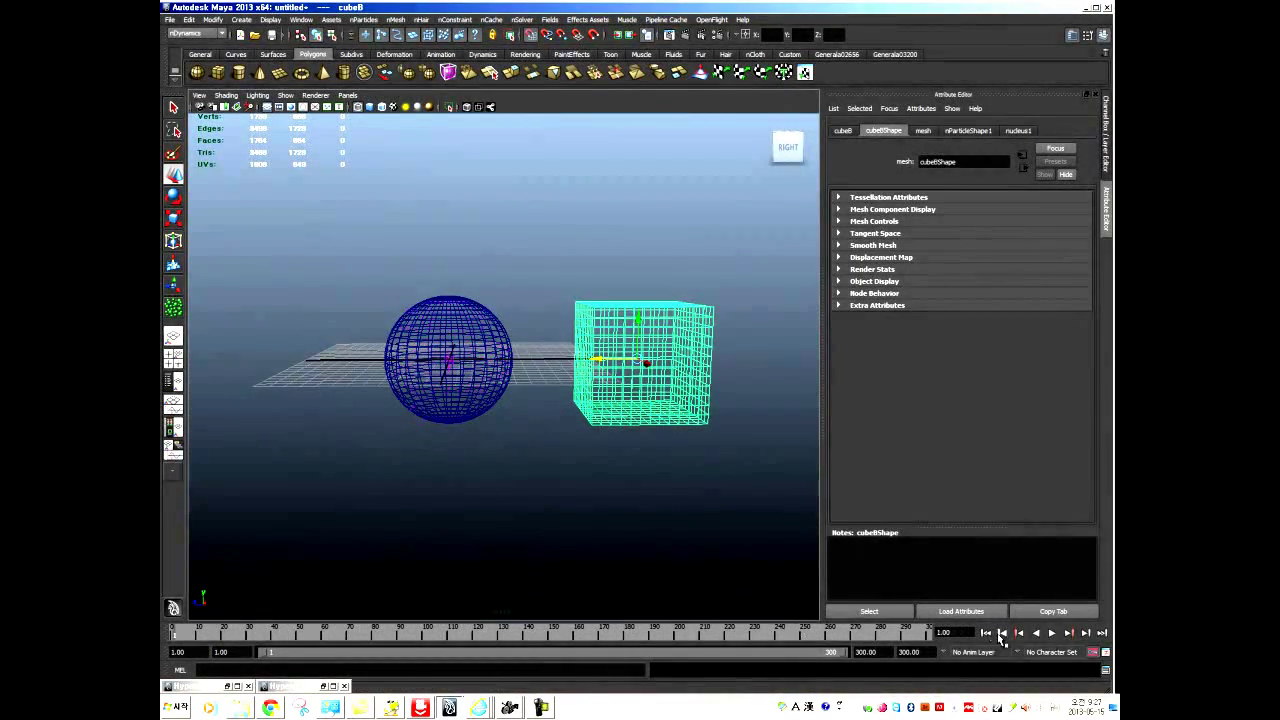
click(1052, 633)
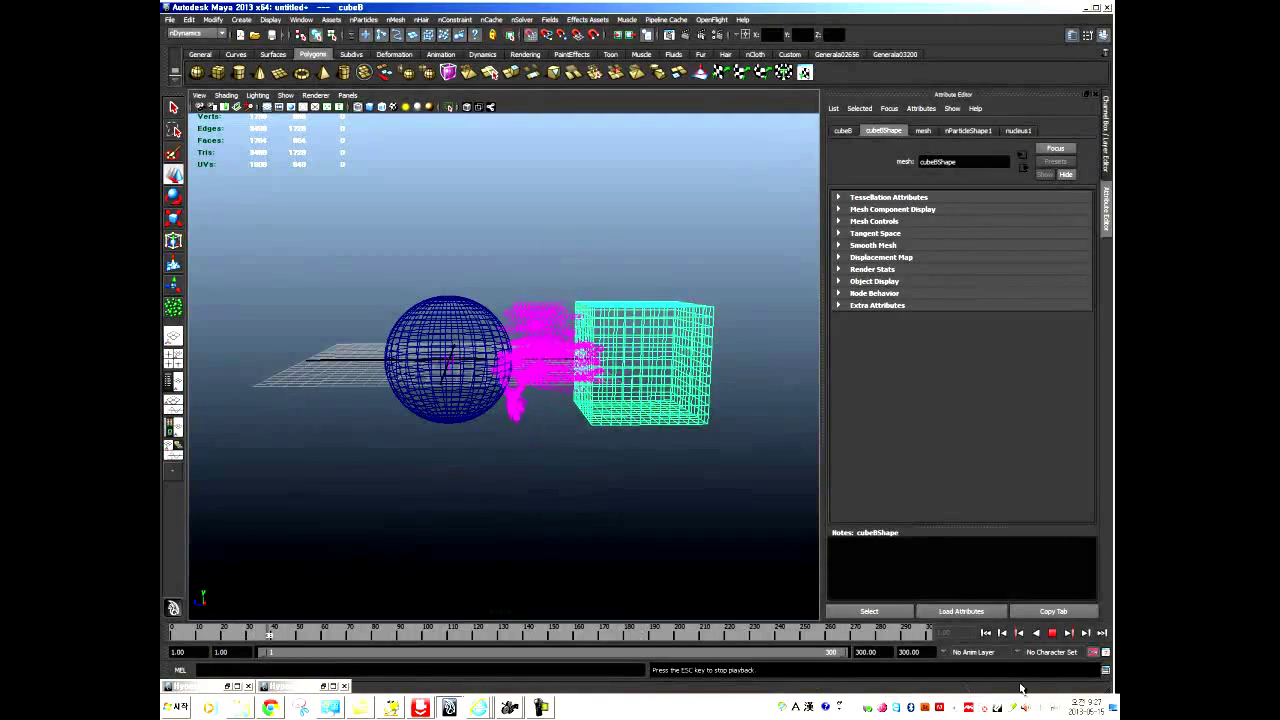
click(1054, 634)
Inspect the particles between the two goals, rewind to the first frame, and return cubeB to the origin around the sphere.
alt+right_drag(454, 557, 620, 585)
alt+drag(620, 585, 526, 531)
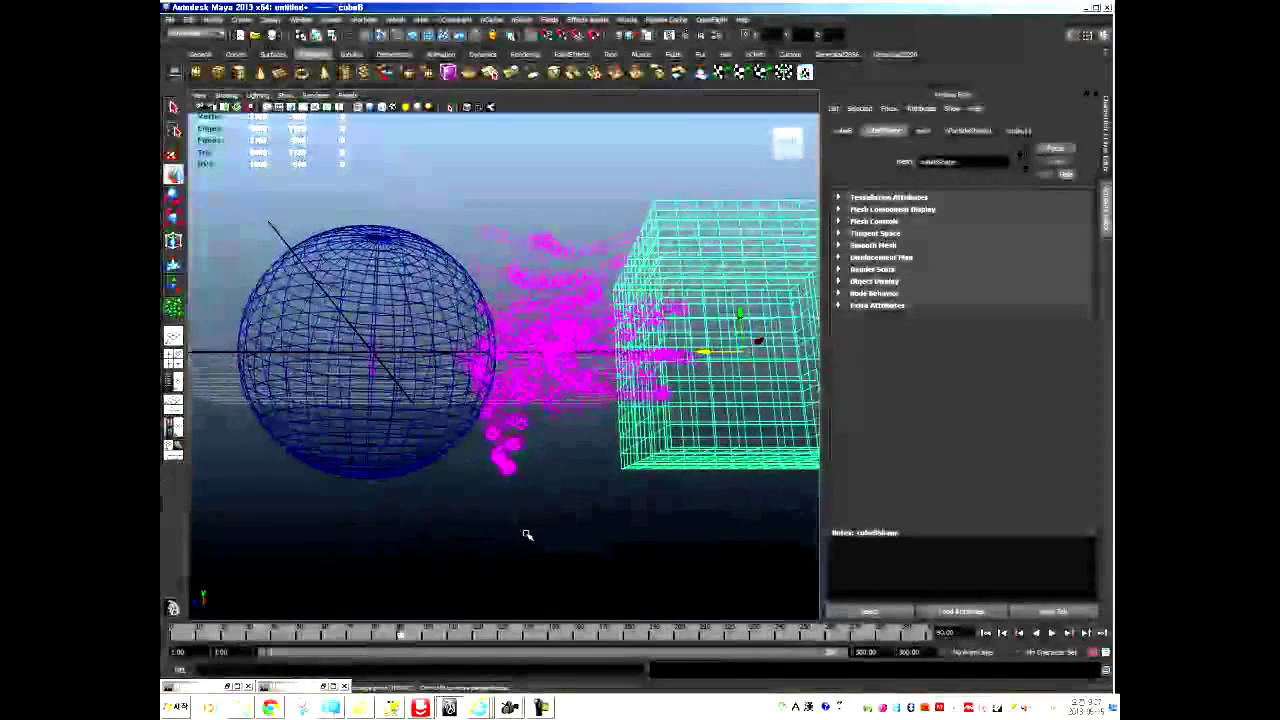
click(985, 633)
middle_drag(688, 433, 343, 374)
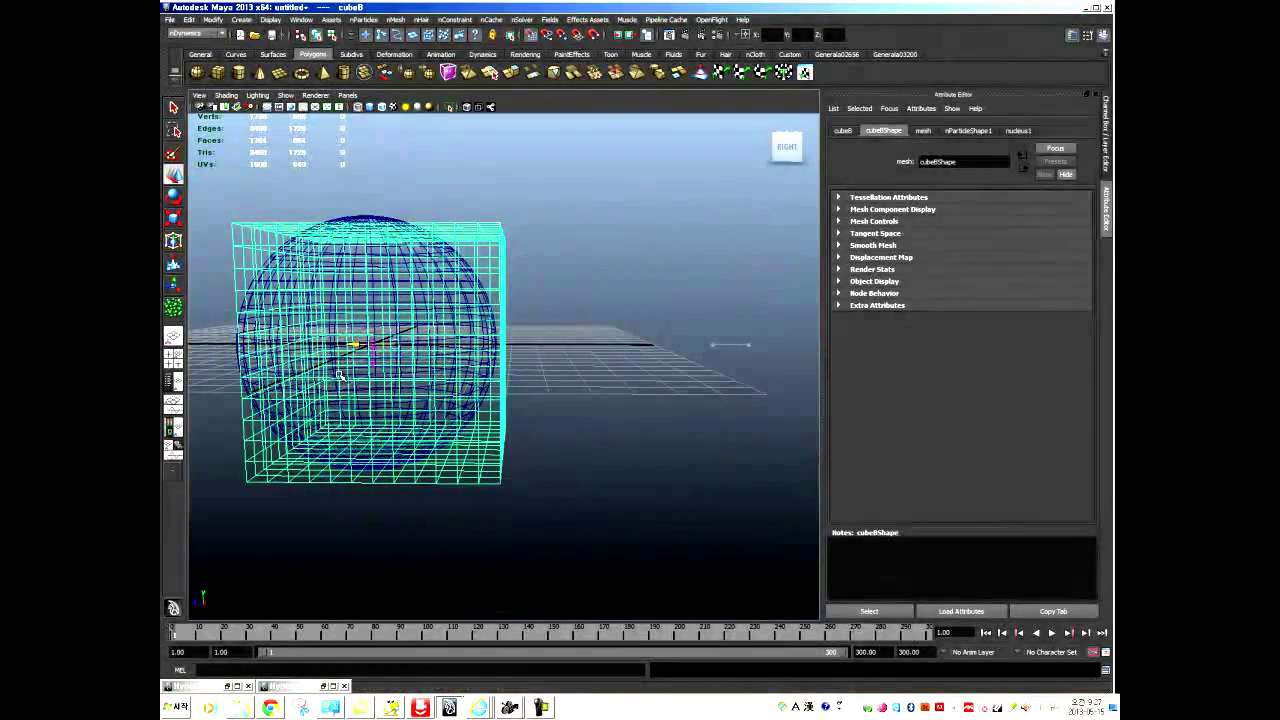
alt+drag(339, 375, 360, 421)
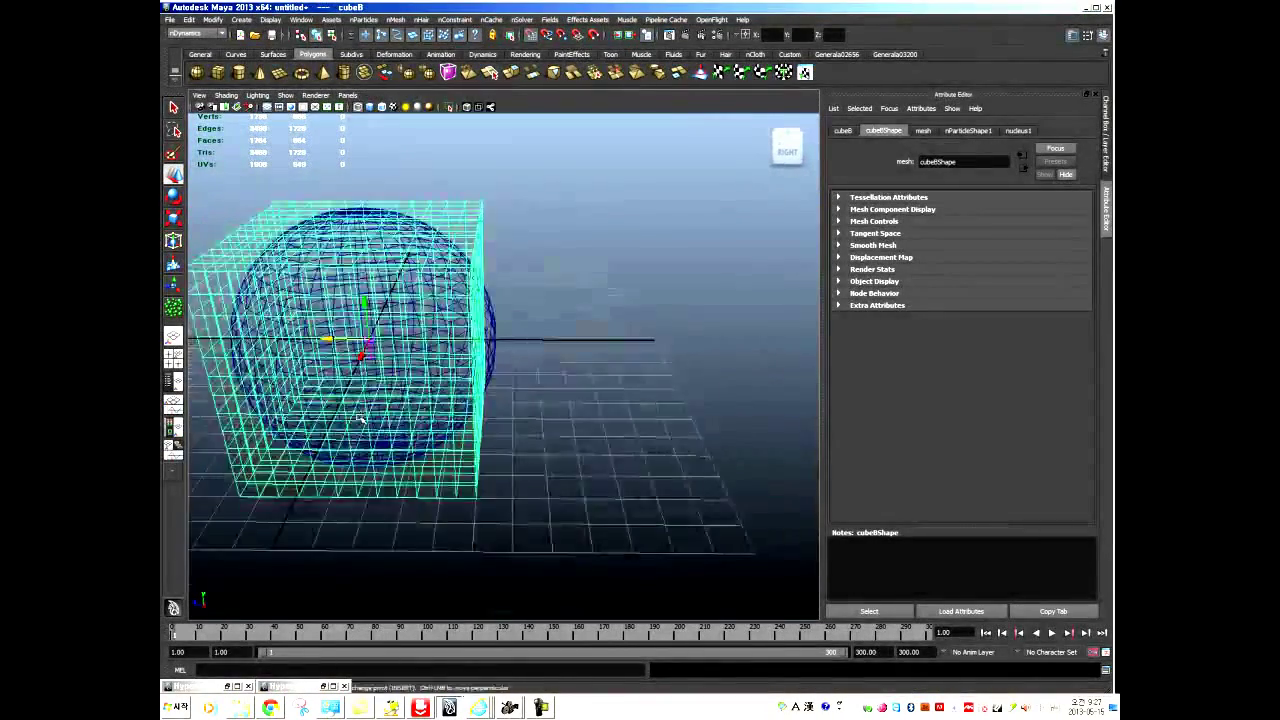
alt+middle_drag(360, 419, 575, 458)
alt+drag(504, 376, 463, 396)
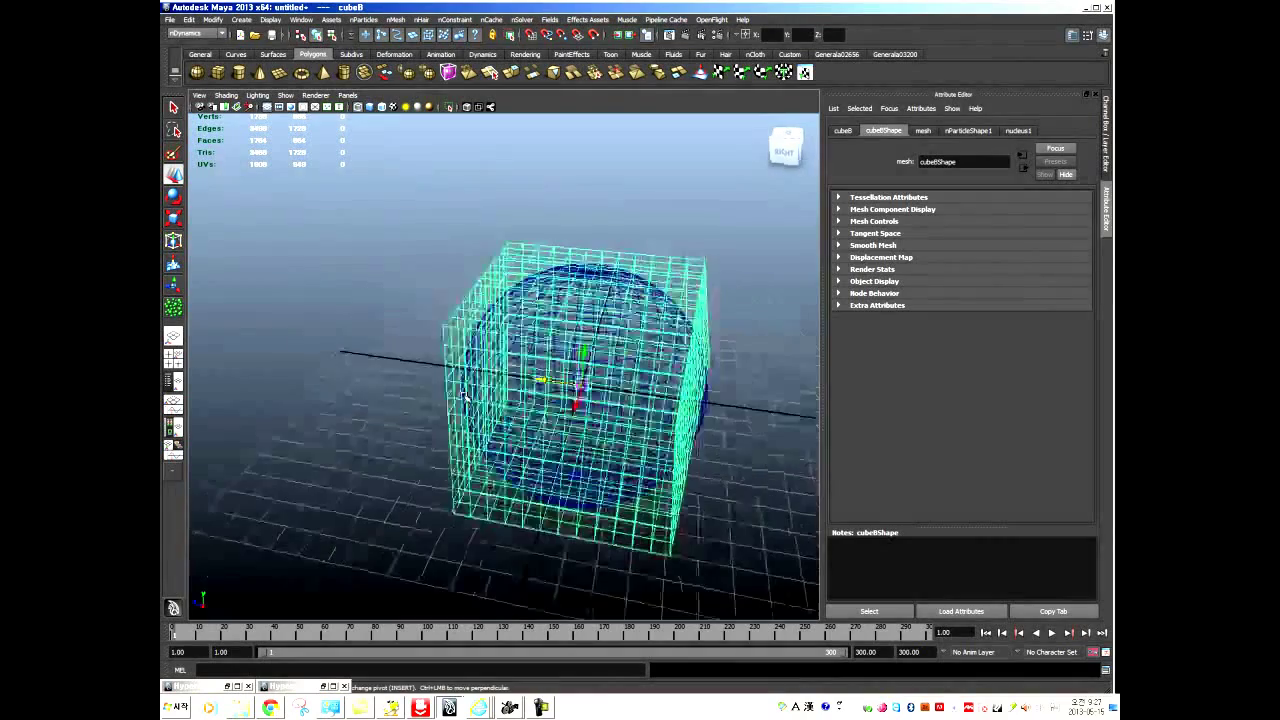
click(1106, 135)
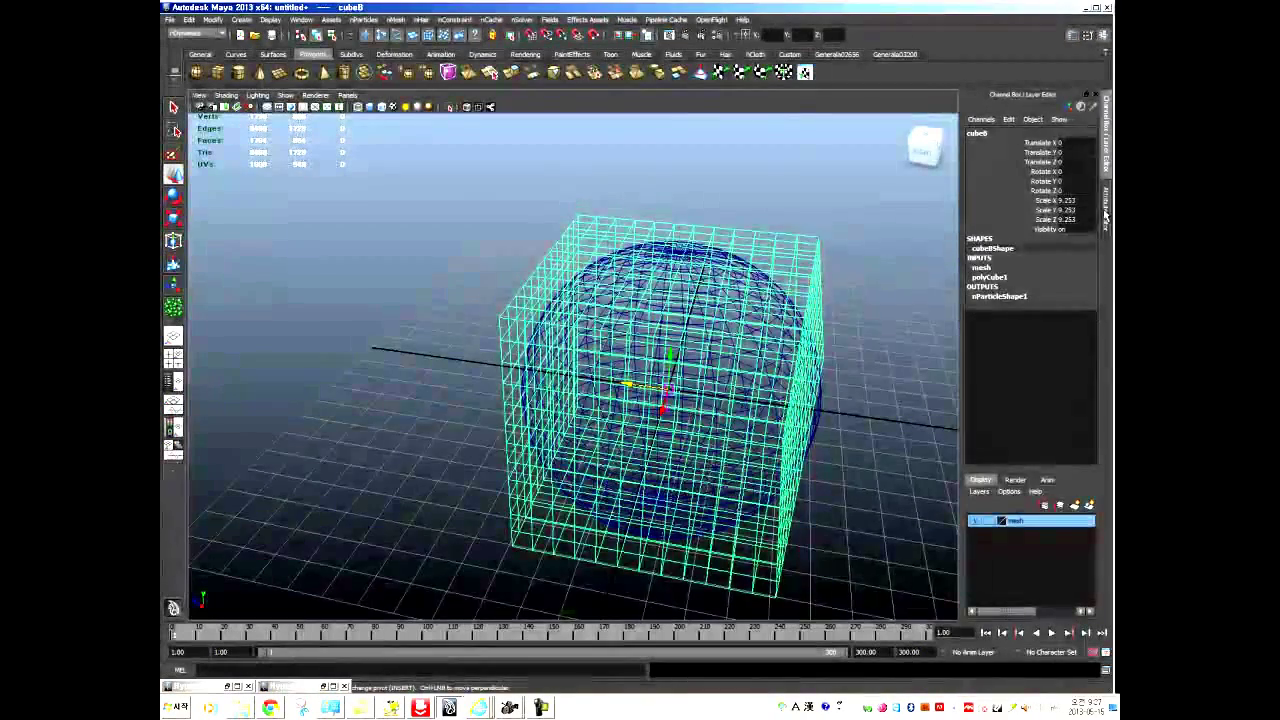
click(1106, 215)
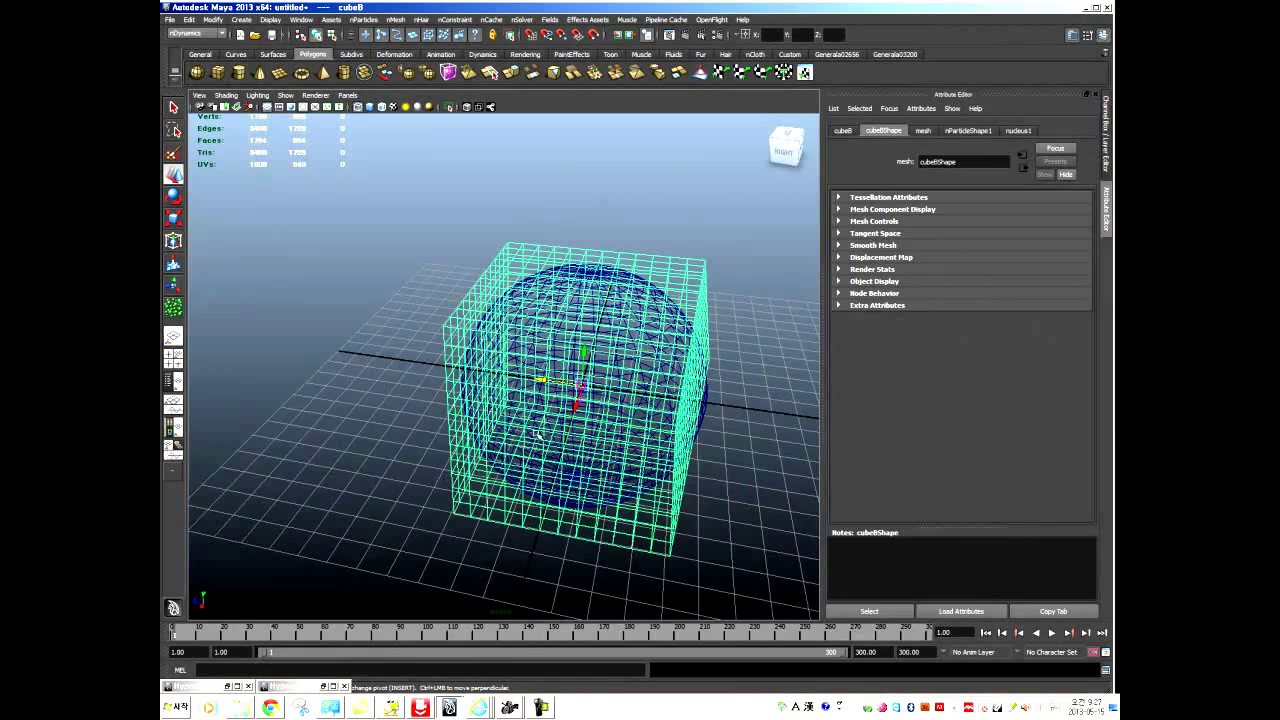
Play the first few frames, select the nParticles, and set the sphereAShape goal weight to 0.
click(1052, 633)
click(1051, 634)
click(645, 246)
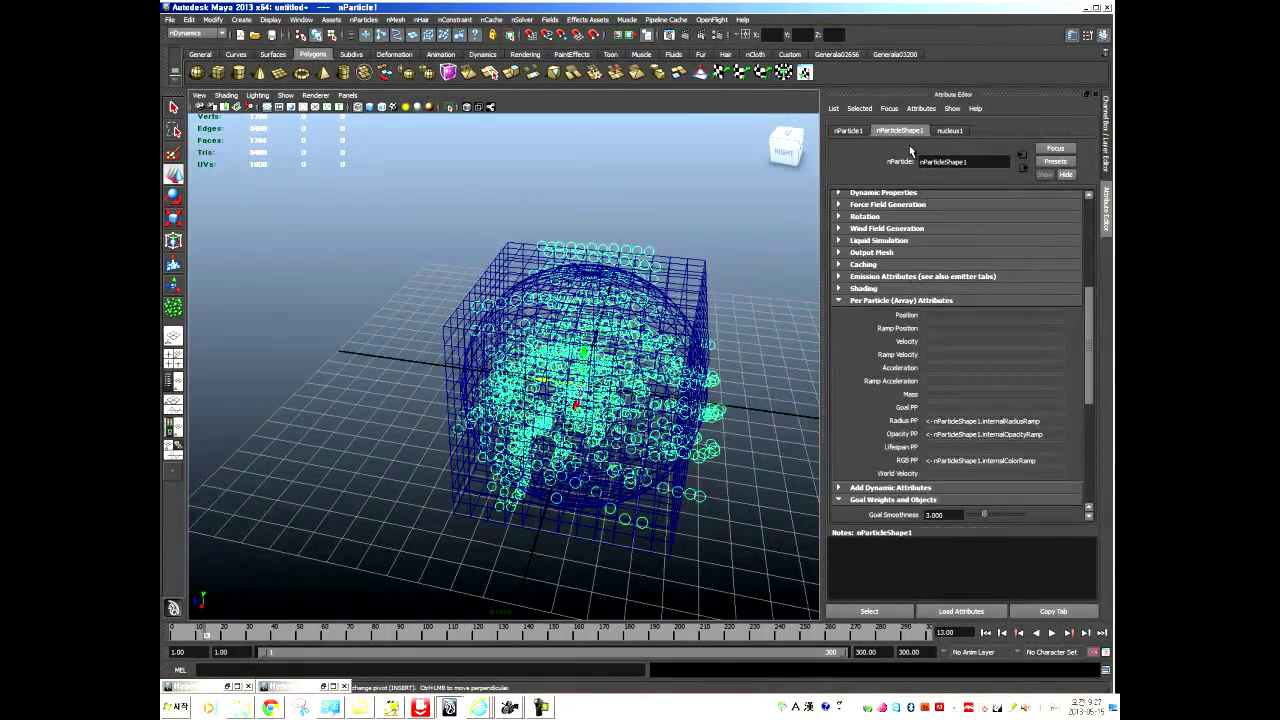
click(893, 300)
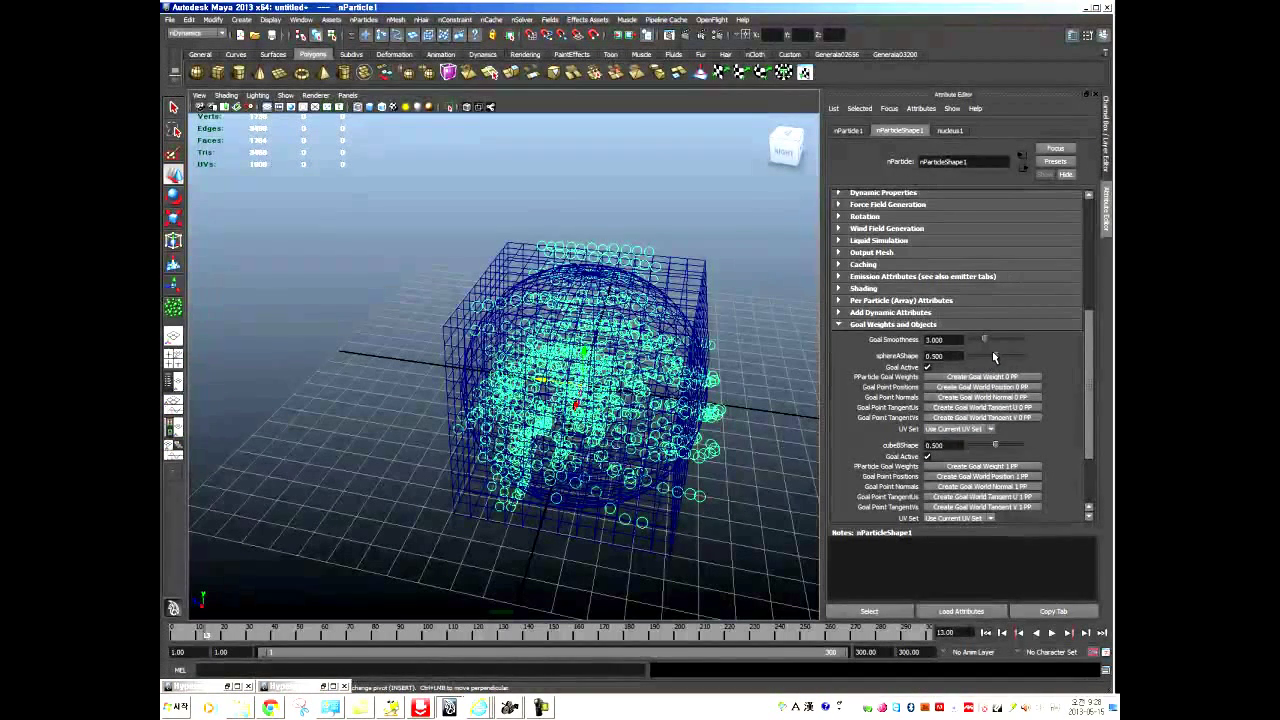
Replay the simulation twice from the first frame to watch the particles follow only the cube goal.
click(985, 633)
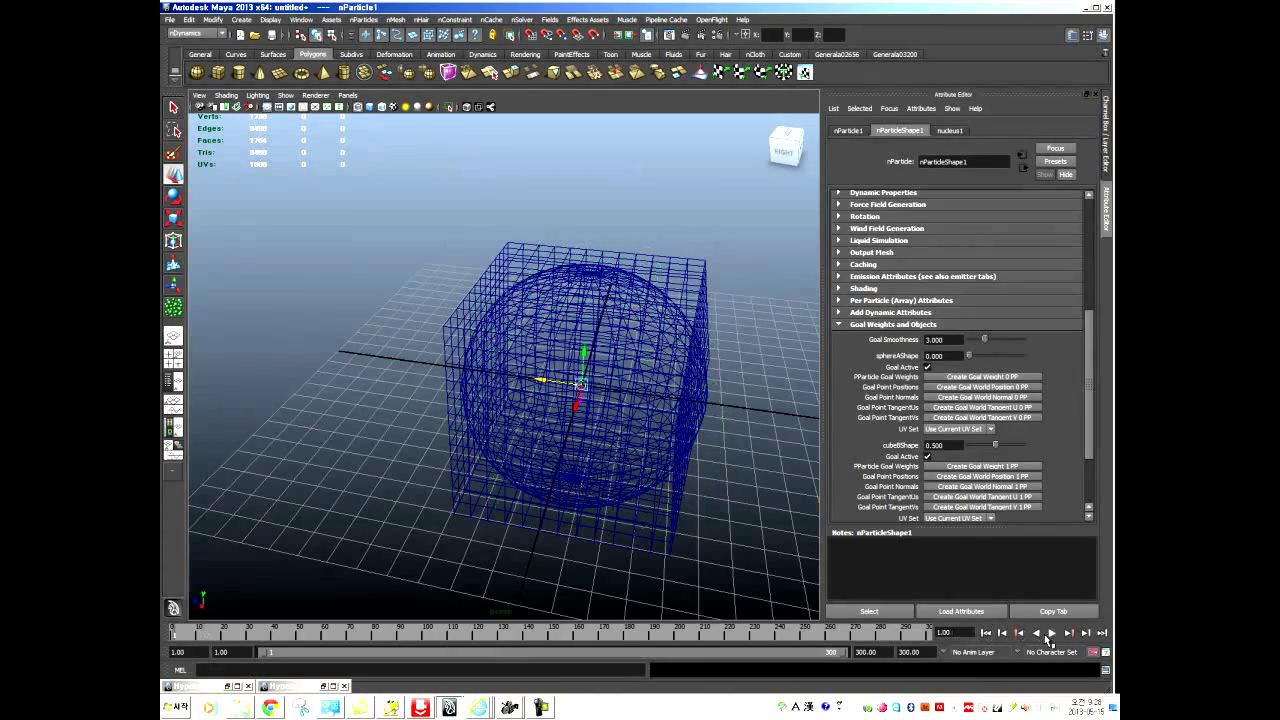
click(1051, 634)
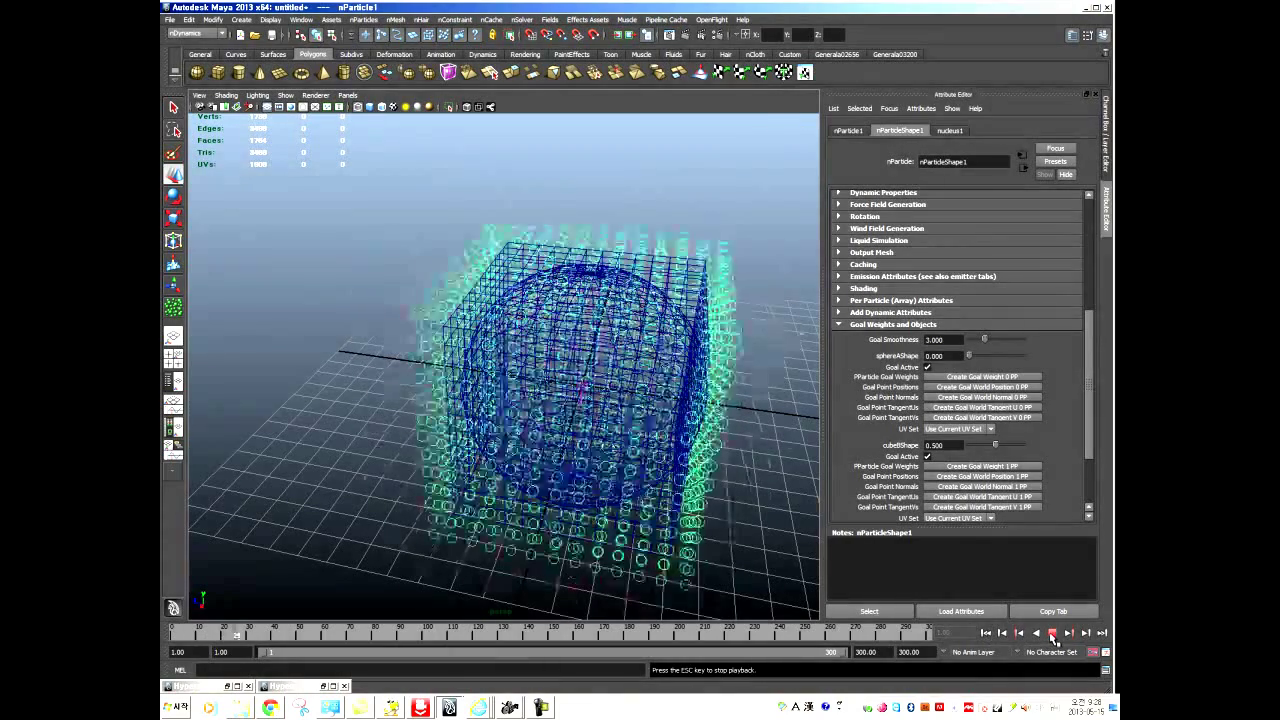
click(1051, 634)
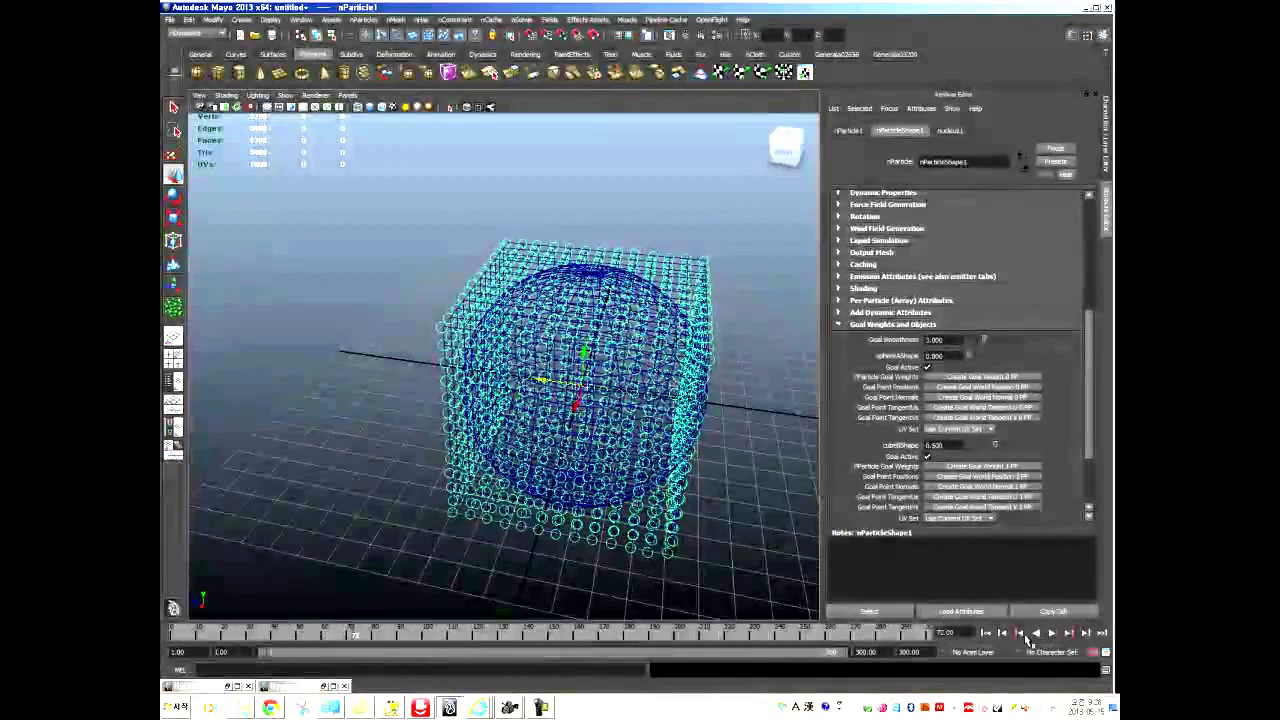
click(985, 633)
click(1051, 634)
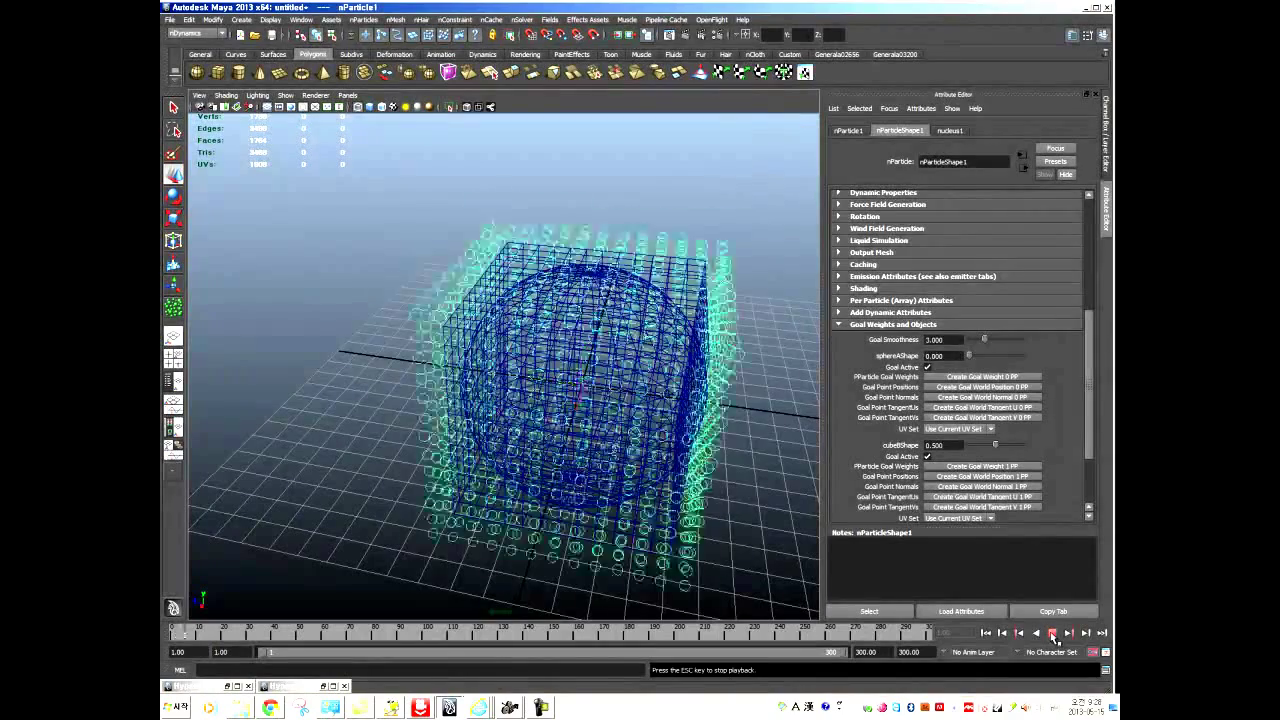
click(1051, 634)
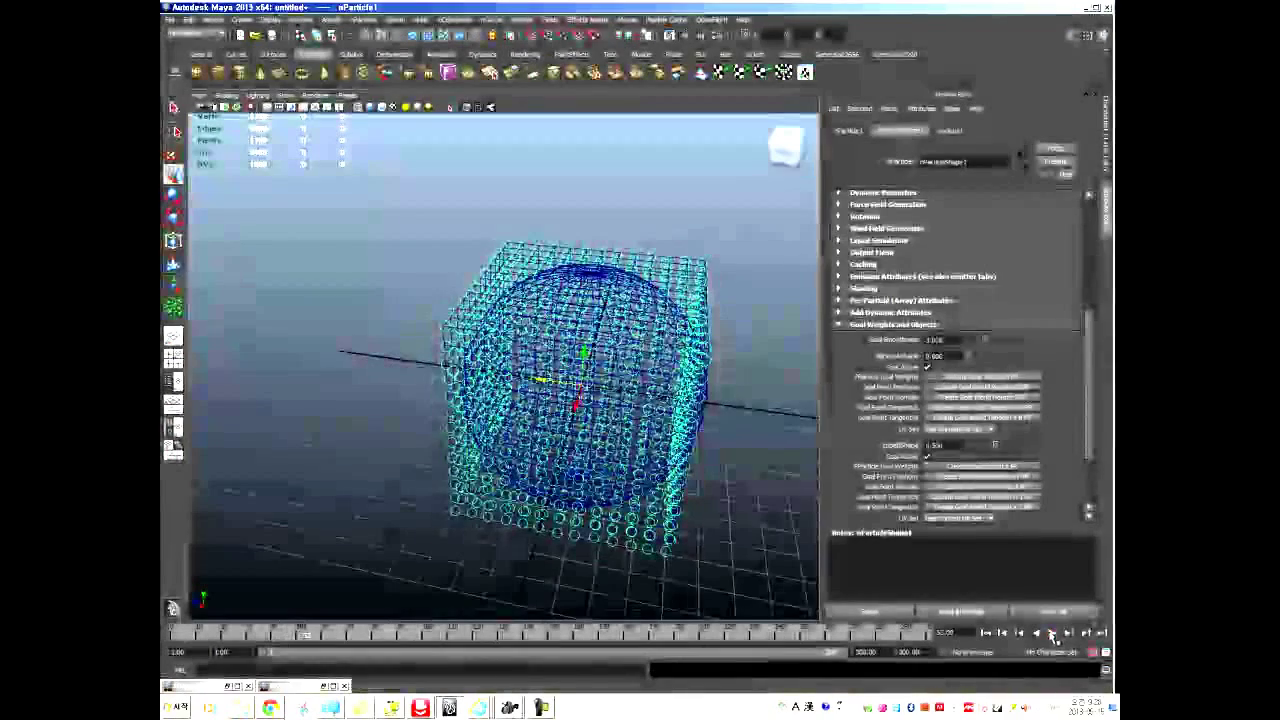
Expand the Dynamic Properties section of nParticleShape1 and show its Conserve and Drag settings.
scroll(1083, 381, up, 5)
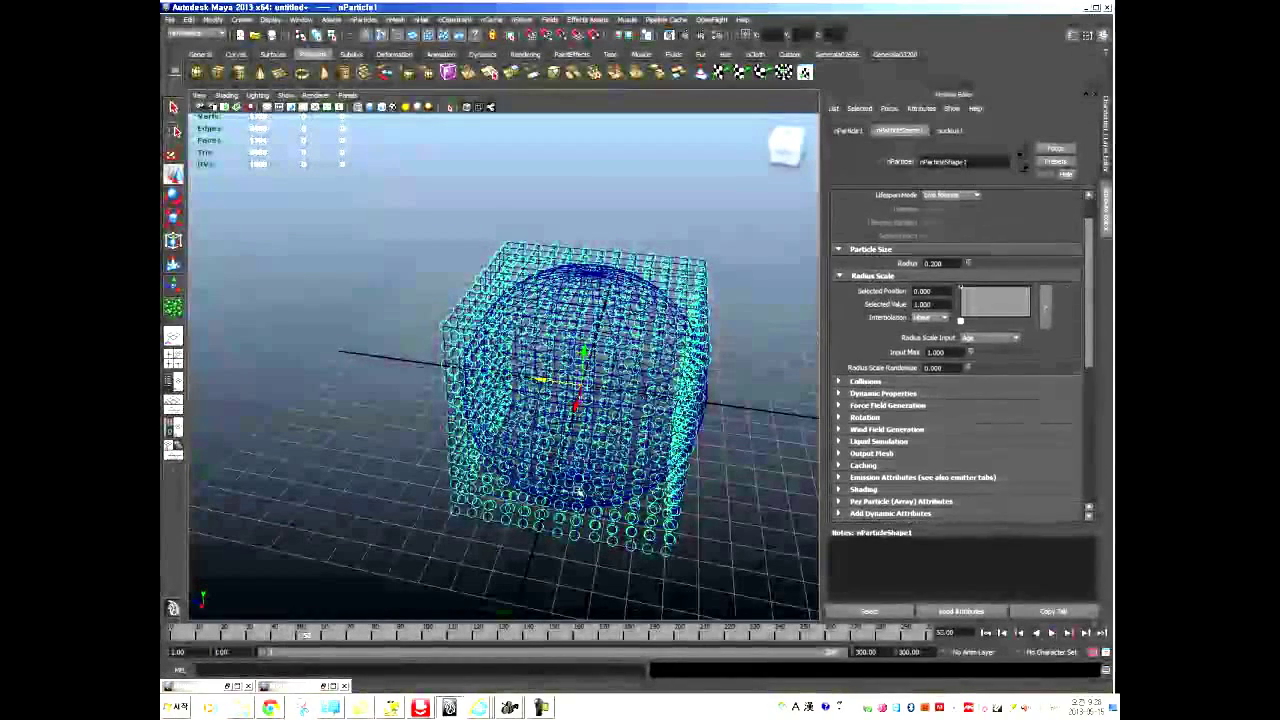
click(308, 637)
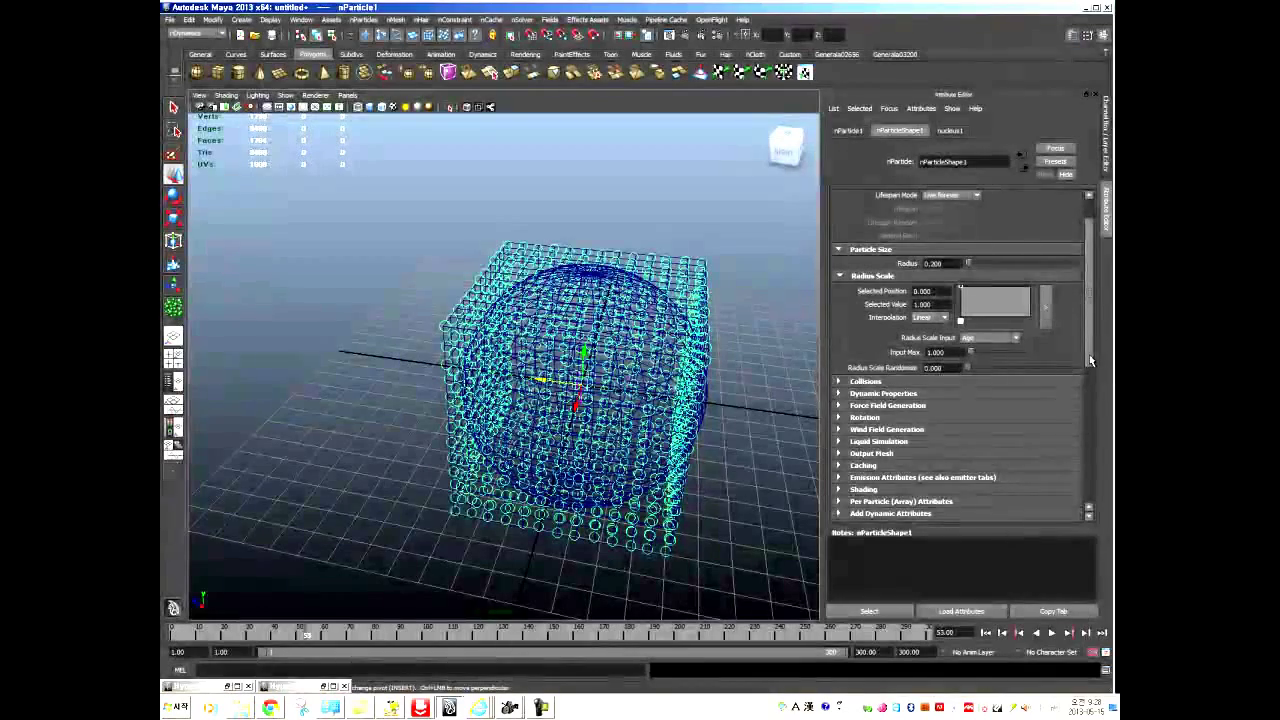
scroll(1085, 337, up, 1)
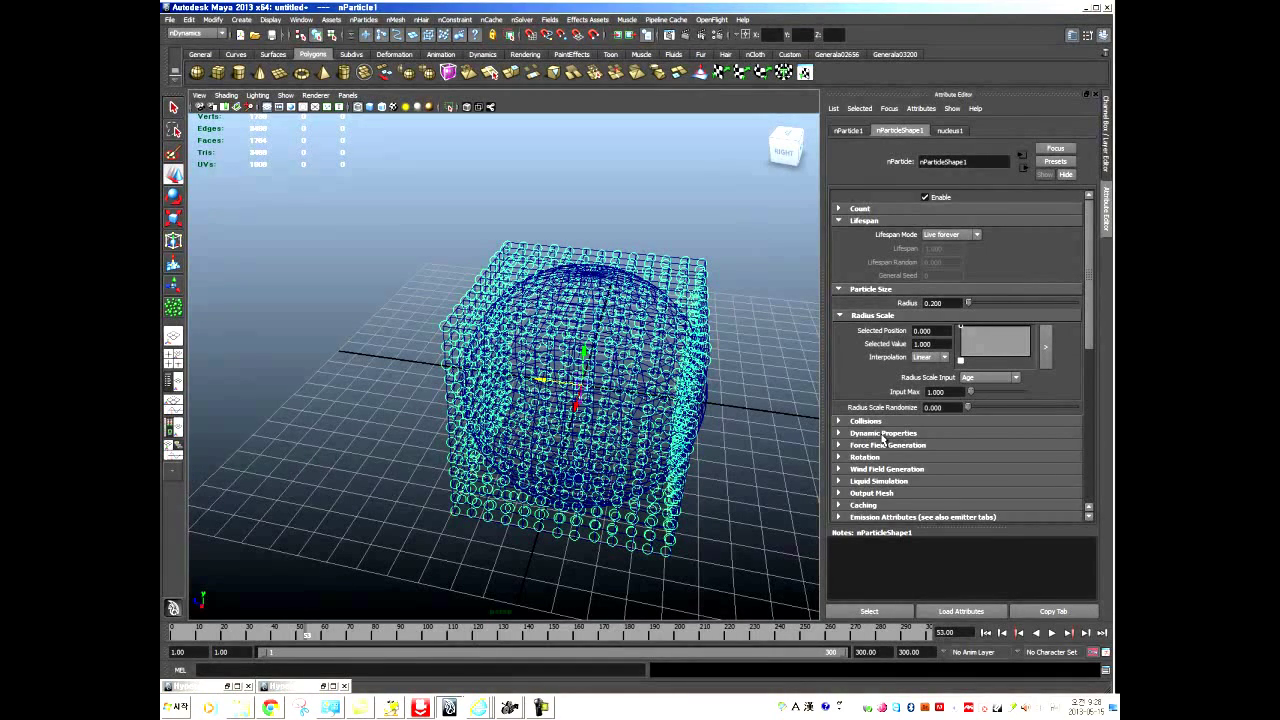
click(882, 434)
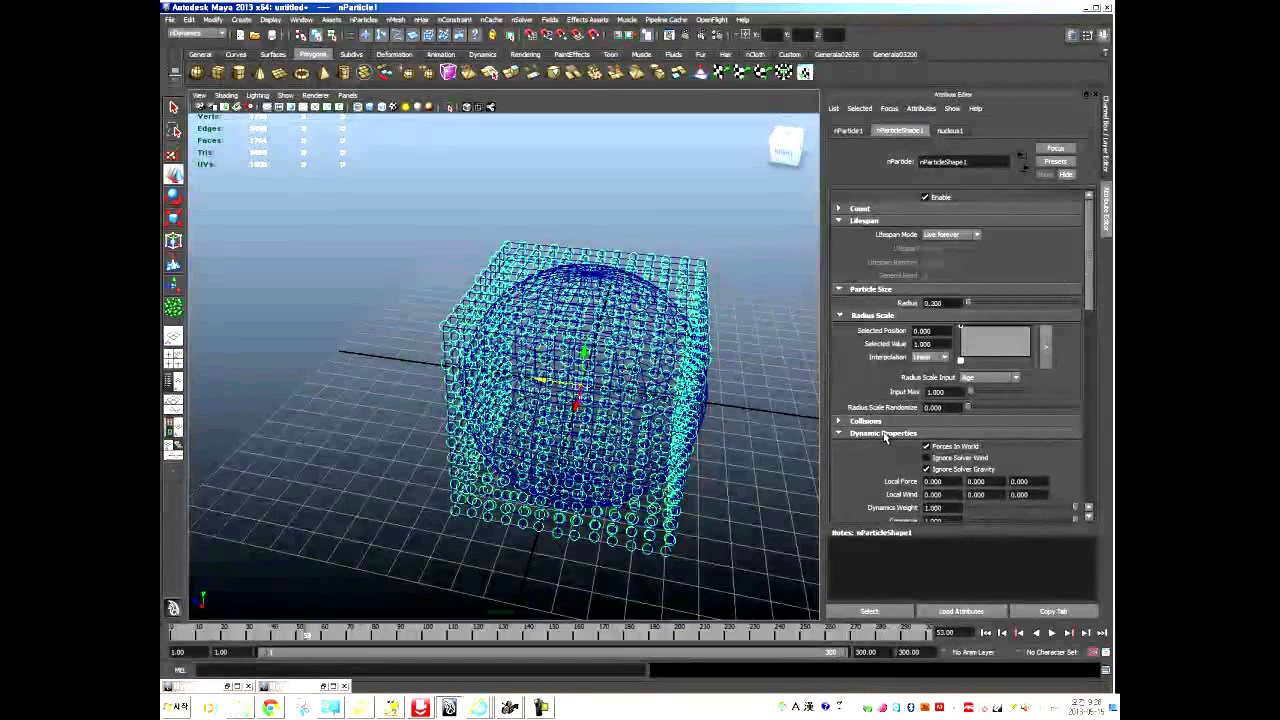
scroll(873, 428, down, 3)
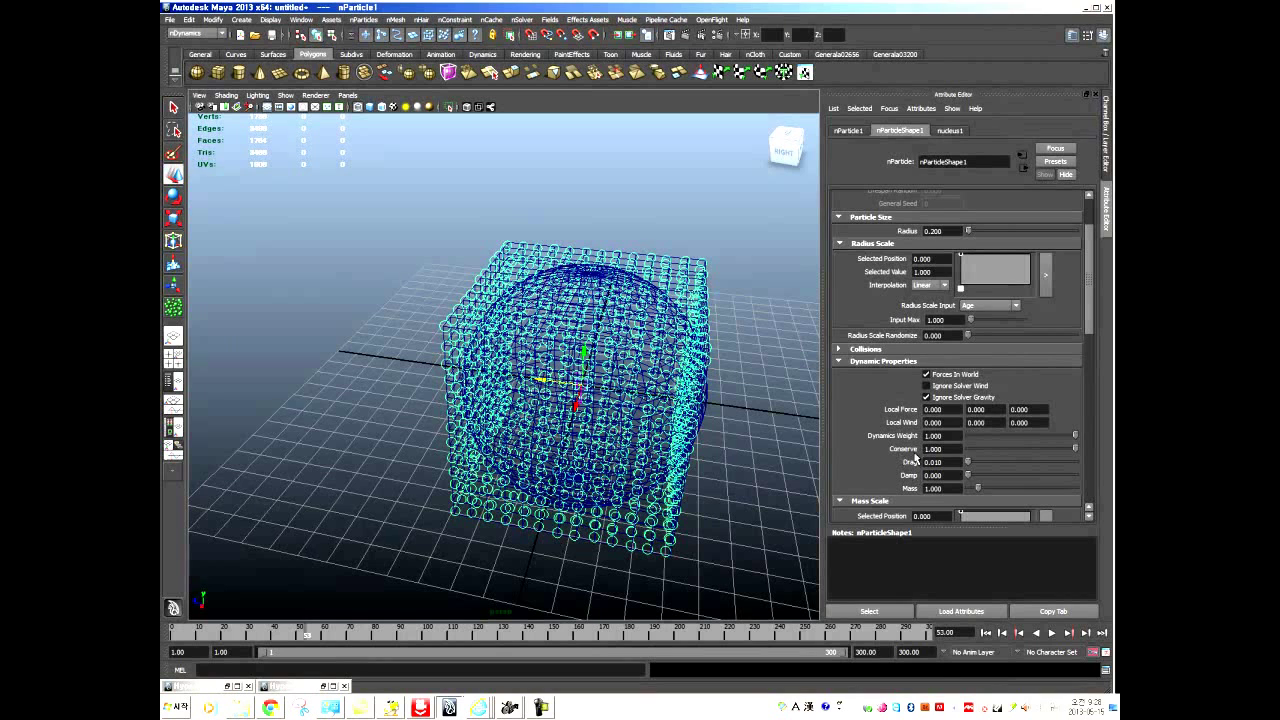
Lower the particles' Conserve value to 0.961 and play the simulation from the first frame.
drag(1076, 451, 1073, 453)
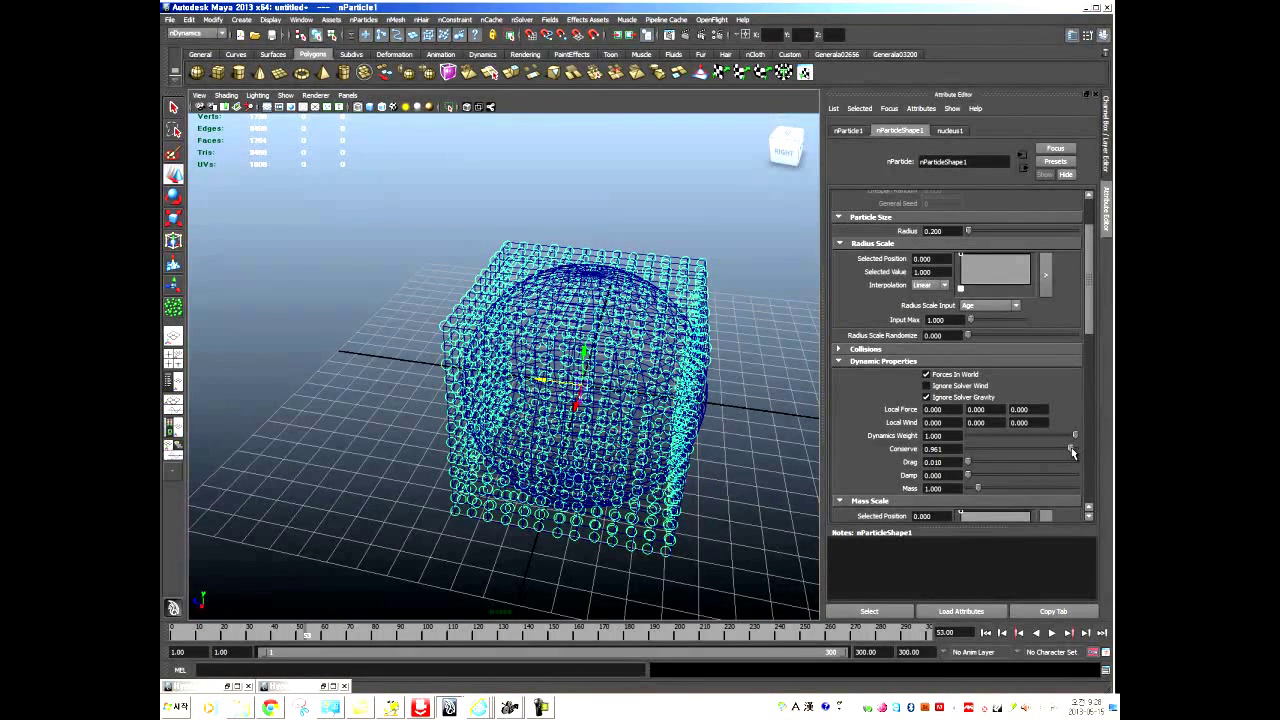
click(987, 633)
click(1053, 633)
click(1053, 633)
Lower Conserve to 0.687, replay the simulation while viewing the cube from the side, and rewind to the first frame.
drag(1074, 451, 1055, 452)
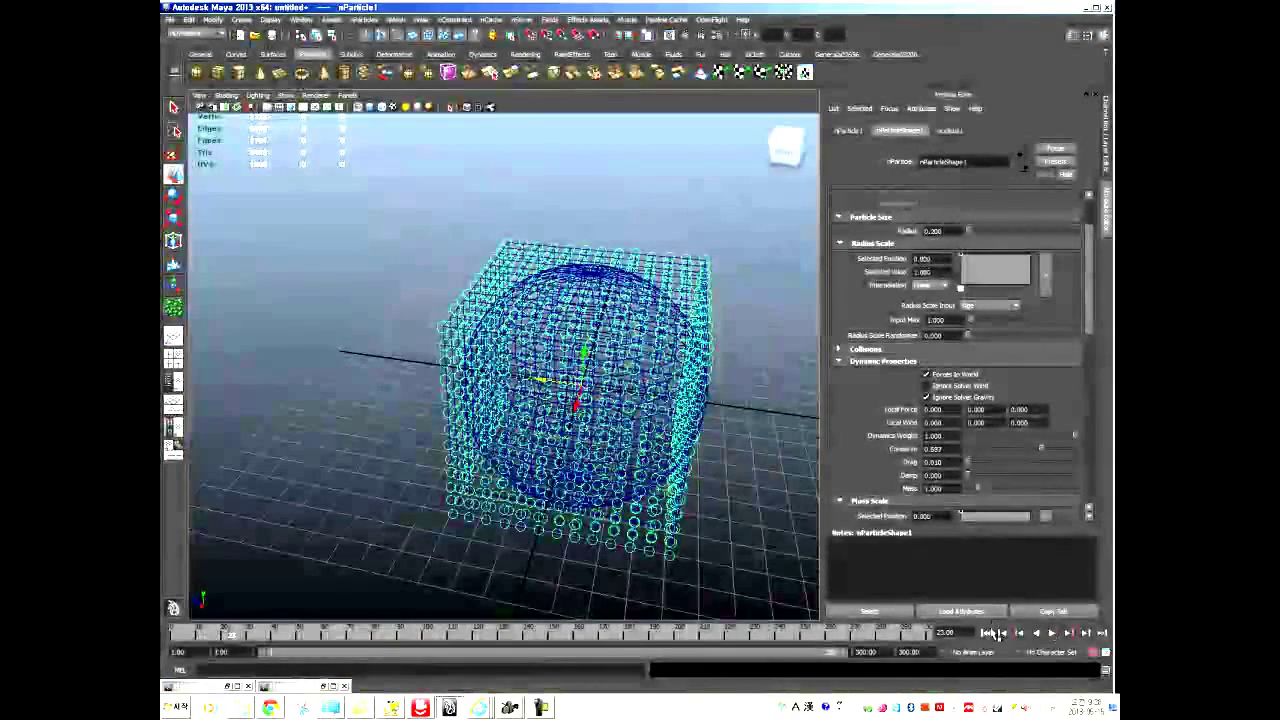
click(987, 633)
click(1053, 633)
alt+drag(560, 380, 434, 480)
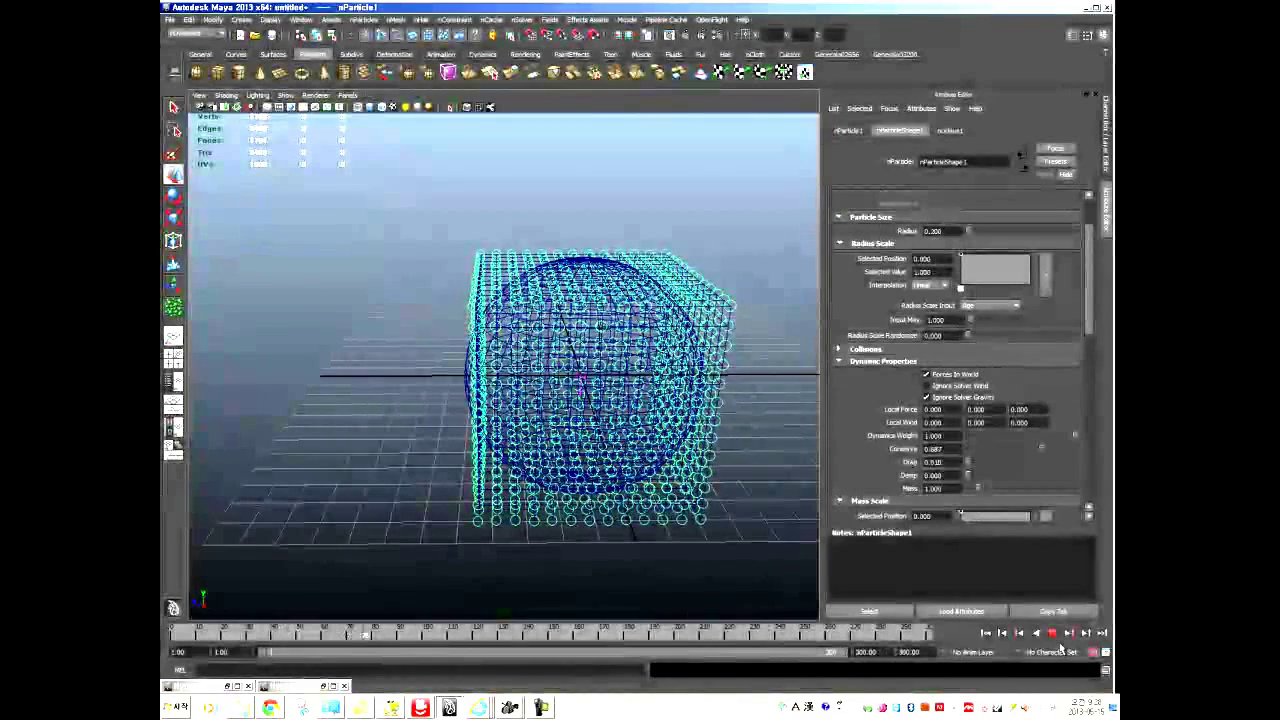
key(Escape)
click(986, 633)
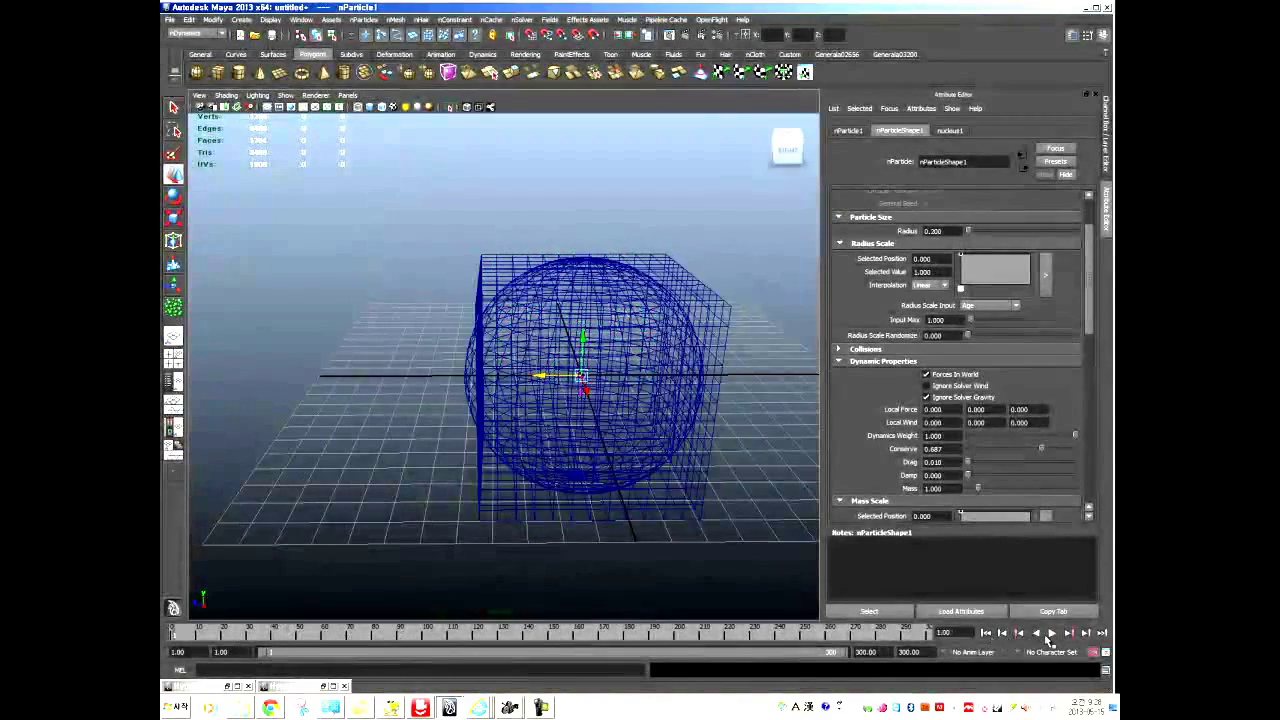
Set Conserve back to 1.000 and replay the simulation from the first frame for comparison.
click(1052, 633)
click(1053, 635)
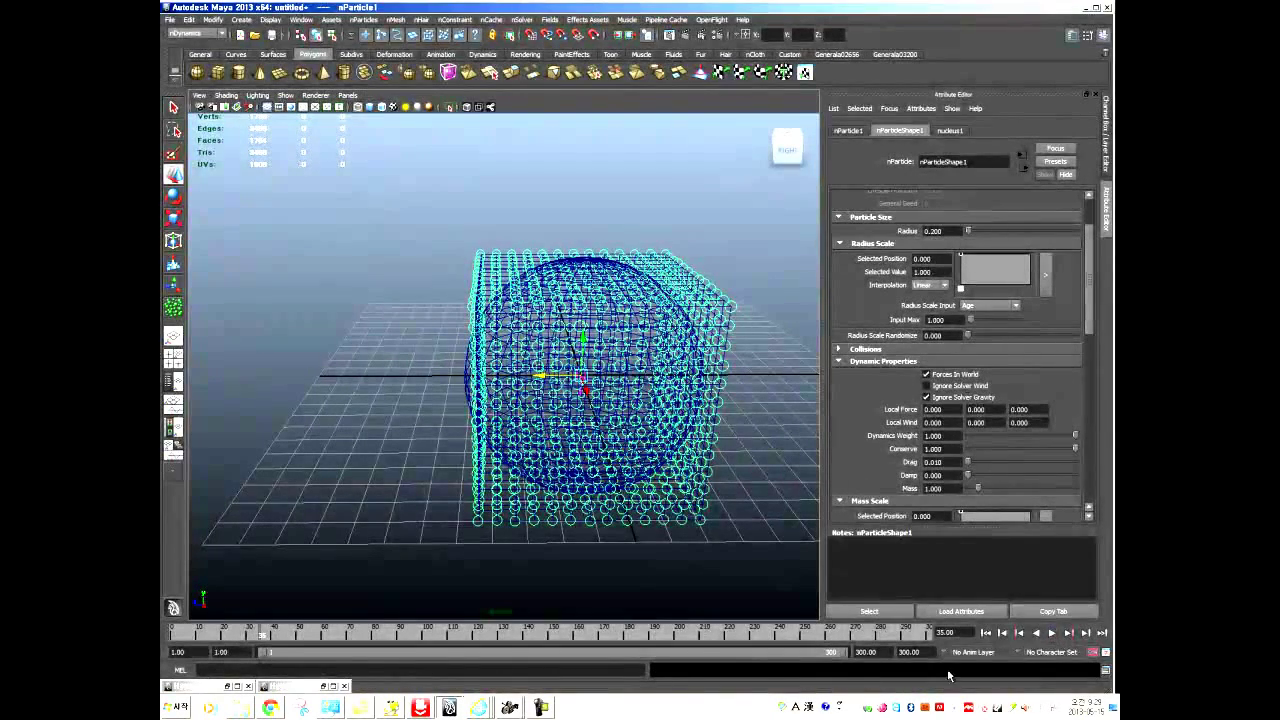
click(986, 633)
click(1052, 633)
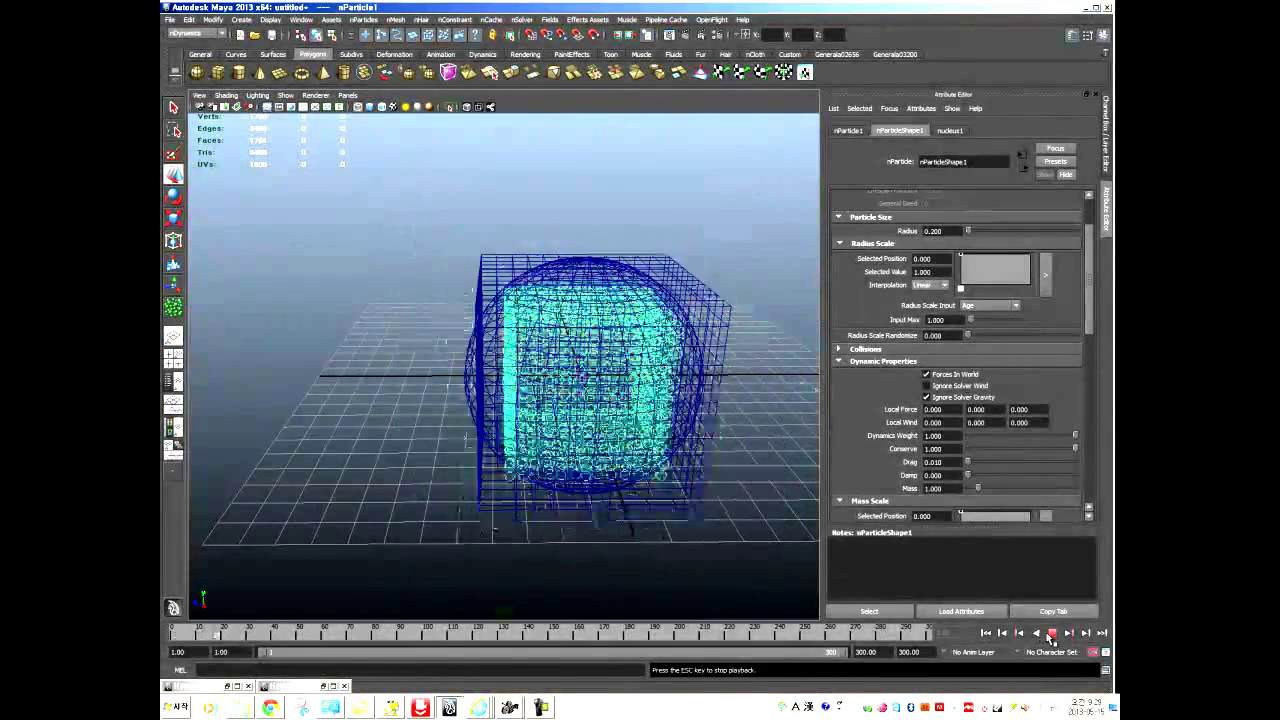
click(1052, 633)
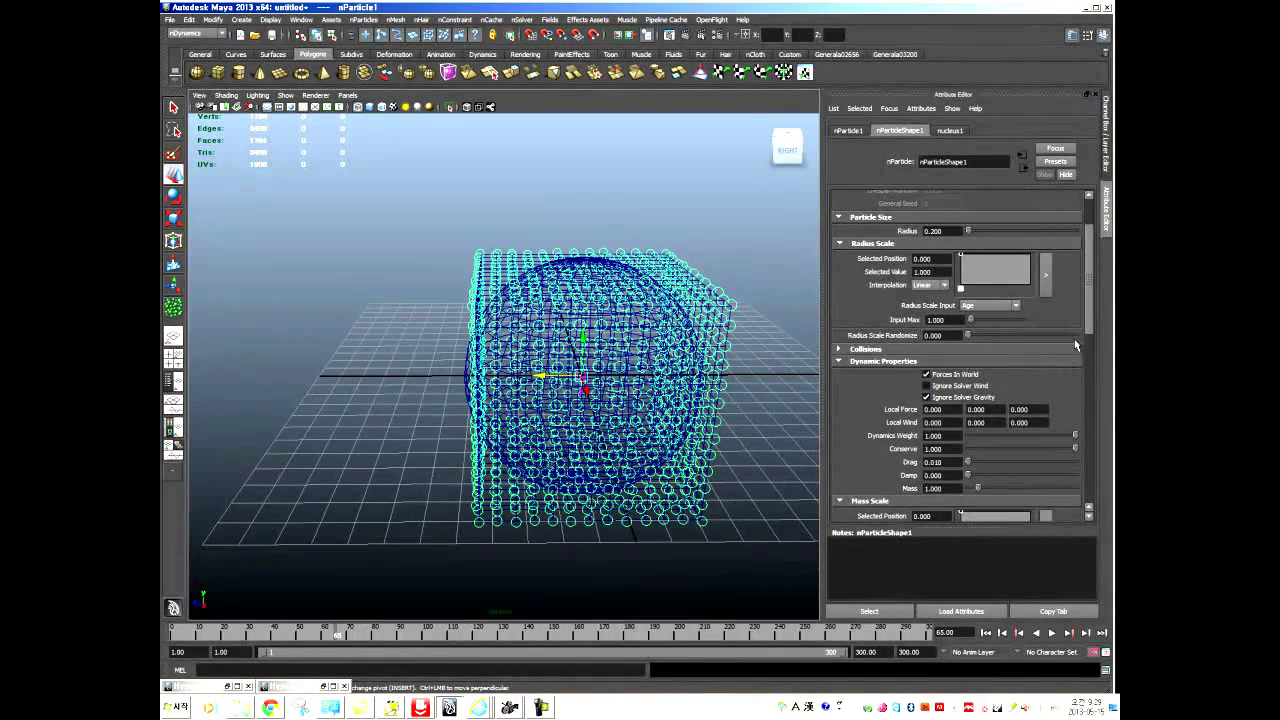
Raise Goal Smoothness to 7.753 under Goal Weights and Objects and replay the simulation from the first frame.
drag(1088, 322, 1094, 463)
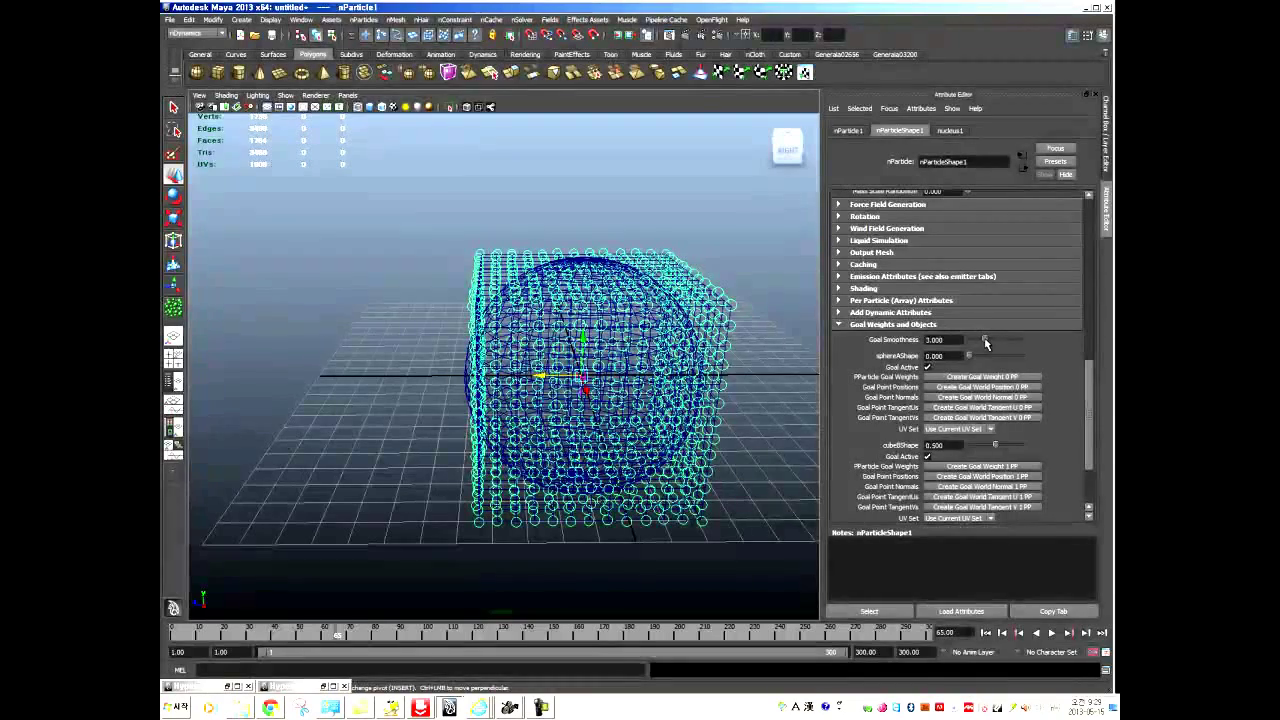
drag(985, 341, 1010, 341)
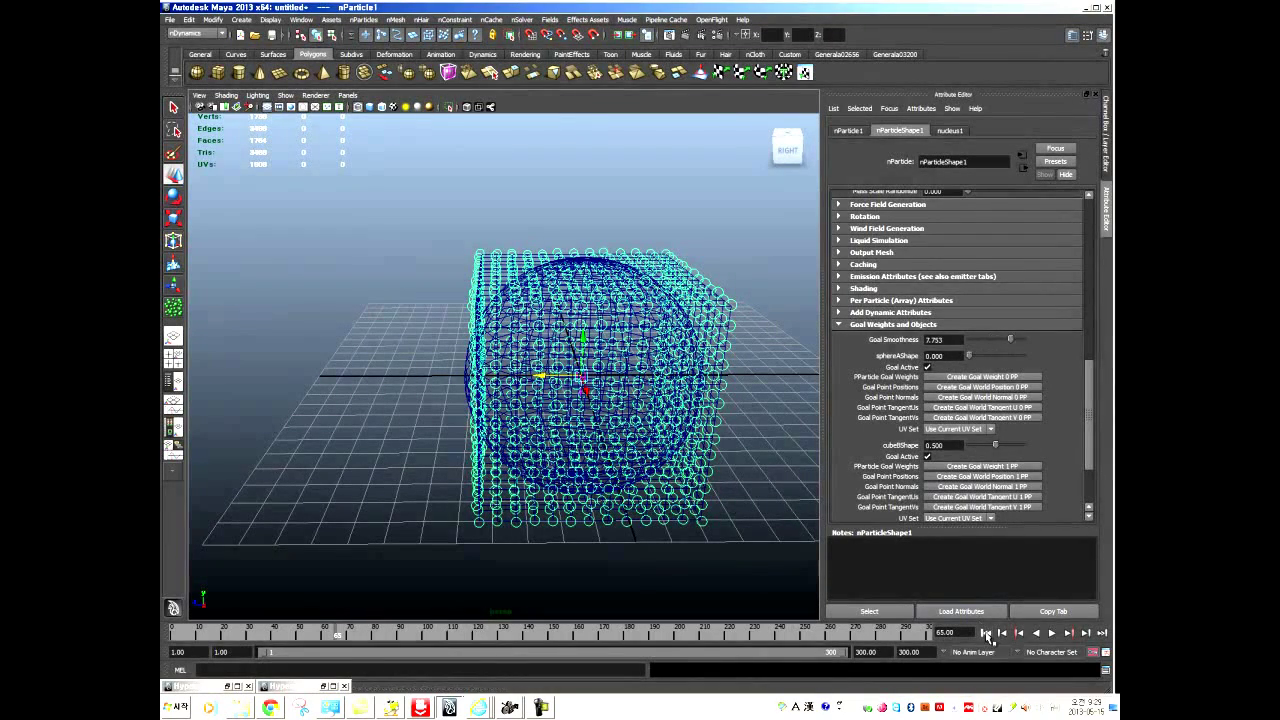
click(986, 632)
click(1051, 633)
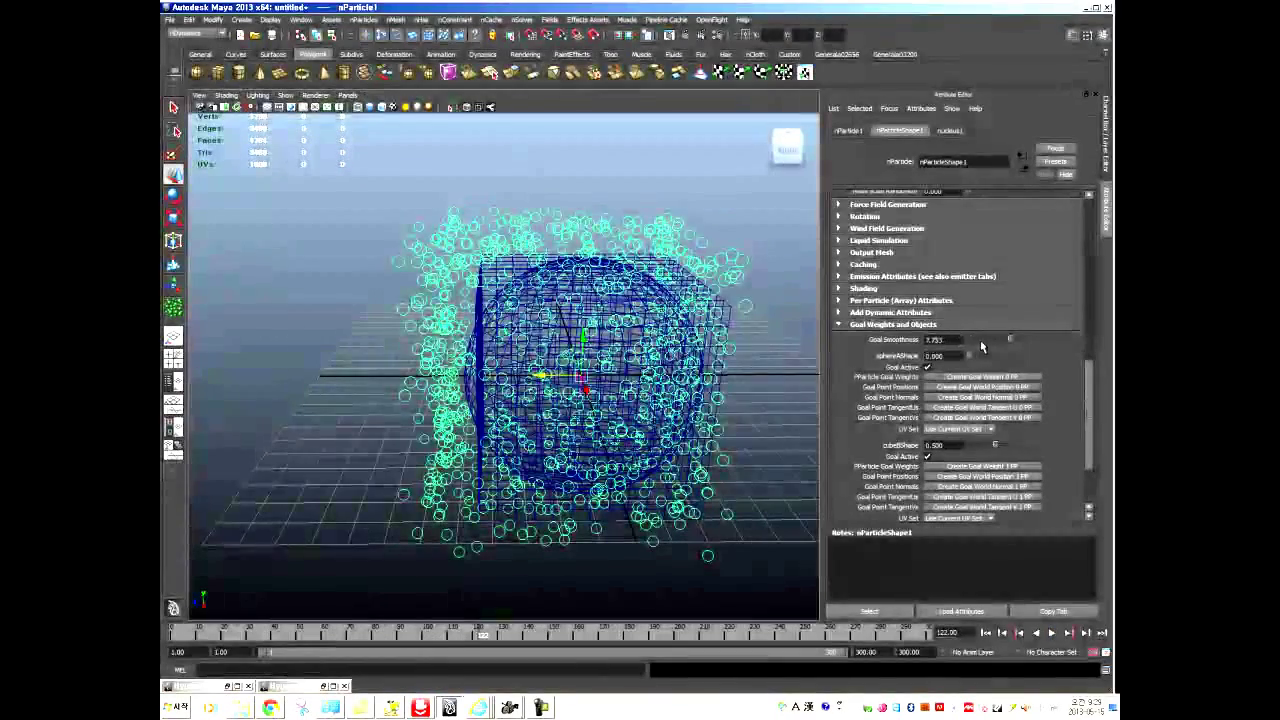
Lower Goal Smoothness to 1.348 and replay the simulation from the first frame.
click(976, 343)
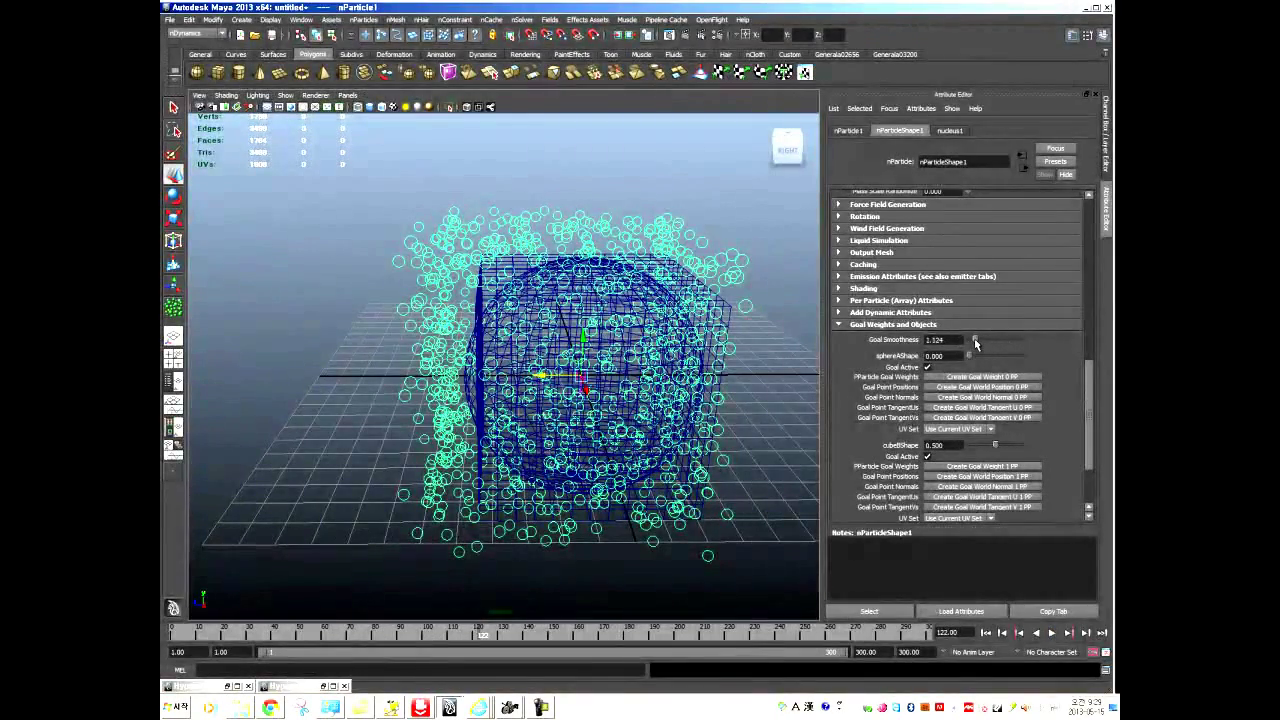
click(985, 632)
click(1052, 632)
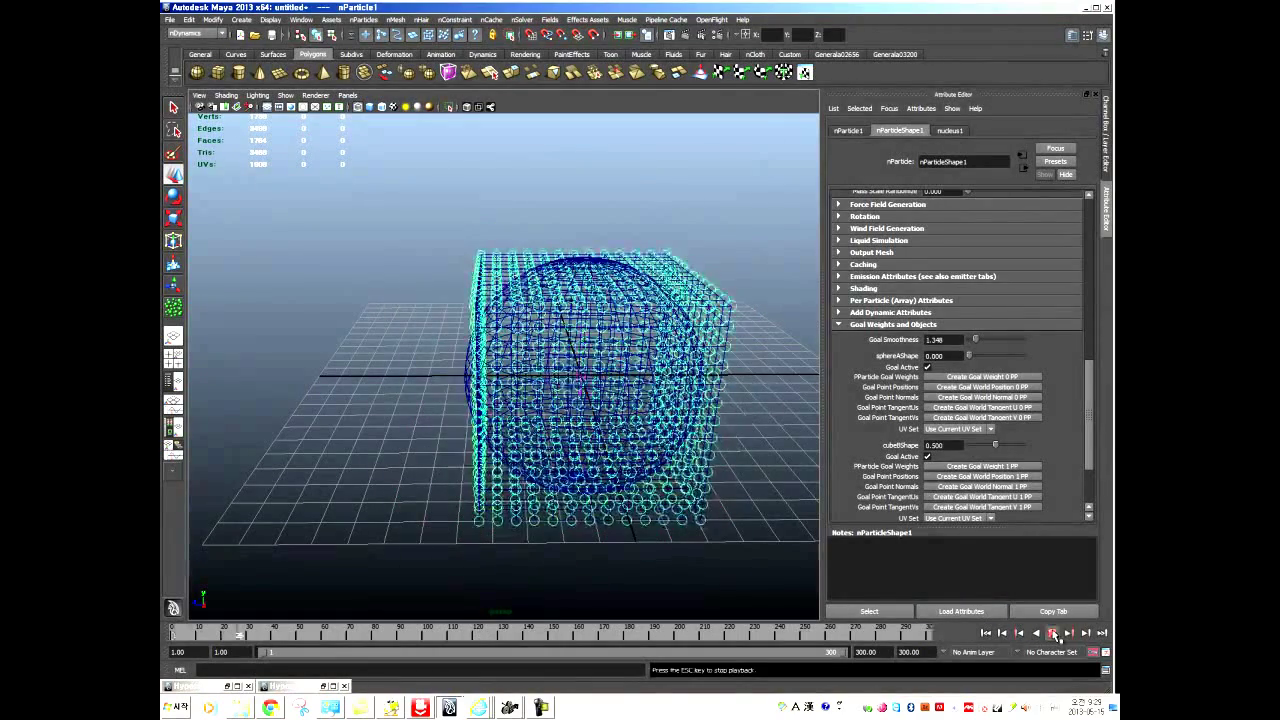
click(1052, 632)
Set Goal Smoothness to 3 and replay the simulation from the first frame.
text(3)
key(Return)
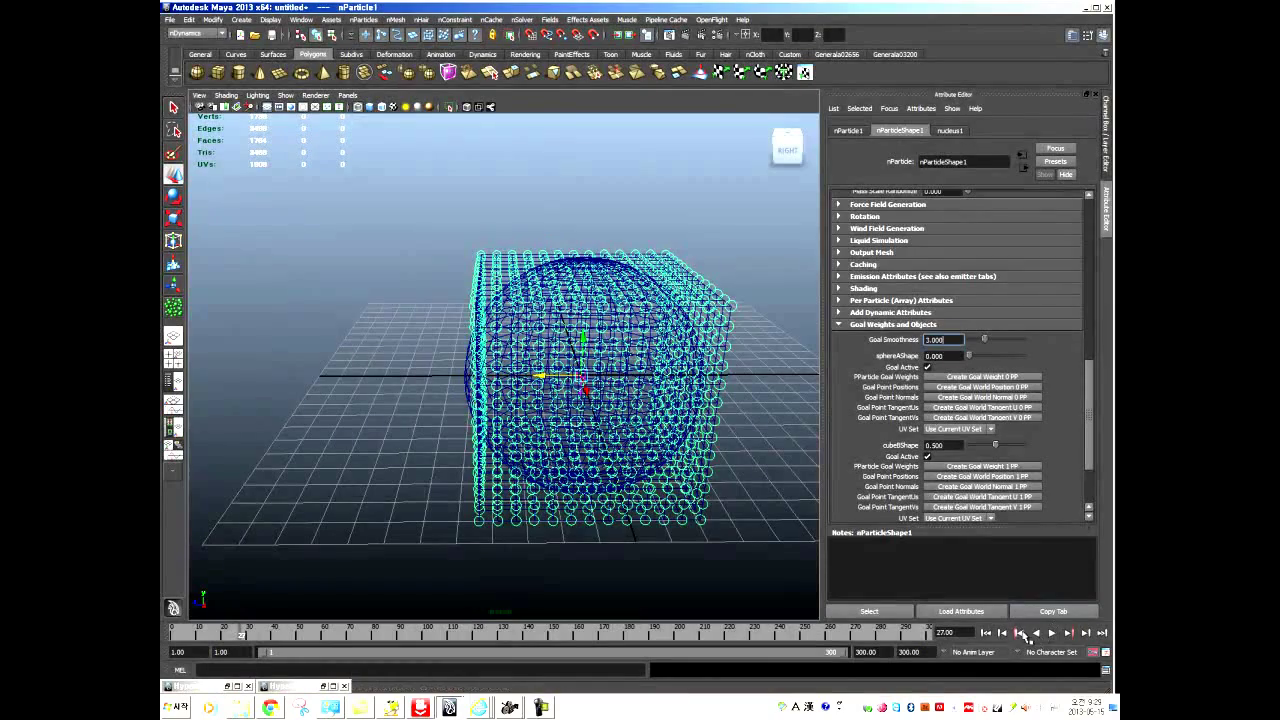
click(985, 632)
click(1052, 632)
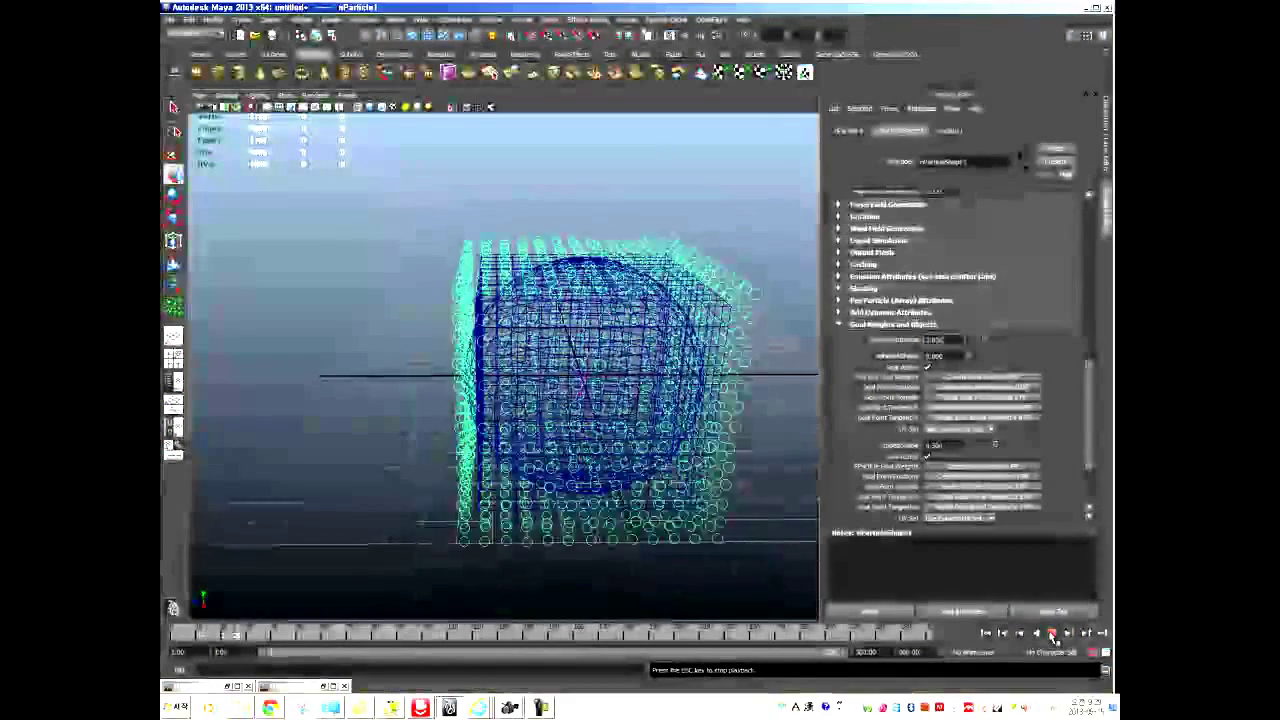
click(1052, 632)
Set Conserve to 0.581 in the dynamic properties, replay from the first frame, and inspect the particles around the cube.
drag(1092, 441, 1030, 372)
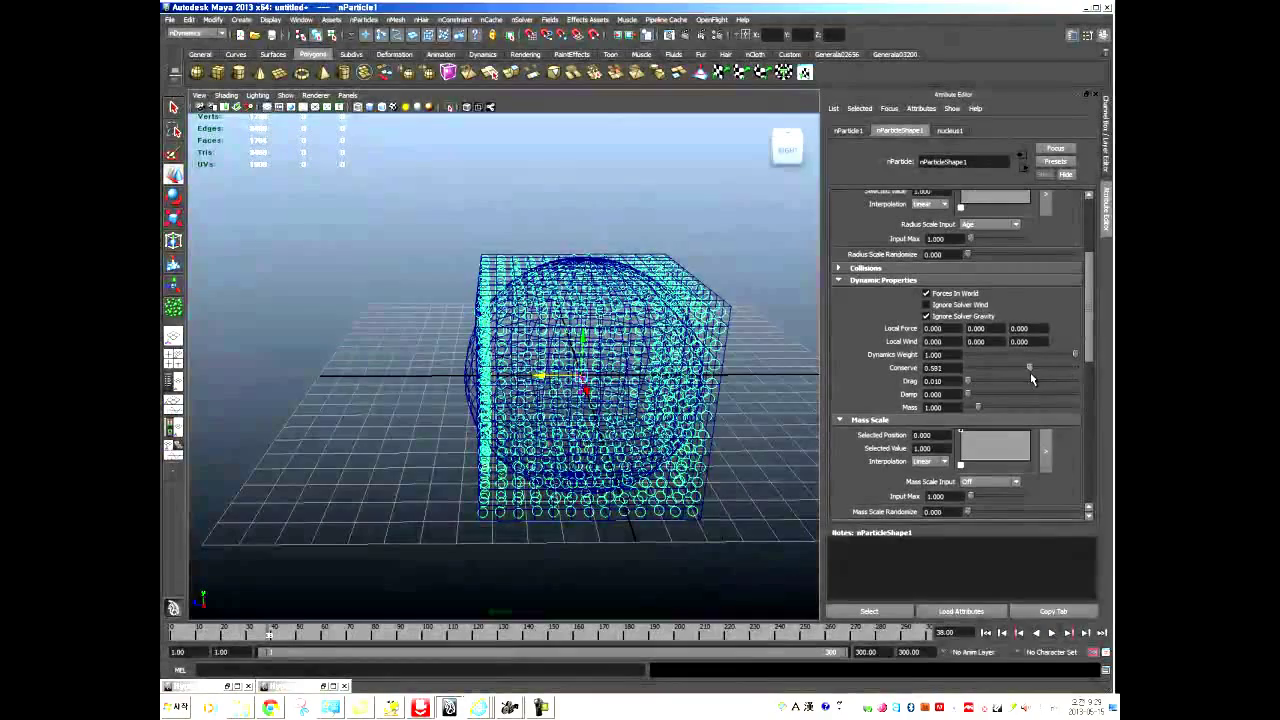
click(985, 632)
click(1052, 633)
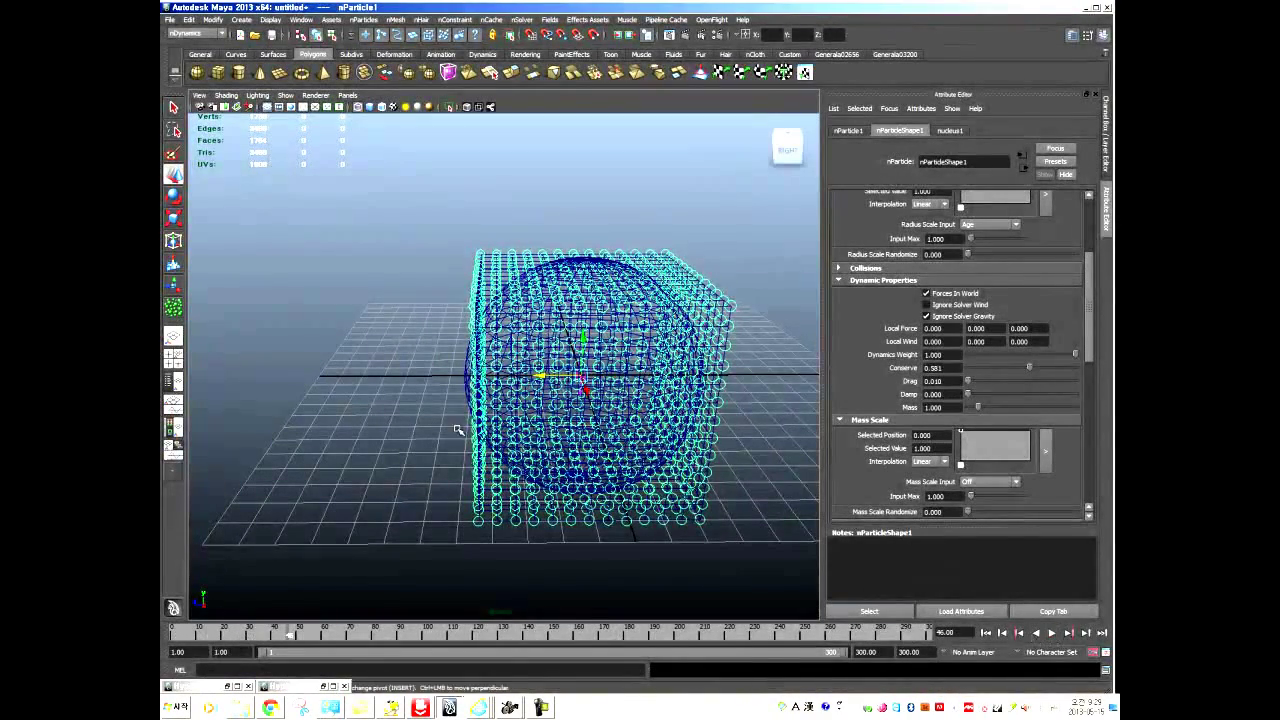
alt+drag(380, 410, 551, 466)
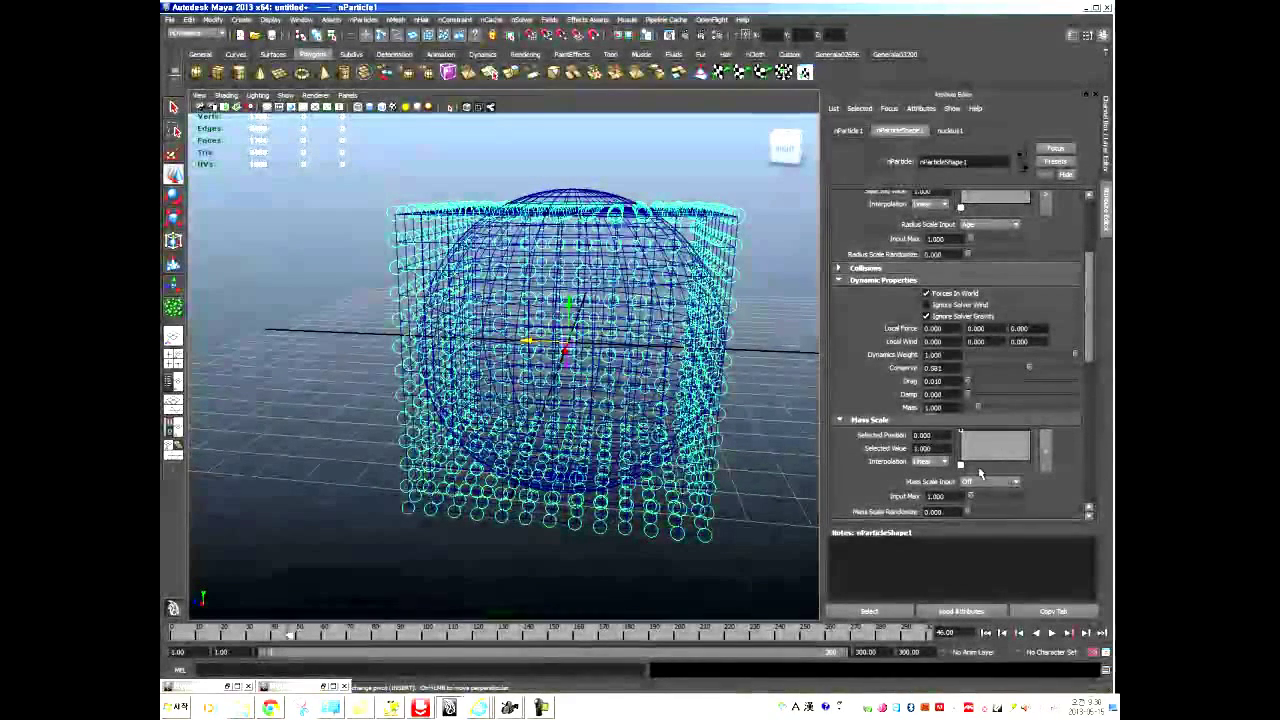
alt+drag(512, 389, 491, 463)
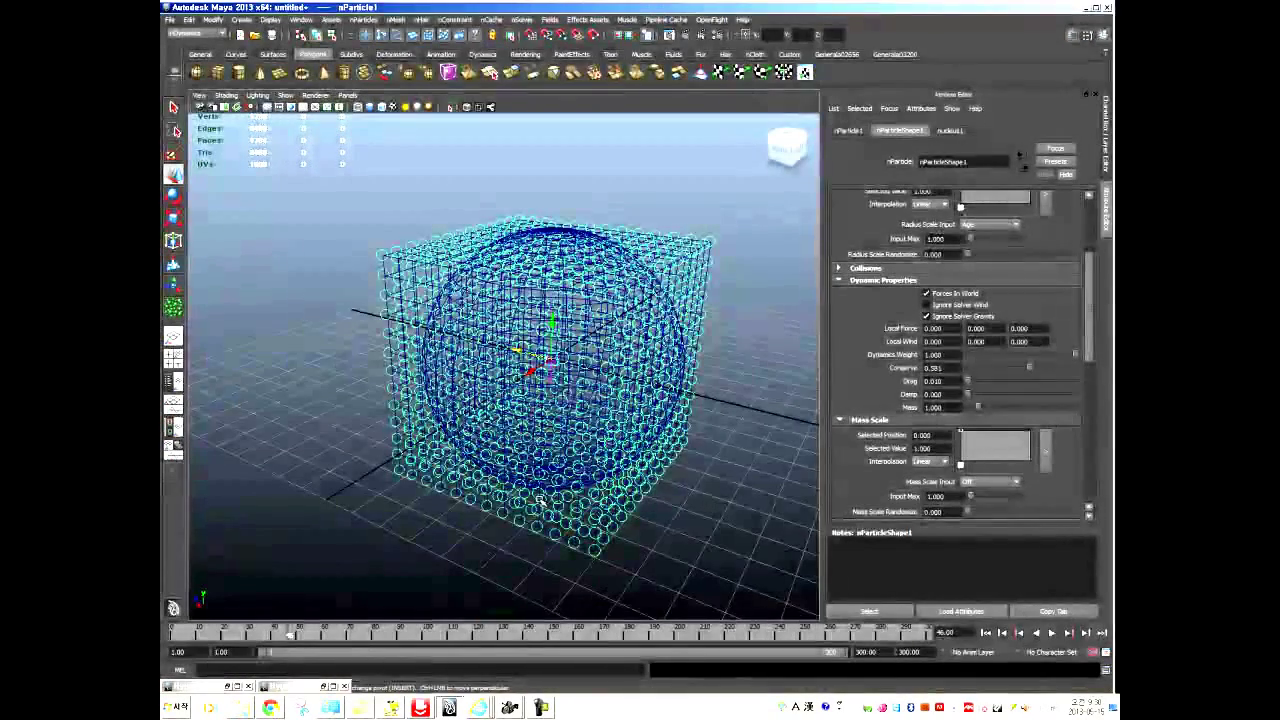
alt+drag(510, 385, 515, 425)
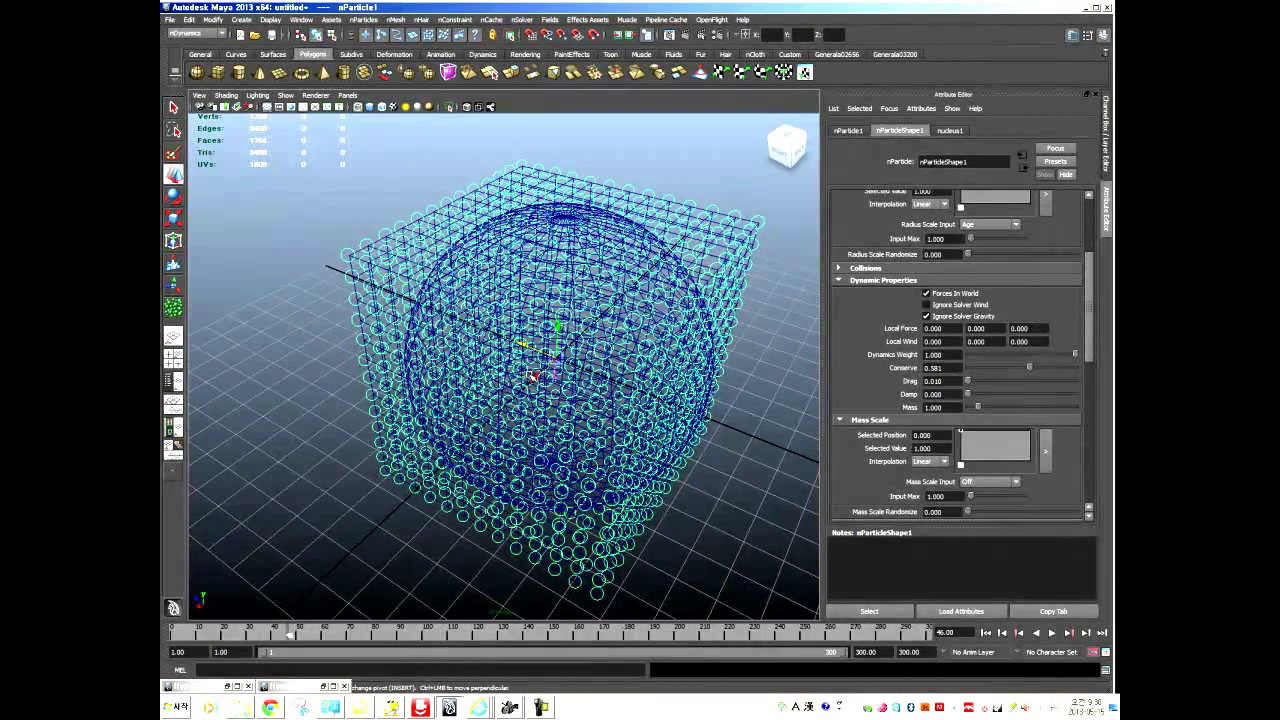
Set the cubeBShape goal weight to 0 and the sphereAShape weight to 0.5, and replay from the first frame.
scroll(1089, 449, down, 10)
scroll(1089, 449, down, 1)
double_click(947, 407)
text(000)
key(Return)
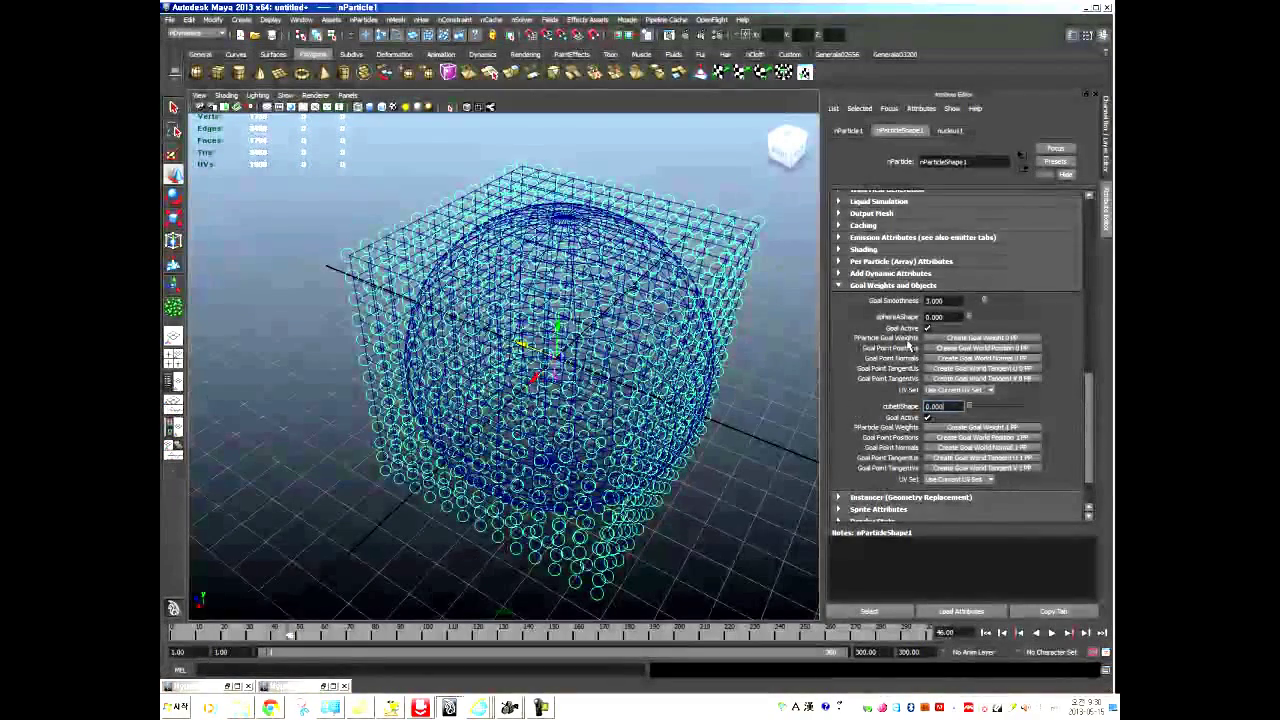
double_click(945, 317)
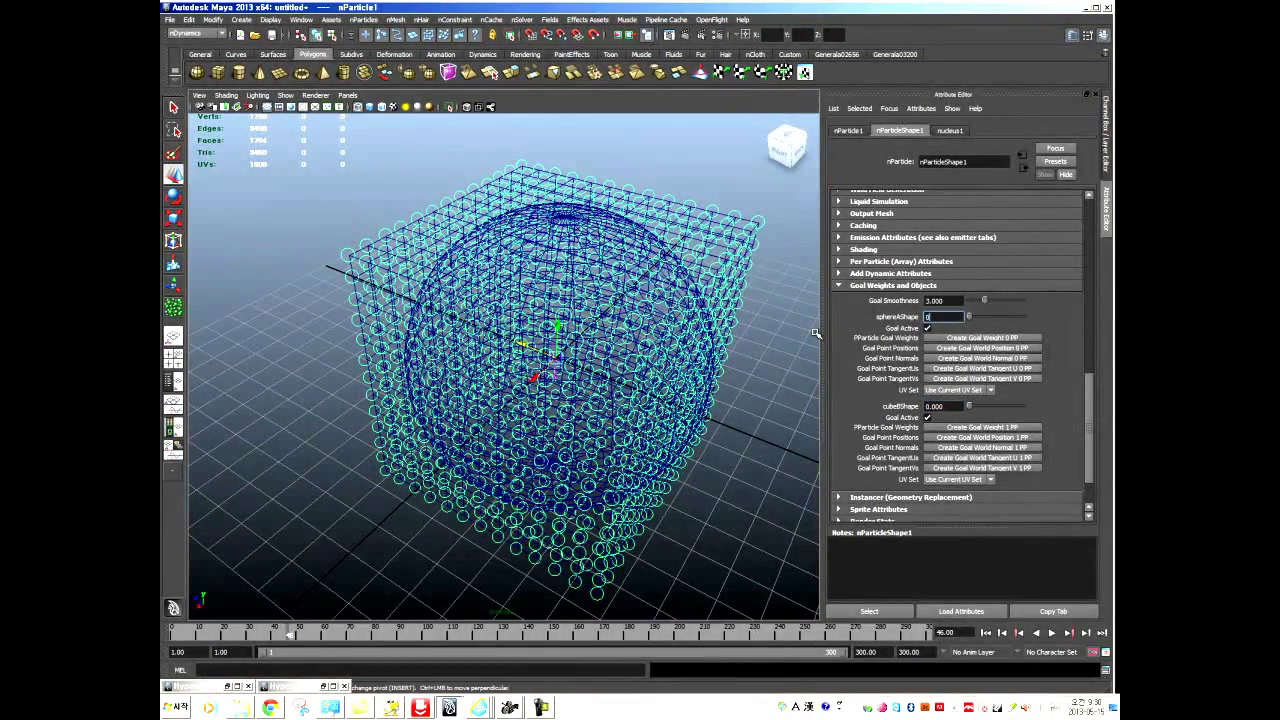
click(986, 632)
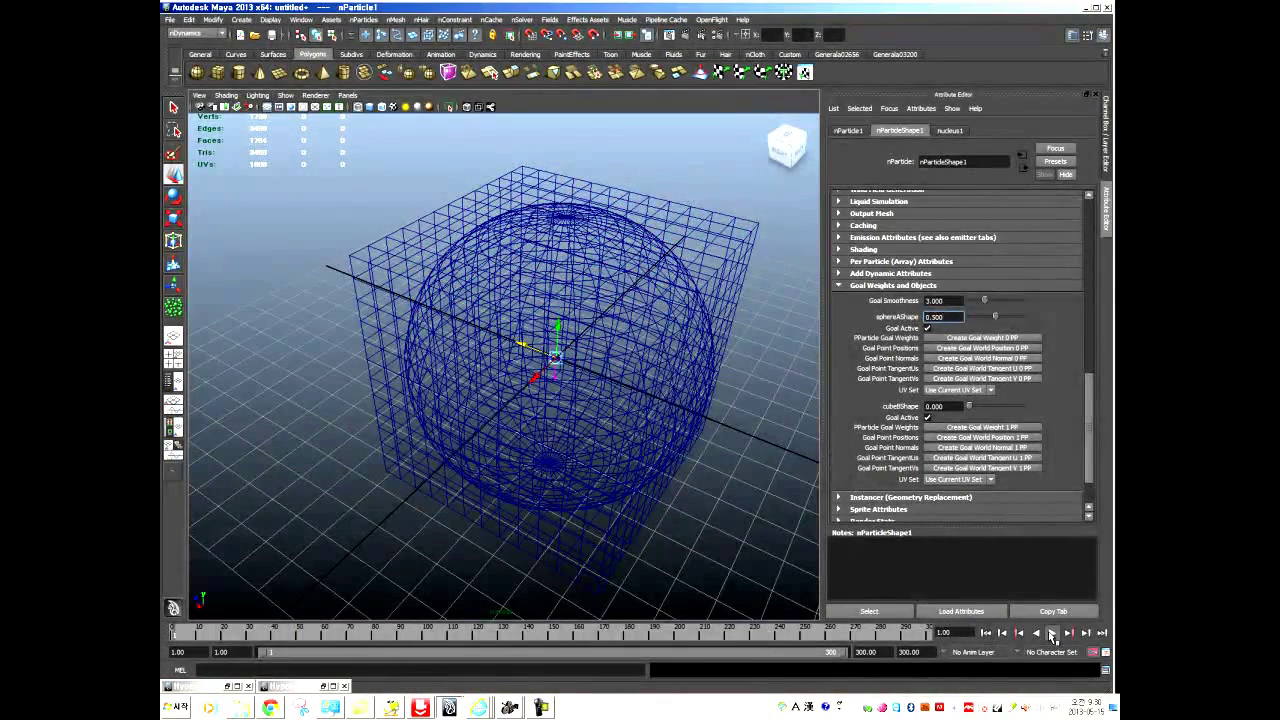
click(1052, 632)
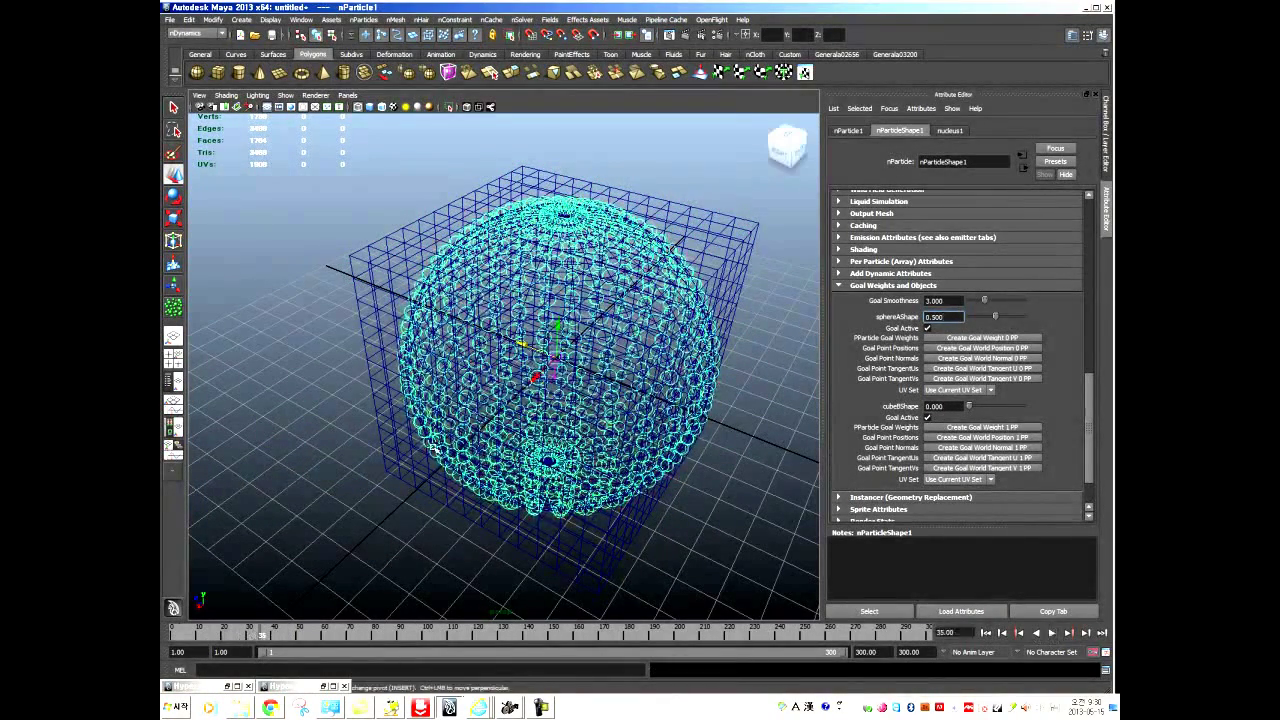
Try hiding only cubeB around the particle sphere, and undo the hide.
alt+drag(264, 281, 386, 262)
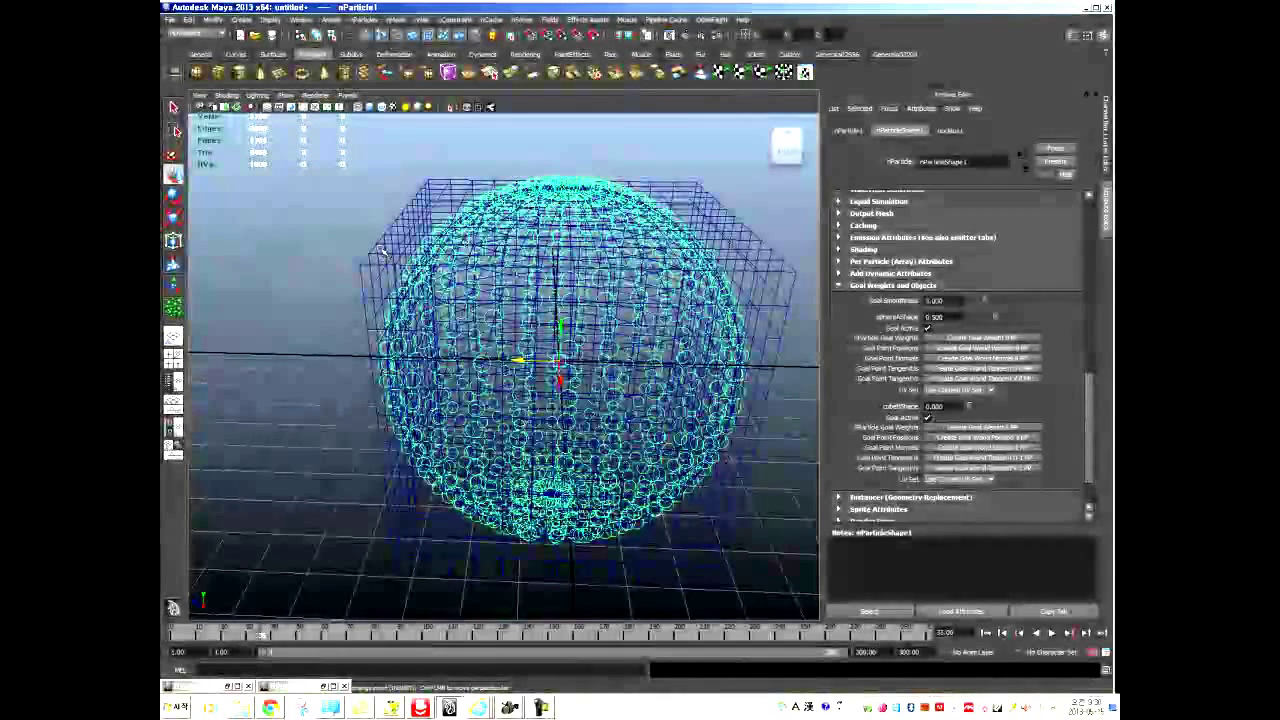
click(390, 242)
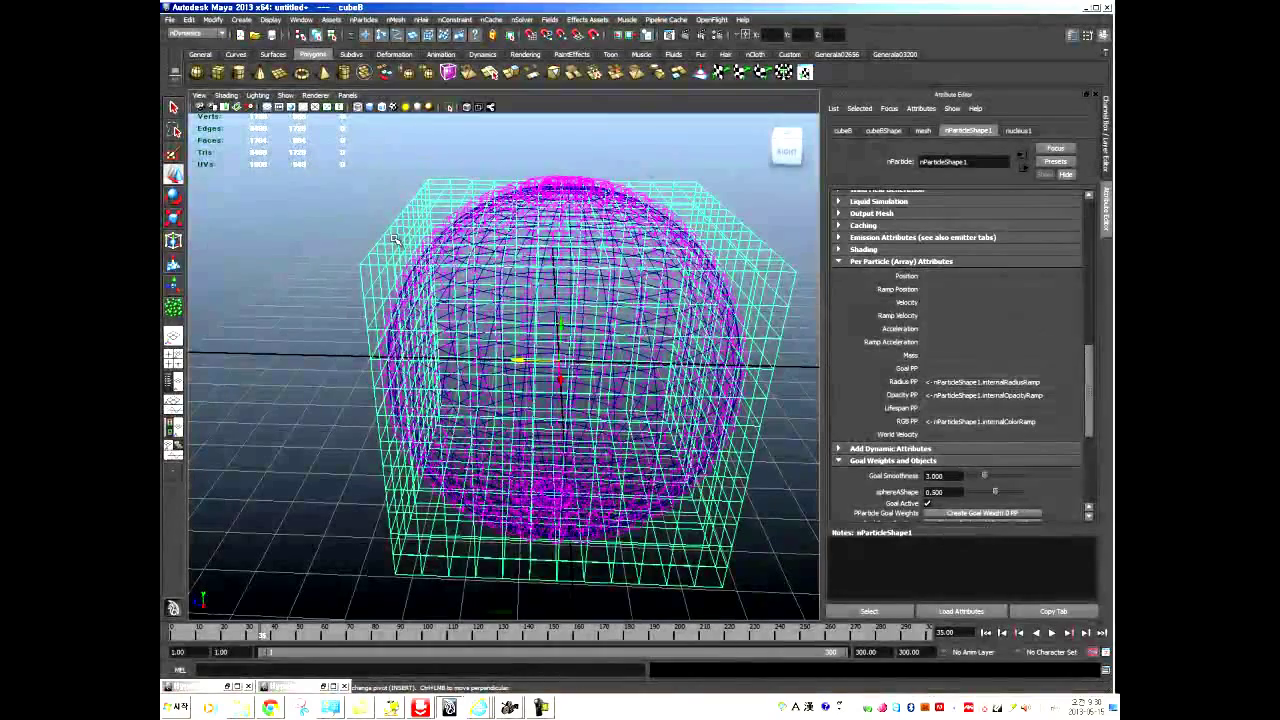
key(Delete)
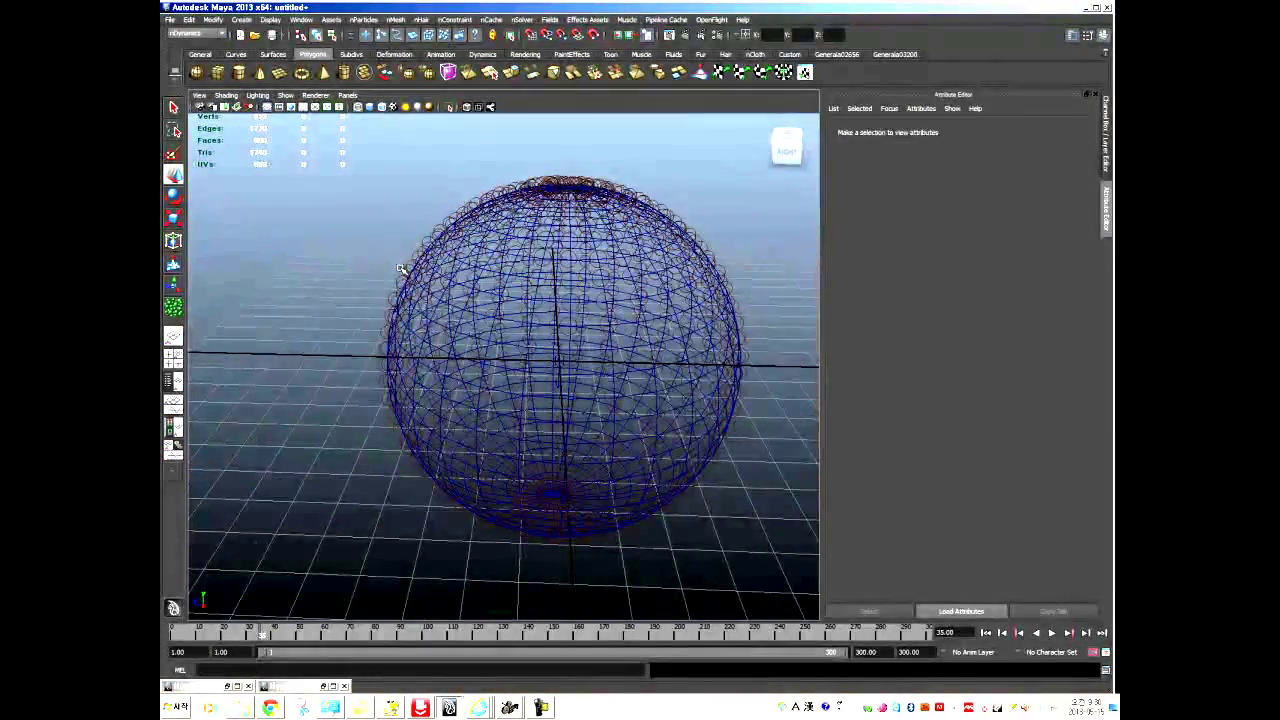
key(ctrl+z)
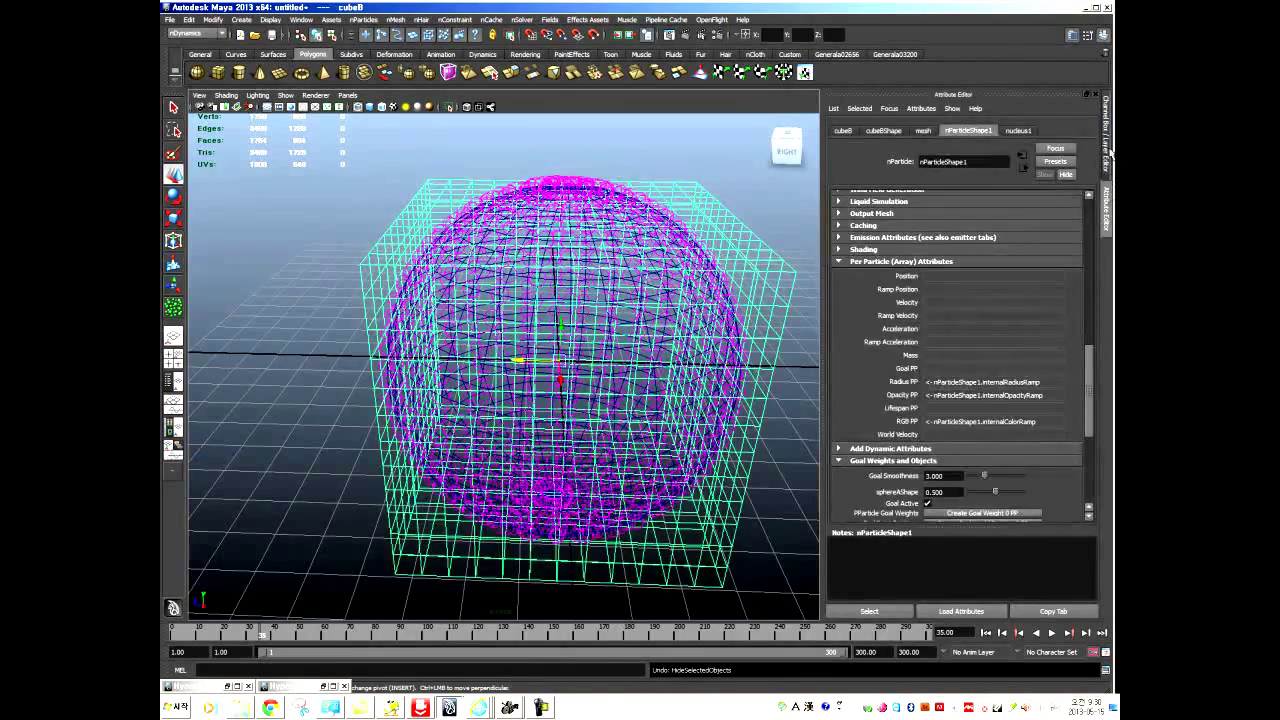
Hide the mesh display layer, deselect everything, and show the particles in smooth shaded display.
click(1105, 150)
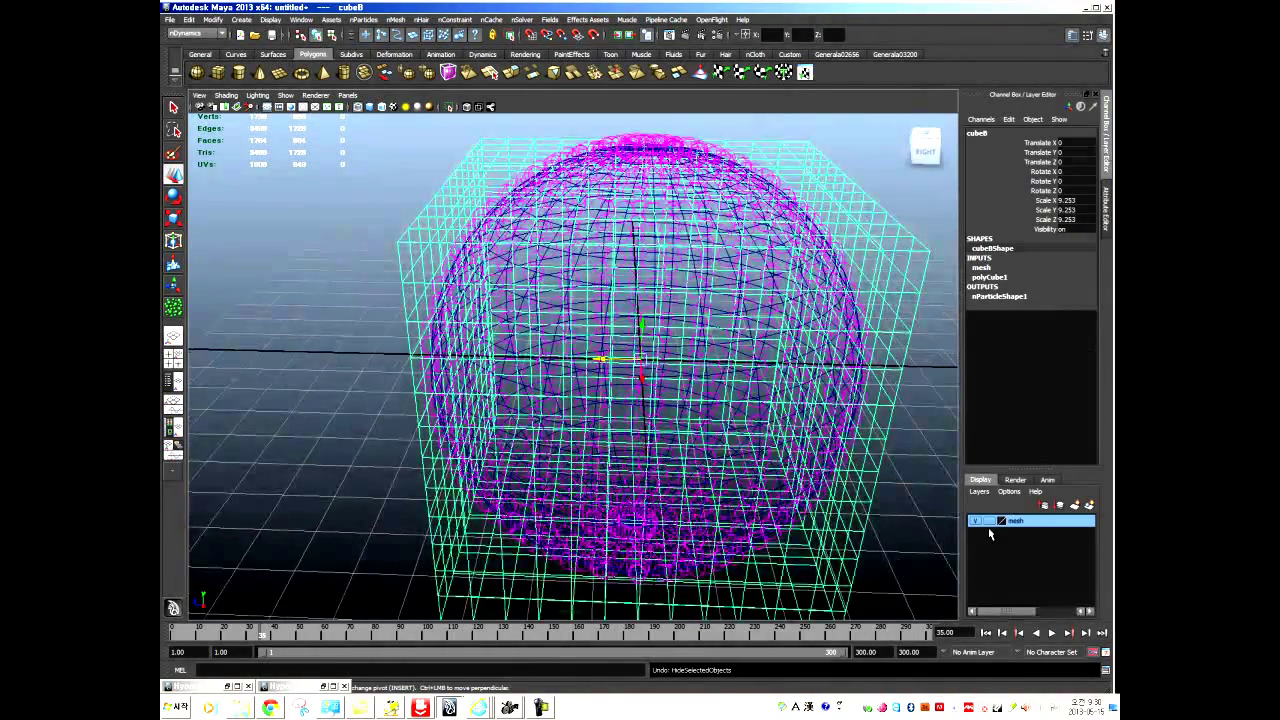
click(978, 522)
click(571, 449)
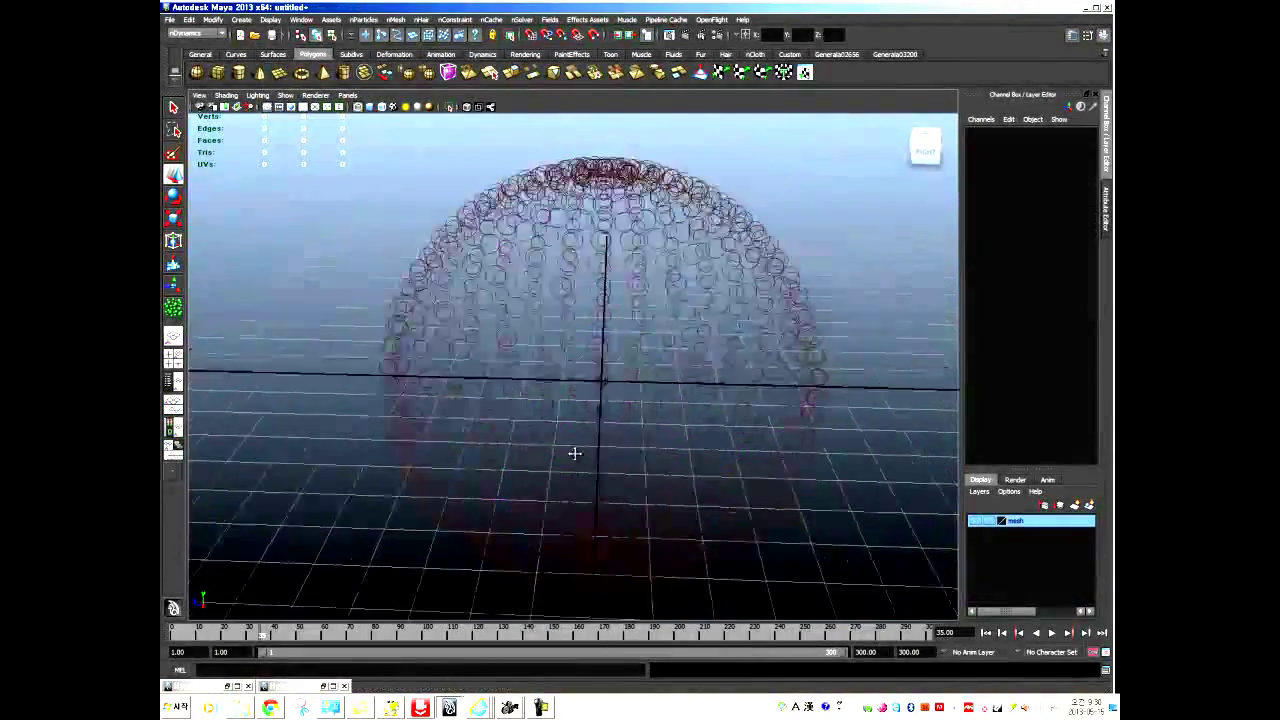
key(5)
scroll(534, 443, down, 4)
mouse_move(460, 431)
alt+mouse_down()
mouse_move(440, 397)
mouse_move(463, 426)
alt+mouse_up()
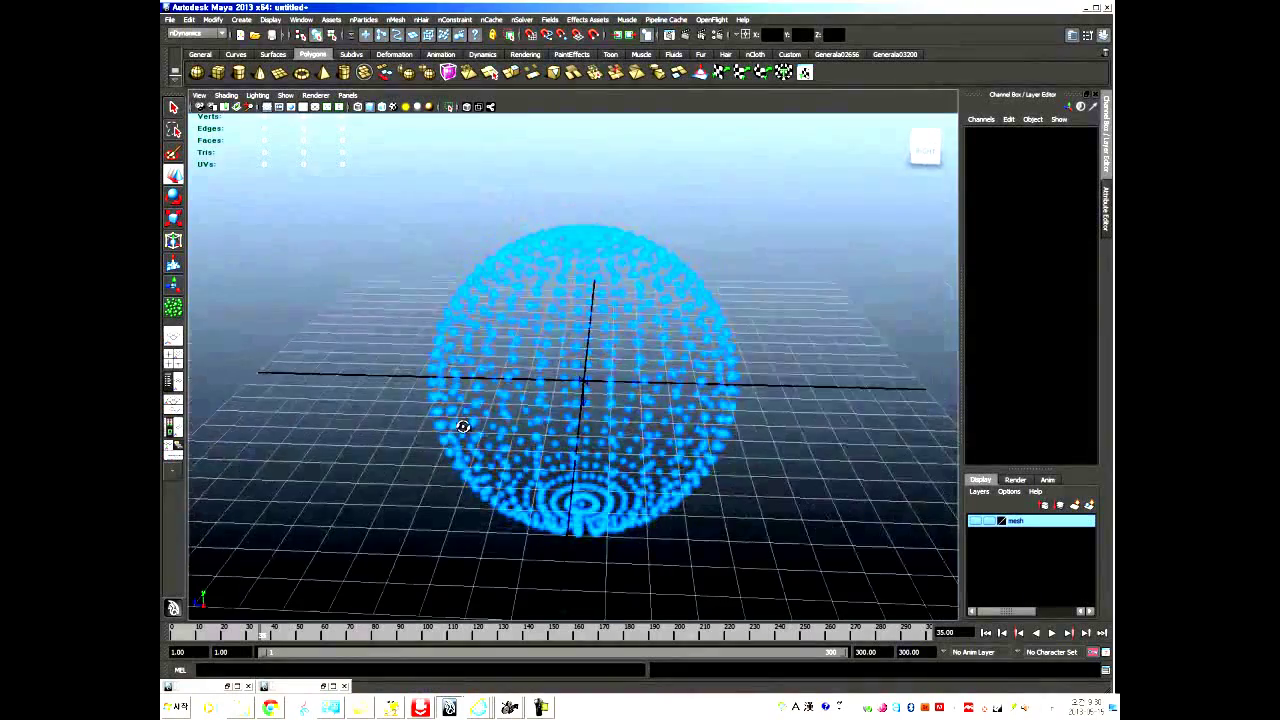
Select the particle sphere in the viewport.
click(428, 352)
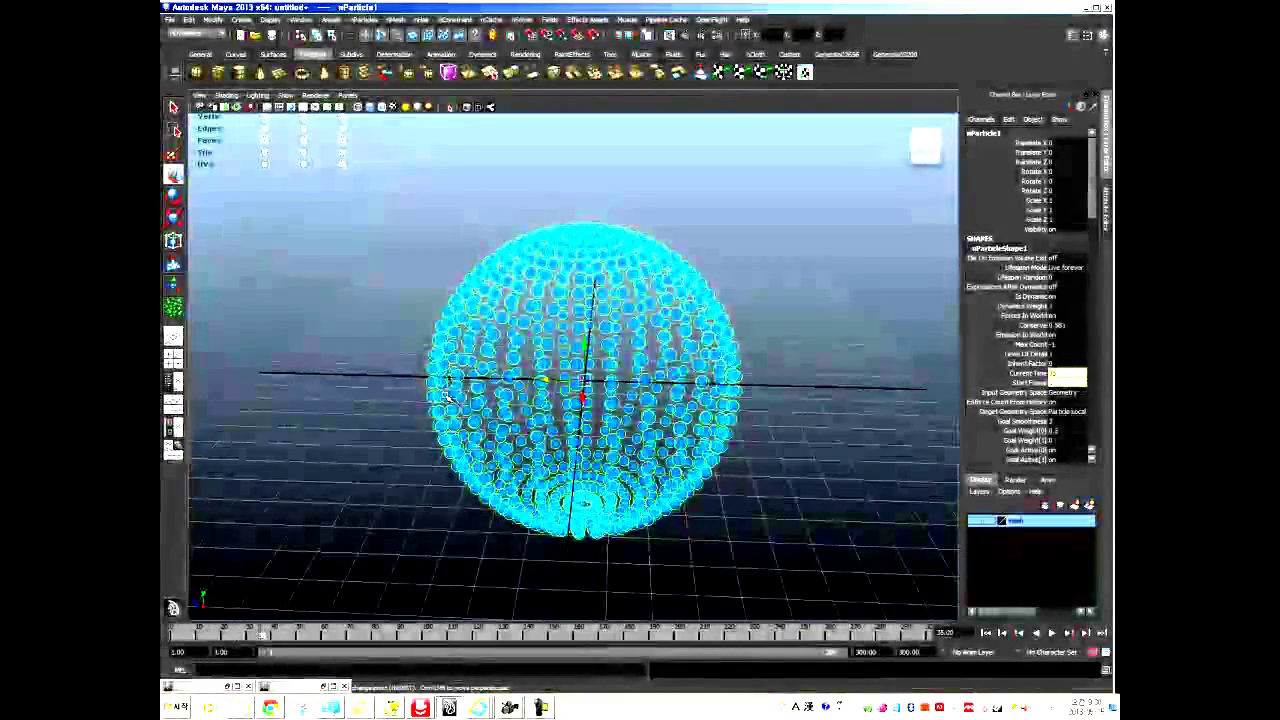
click(410, 355)
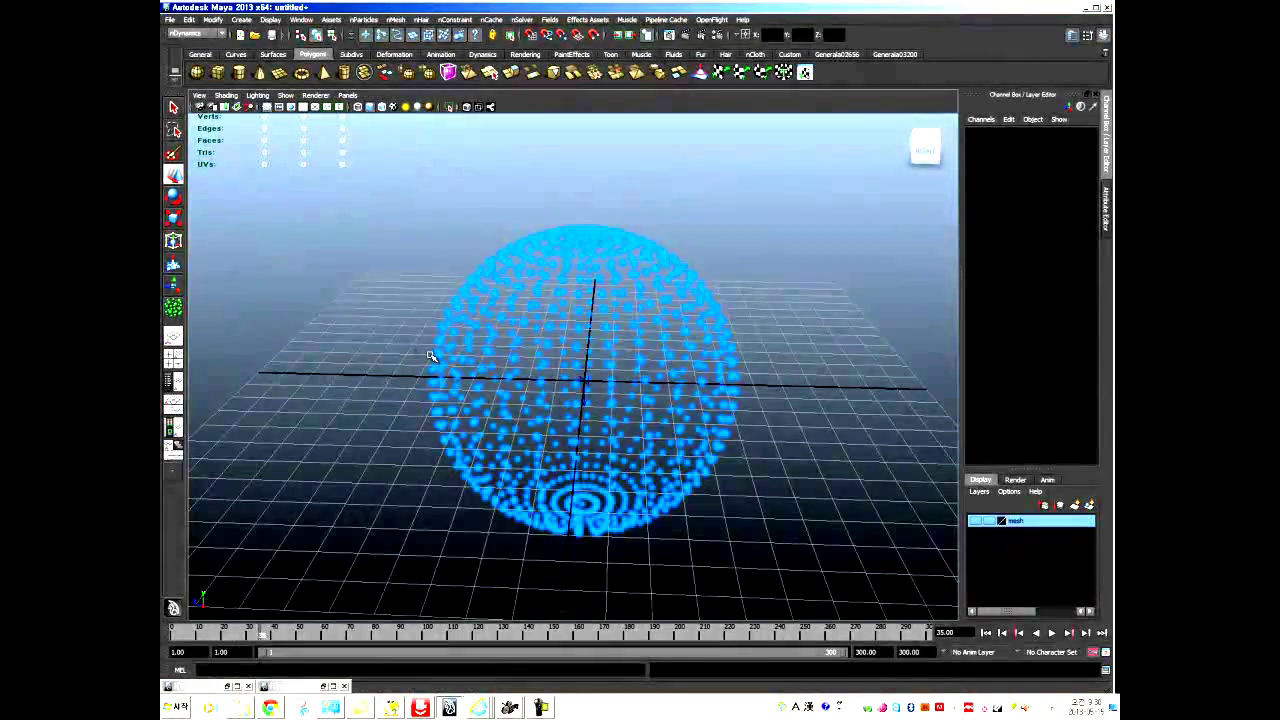
click(436, 358)
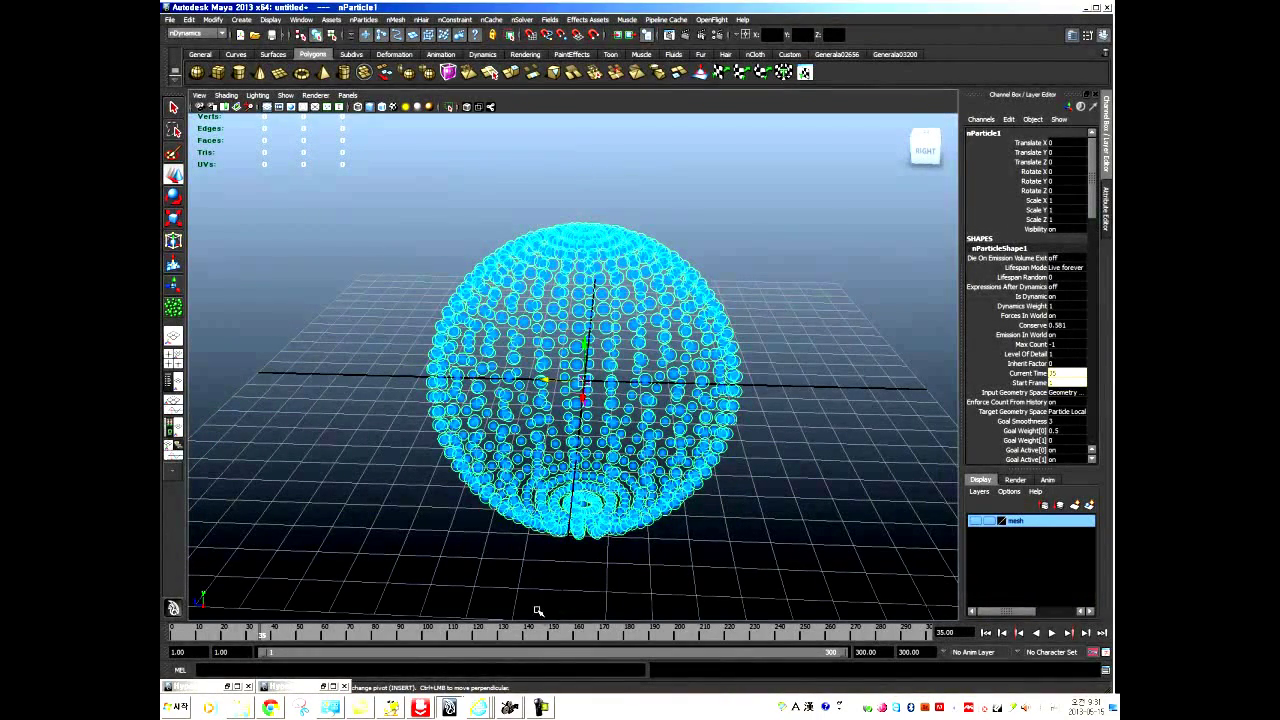
Switch to FCheck and preview the animated Bee image sequence, stopping the playback once viewed.
click(513, 712)
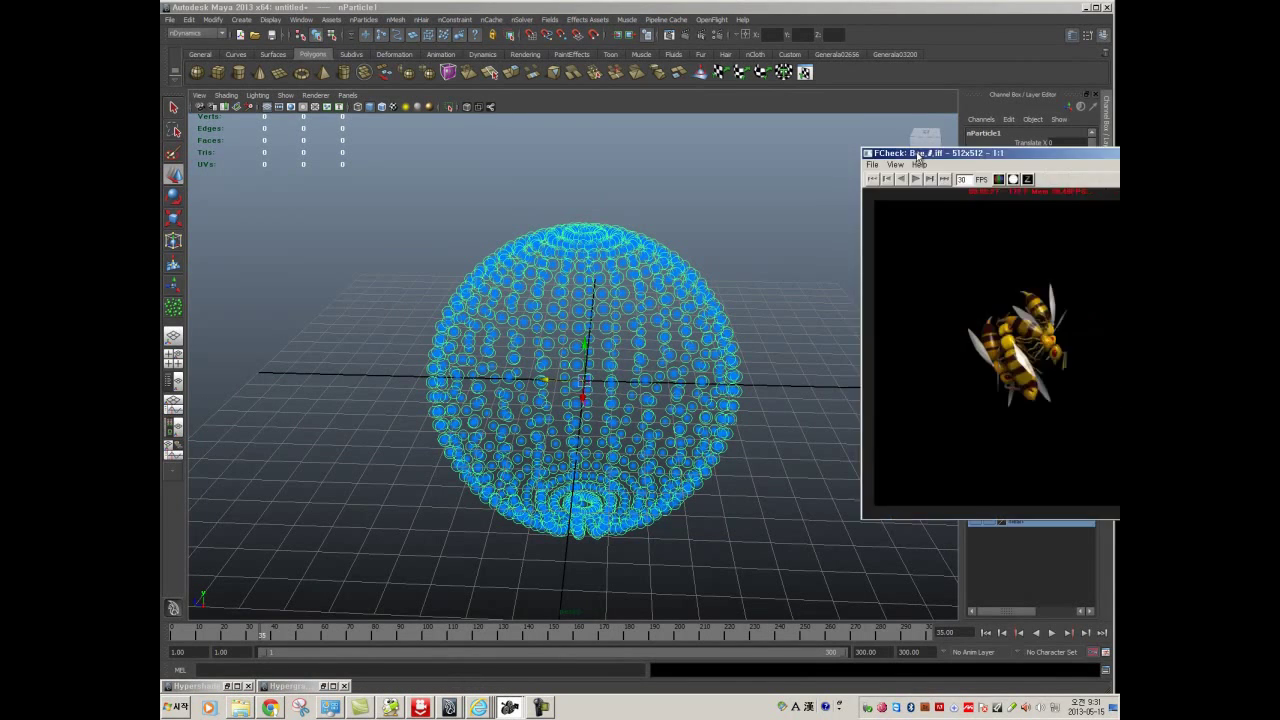
drag(939, 147, 581, 109)
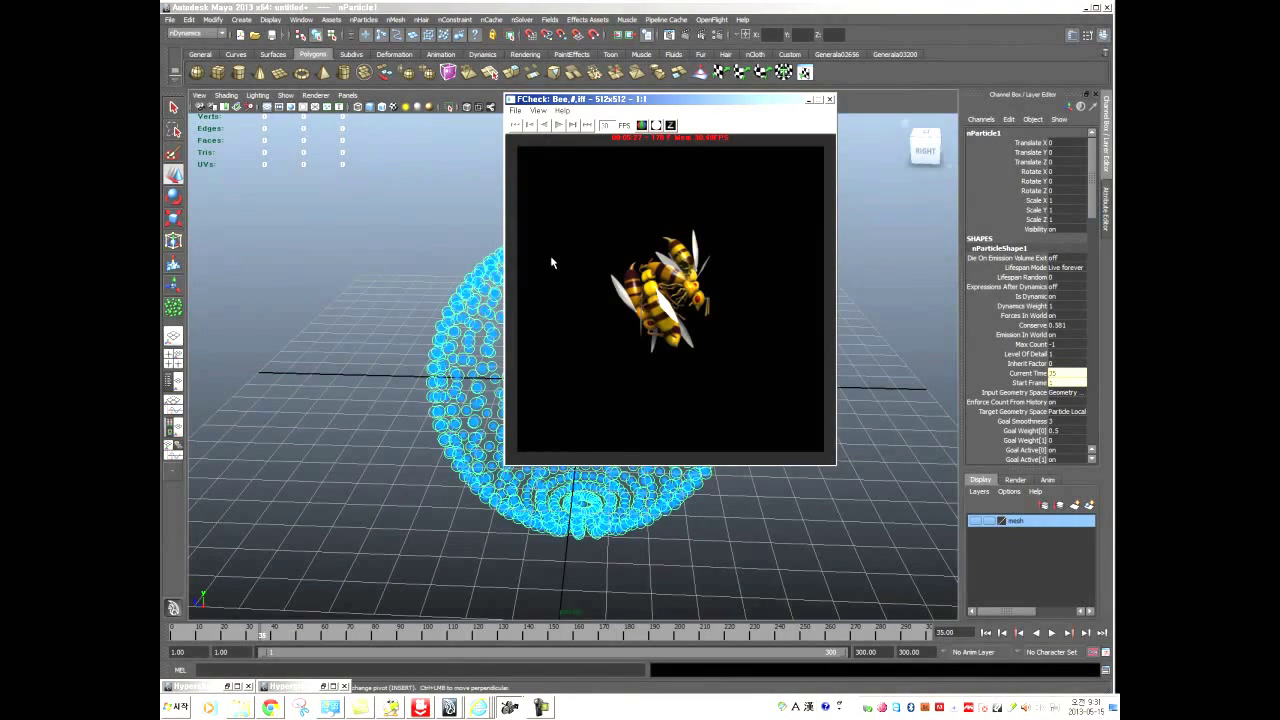
click(558, 125)
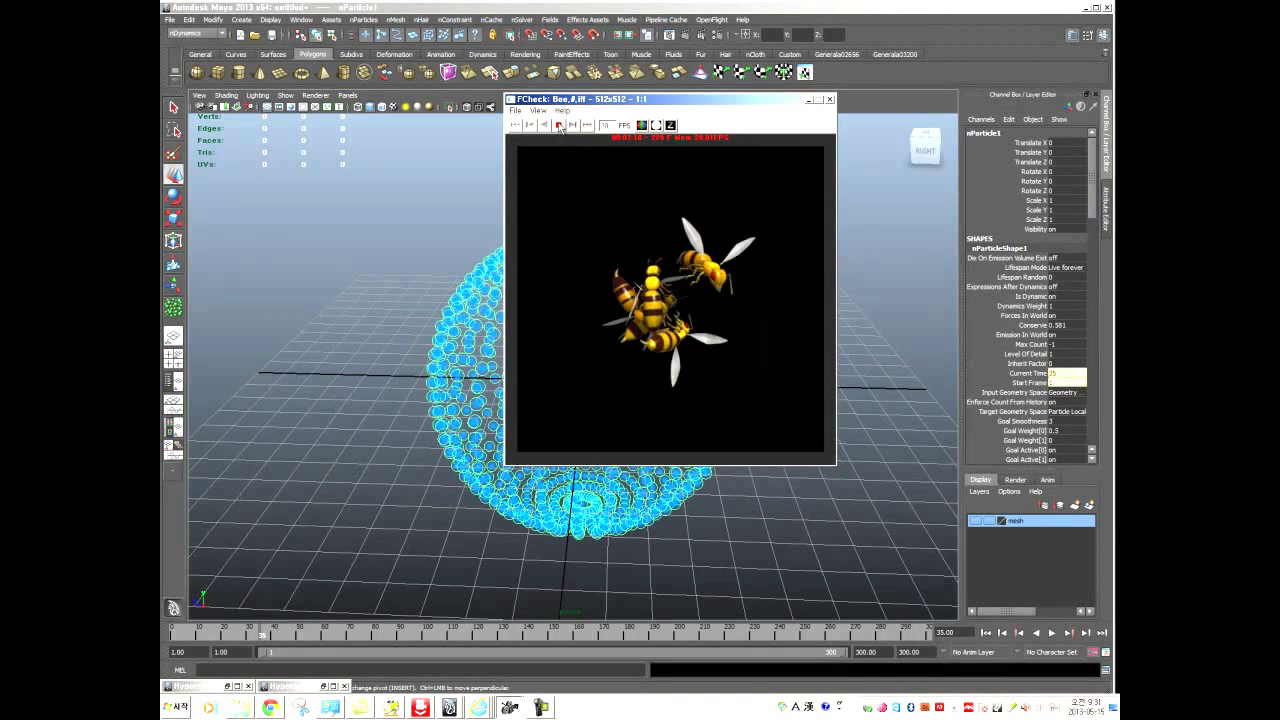
click(560, 125)
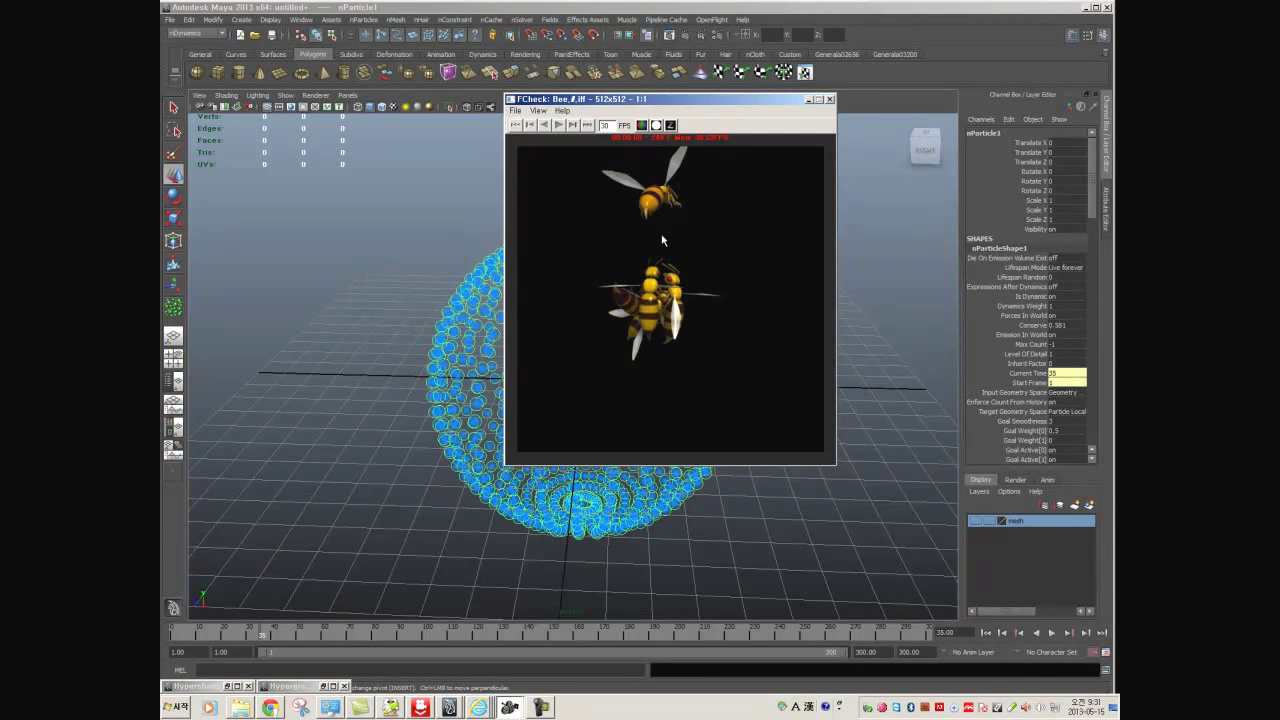
Check the alpha channel of the Bee images, return to the color view, and put the FCheck window away.
drag(665, 104, 933, 25)
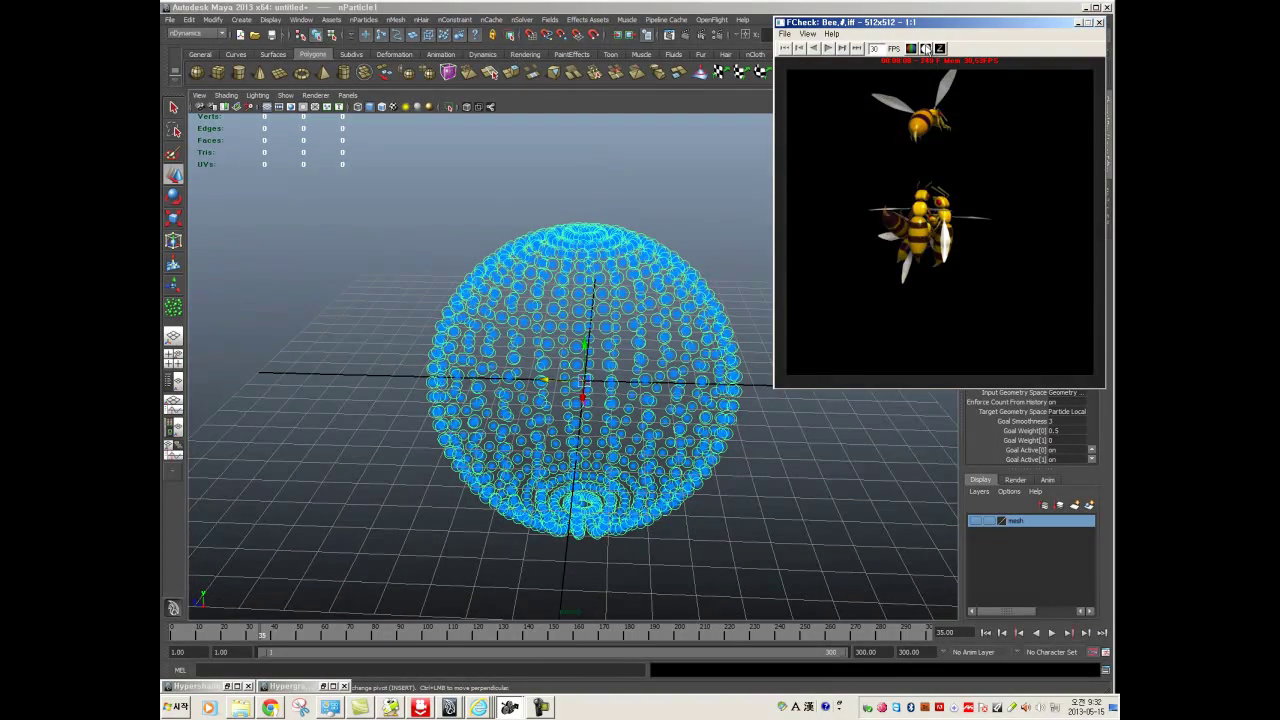
click(925, 48)
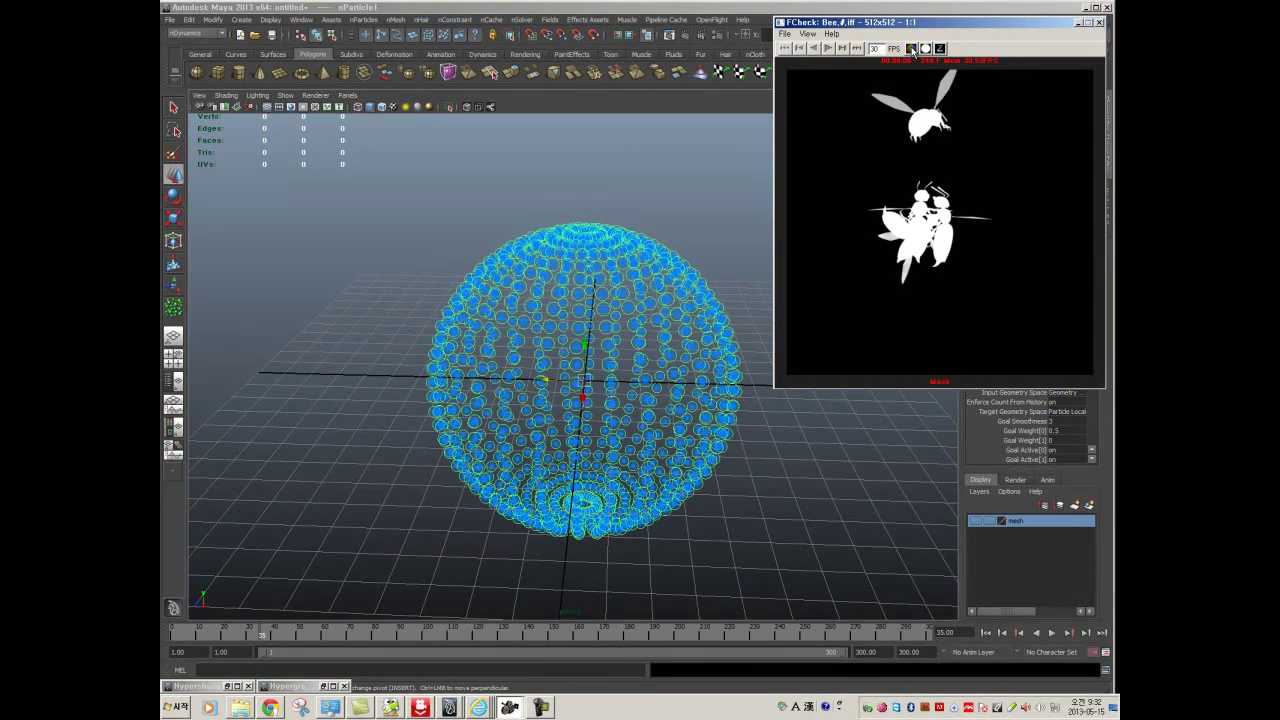
click(911, 48)
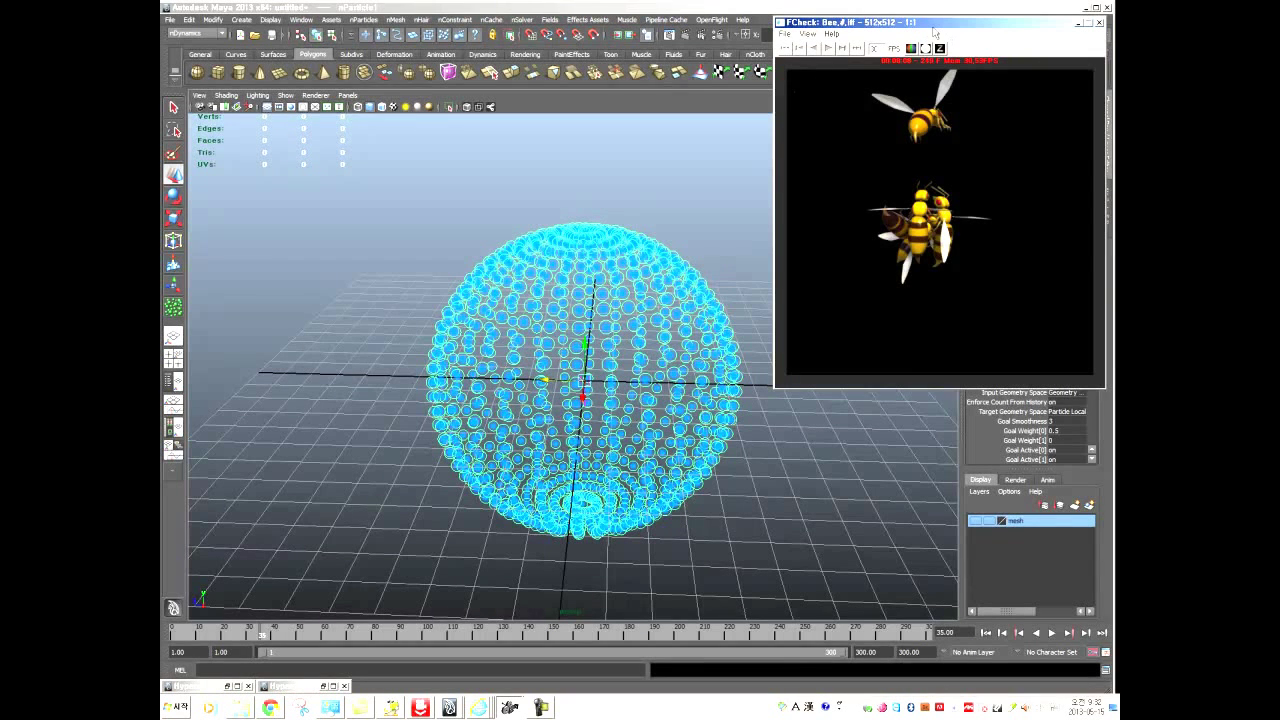
drag(994, 25, 1008, 35)
click(1113, 32)
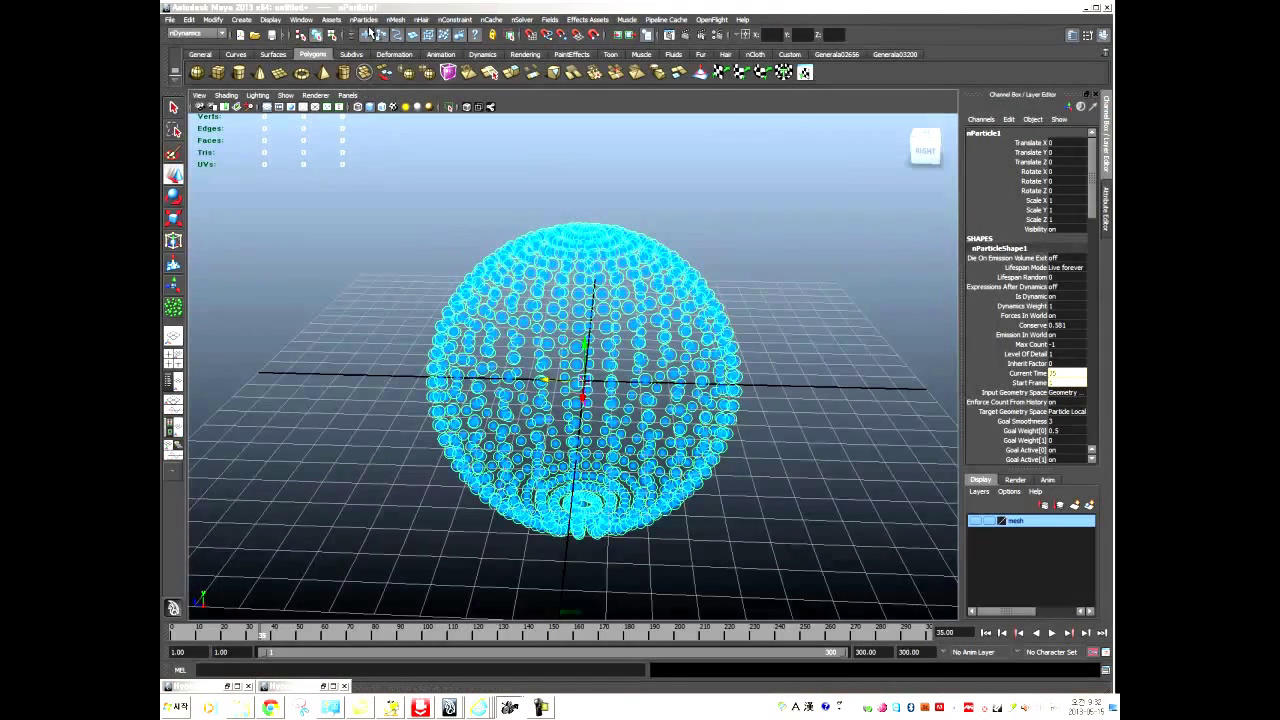
Start the Sprite Wizard on the selected nParticles and load Bee.0000.iff from the goal_sprite_Bee Bee_Group folder as the sprite file.
click(364, 20)
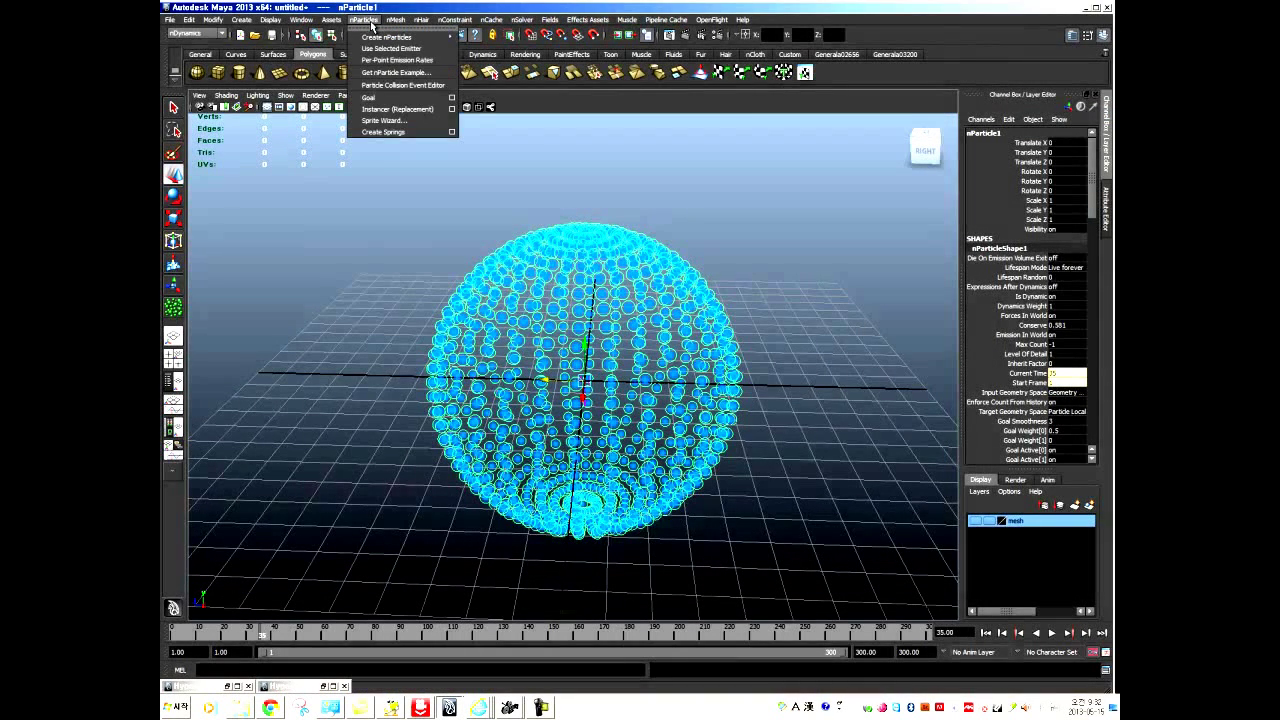
click(385, 120)
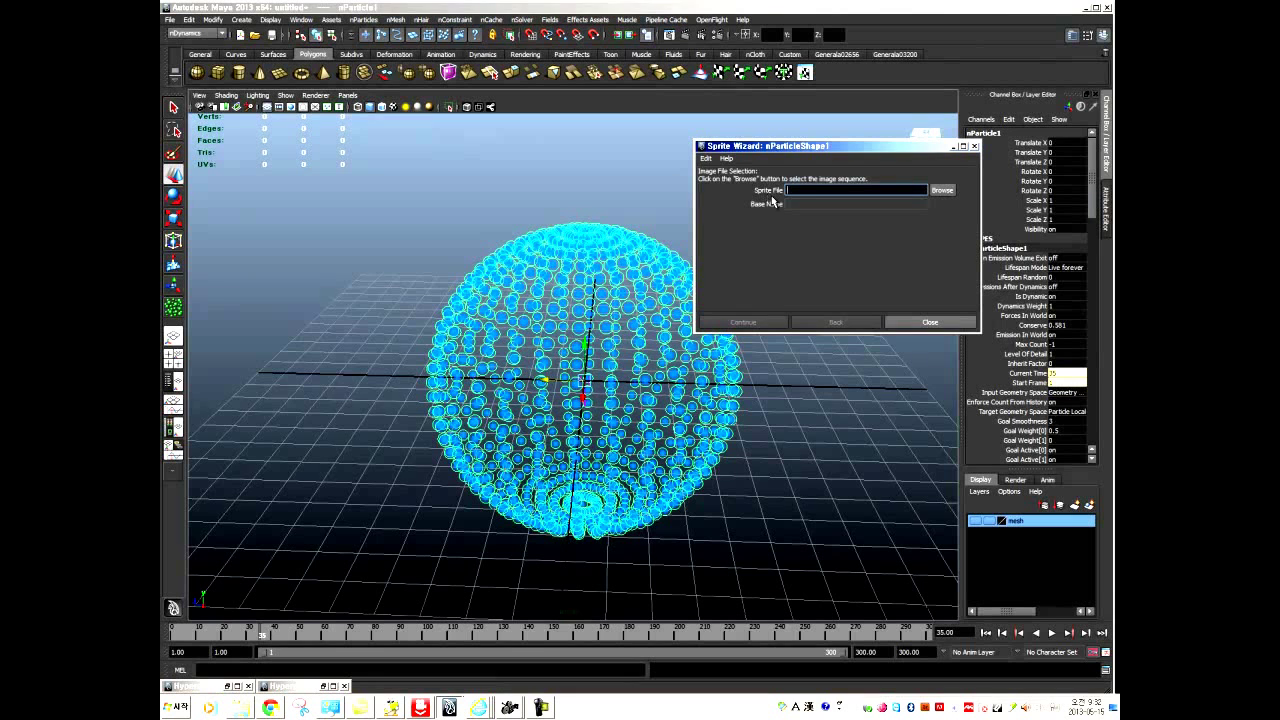
click(947, 192)
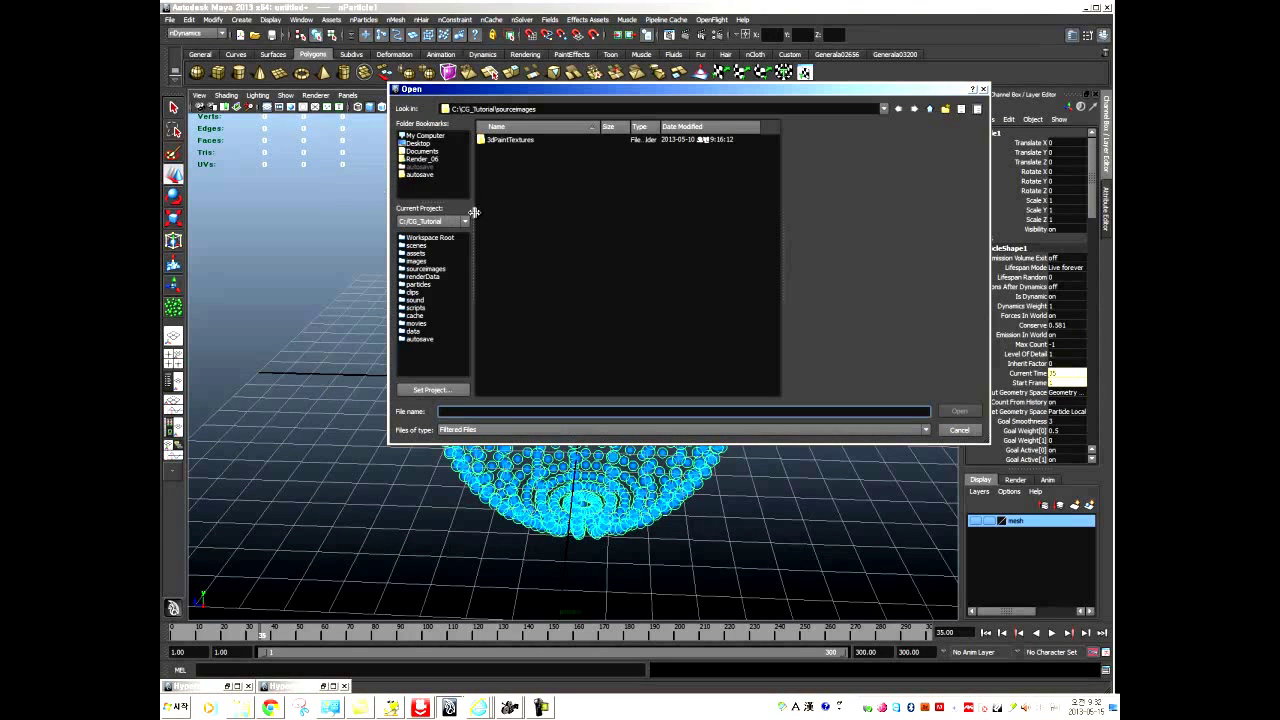
click(884, 109)
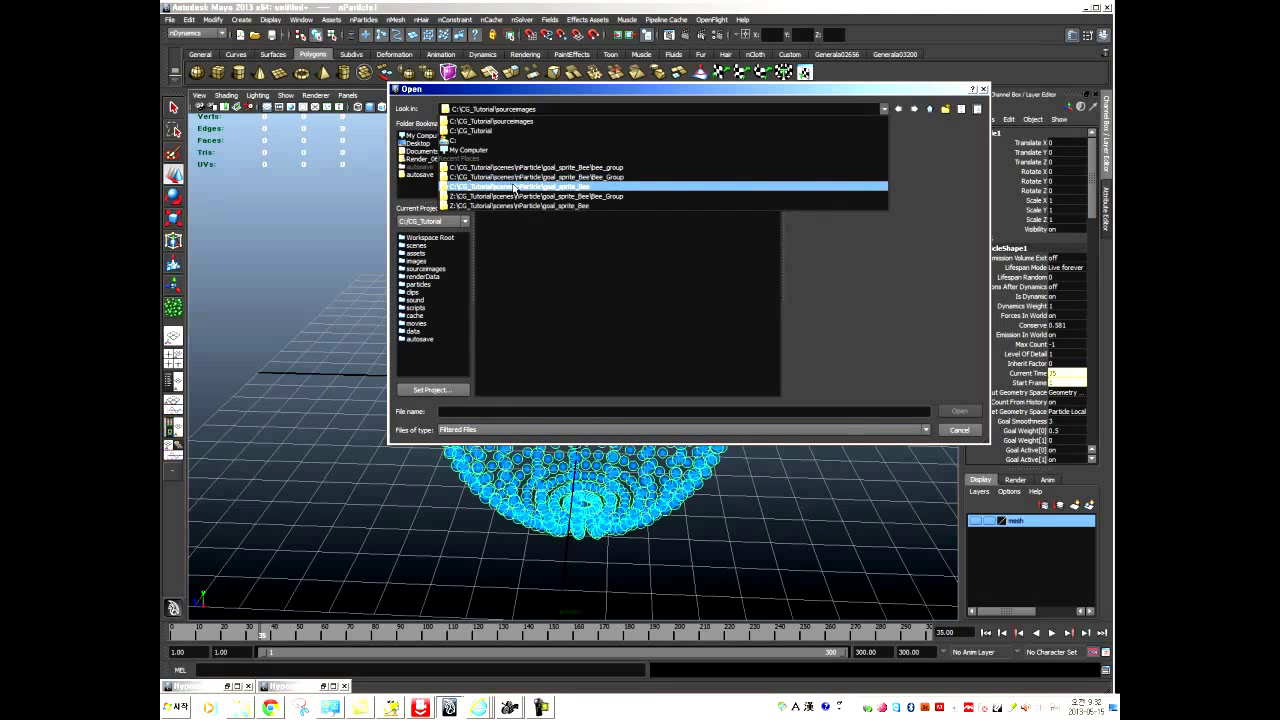
click(518, 177)
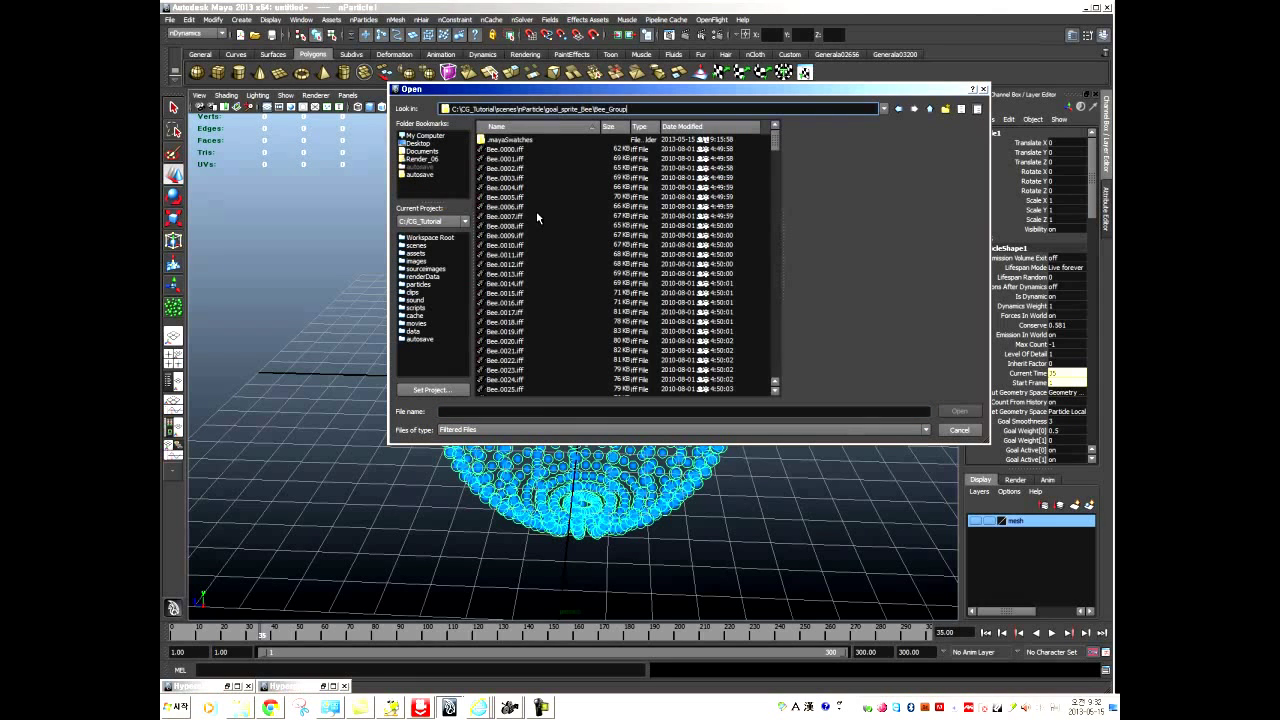
click(505, 149)
mouse_move(776, 138)
mouse_down()
mouse_move(783, 381)
mouse_move(780, 128)
mouse_up()
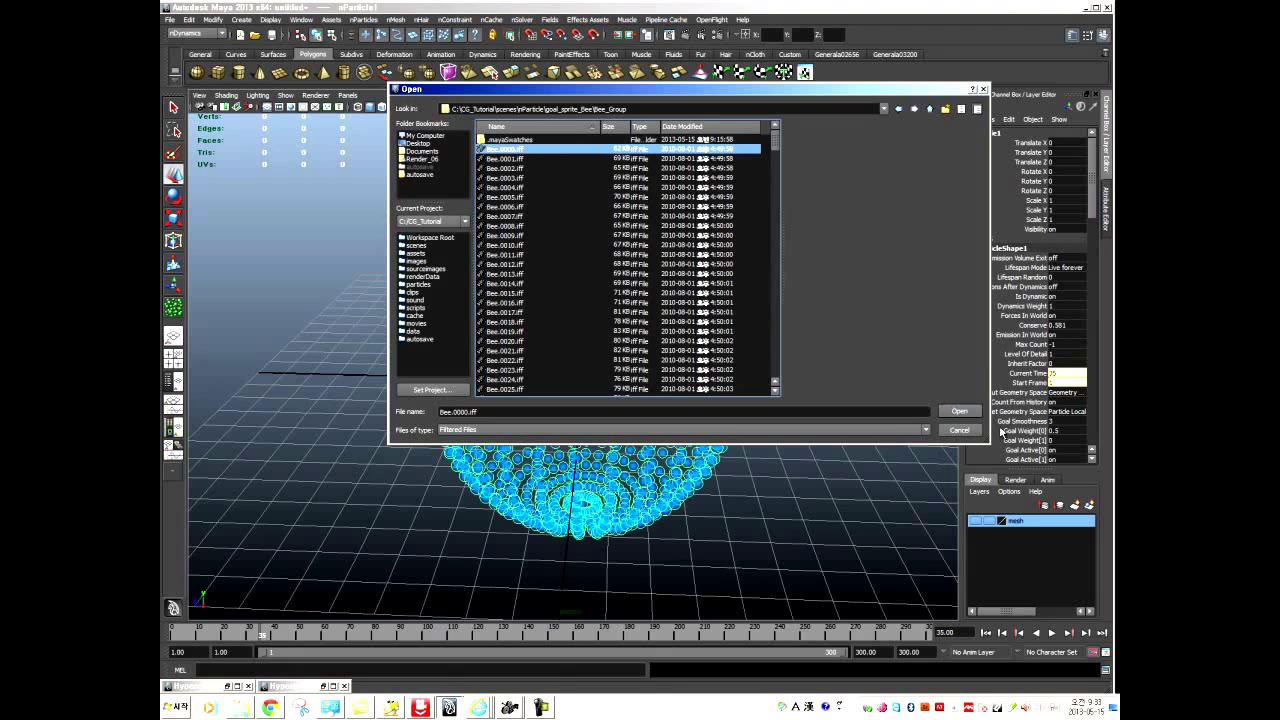
click(960, 413)
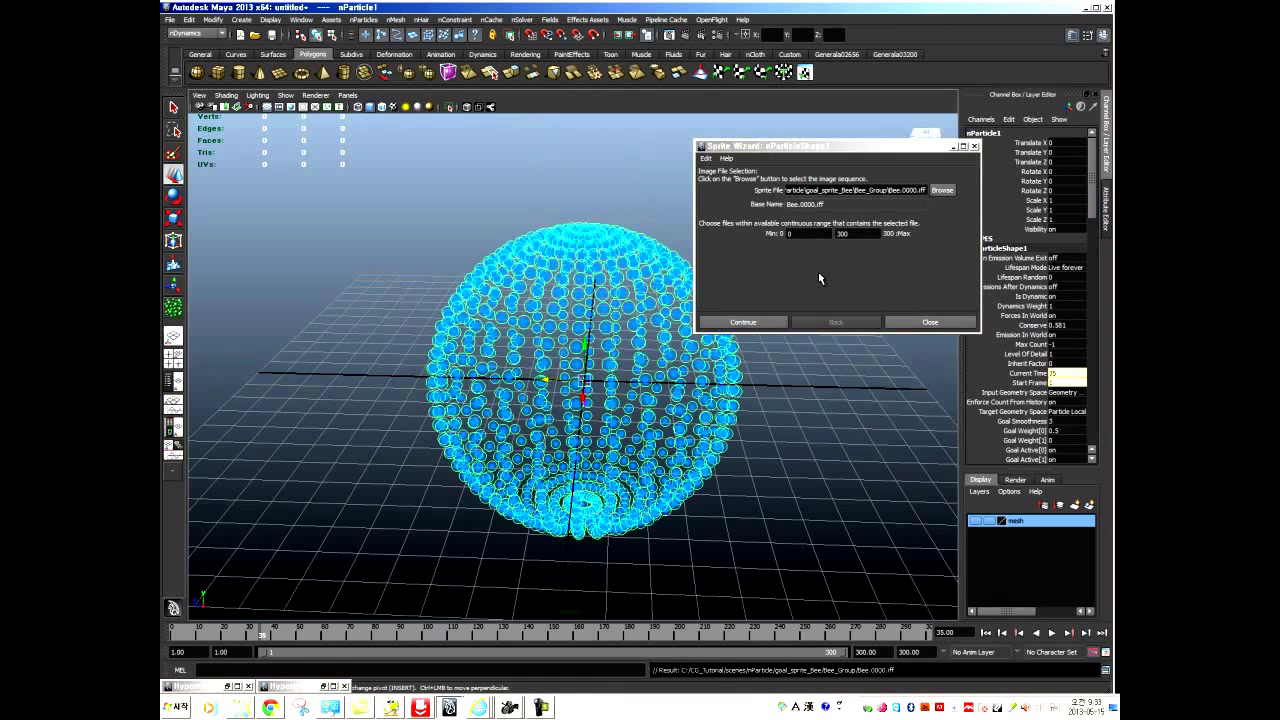
Accept the image range 0 to 300 and choose to cycle through the images for each particle.
double_click(860, 234)
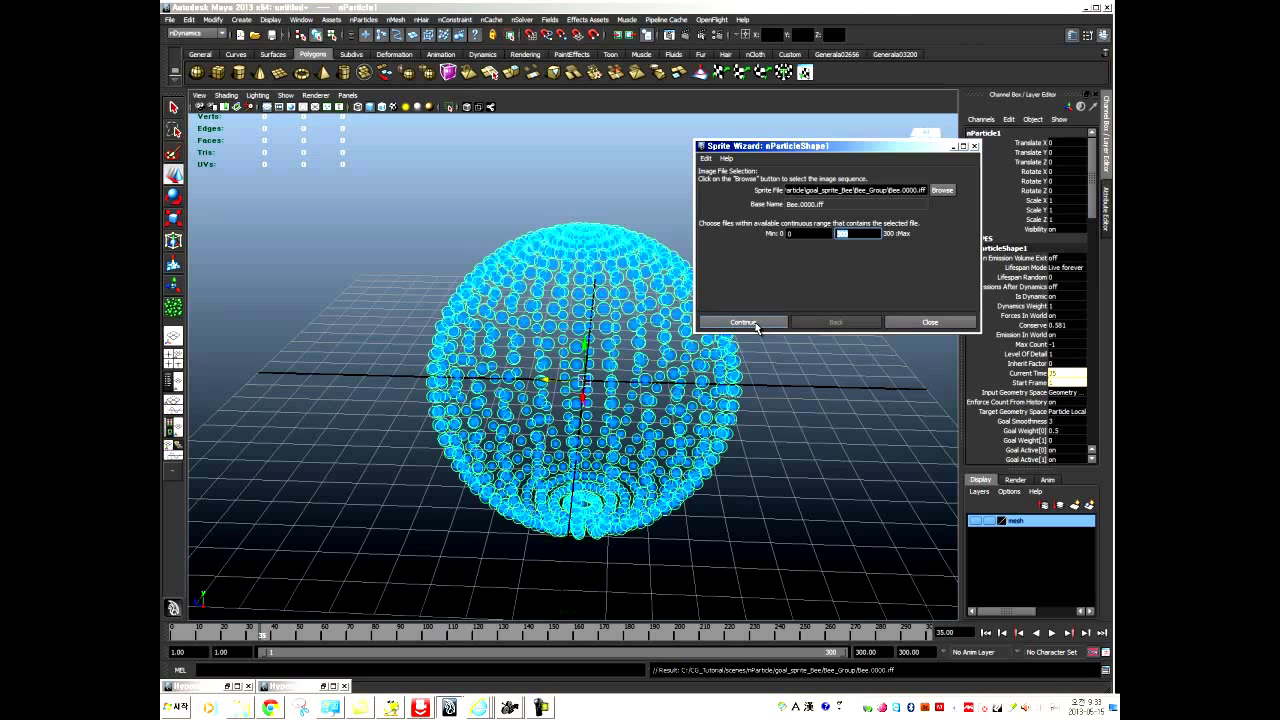
double_click(790, 234)
double_click(861, 234)
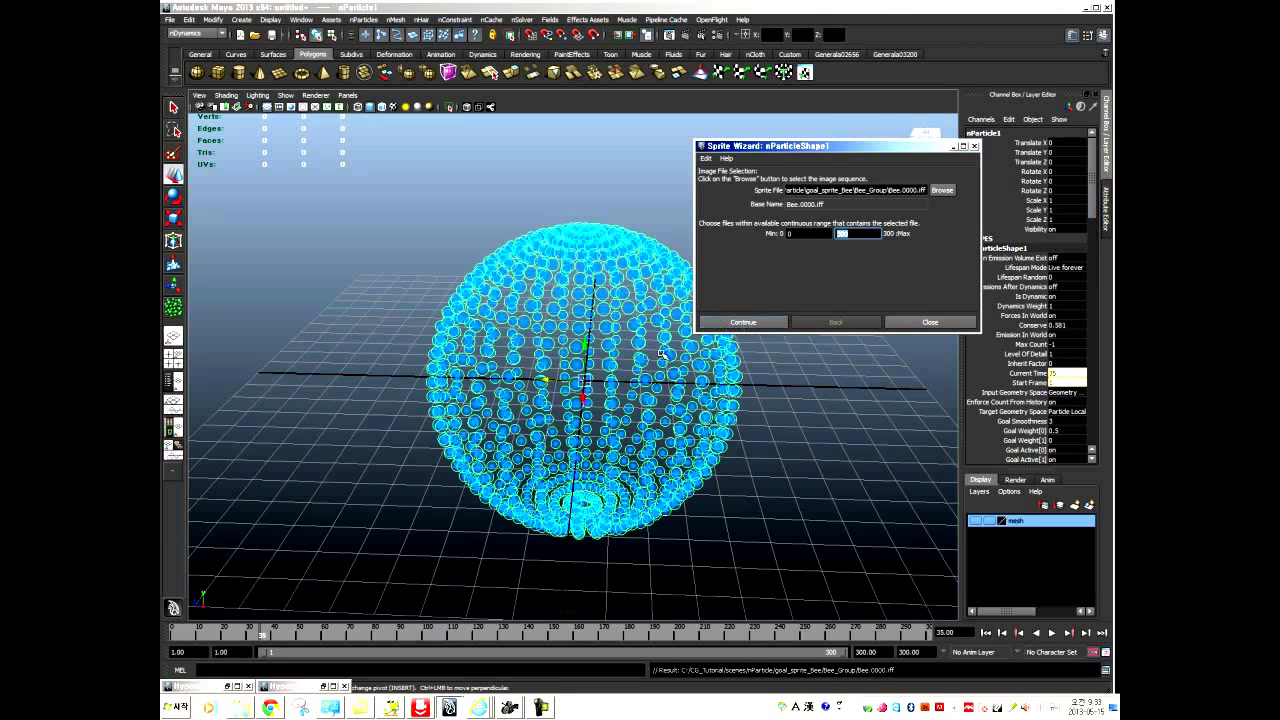
click(758, 322)
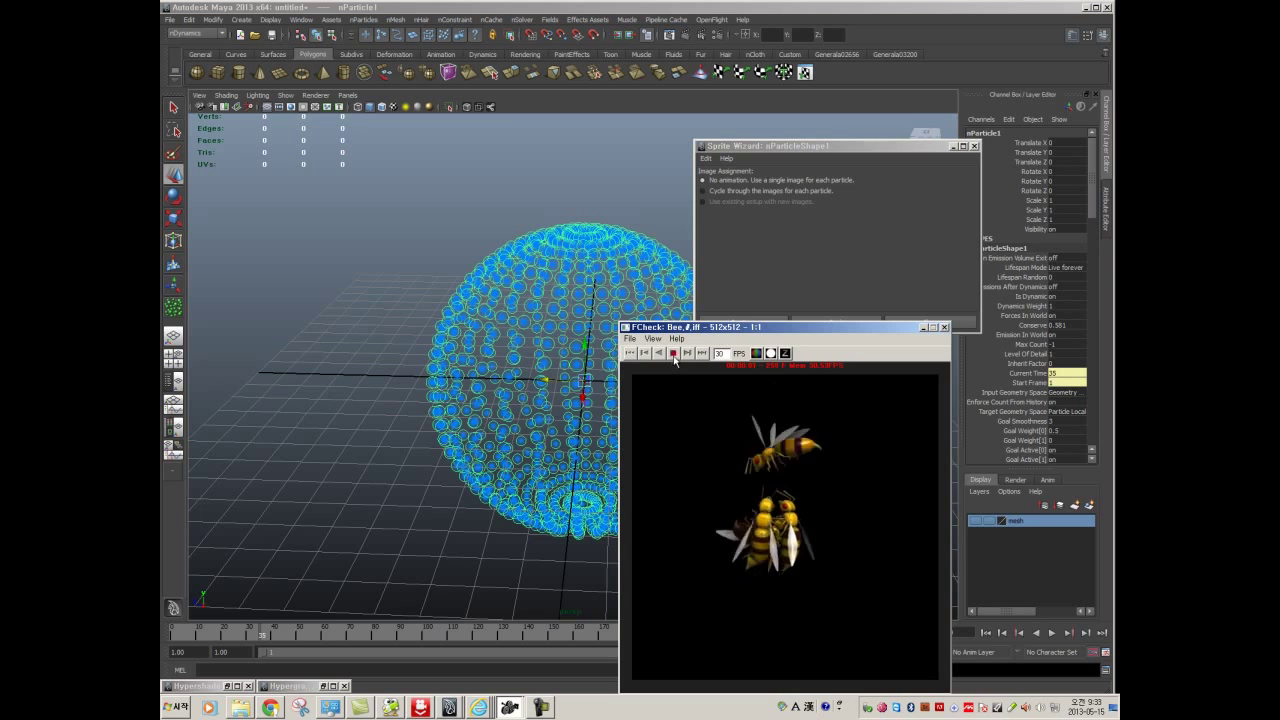
key(Escape)
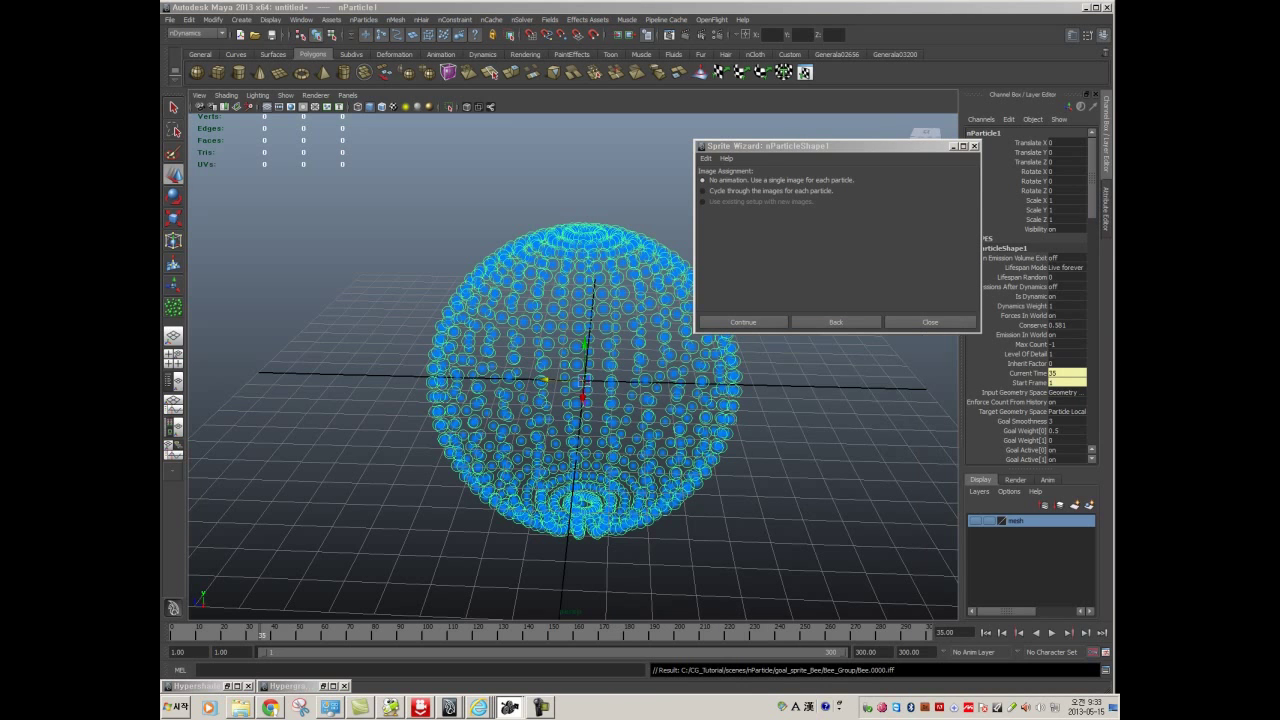
click(810, 190)
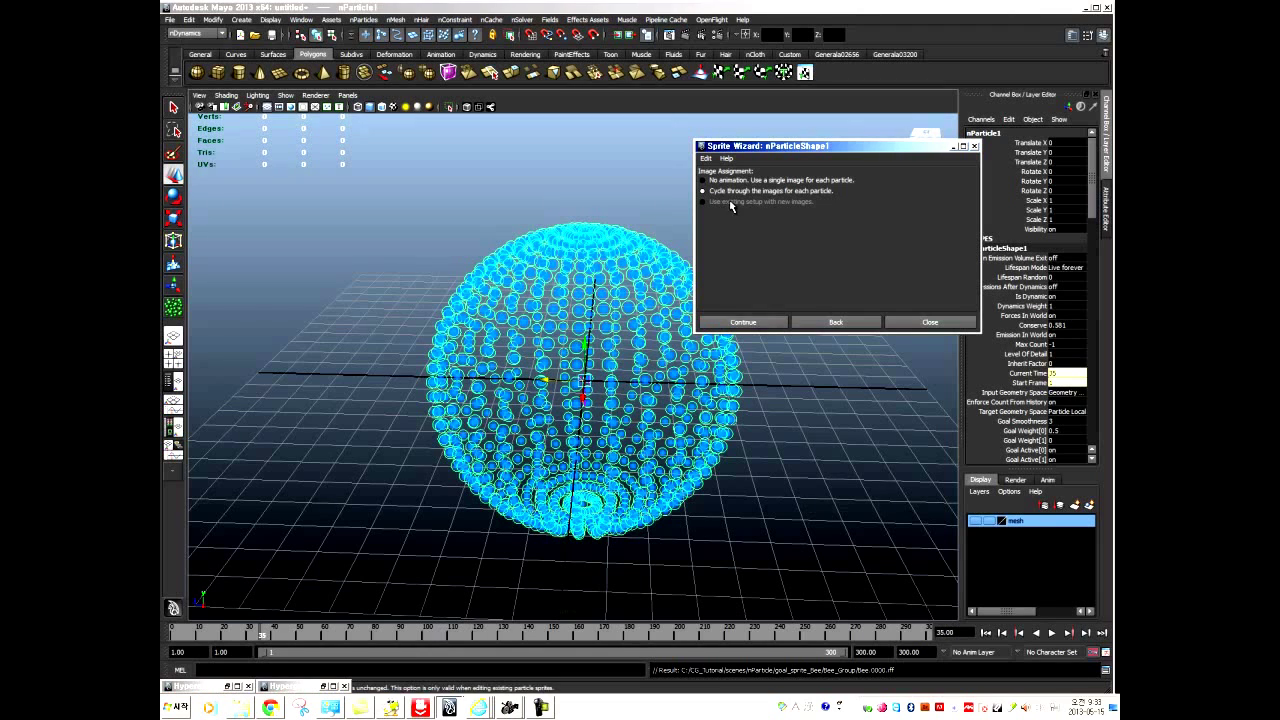
click(757, 325)
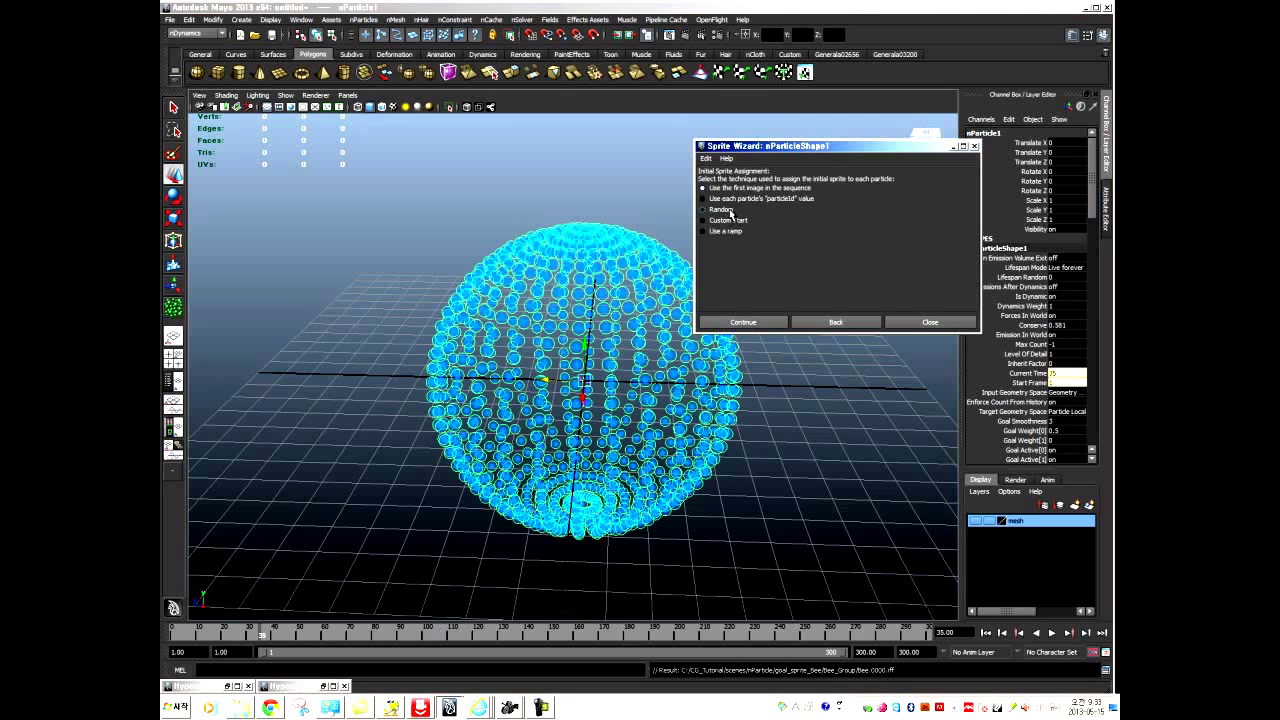
Assign a random initial sprite with linearly increasing cycling once during the lifespan, and apply the Sprite Wizard setup.
click(750, 324)
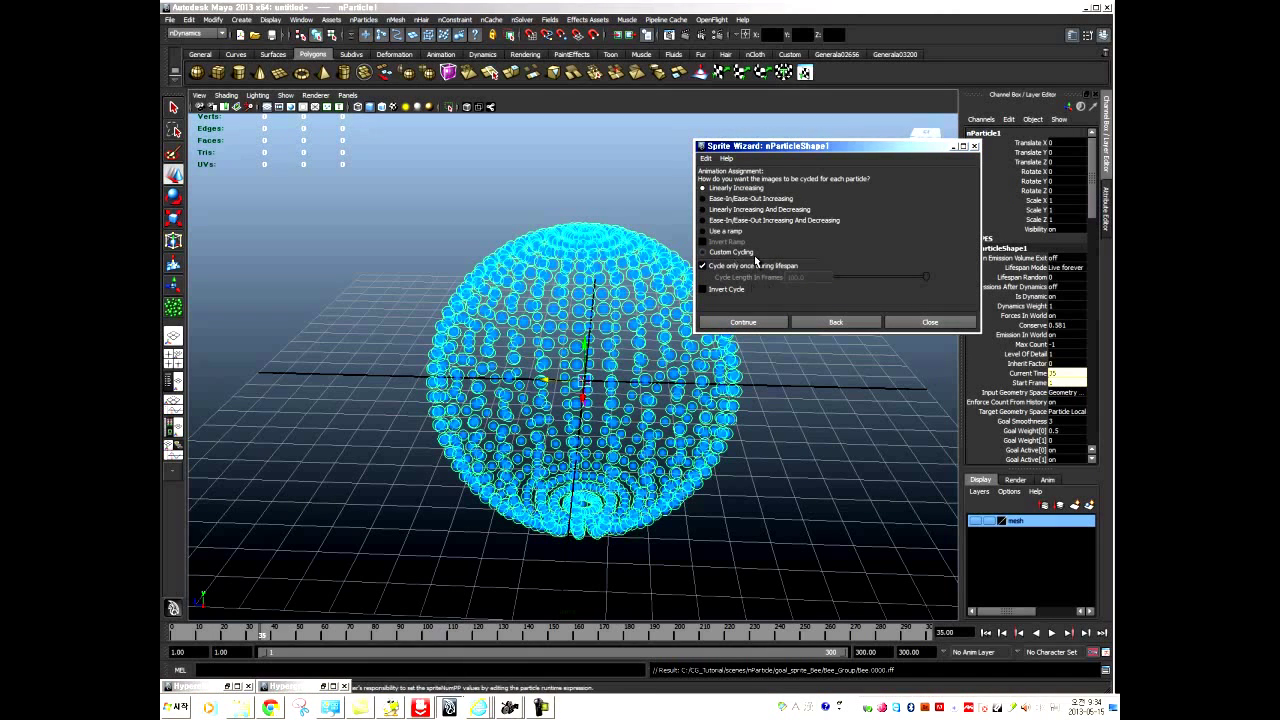
click(758, 326)
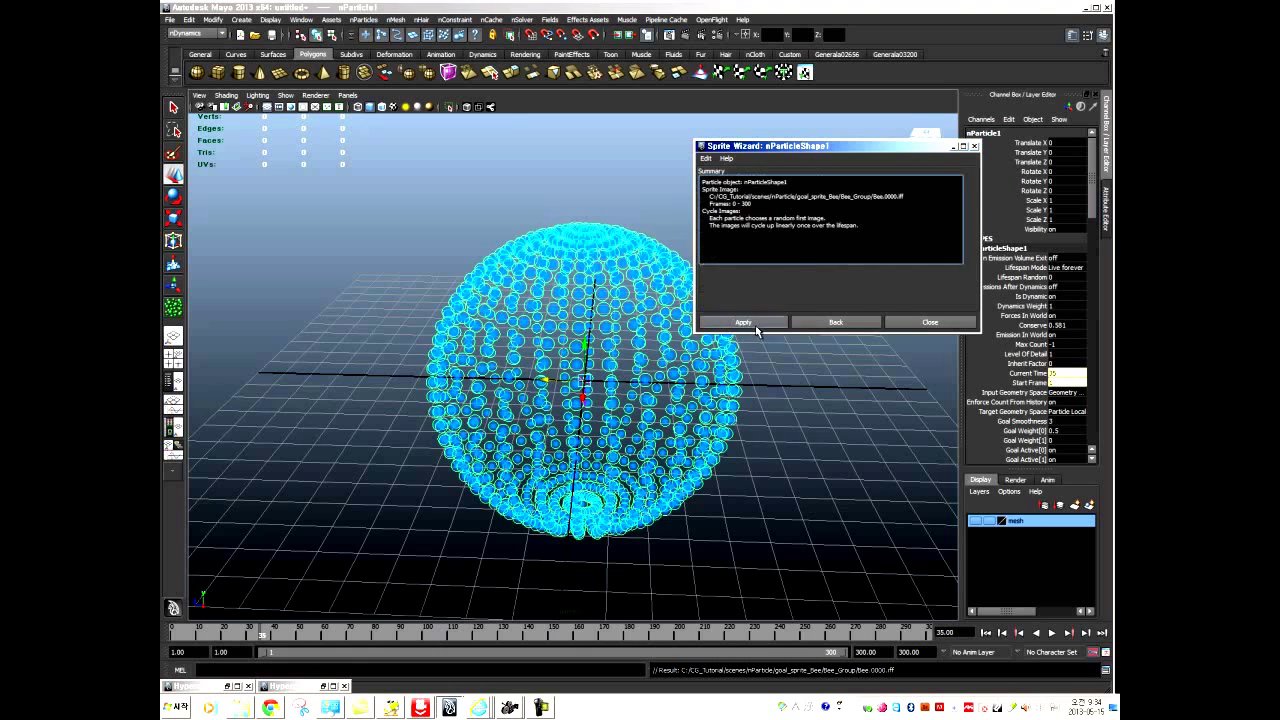
click(758, 323)
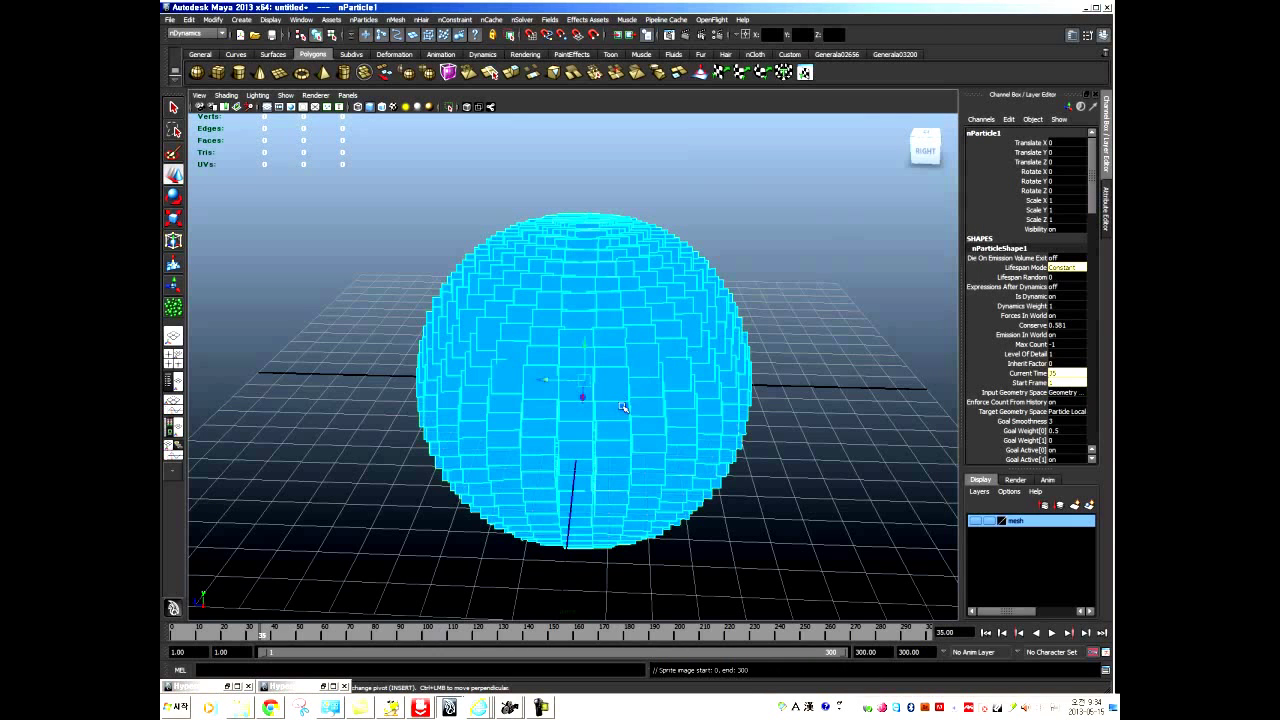
Deselect the particles, show the sprites in textured display, and replay the simulation from the first frame.
click(373, 437)
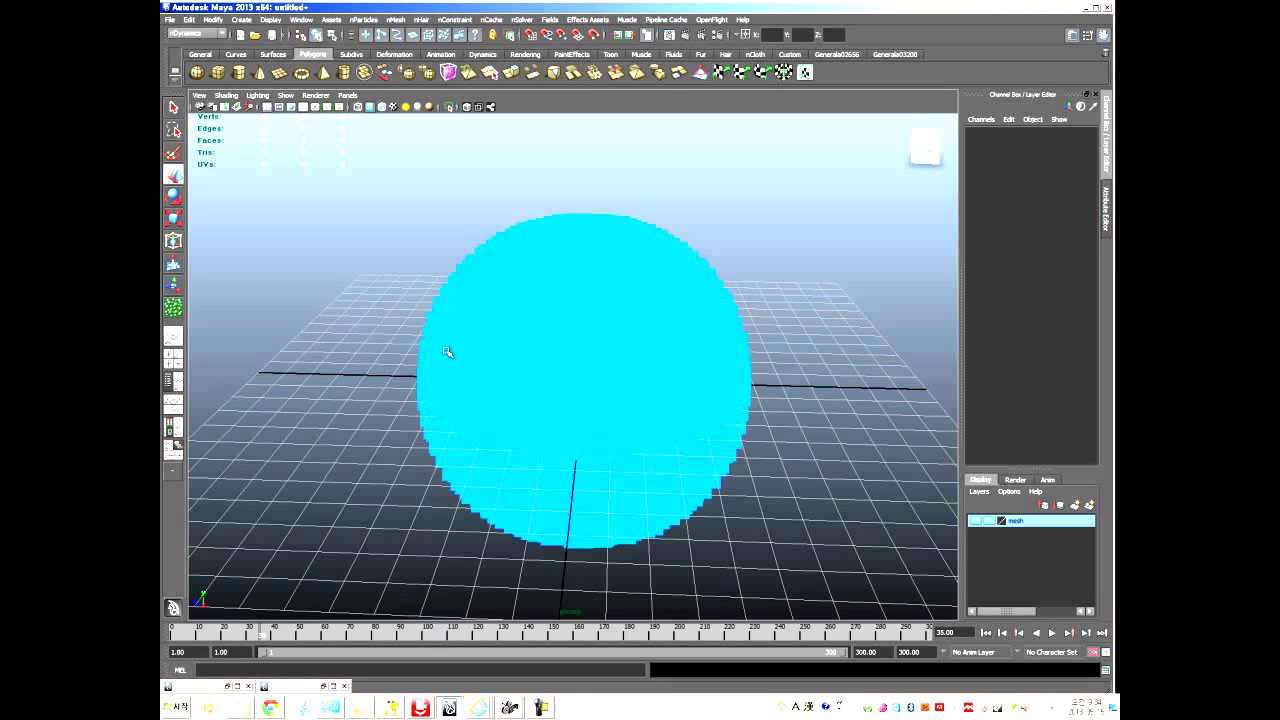
key(6)
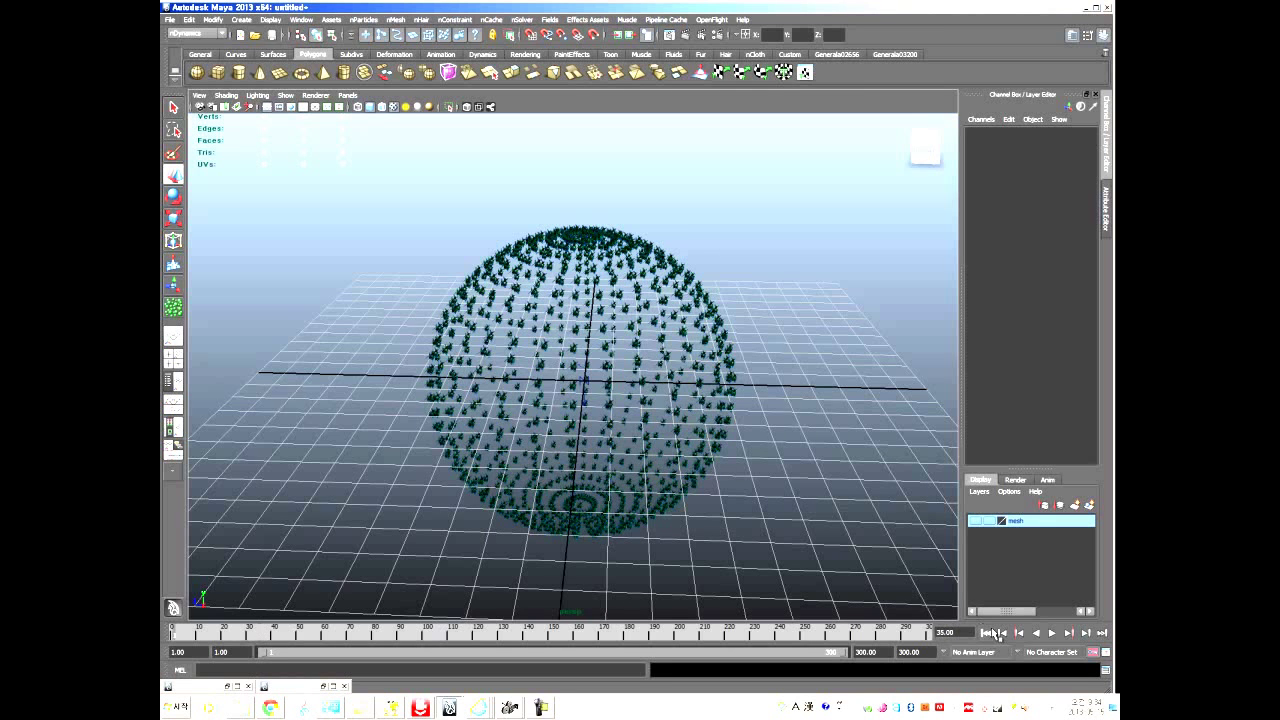
click(1052, 633)
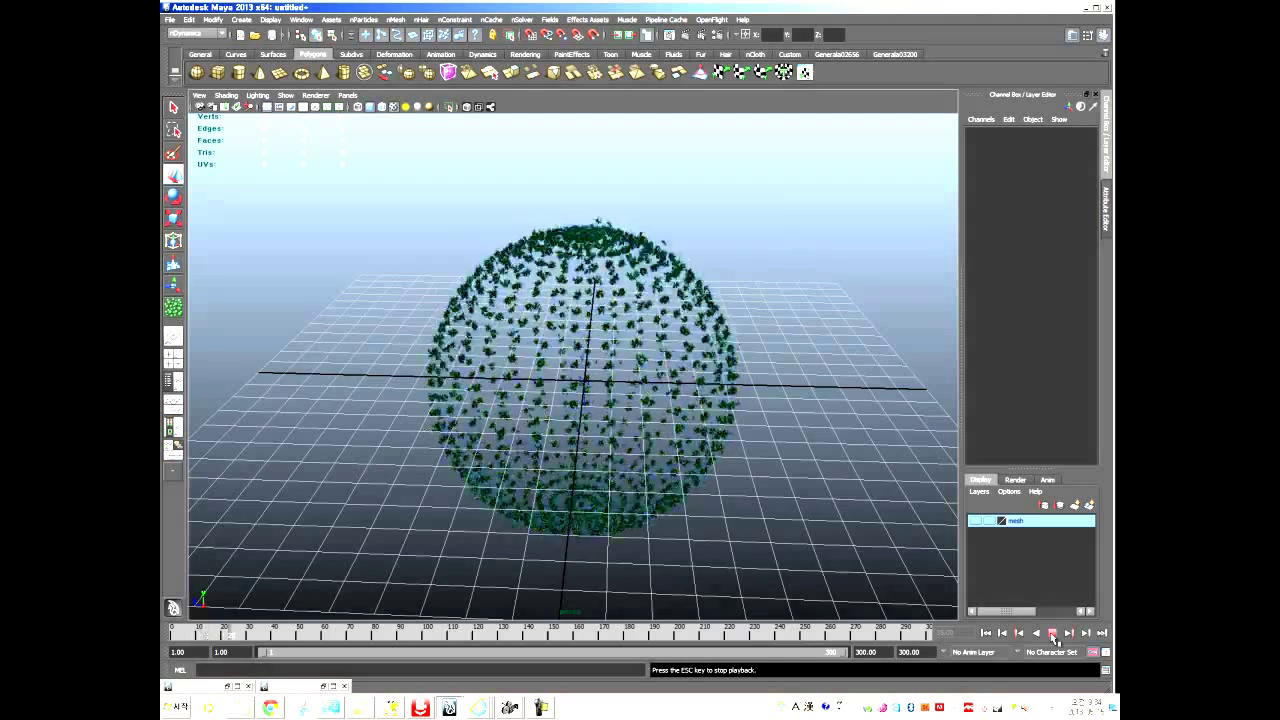
click(1052, 633)
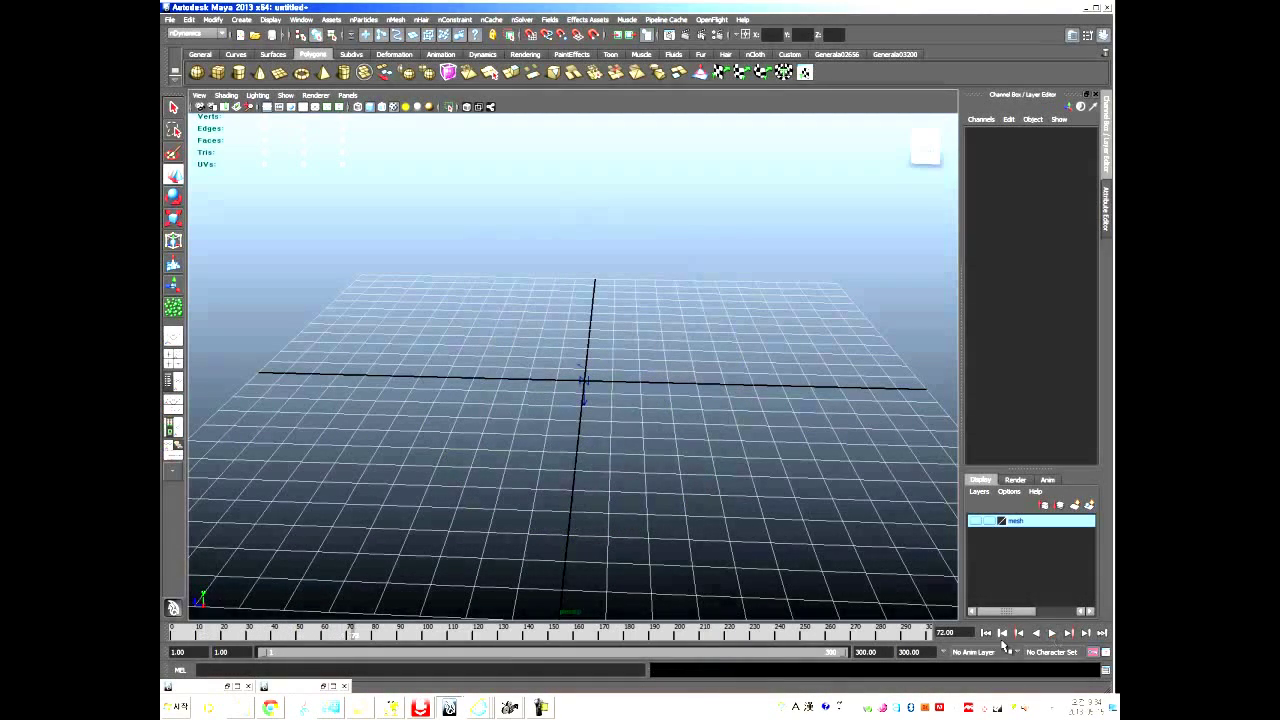
click(987, 636)
click(1052, 633)
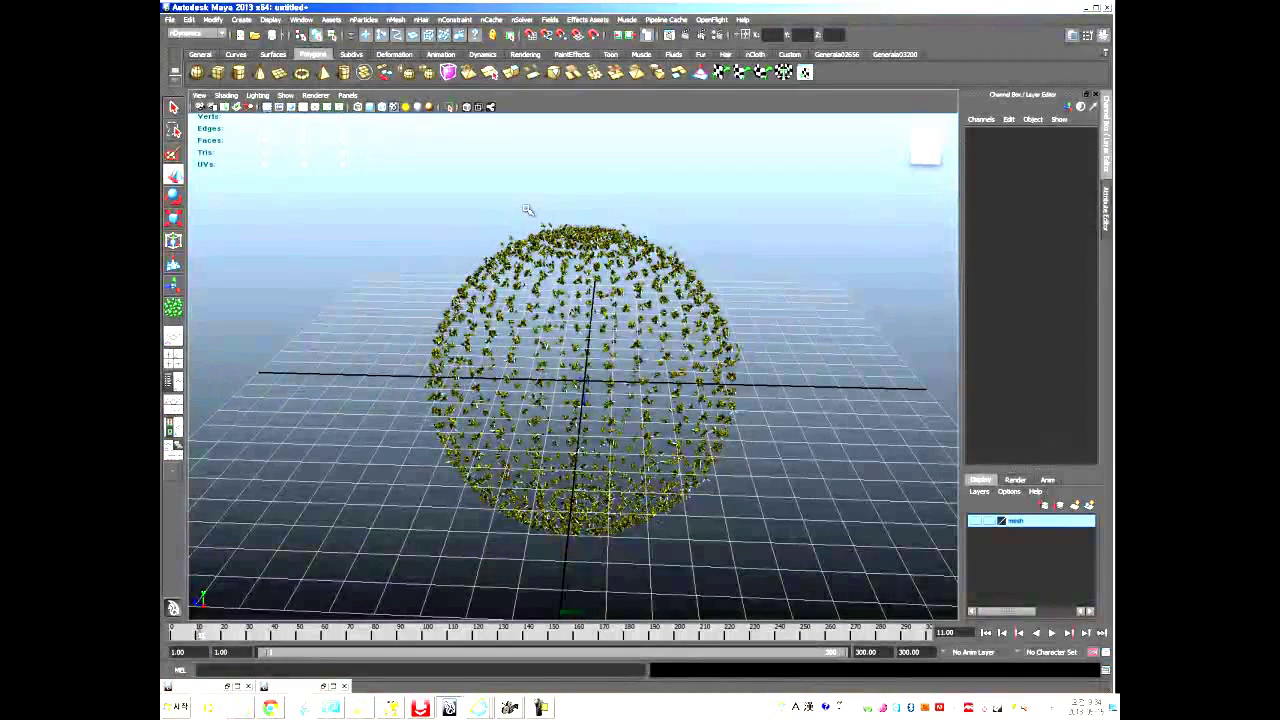
Select the nParticles and expand the Sprite Attributes of nParticleShape1, collapsing the sections above that are not needed.
click(560, 230)
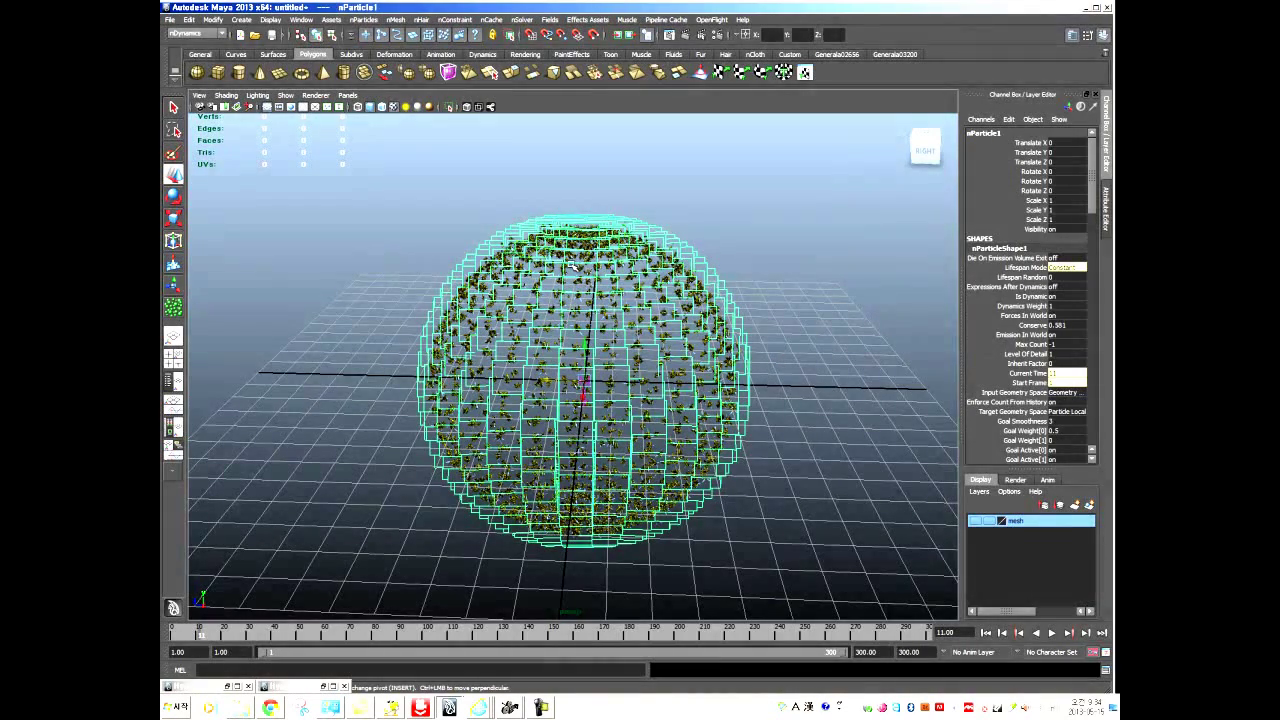
key(ctrl+a)
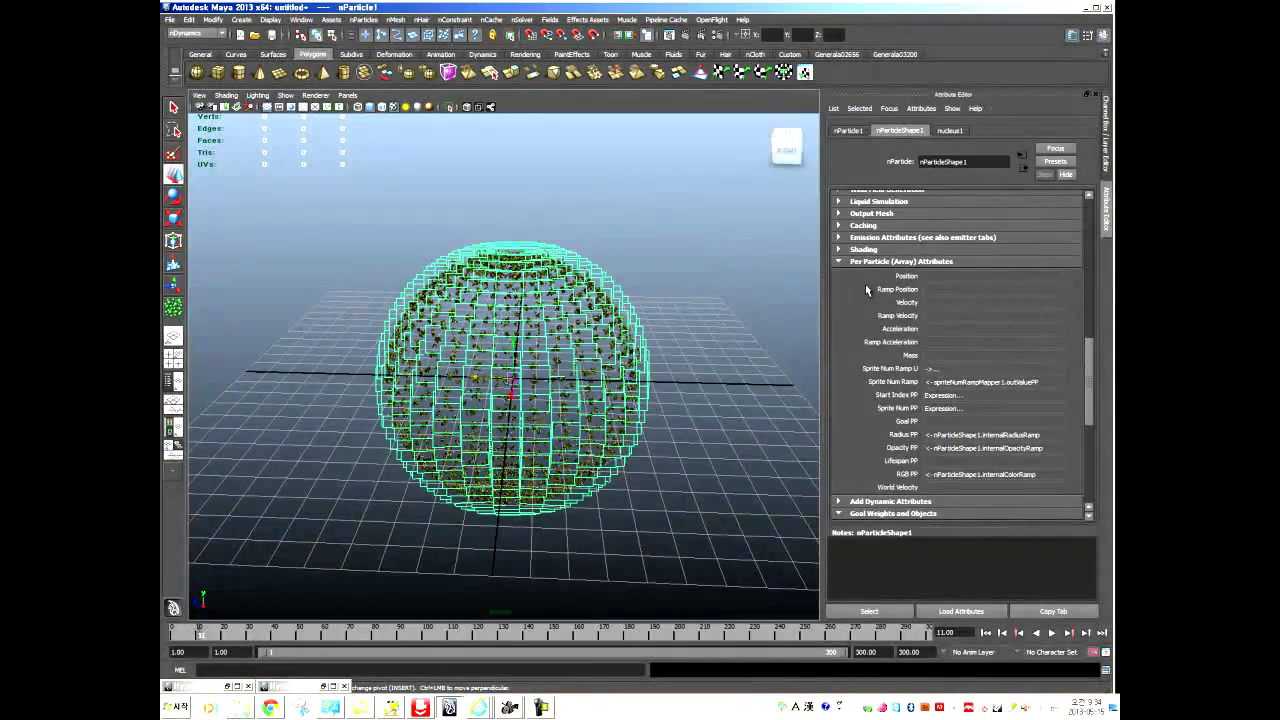
click(839, 262)
scroll(873, 316, down, 3)
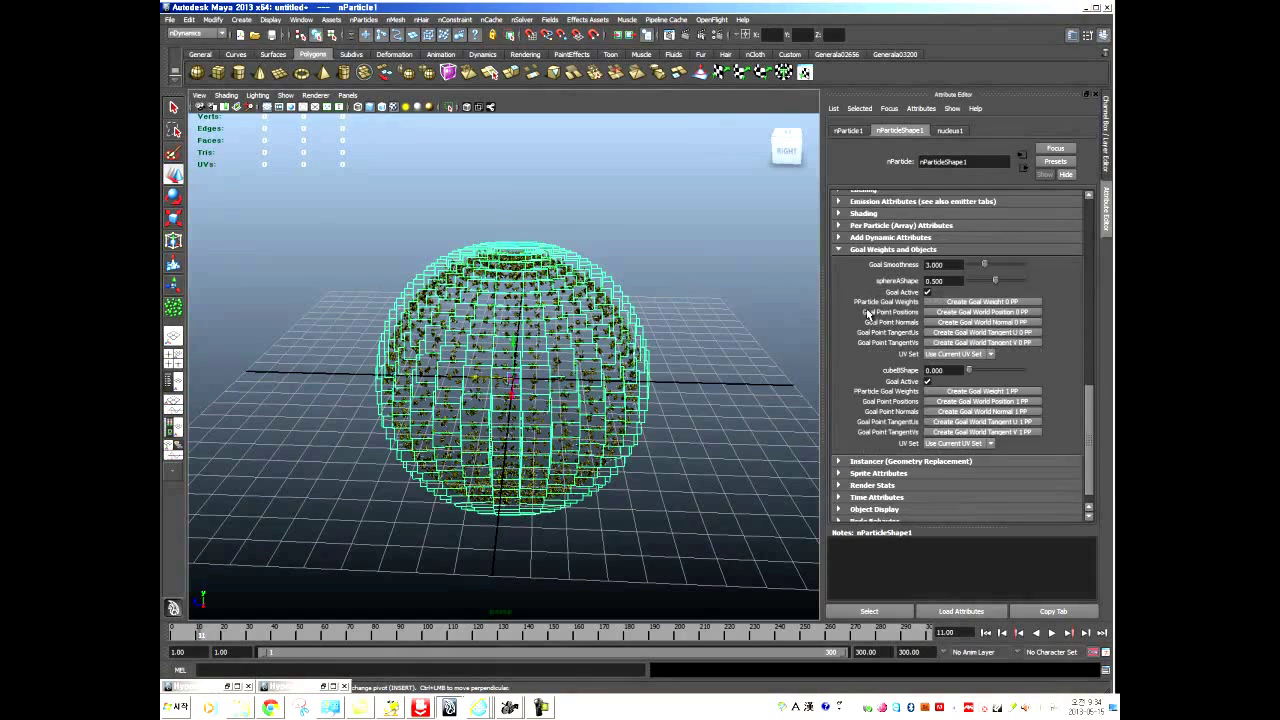
scroll(868, 318, up, 3)
scroll(866, 326, down, 3)
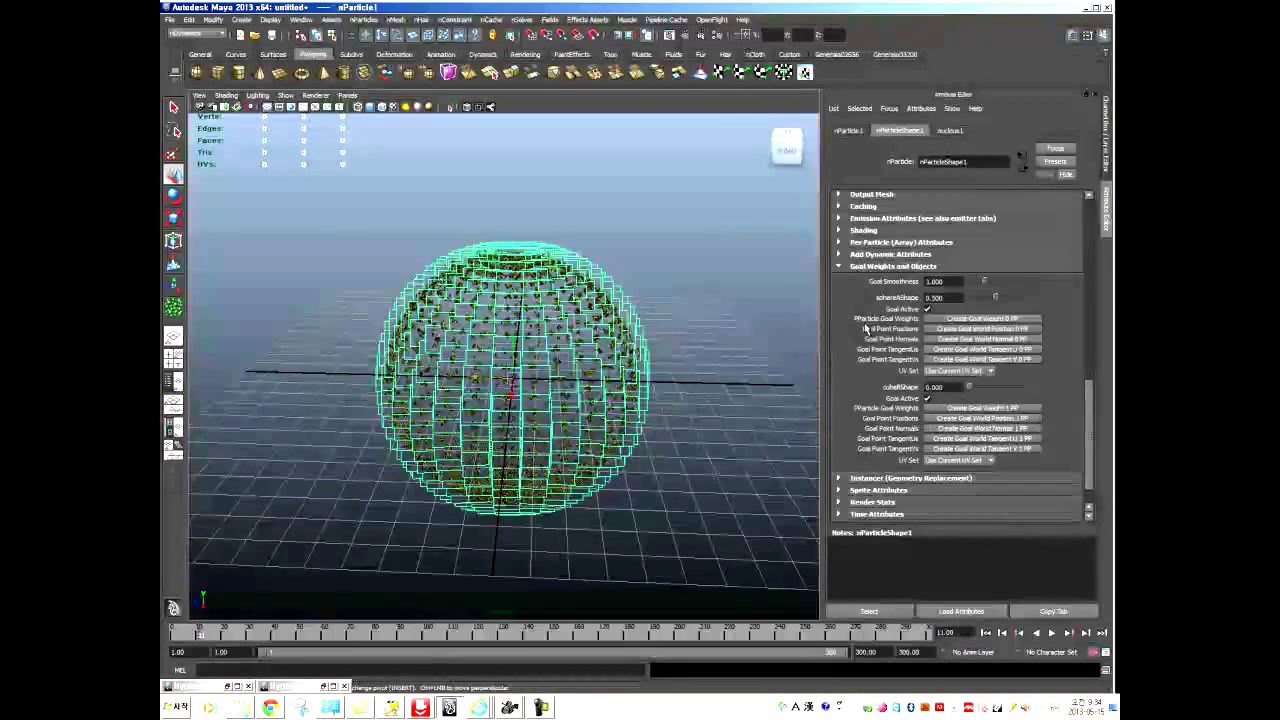
click(839, 266)
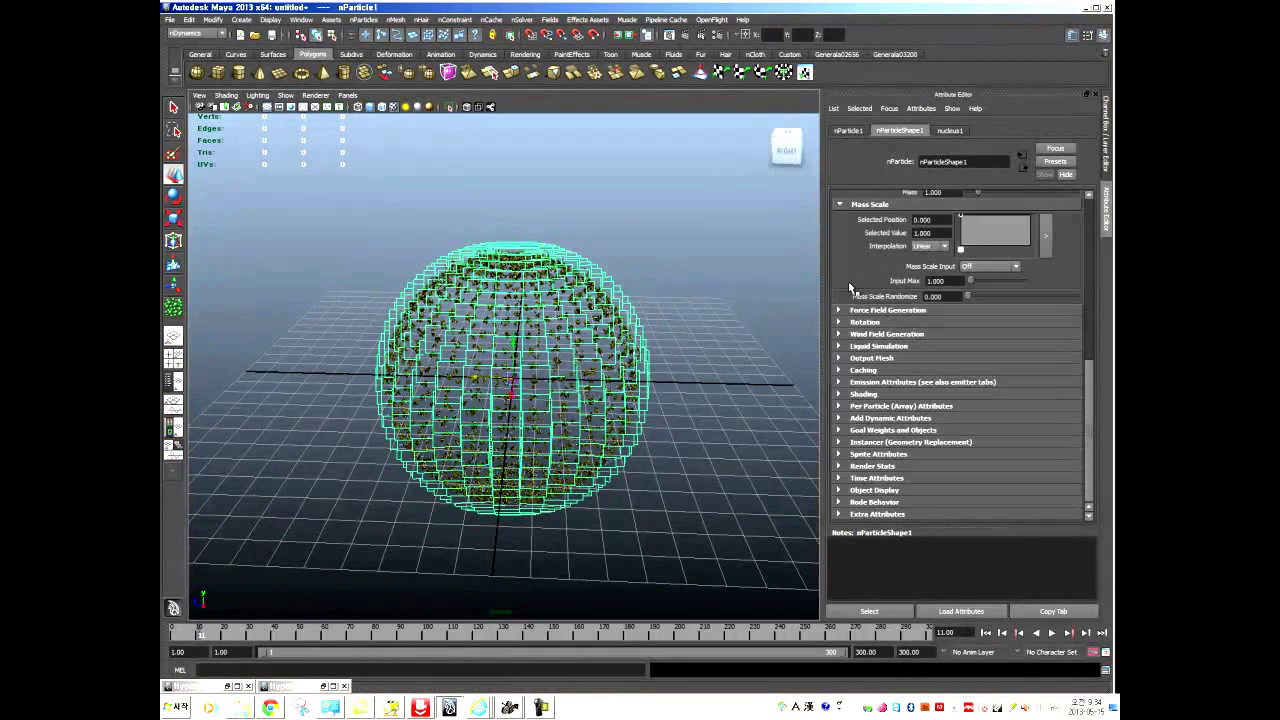
click(872, 443)
scroll(870, 451, down, 3)
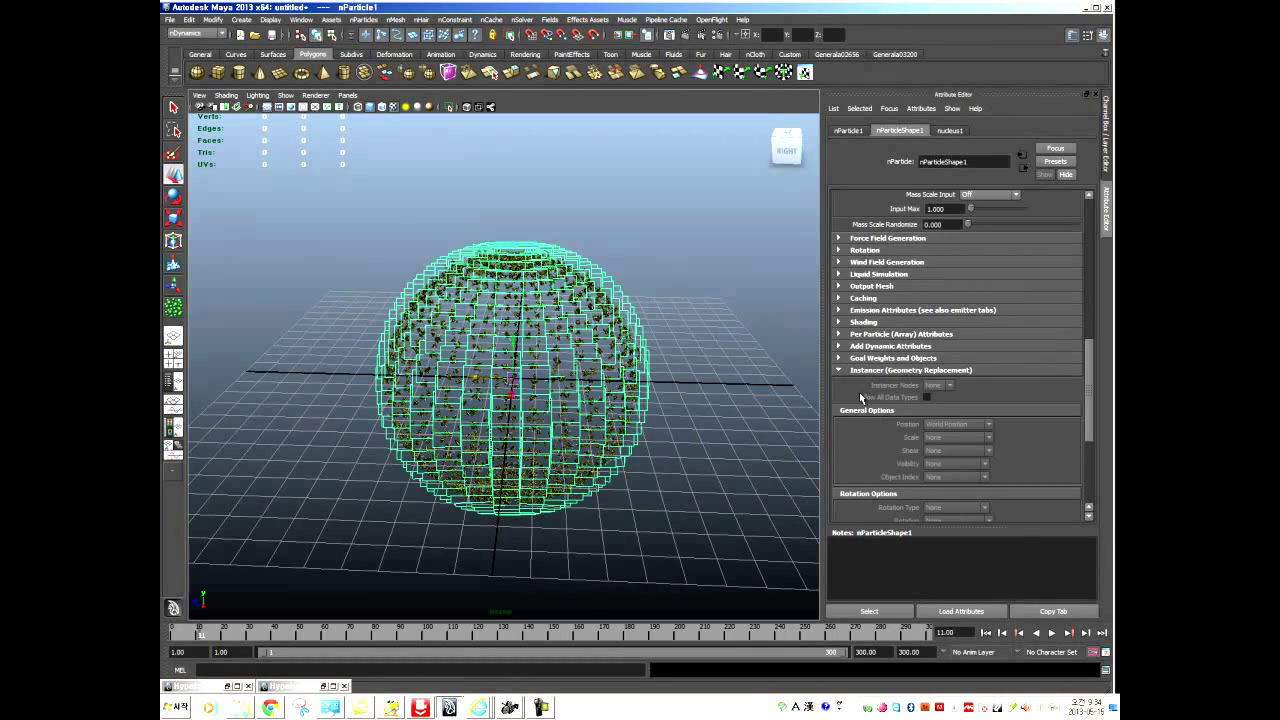
click(859, 371)
click(876, 455)
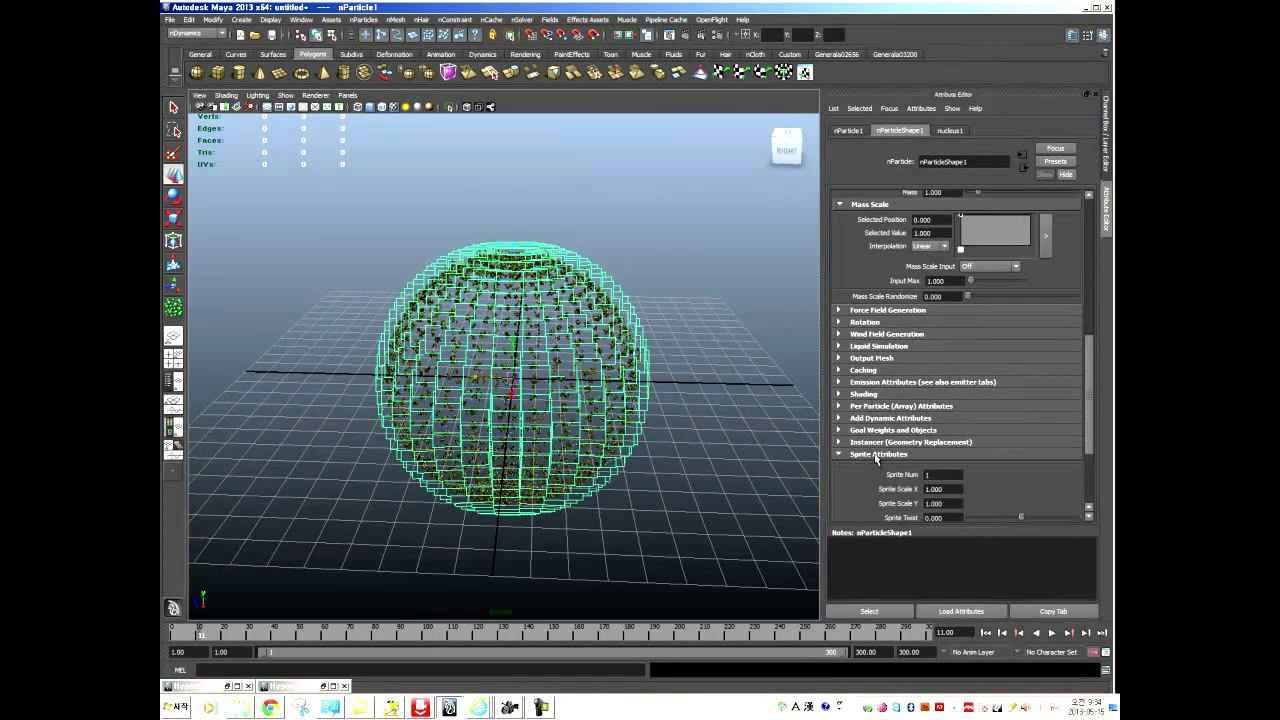
scroll(876, 457, down, 4)
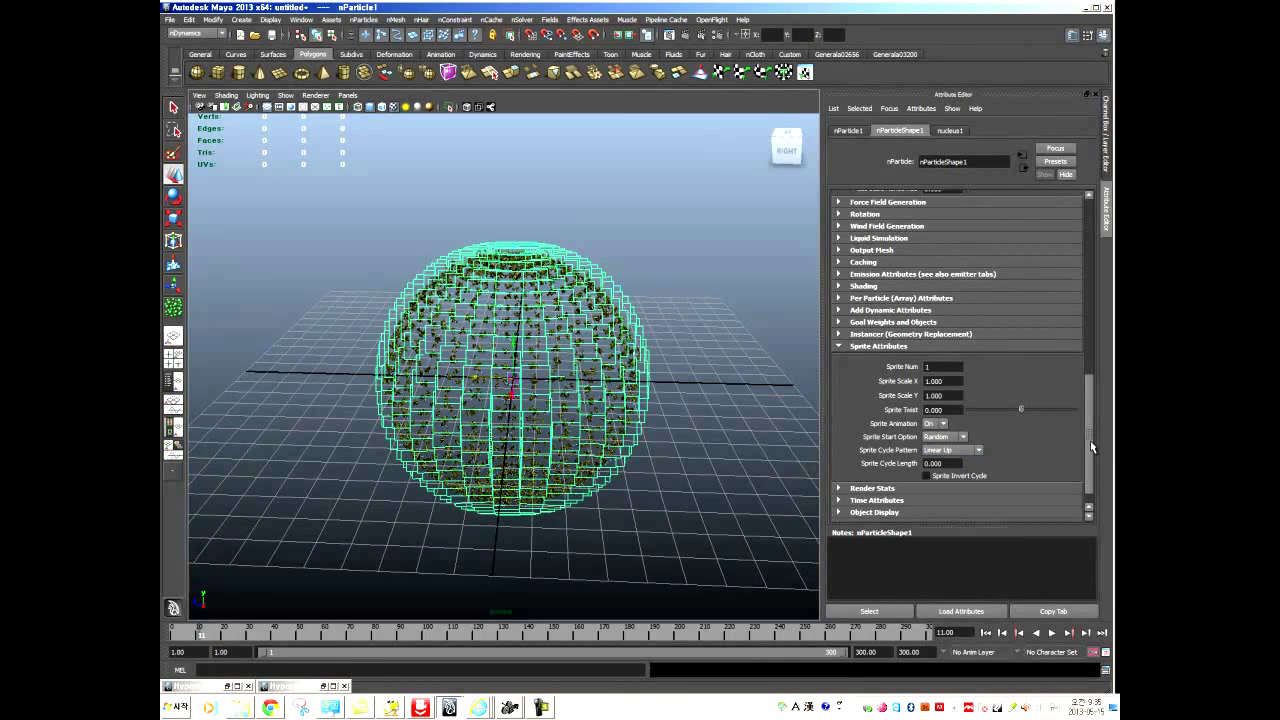
Set the constant lifespan of the nParticles to 300.
drag(1089, 441, 1088, 266)
double_click(935, 248)
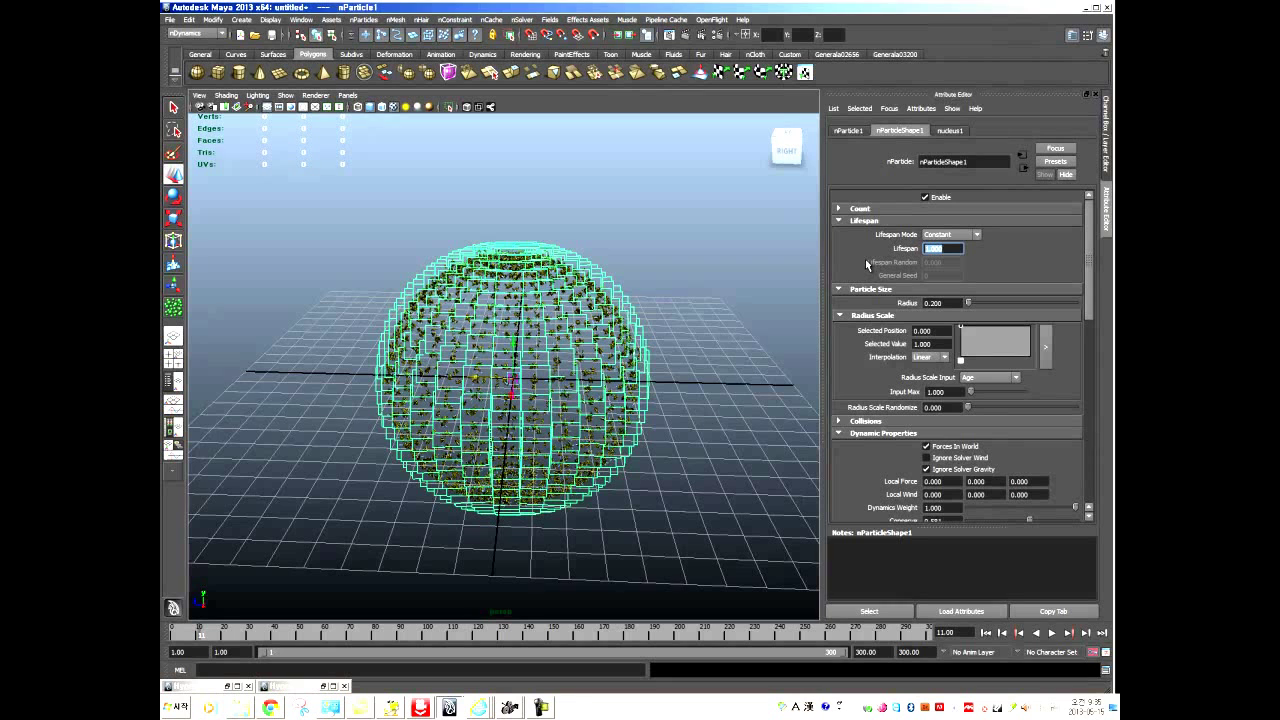
drag(1091, 262, 1089, 215)
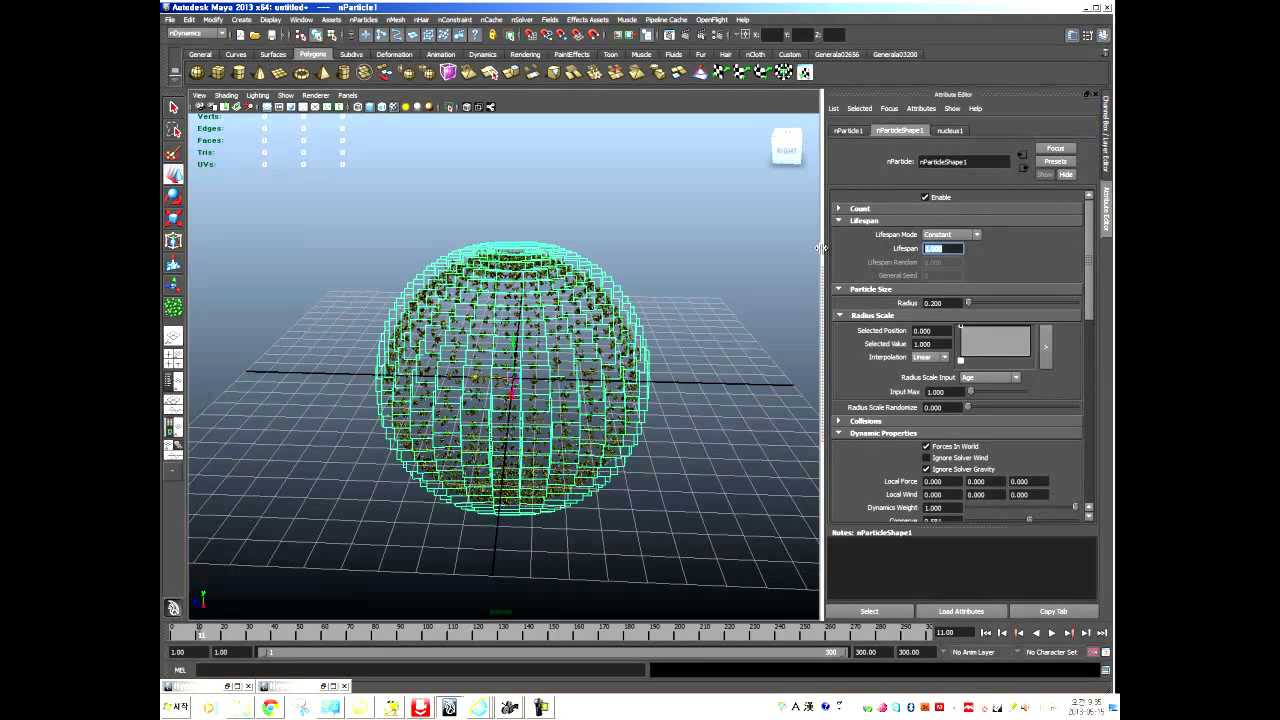
text(00)
key(Return)
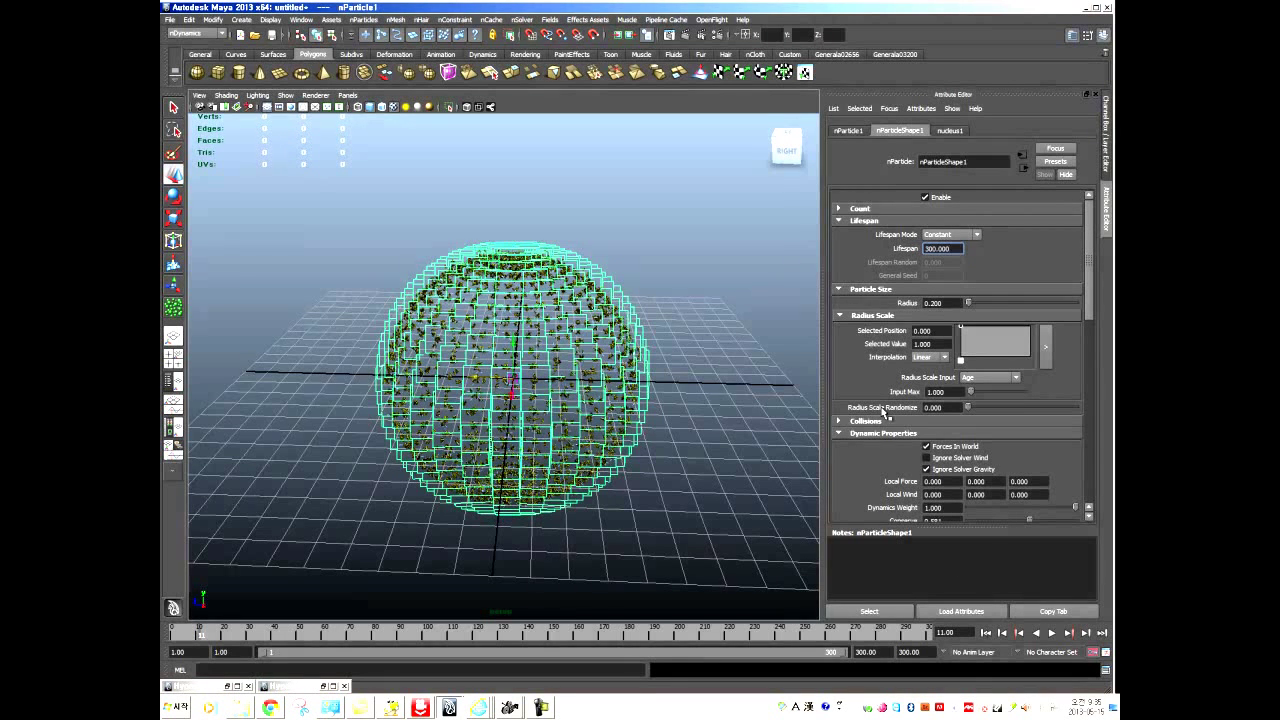
Play the simulation from the first frame to check the sprites with the longer lifespan, then stop playback.
click(986, 632)
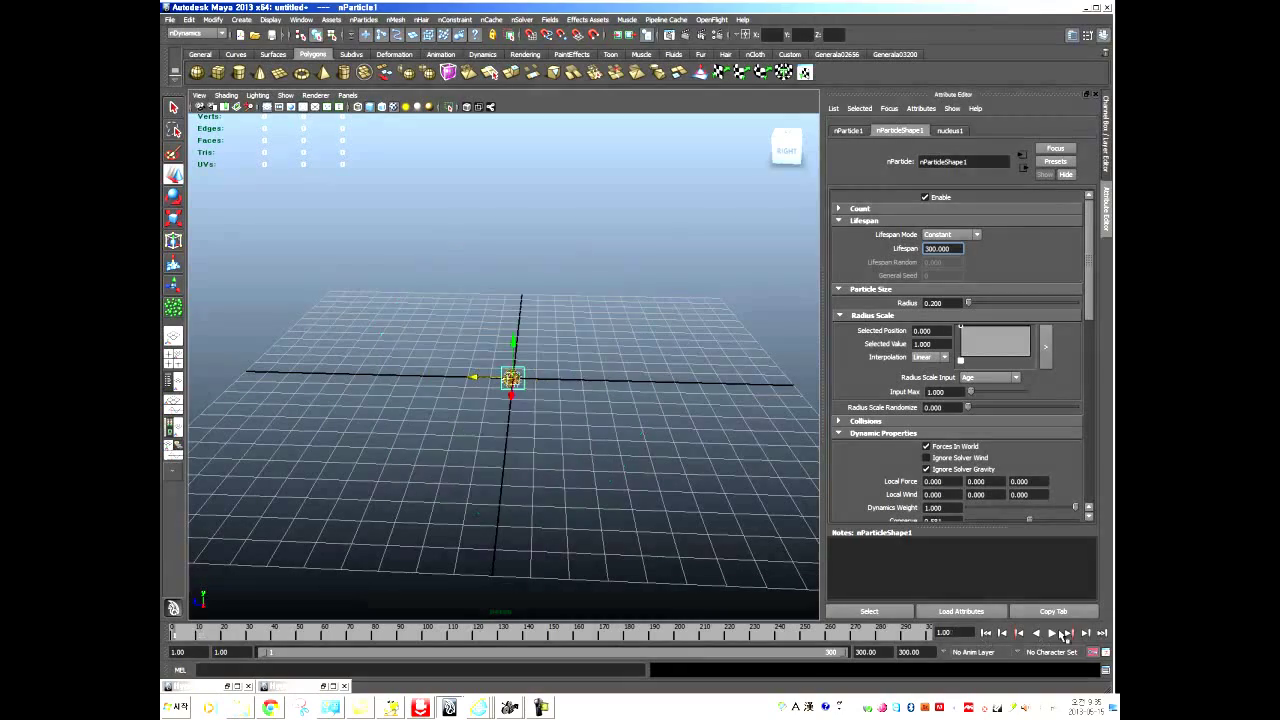
click(1052, 633)
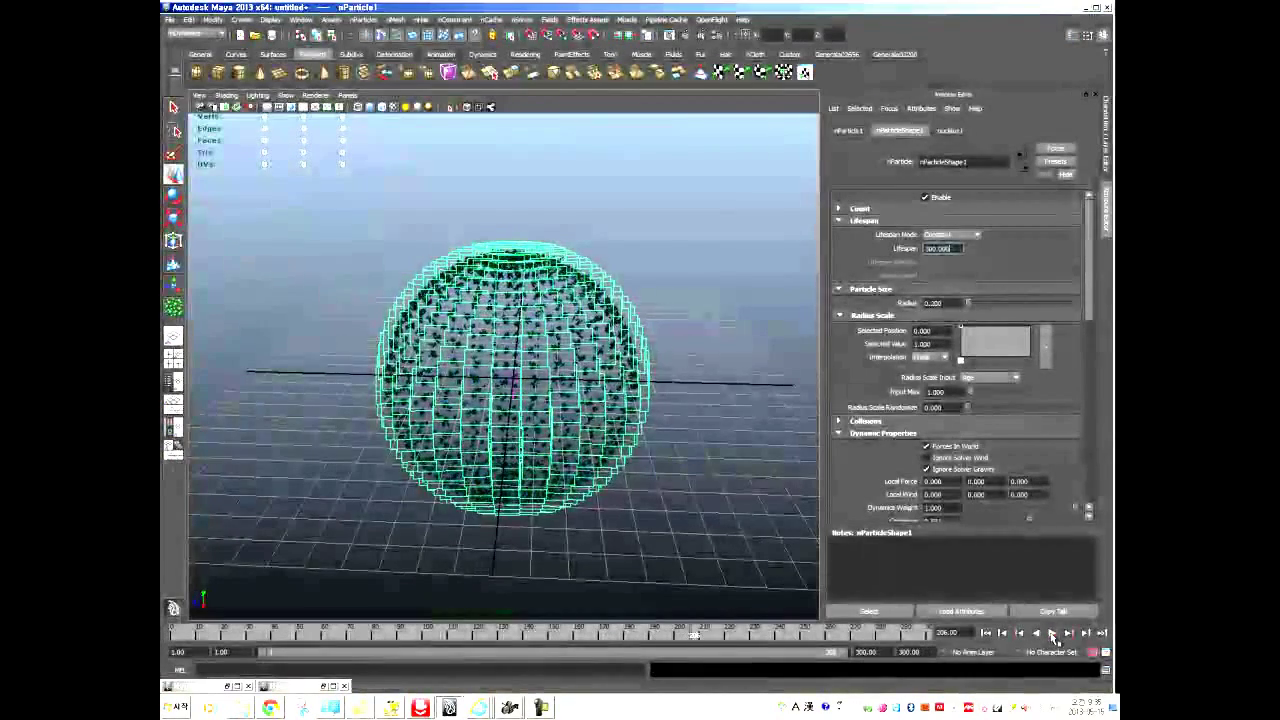
click(1052, 633)
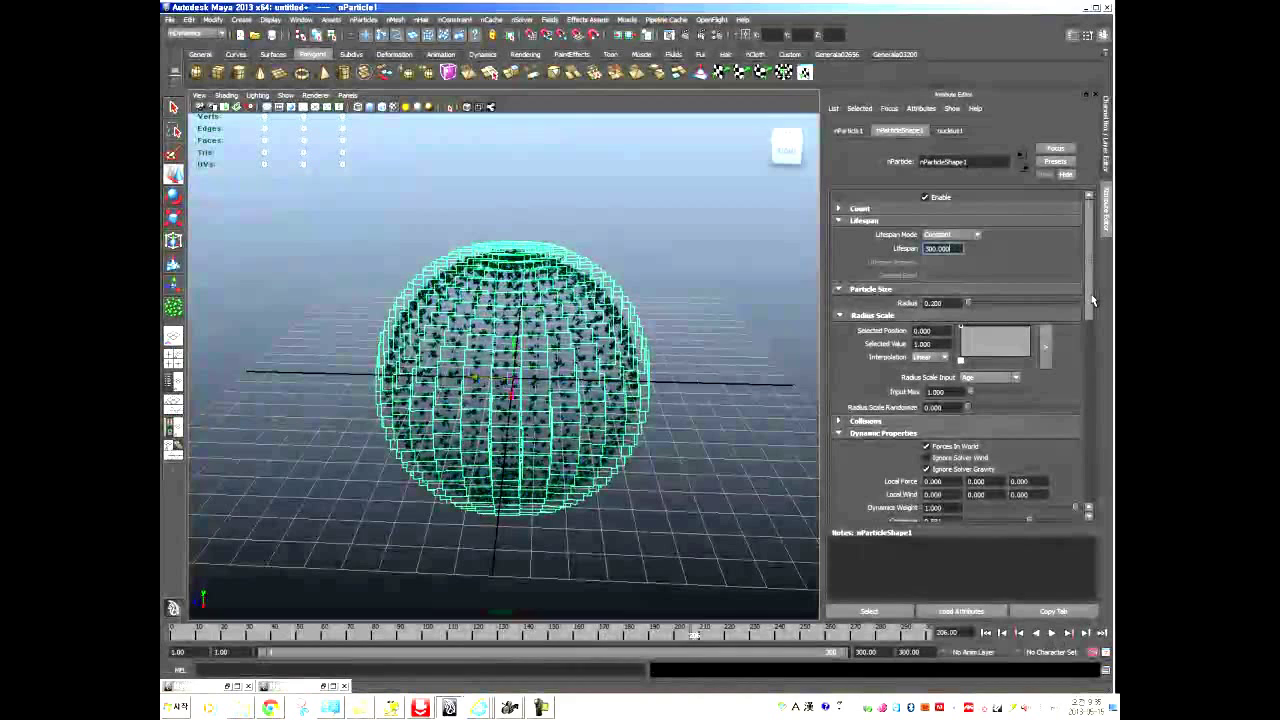
Try a sprite scale of 3 in X and Y on the nParticles and deselect them to judge the size.
click(956, 248)
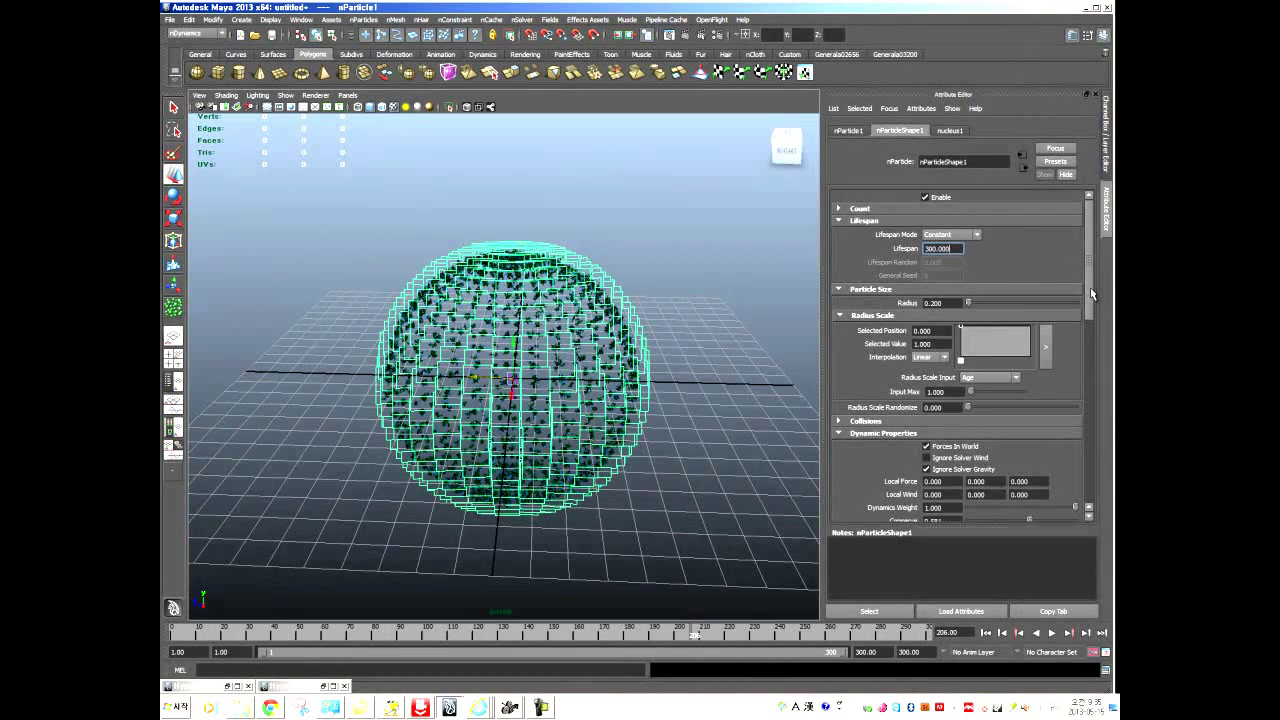
mouse_move(1091, 294)
mouse_down()
mouse_move(1085, 318)
mouse_move(1082, 301)
mouse_up()
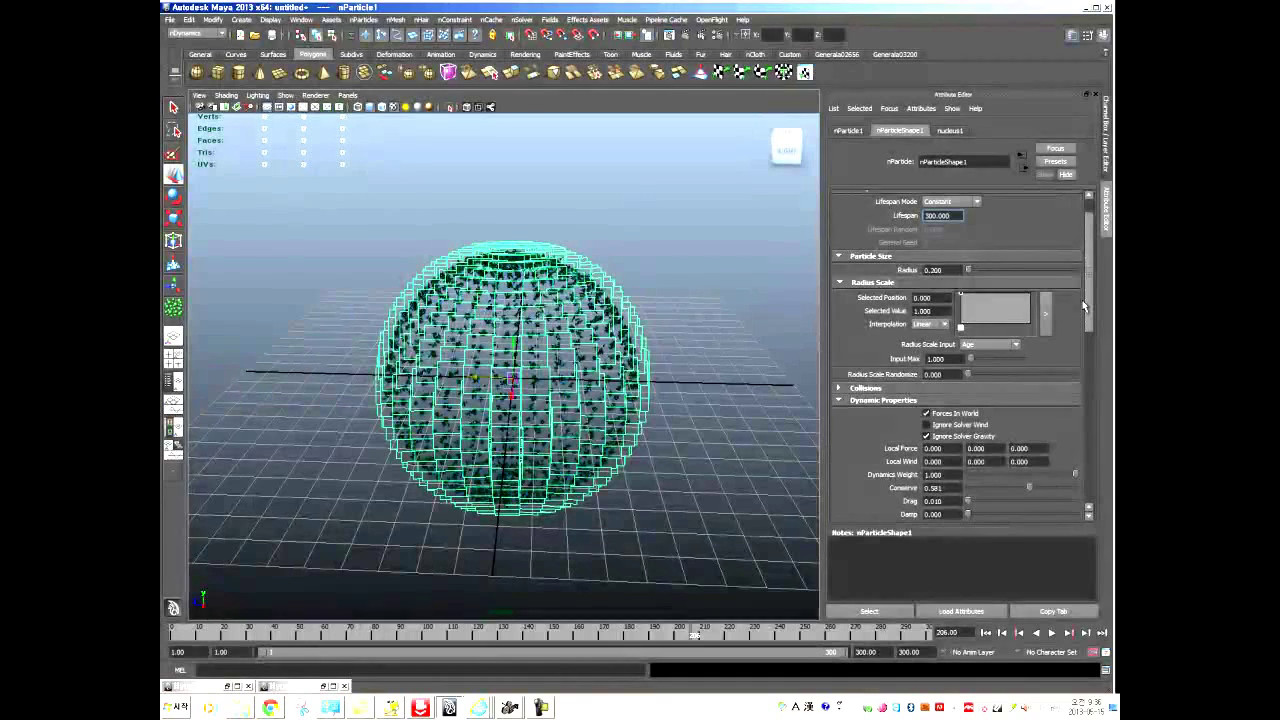
drag(1082, 300, 1054, 457)
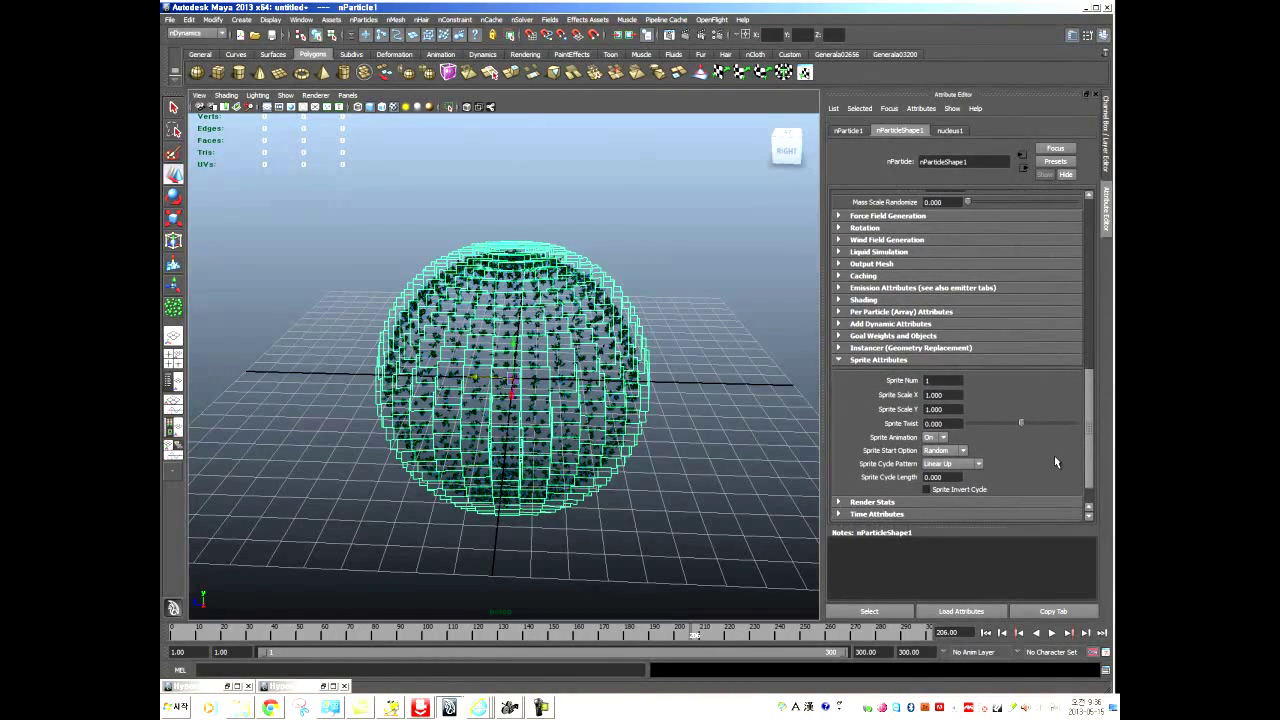
drag(962, 395, 893, 410)
text(33)
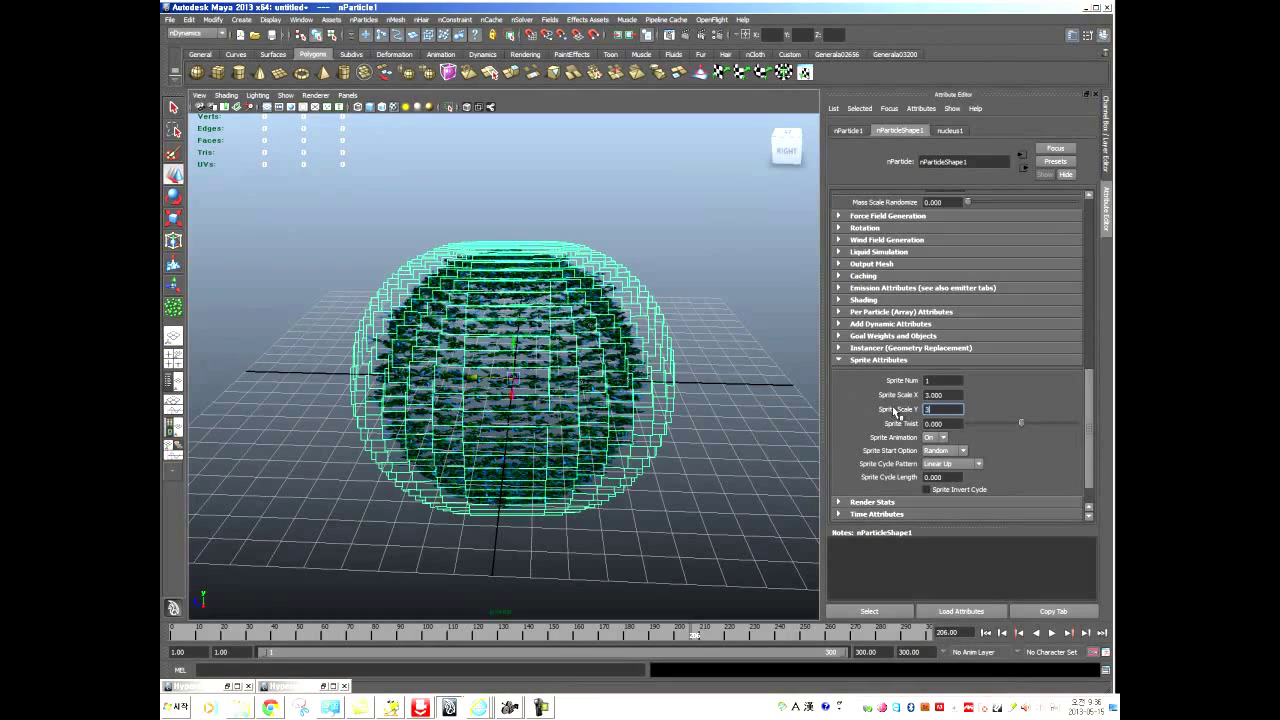
key(Return)
click(260, 405)
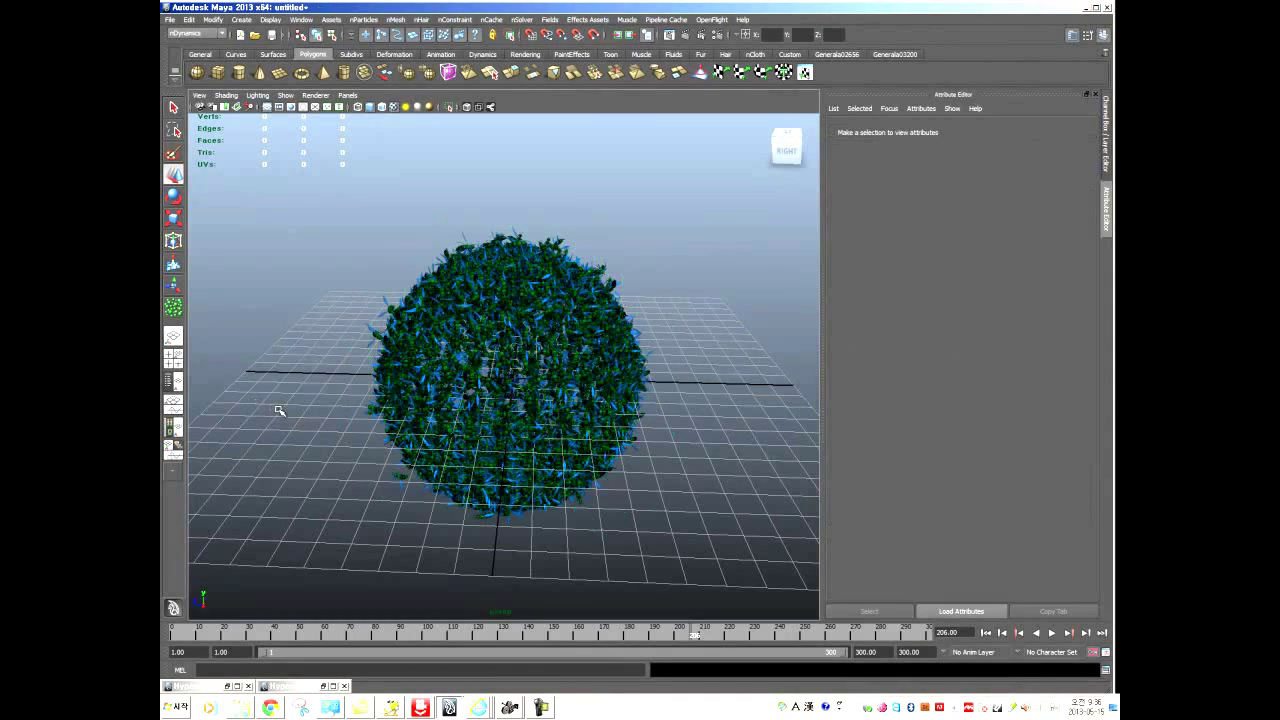
Set Sprite Scale X and Y of the nParticles to 4 and deselect them.
drag(337, 306, 427, 370)
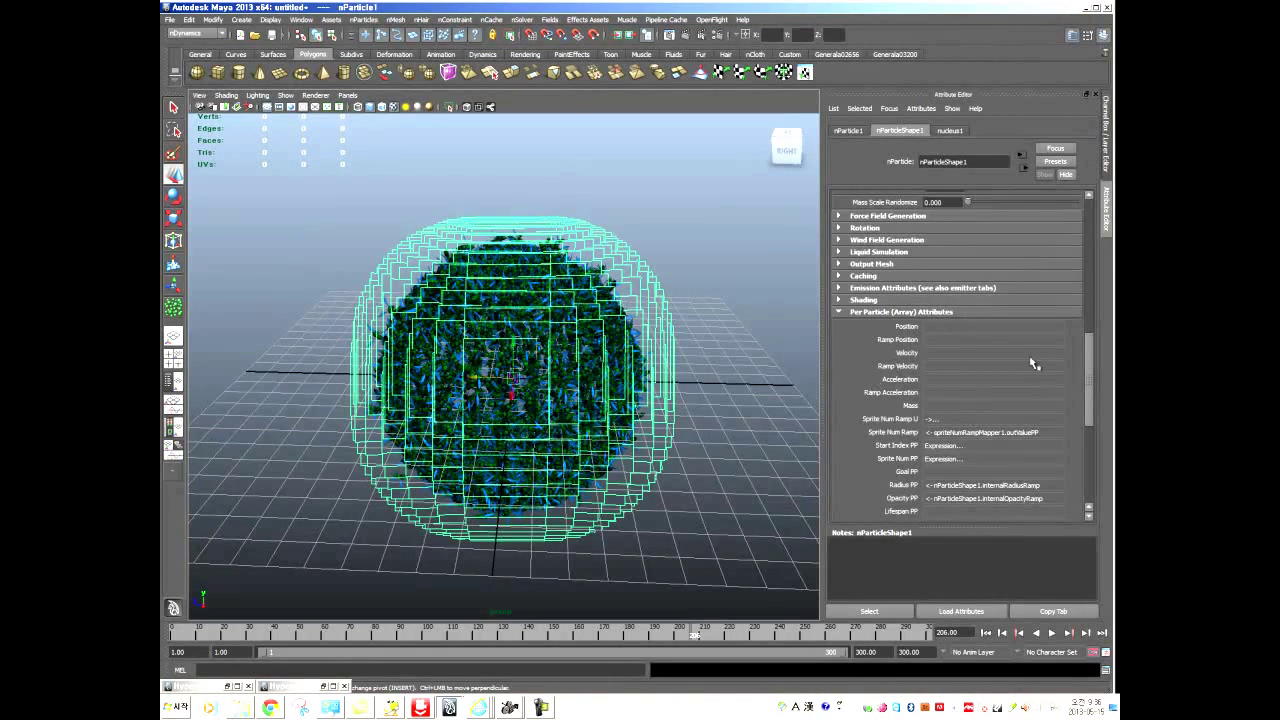
drag(1090, 380, 1090, 463)
double_click(940, 359)
text(4)
key(Tab)
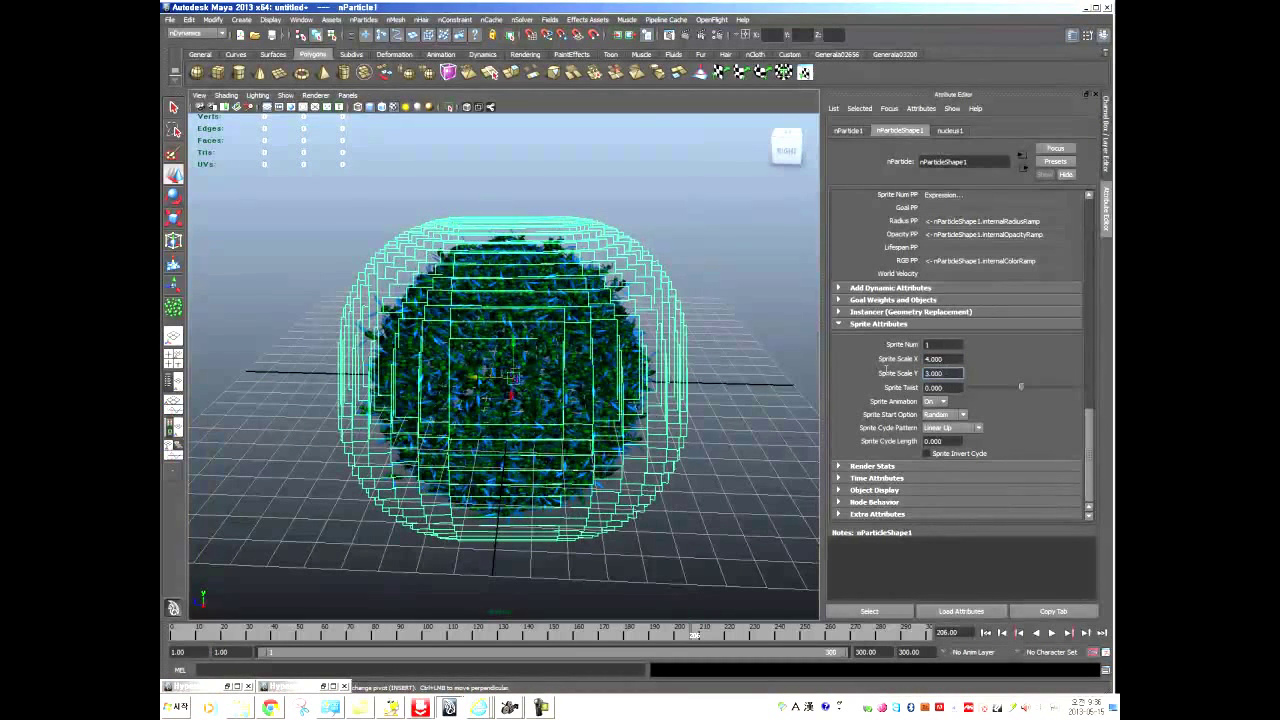
key(BackSpace)
text(4)
key(Return)
click(314, 362)
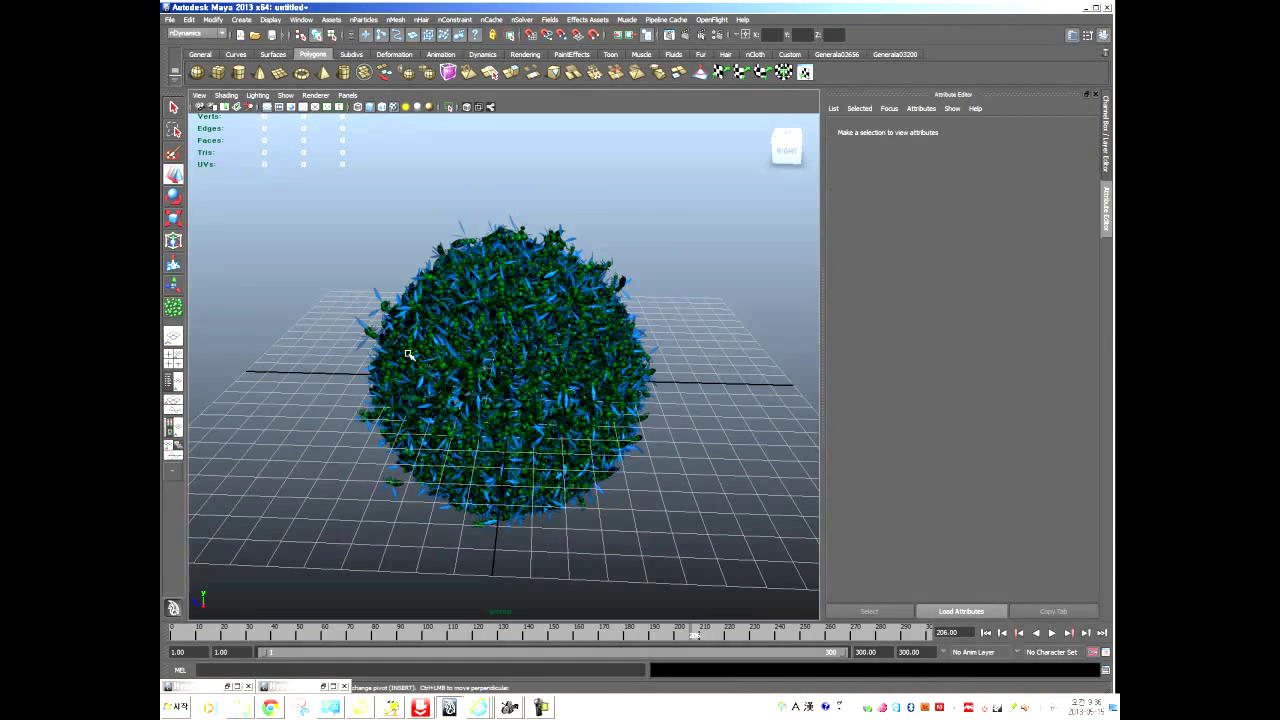
Reselect the nParticles and briefly replay the simulation from the first frame to check the sprite colors.
click(378, 310)
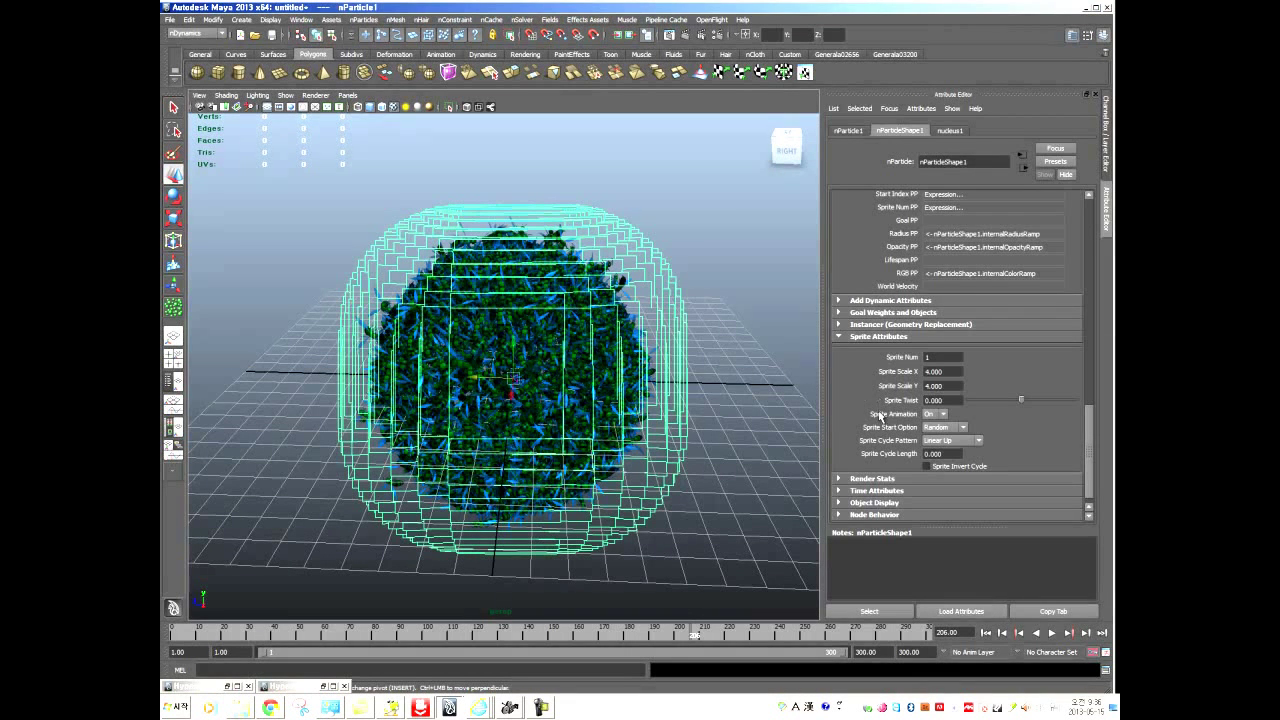
drag(1089, 463, 1092, 342)
scroll(1091, 336, down, 1)
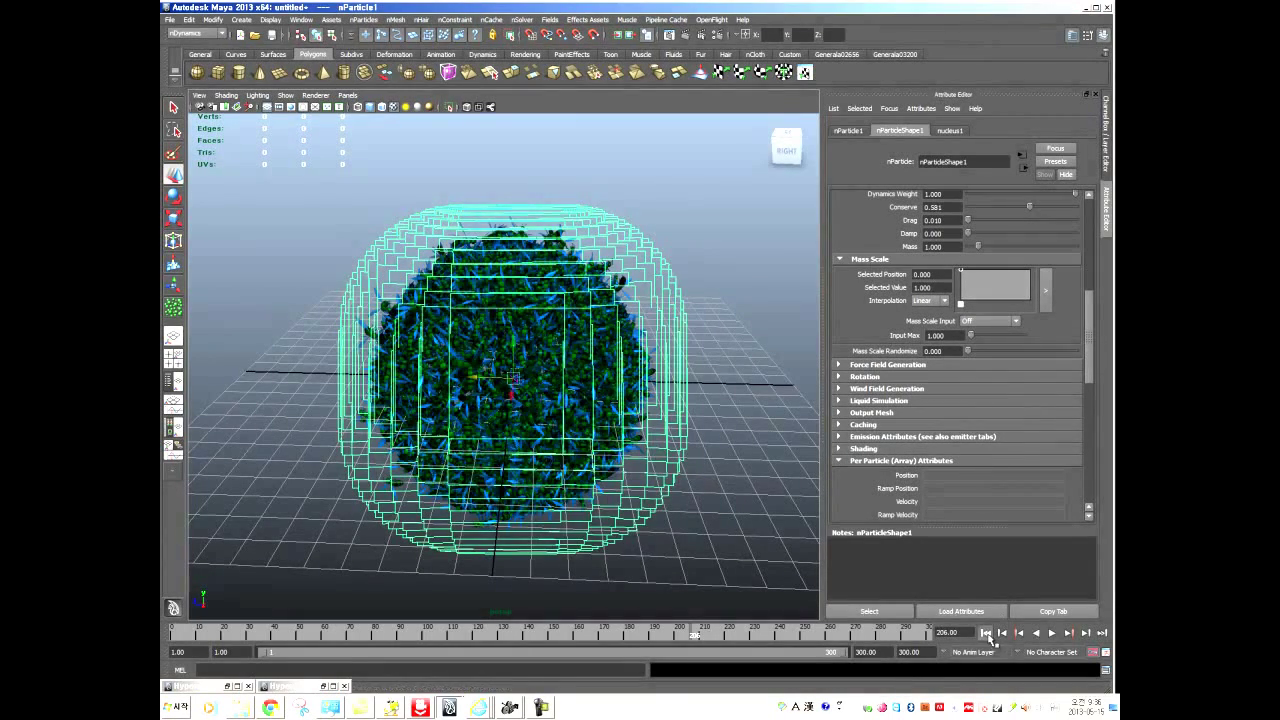
click(986, 632)
click(1051, 633)
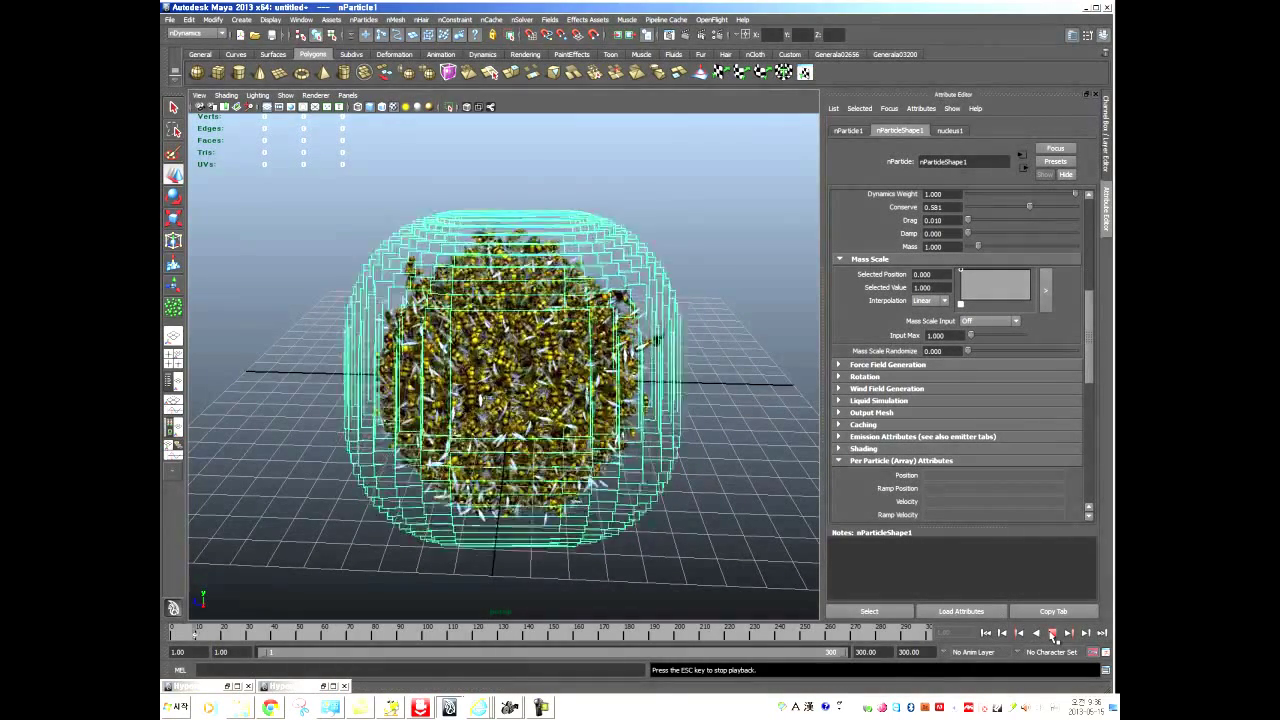
click(1051, 633)
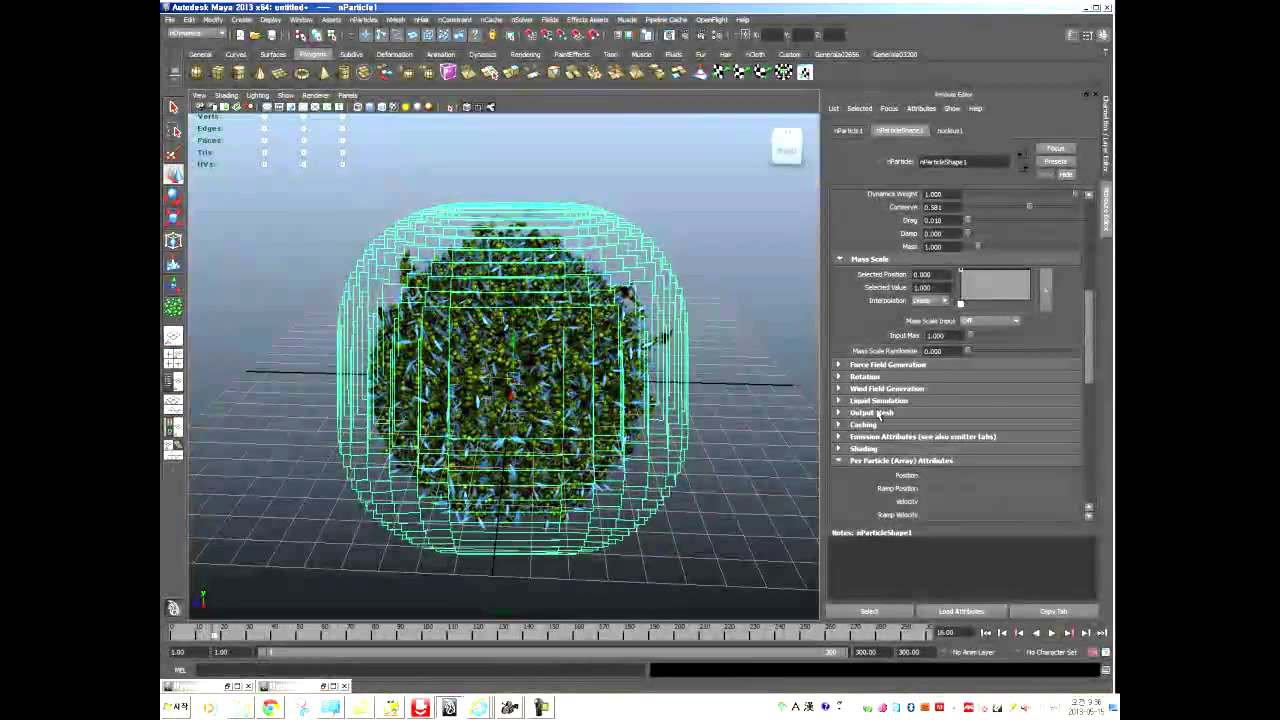
Change the blue end color of the nParticle shading color ramp to white and set Color Input to Constant.
click(884, 450)
scroll(900, 452, down, 5)
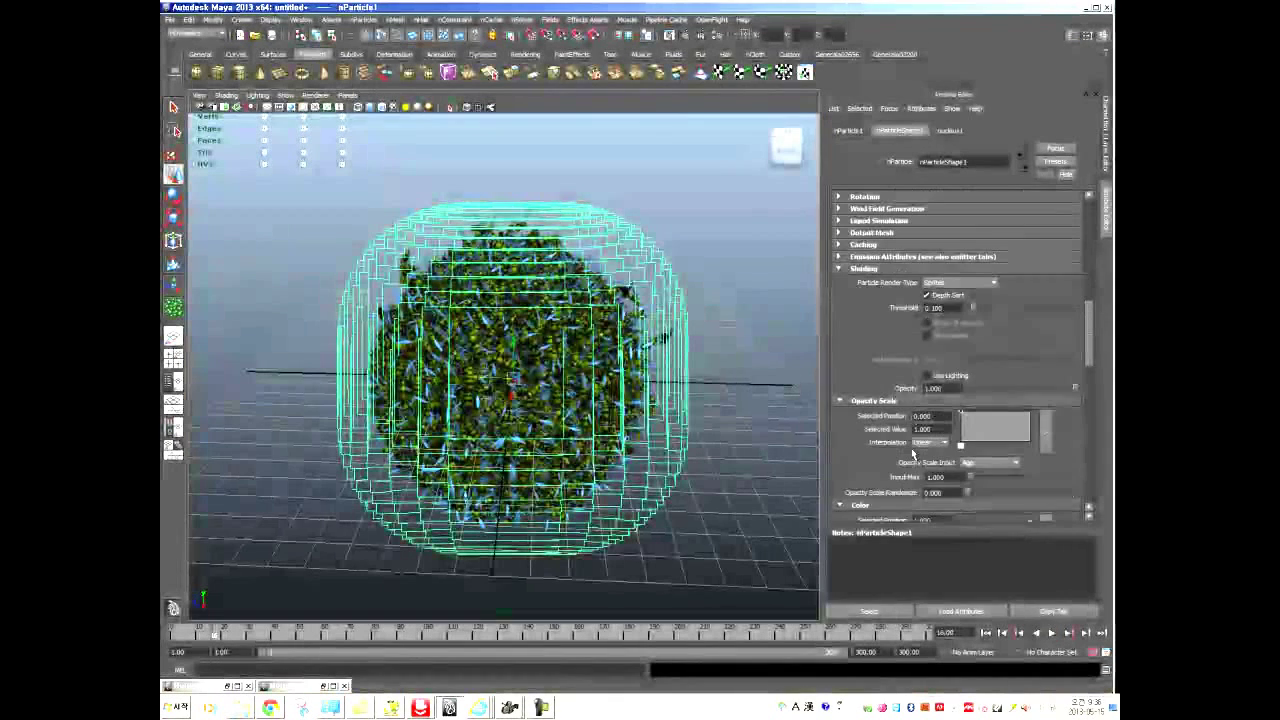
scroll(910, 448, down, 3)
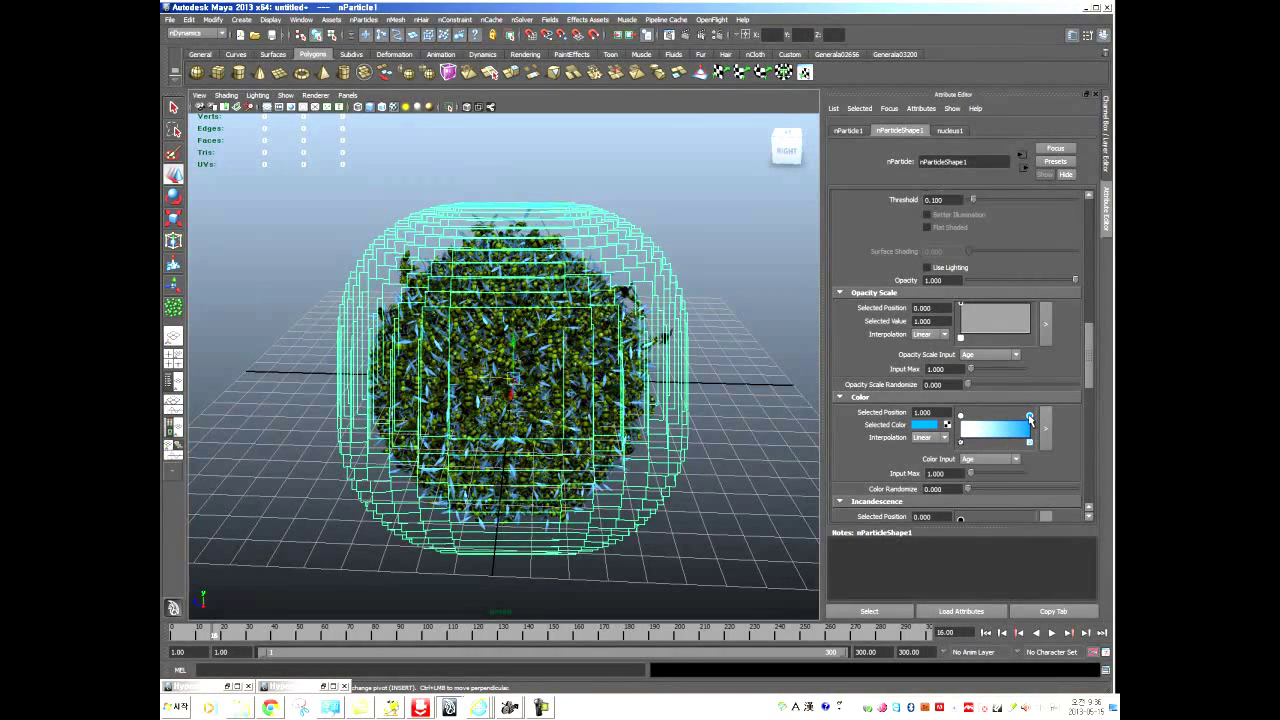
click(920, 425)
drag(333, 355, 313, 352)
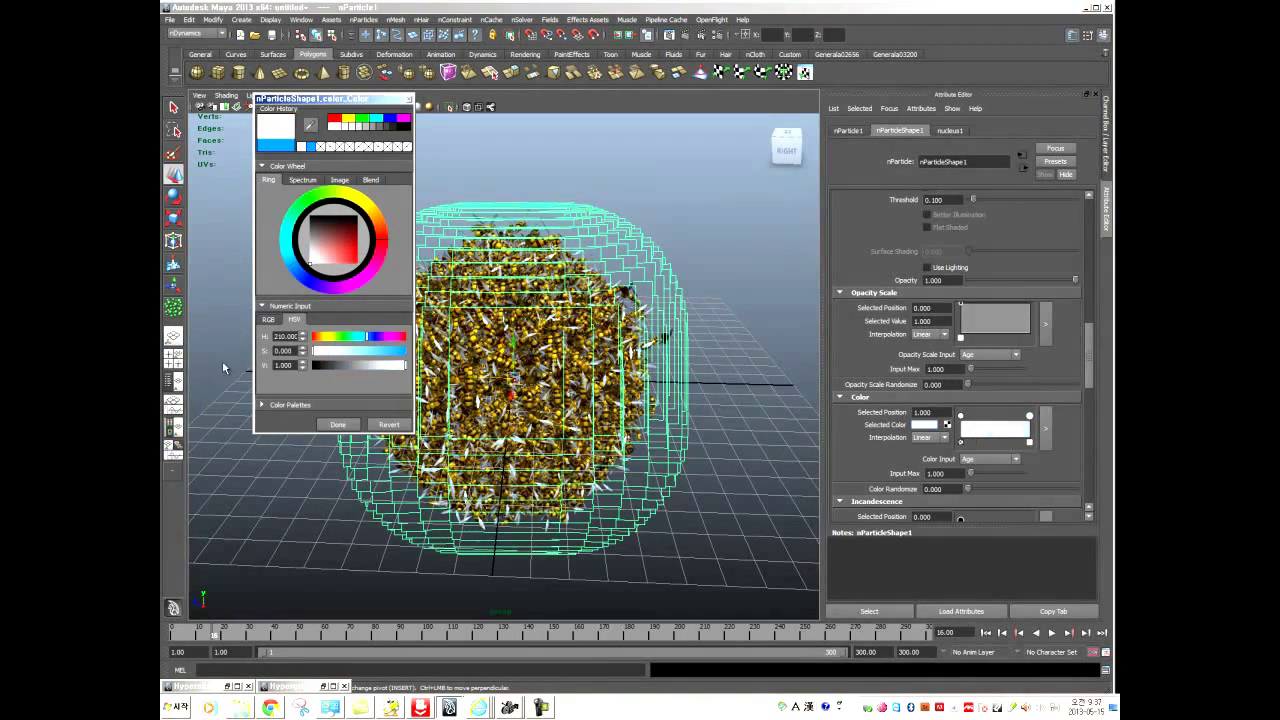
click(338, 424)
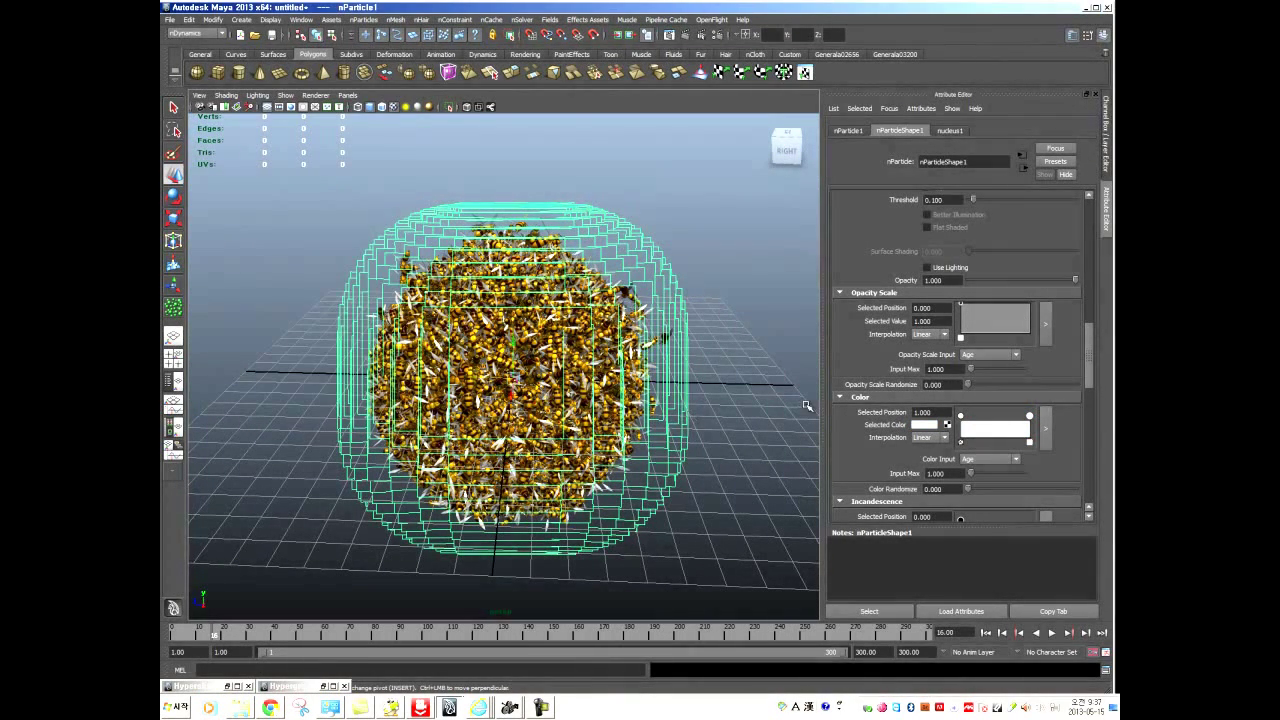
click(989, 459)
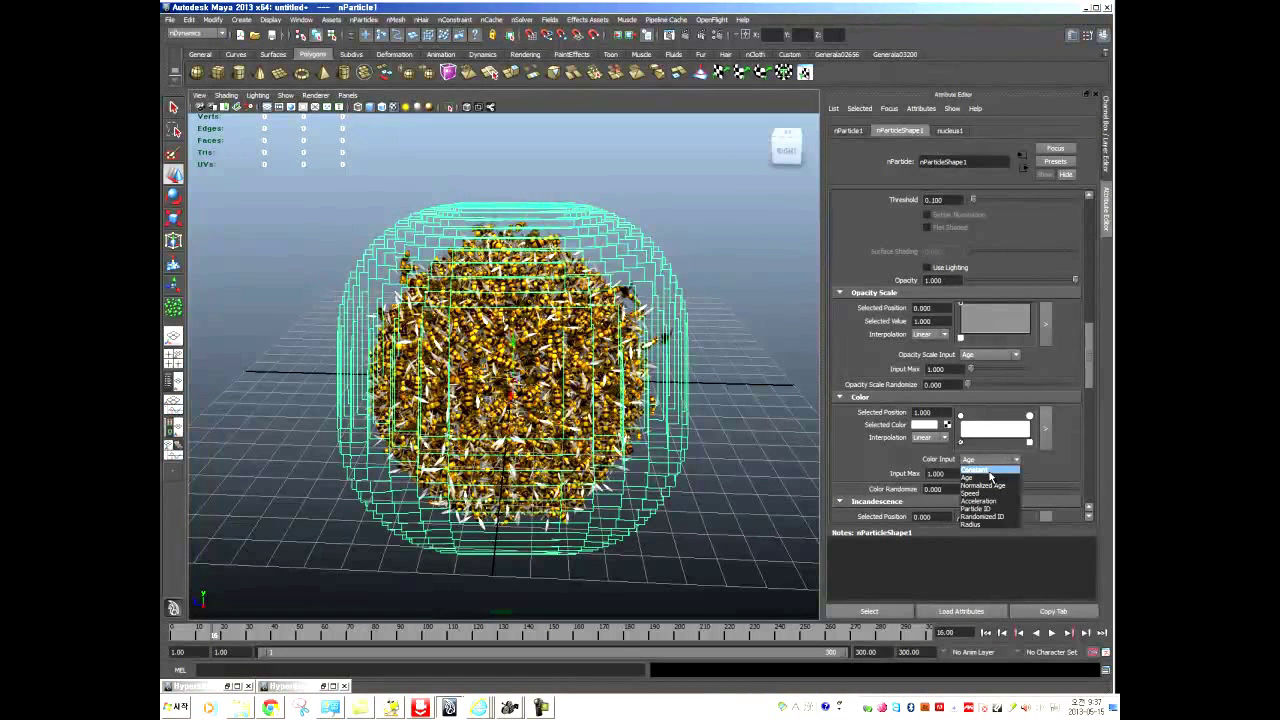
click(989, 471)
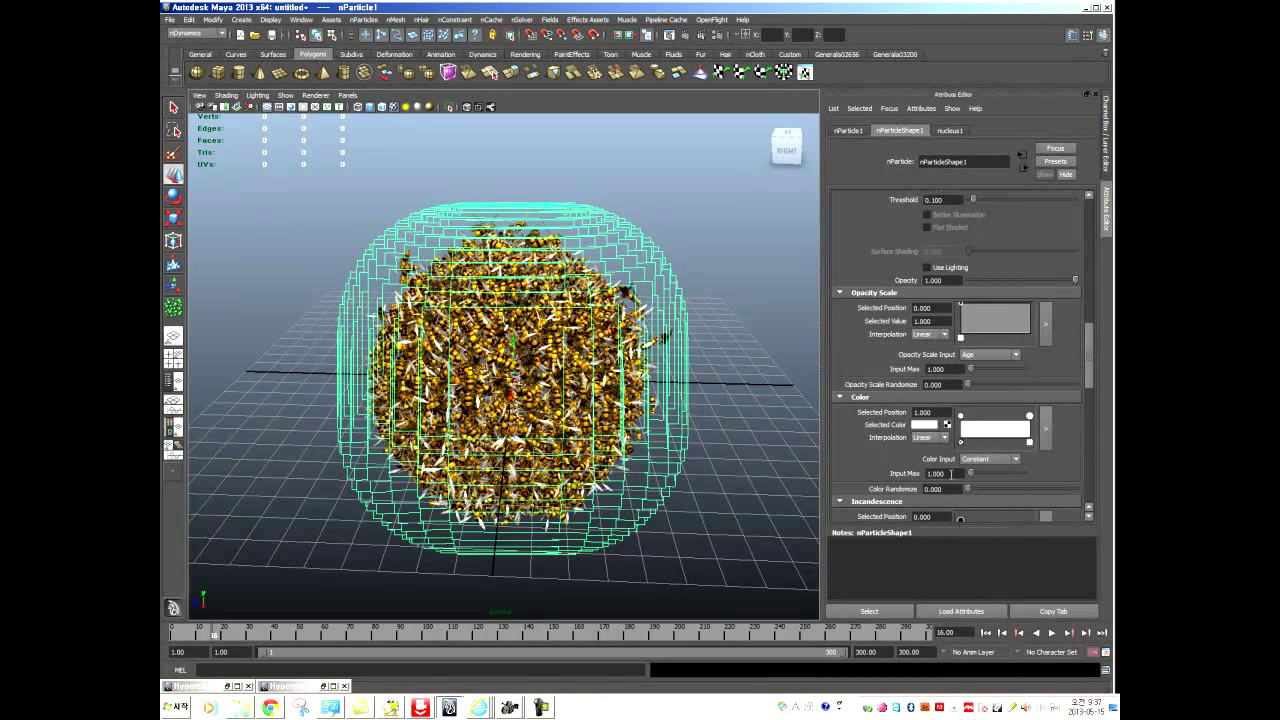
Set the Sprite Cycle Length of the nParticles to 300 and replay the simulation from the first frame.
mouse_move(1088, 370)
mouse_down()
mouse_move(1091, 483)
mouse_move(1078, 286)
mouse_move(1059, 239)
mouse_move(1102, 472)
mouse_move(1095, 357)
mouse_move(1072, 273)
mouse_move(1116, 543)
mouse_up()
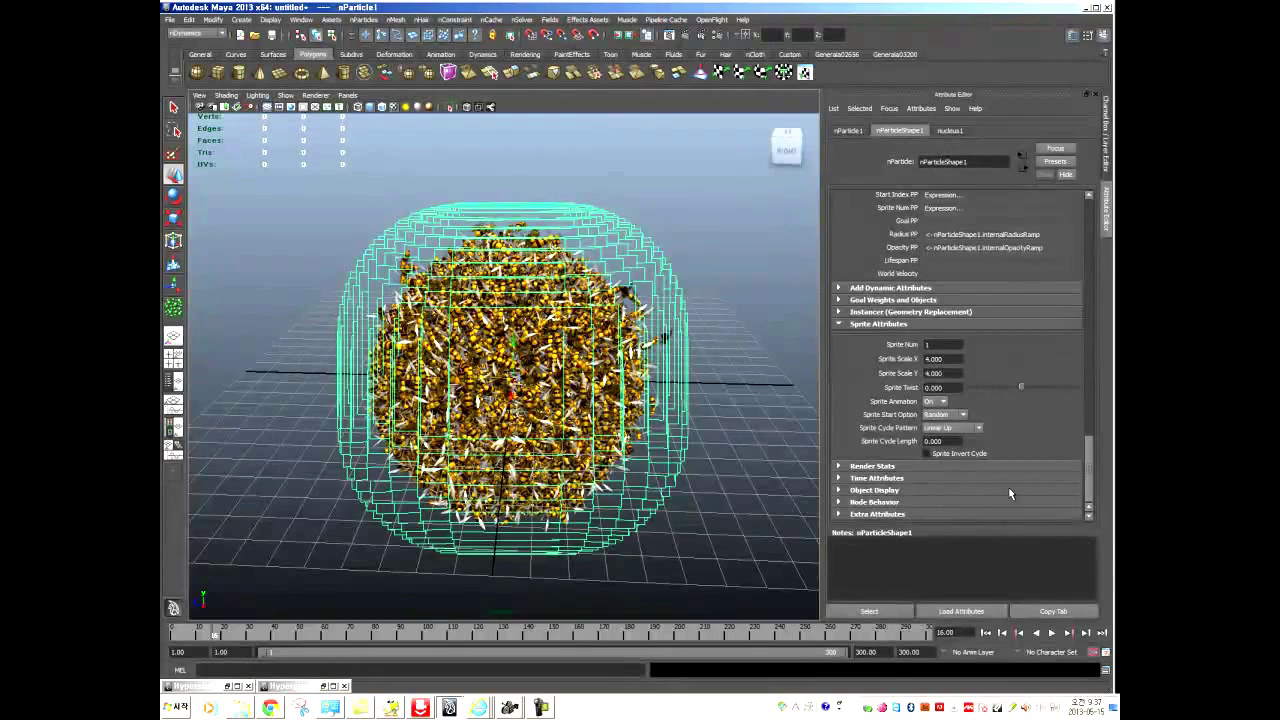
click(954, 441)
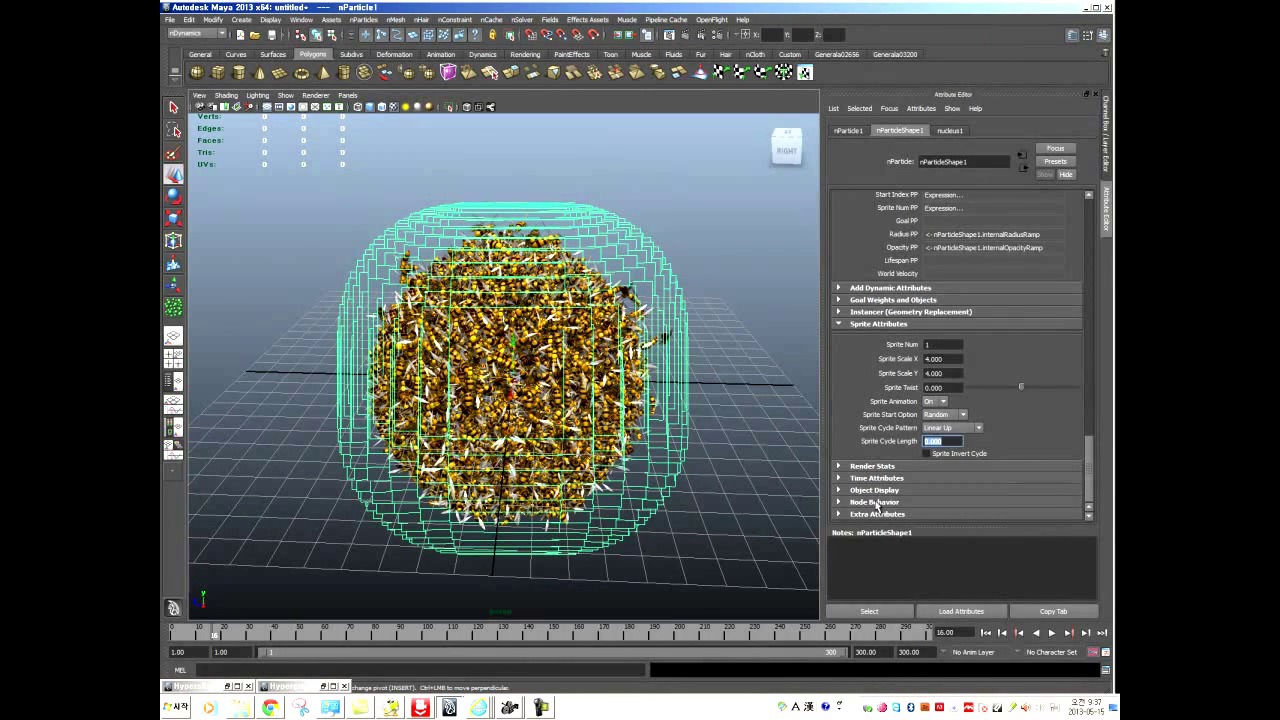
click(987, 632)
click(1052, 633)
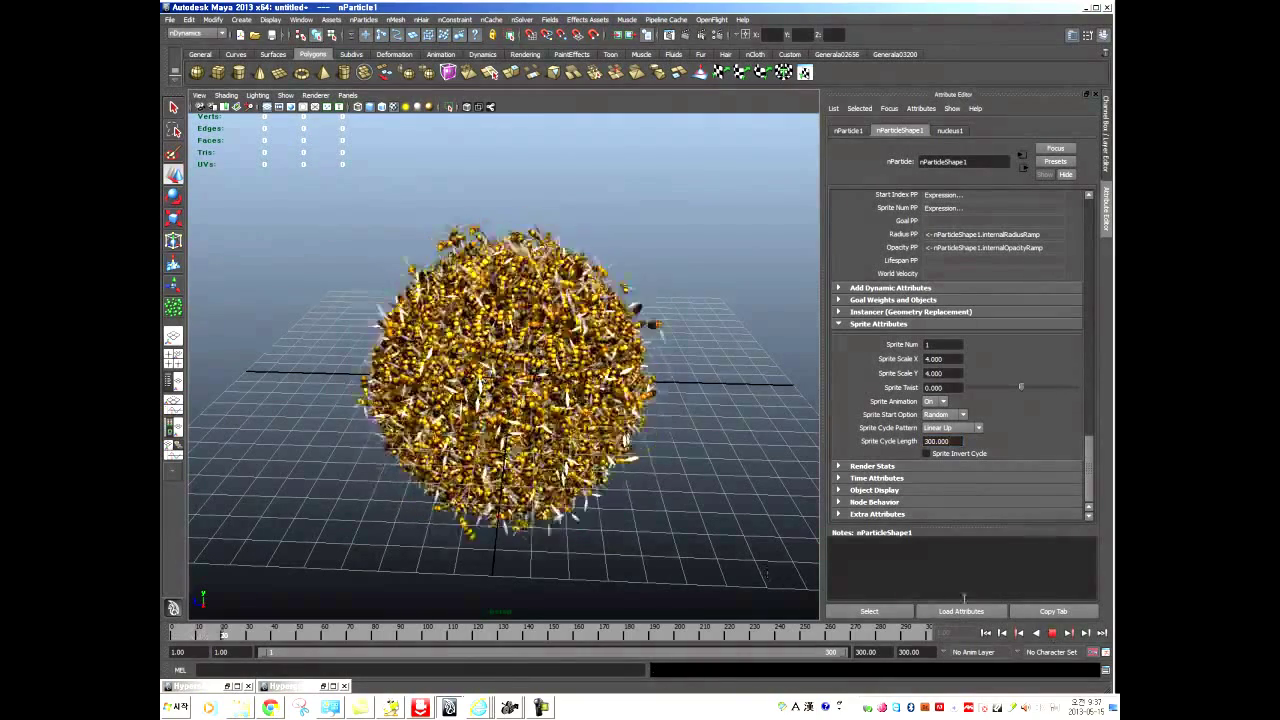
Stop the playback, select the nParticles and set their Sprite Twist to -41.695.
click(1052, 633)
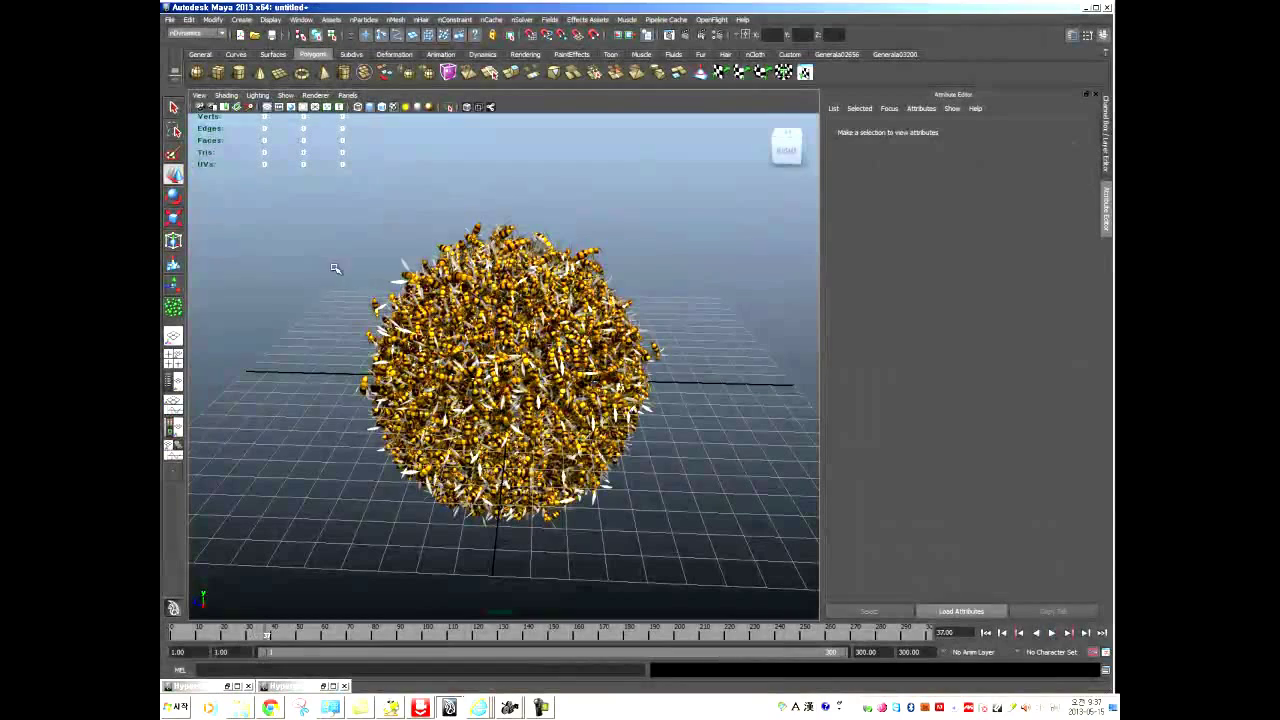
drag(332, 264, 520, 400)
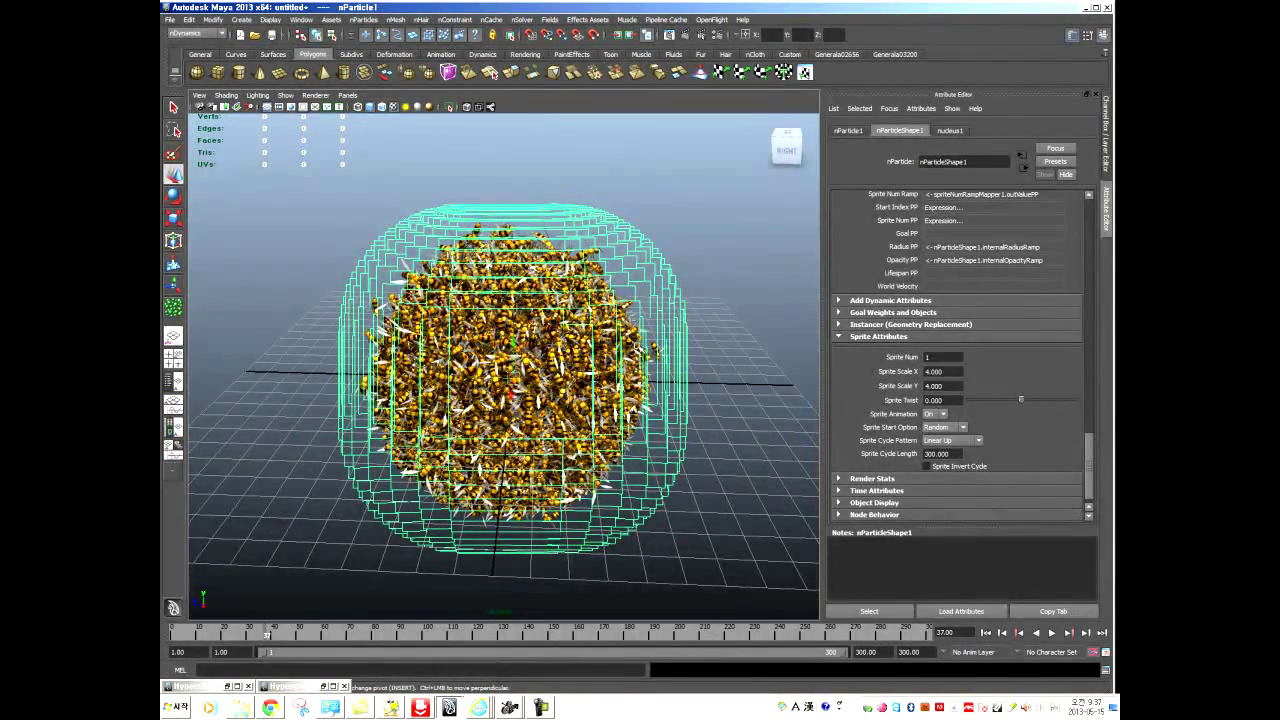
drag(1022, 402, 1010, 402)
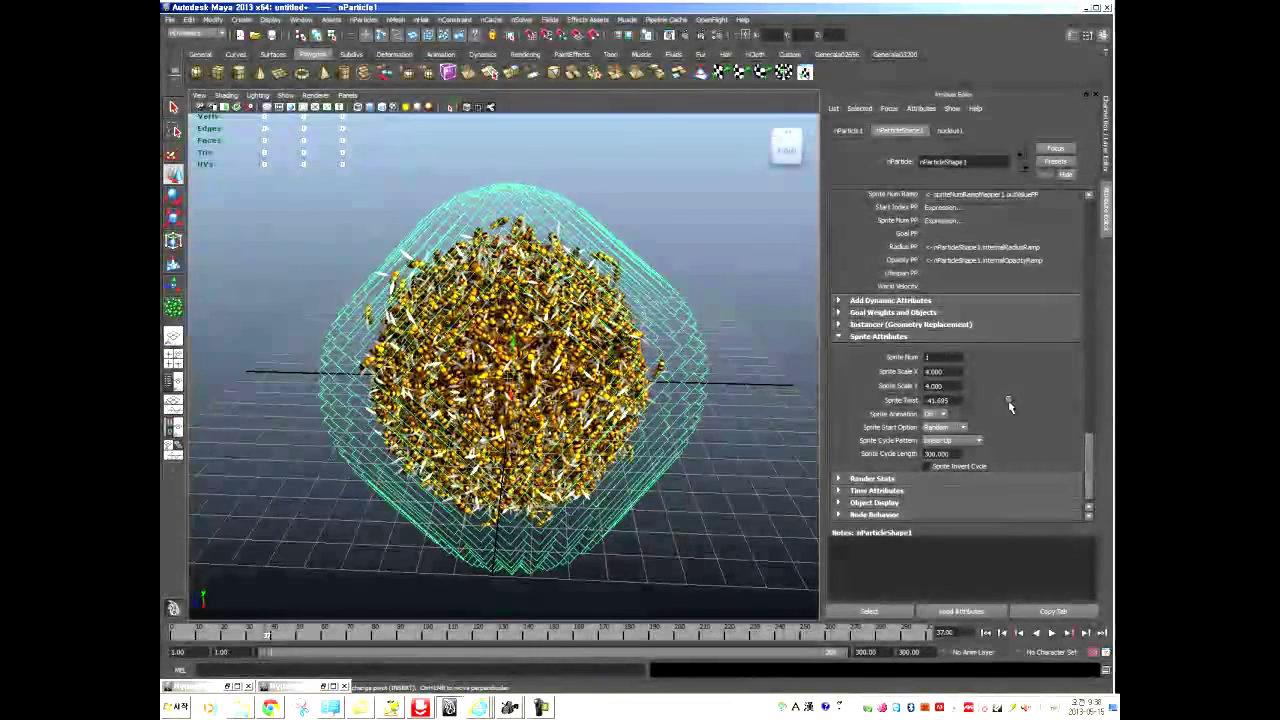
Replay the simulation from the first frame and deselect the nParticles to check the twisted sprites.
click(985, 632)
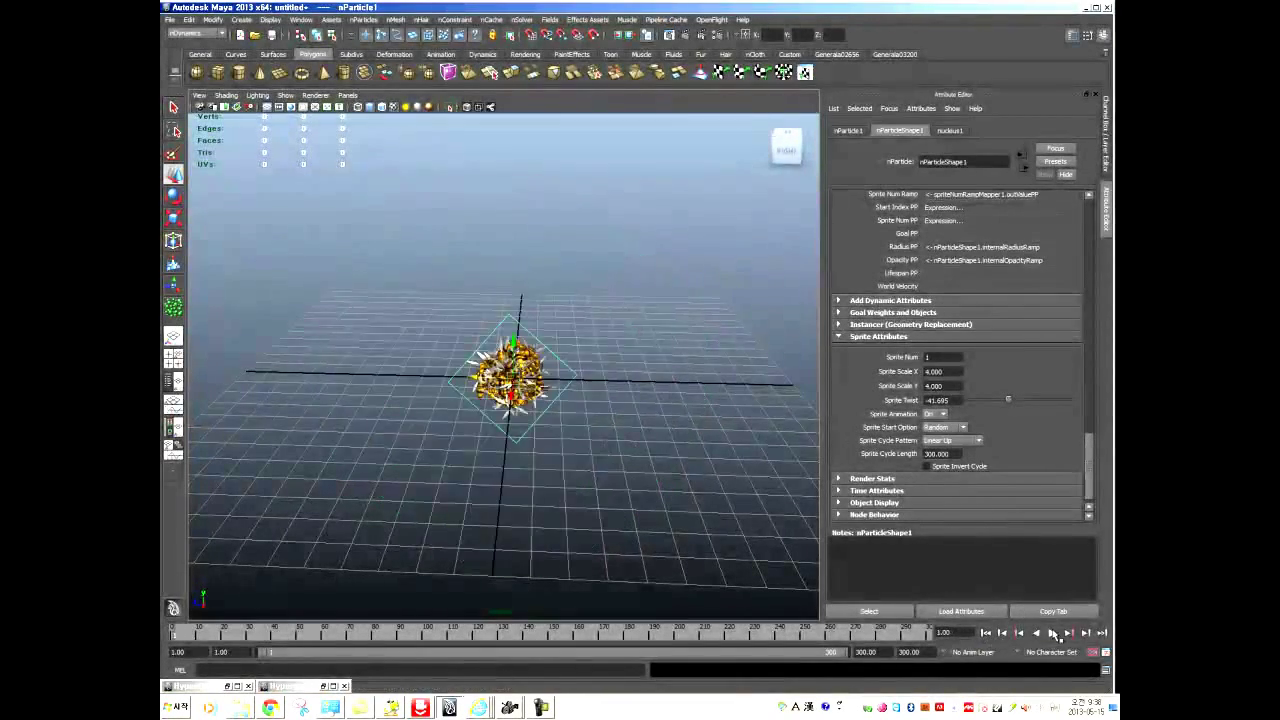
click(1052, 632)
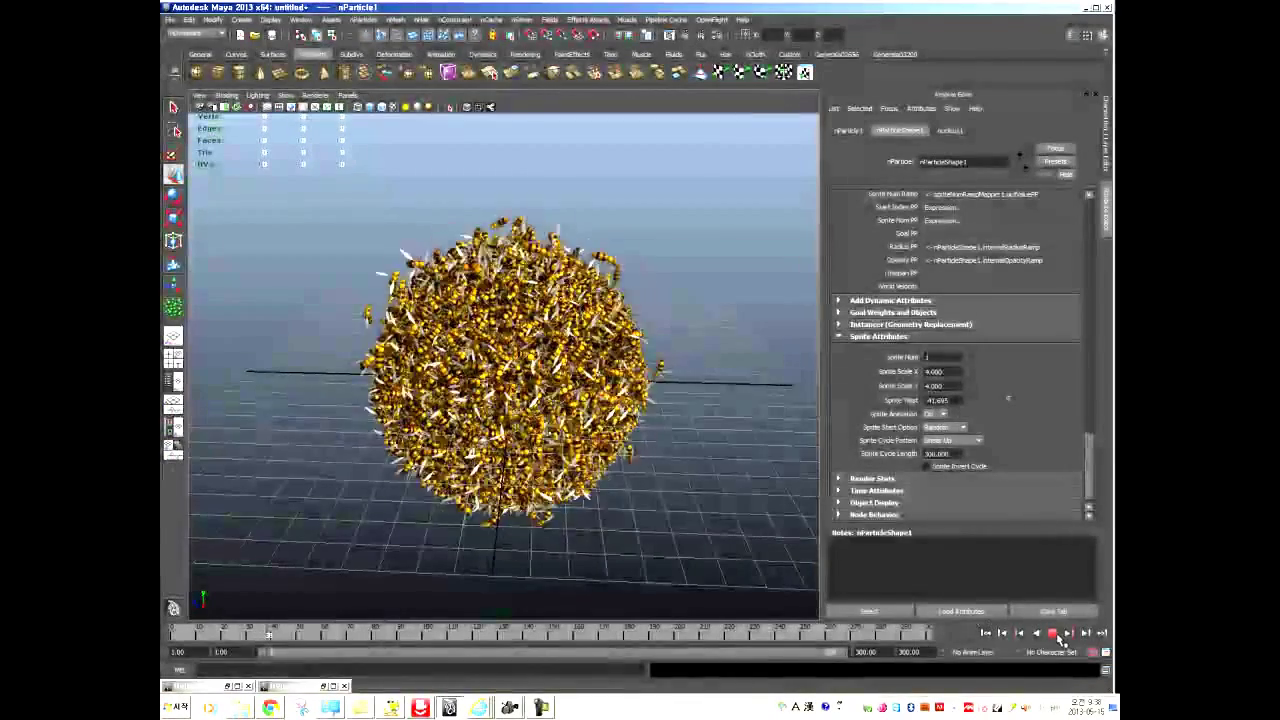
click(1052, 632)
click(736, 464)
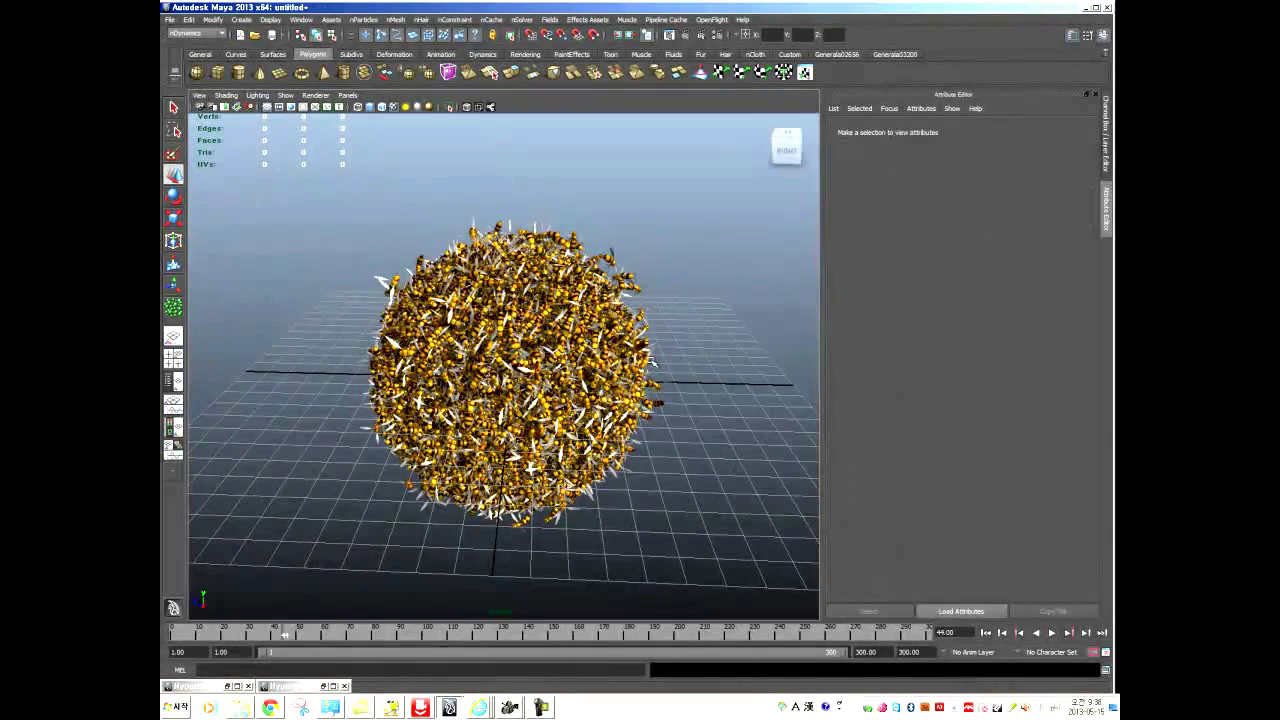
Reselect the nParticles and review their per-particle, dynamic, goal weight and sprite attributes.
key(ctrl+z)
scroll(1091, 463, up, 1)
drag(1091, 463, 1088, 444)
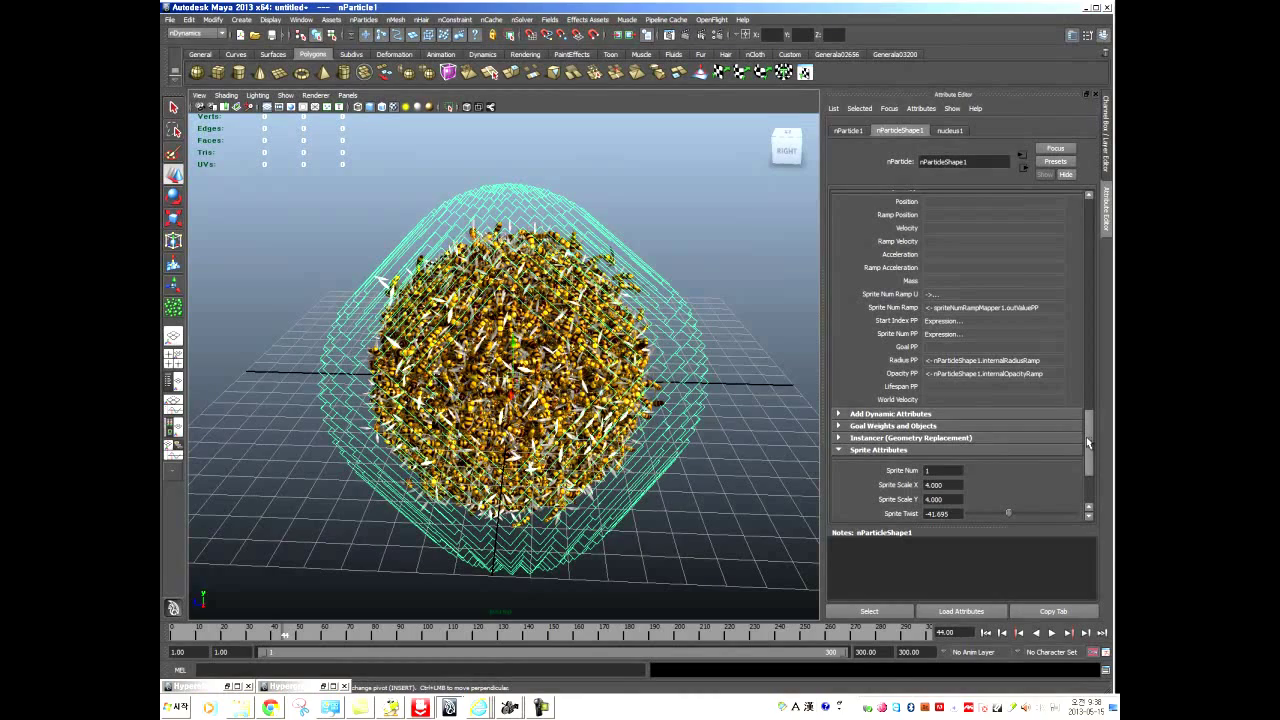
drag(1086, 443, 1086, 441)
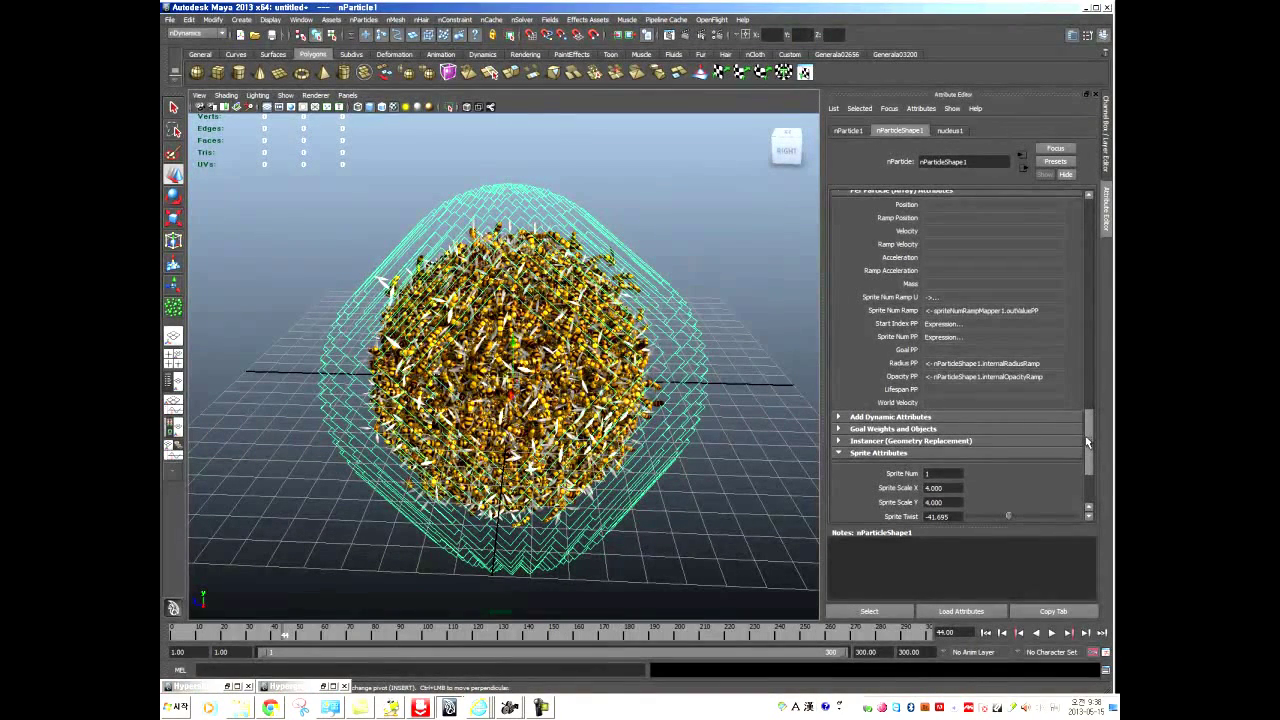
drag(1088, 442, 1087, 440)
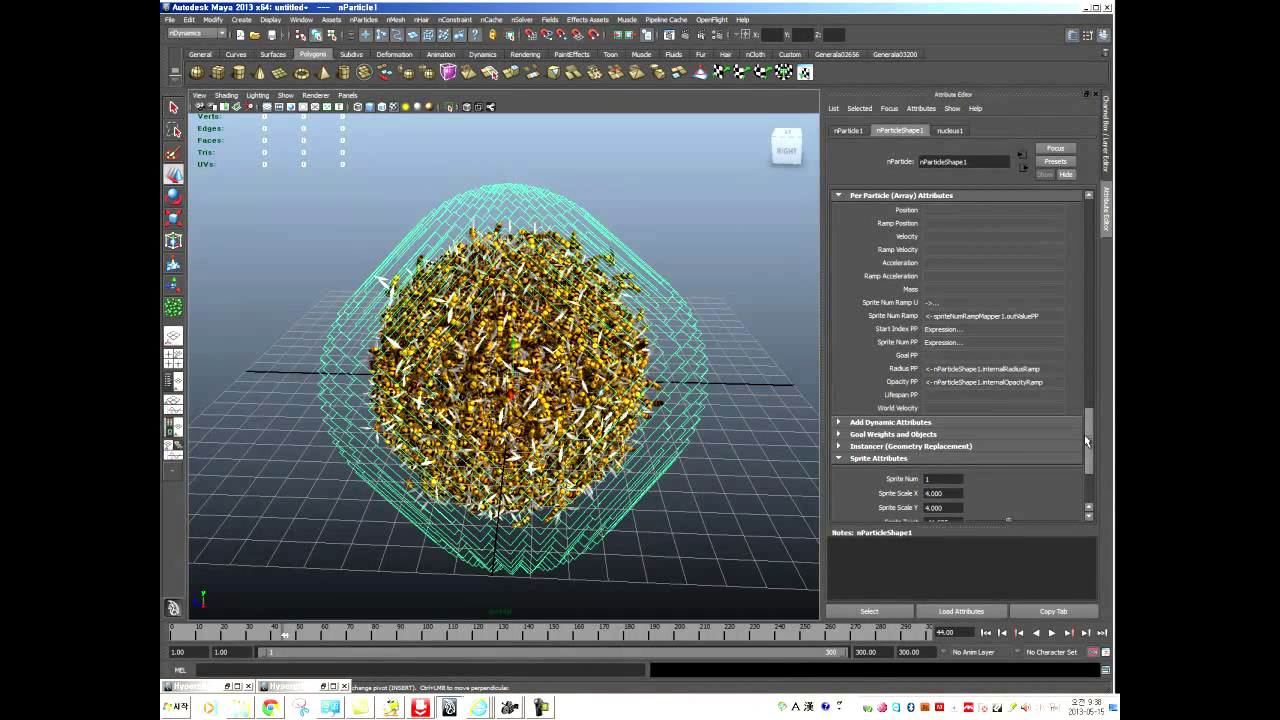
drag(1083, 435, 1080, 451)
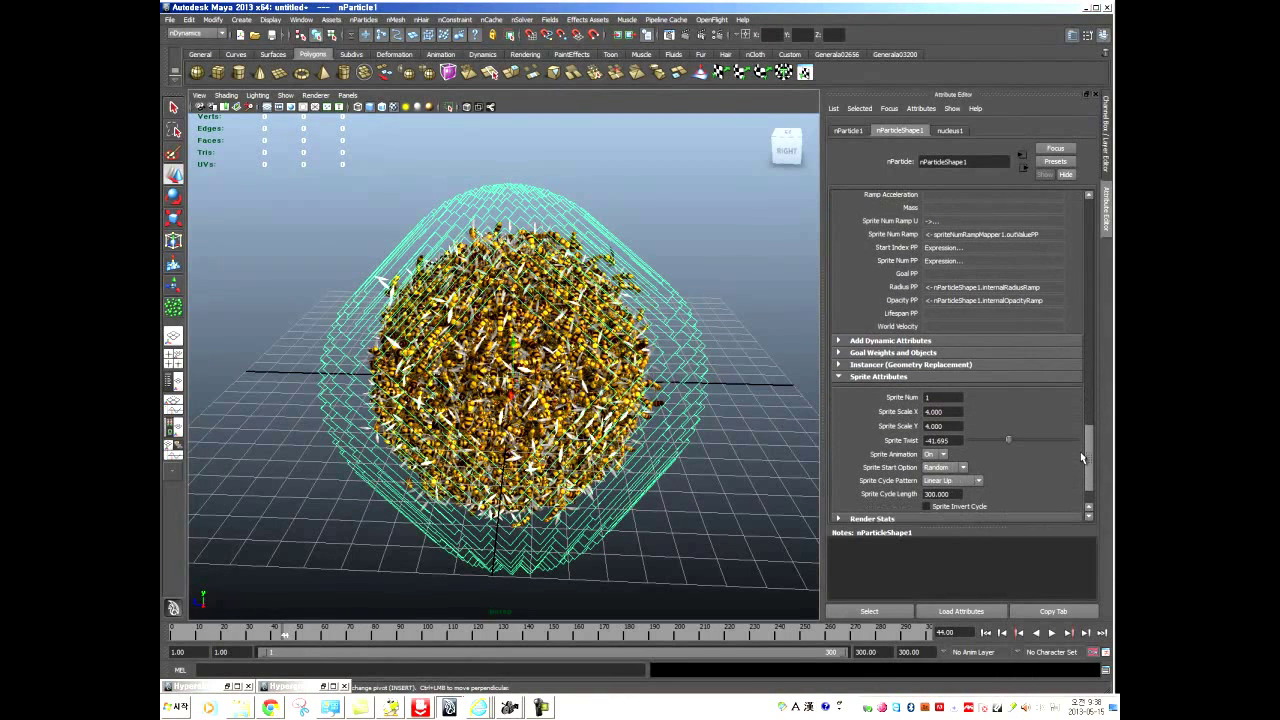
click(855, 341)
click(854, 341)
click(856, 354)
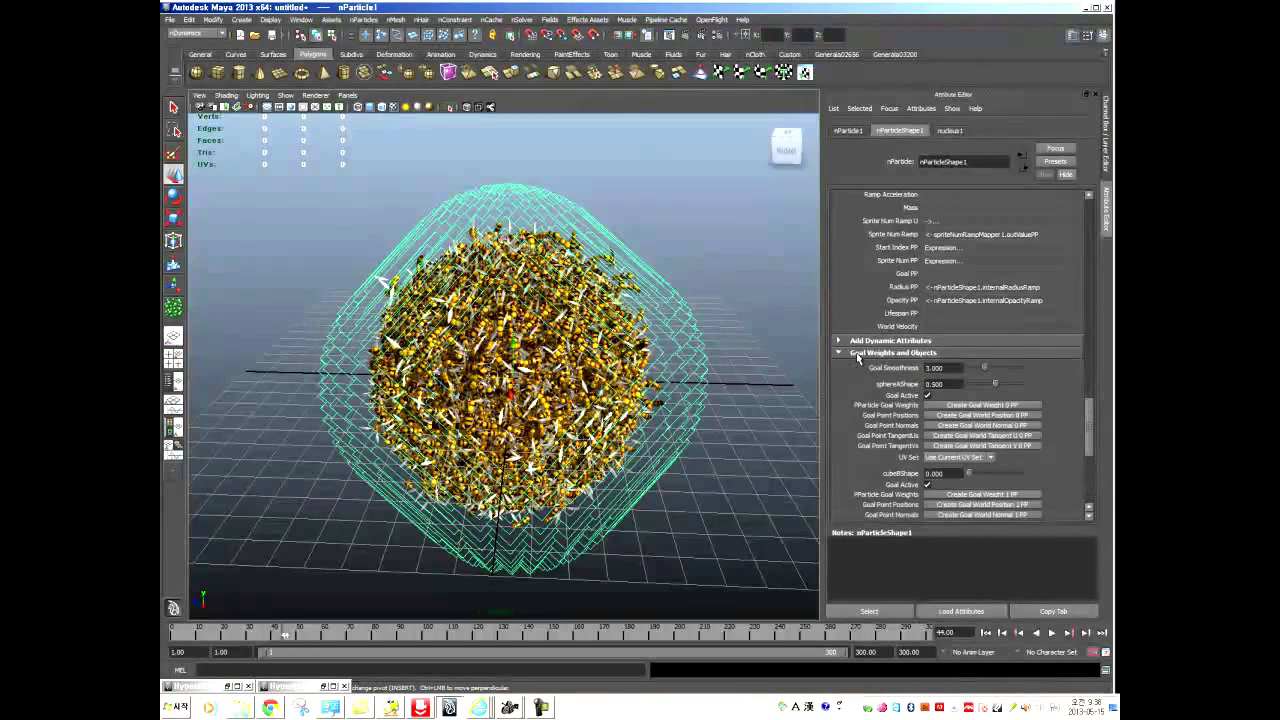
click(857, 354)
click(859, 342)
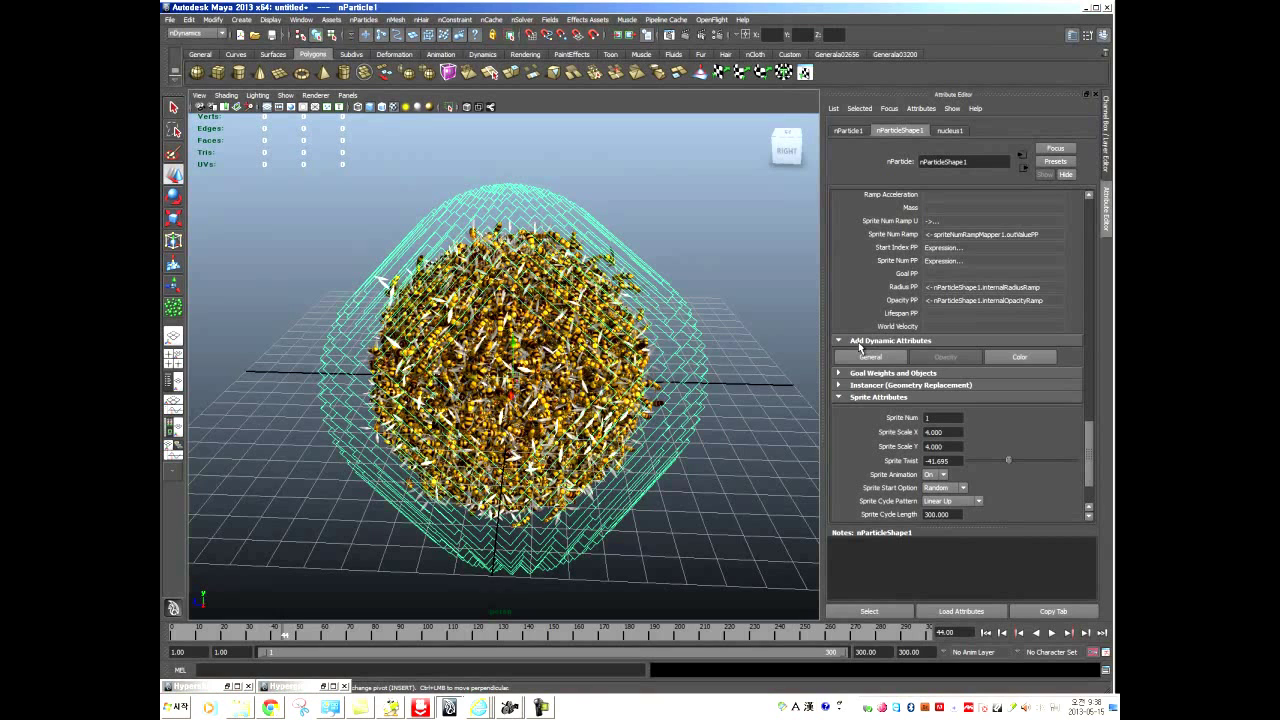
click(859, 344)
drag(1092, 459, 1086, 493)
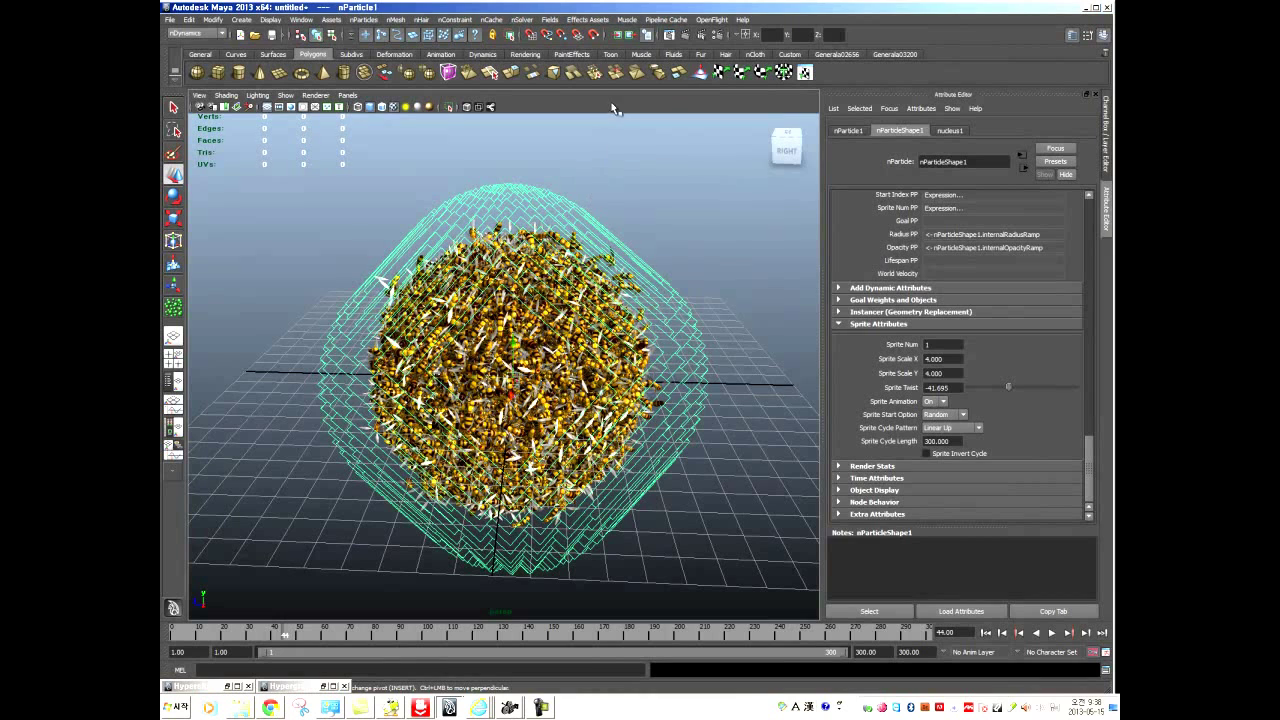
Rerun the bee simulation from the first frame and view the swarm with the nParticles deselected.
click(655, 210)
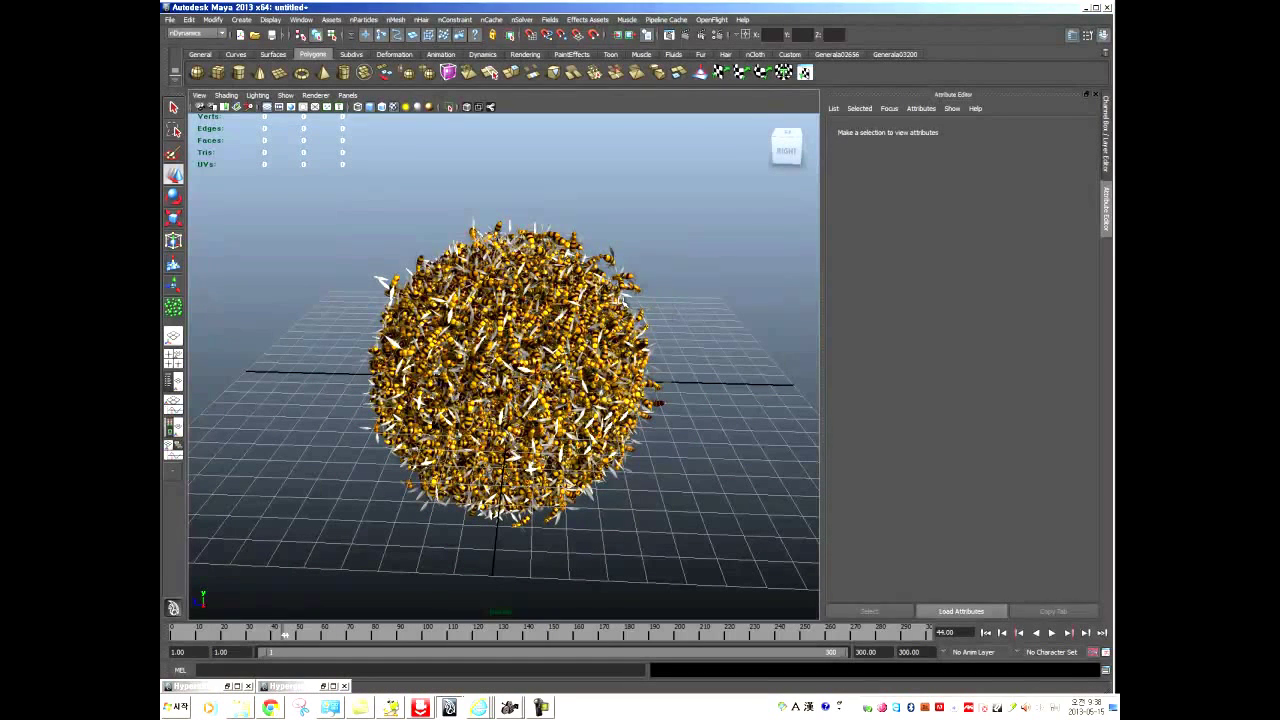
key(ctrl+z)
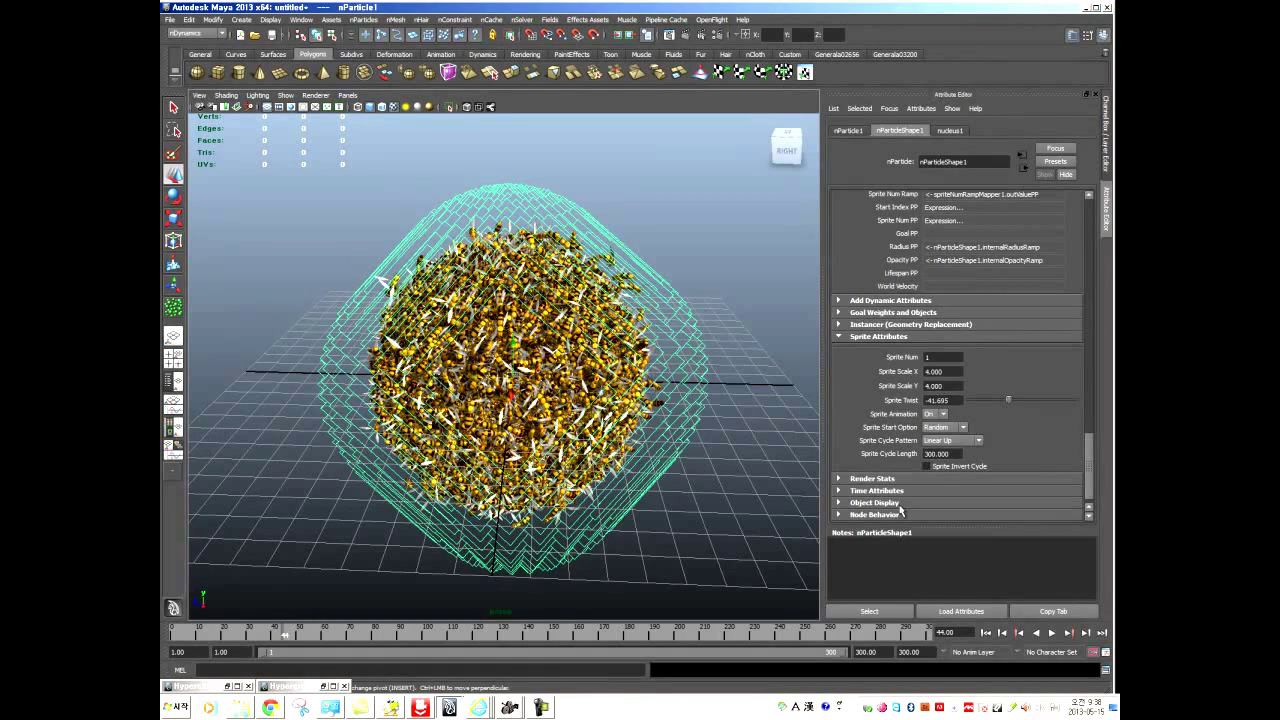
click(986, 632)
click(1052, 633)
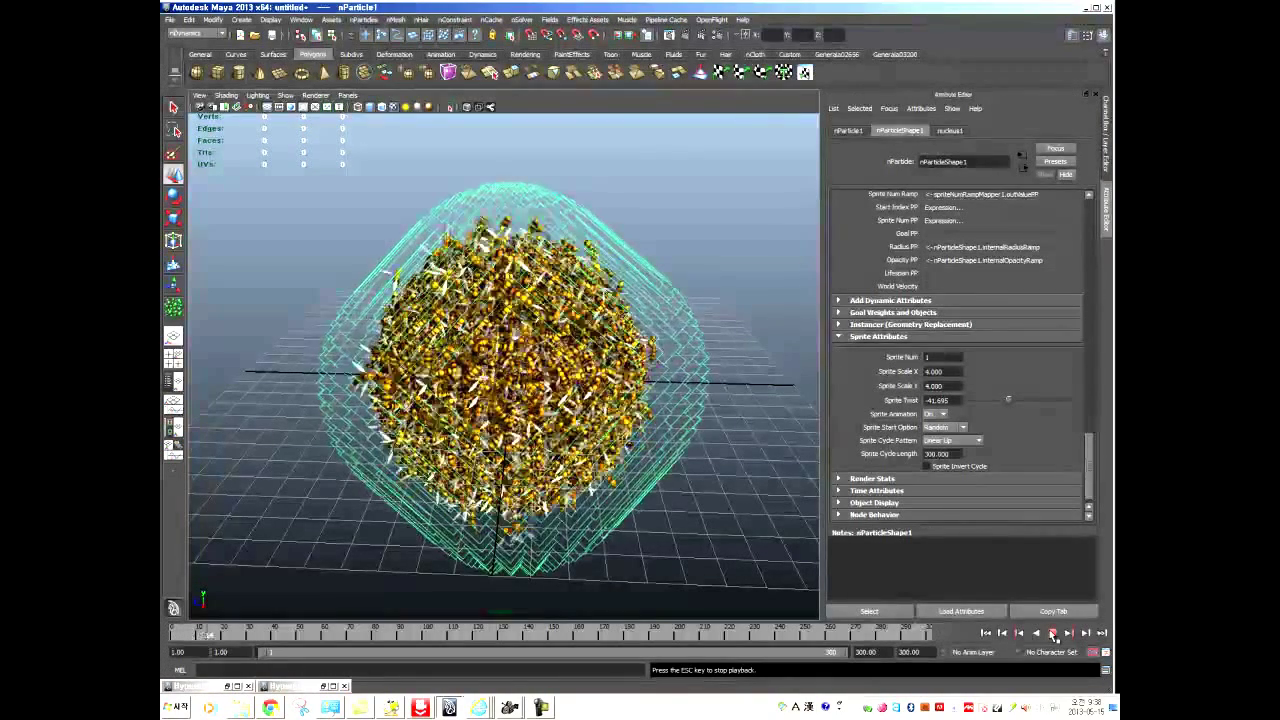
key(Escape)
click(703, 492)
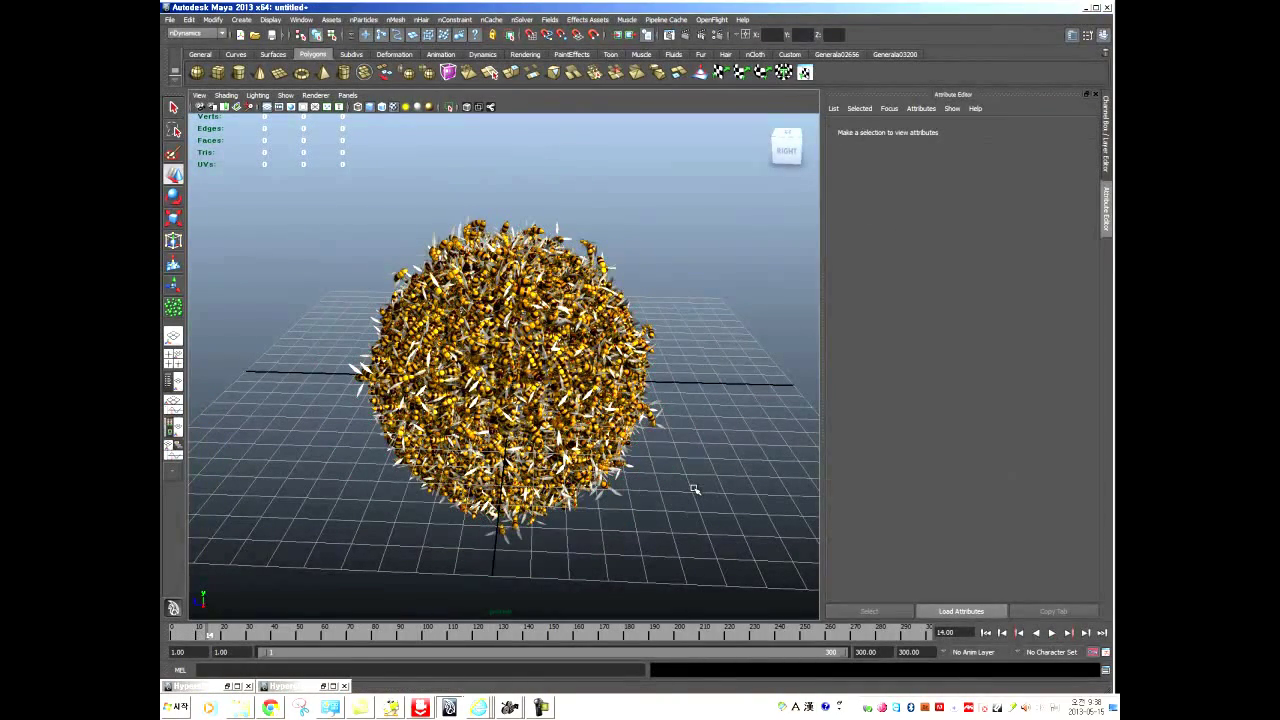
click(1050, 634)
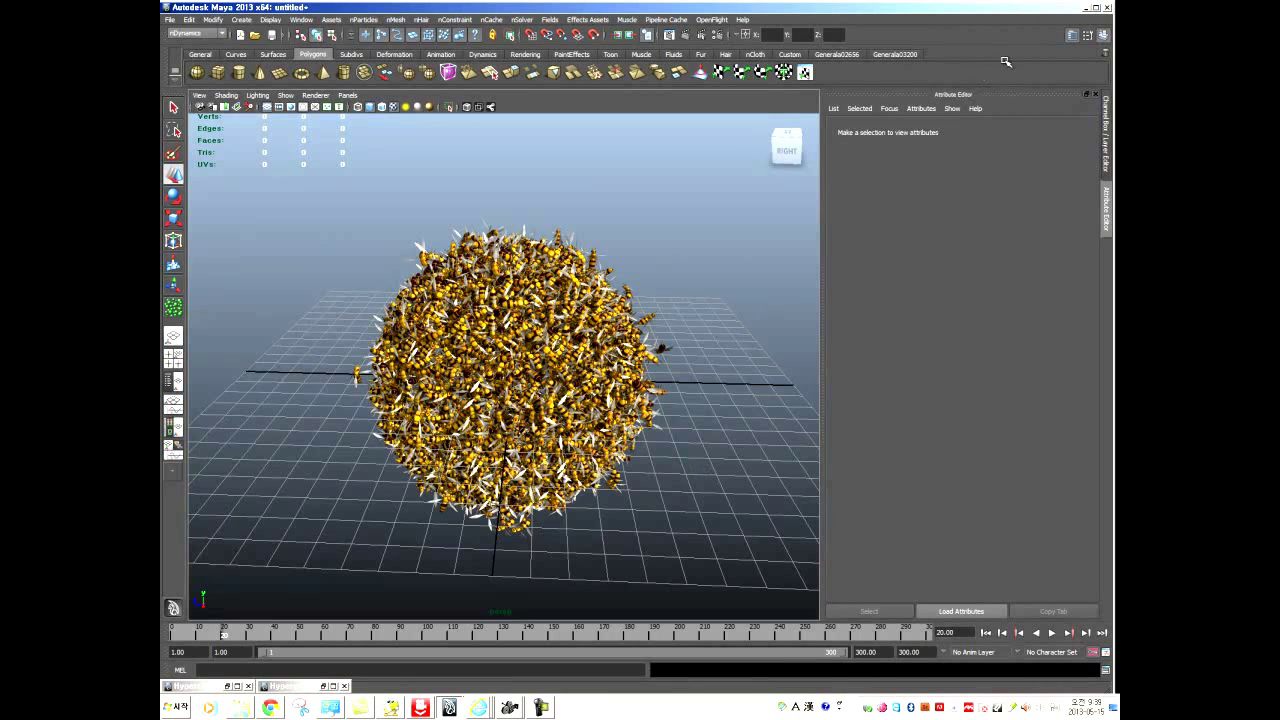
Make the mesh display layer visible, select the cube and play the simulation up to frame 91.
click(1104, 146)
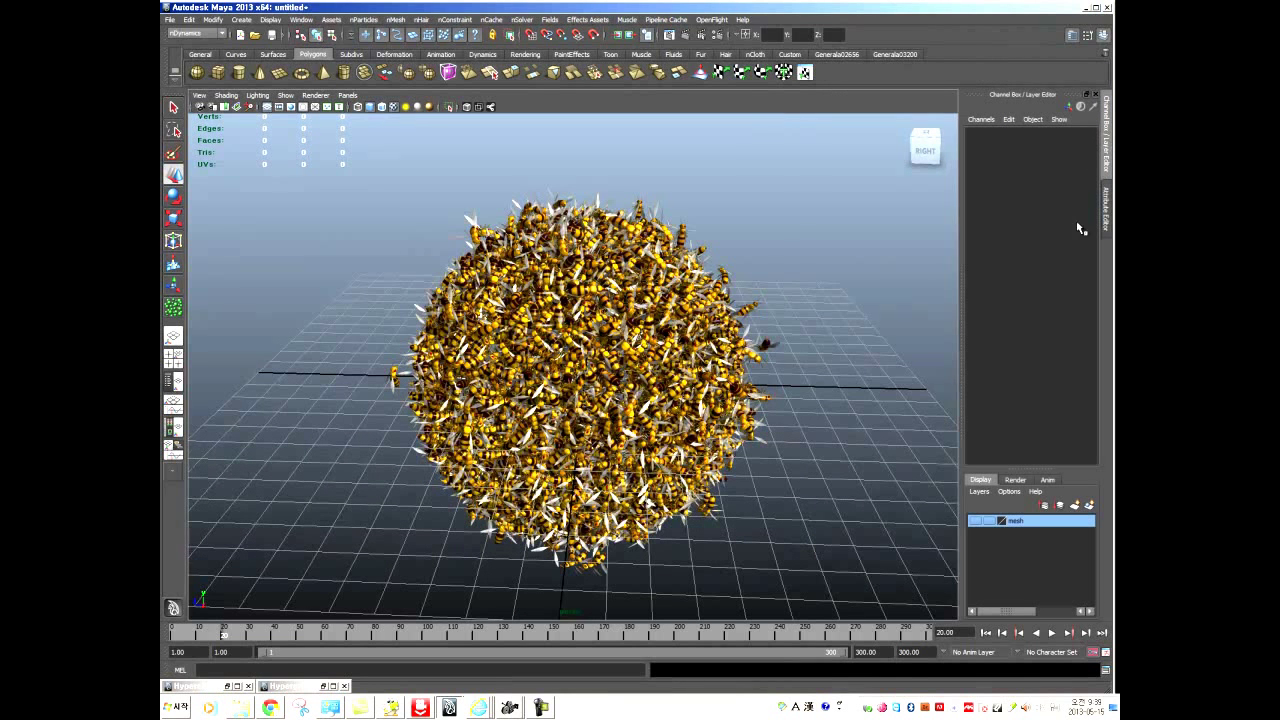
click(978, 521)
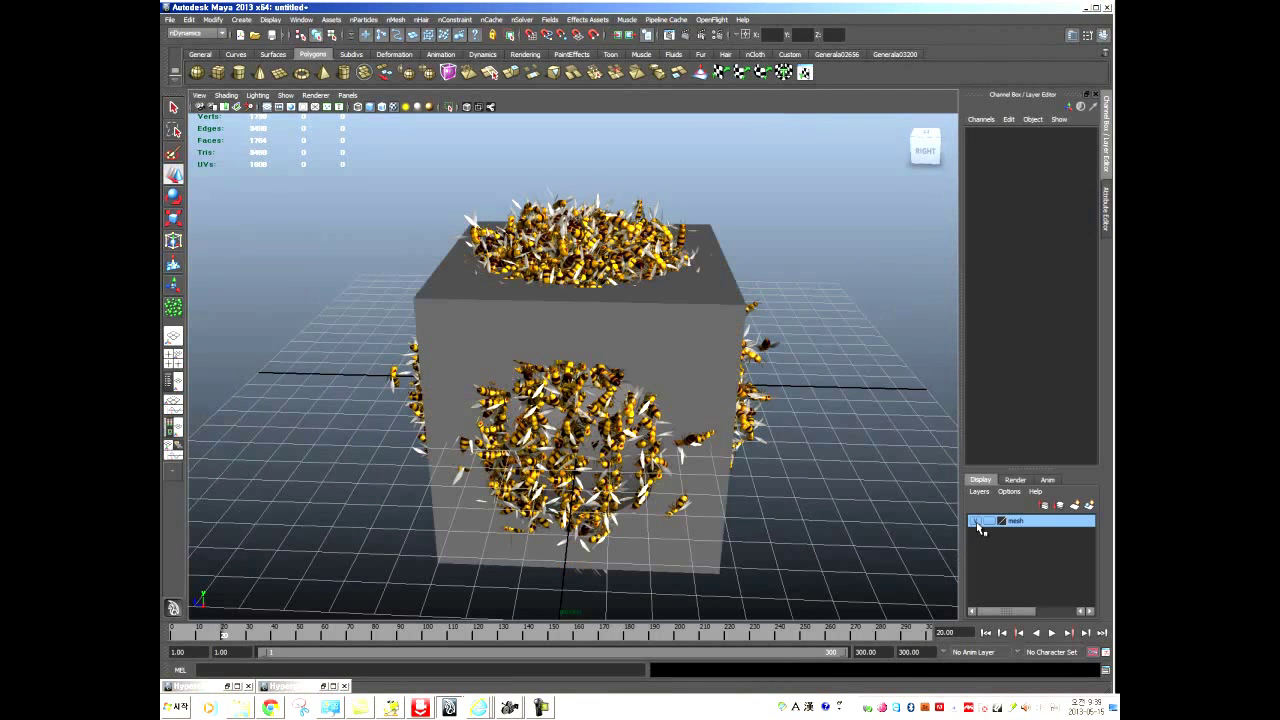
click(436, 307)
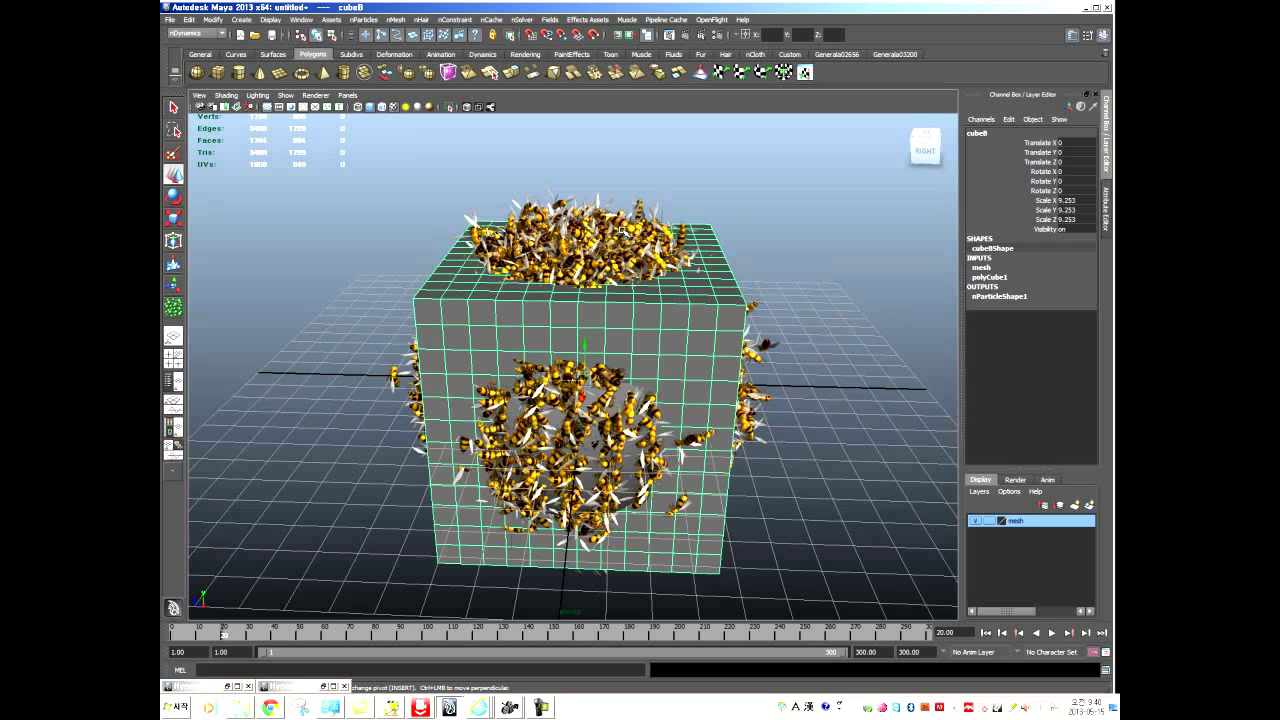
click(1053, 633)
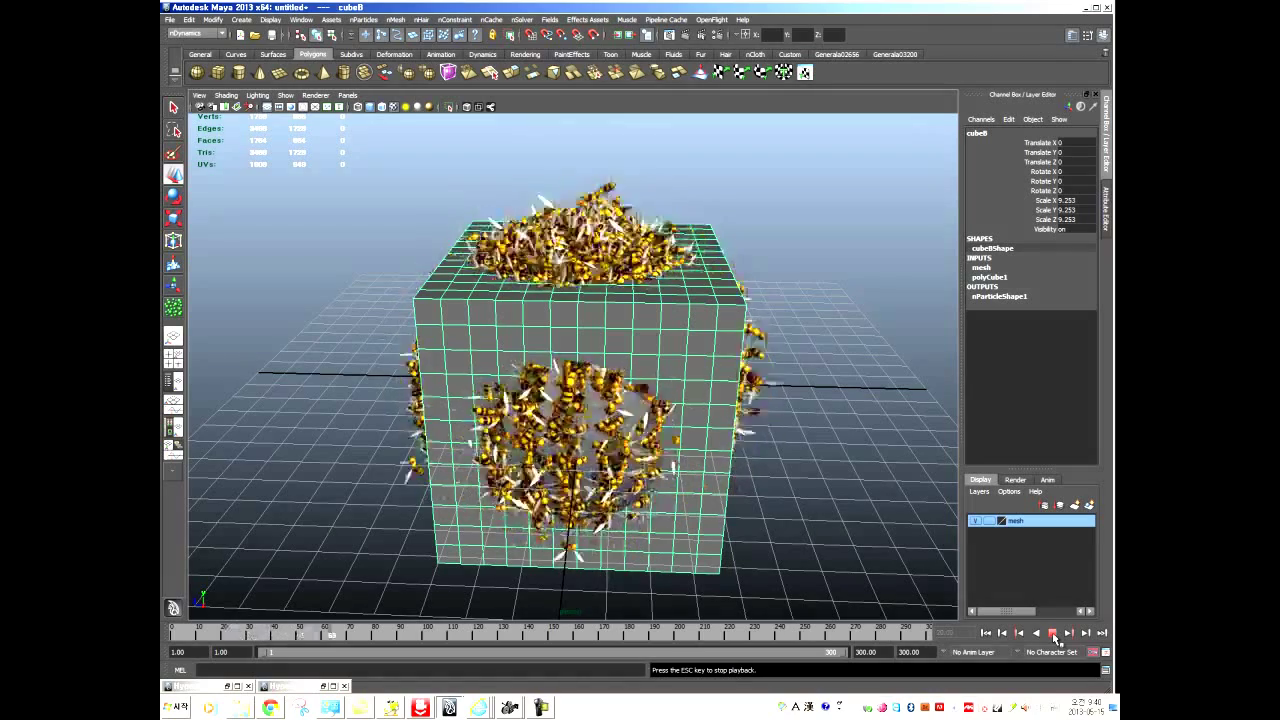
click(1053, 633)
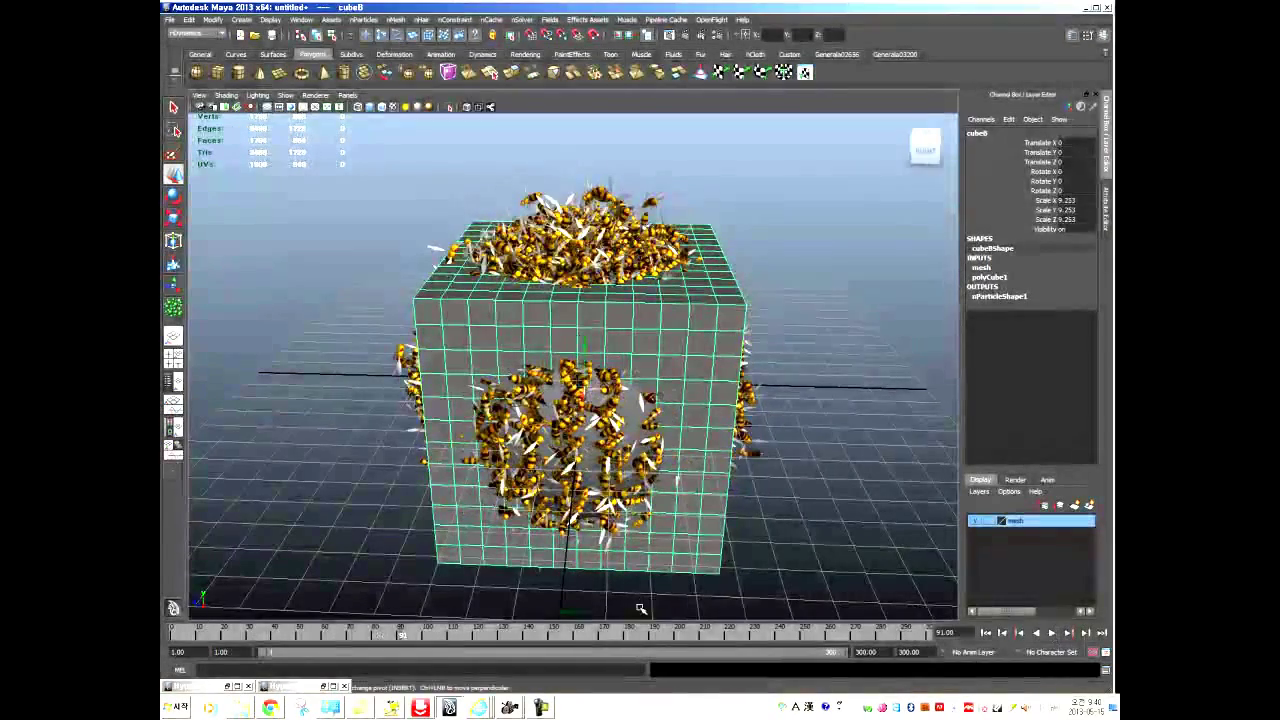
right_click(664, 624)
mouse_move(712, 559)
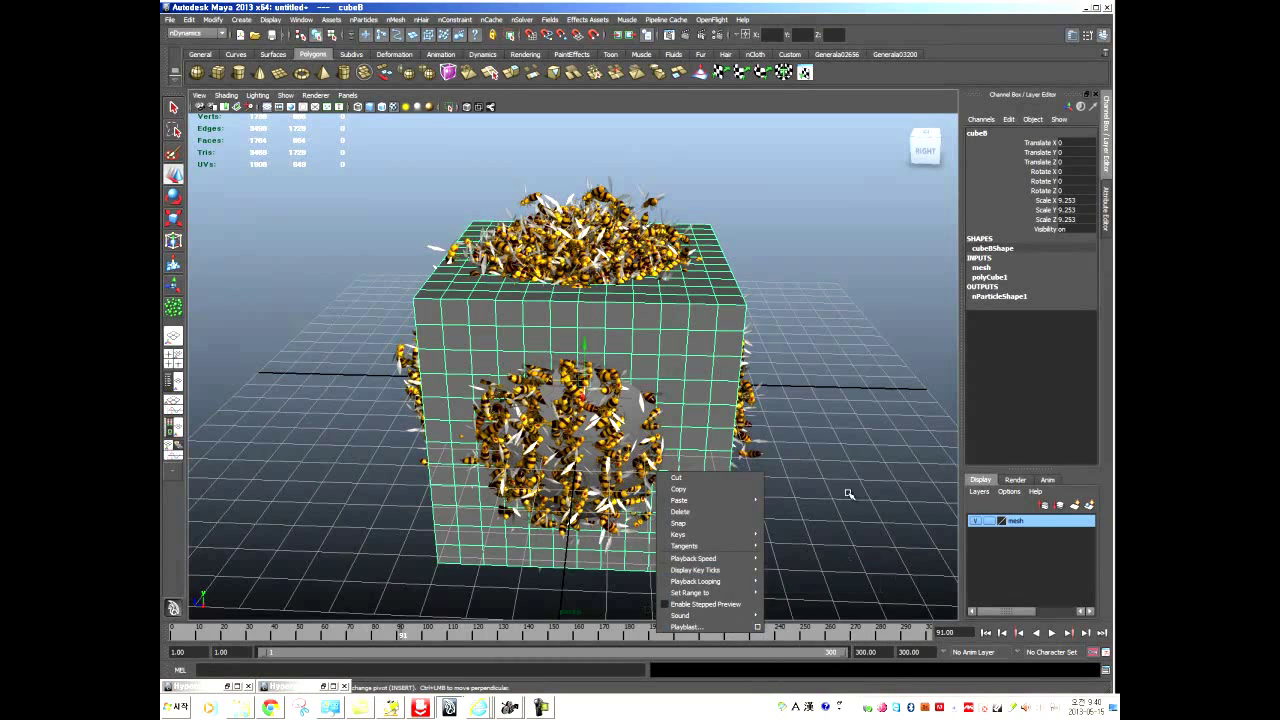
click(956, 617)
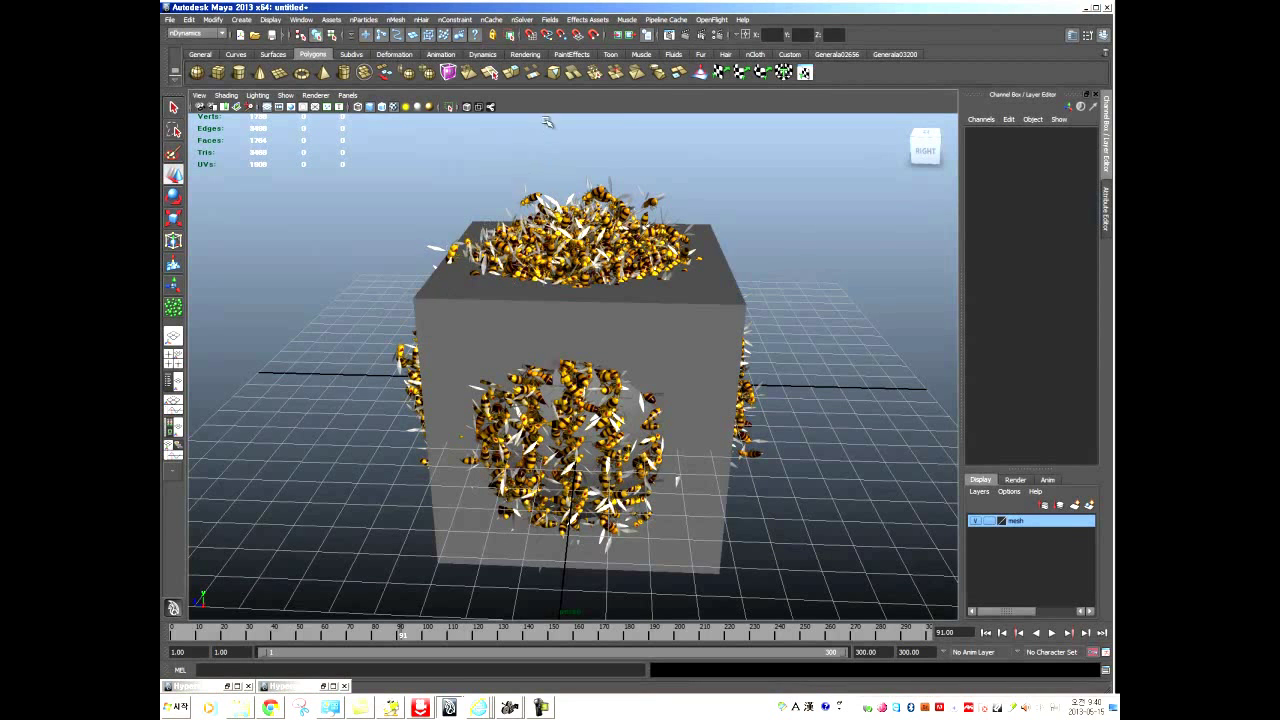
click(443, 320)
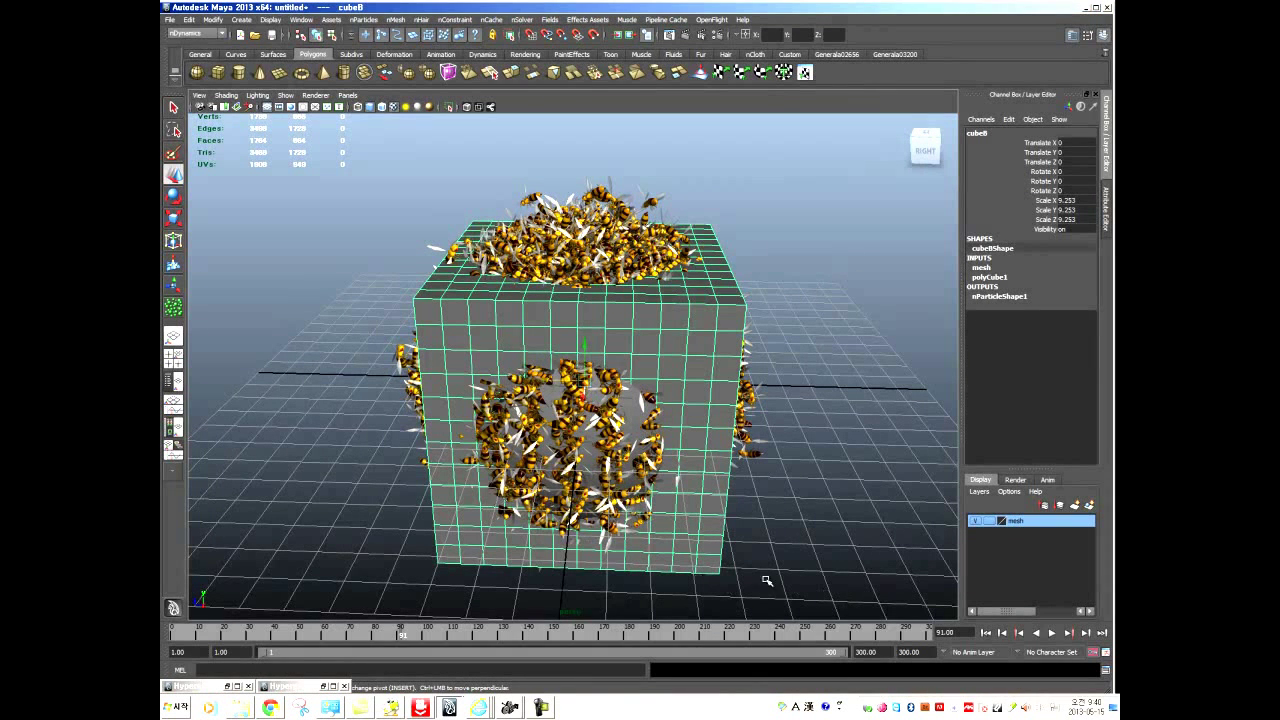
Select the nParticles, collapse their sprite attributes and expand the Goal Weights and Objects settings for the sphere and cube.
click(620, 235)
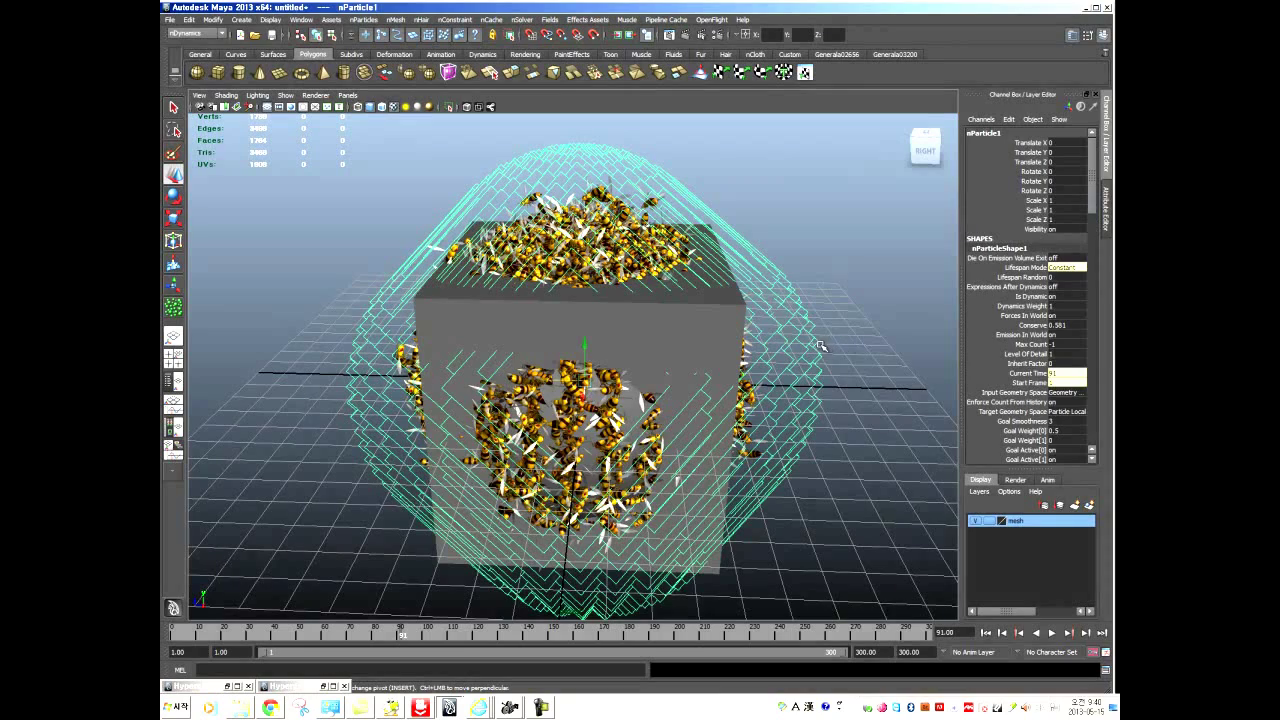
key(ctrl+a)
drag(1092, 470, 1083, 514)
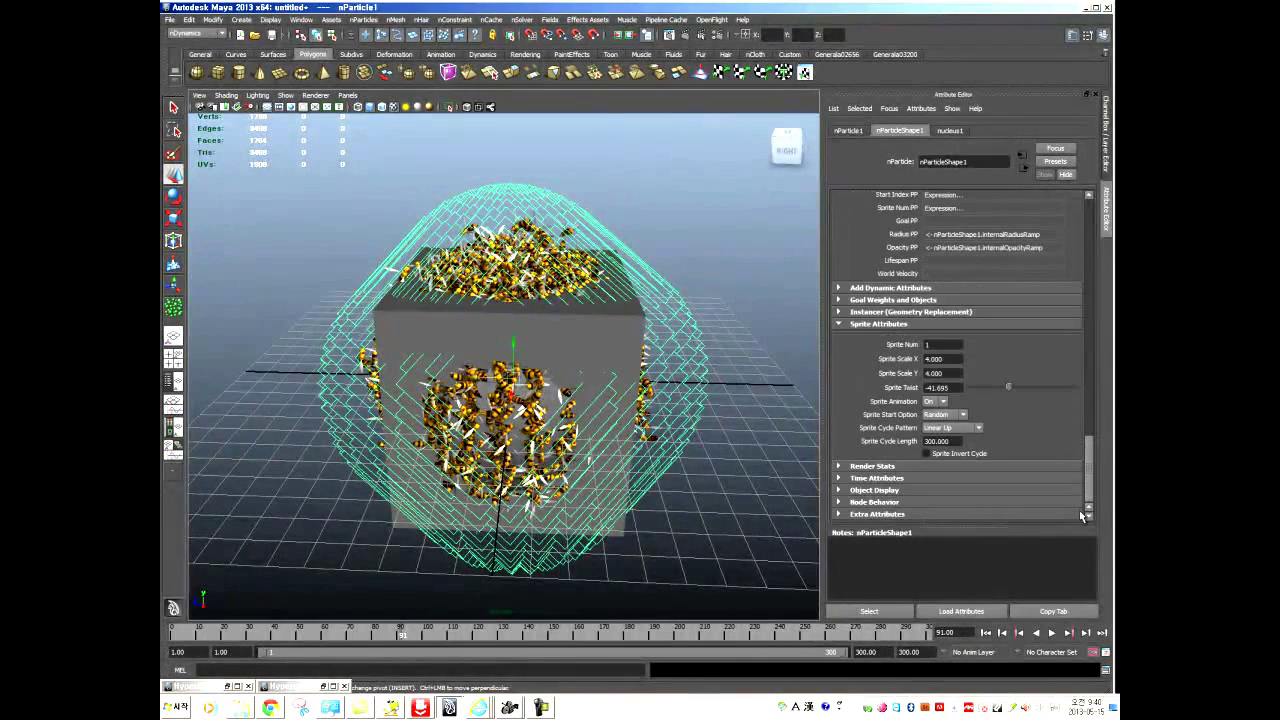
click(839, 327)
click(840, 430)
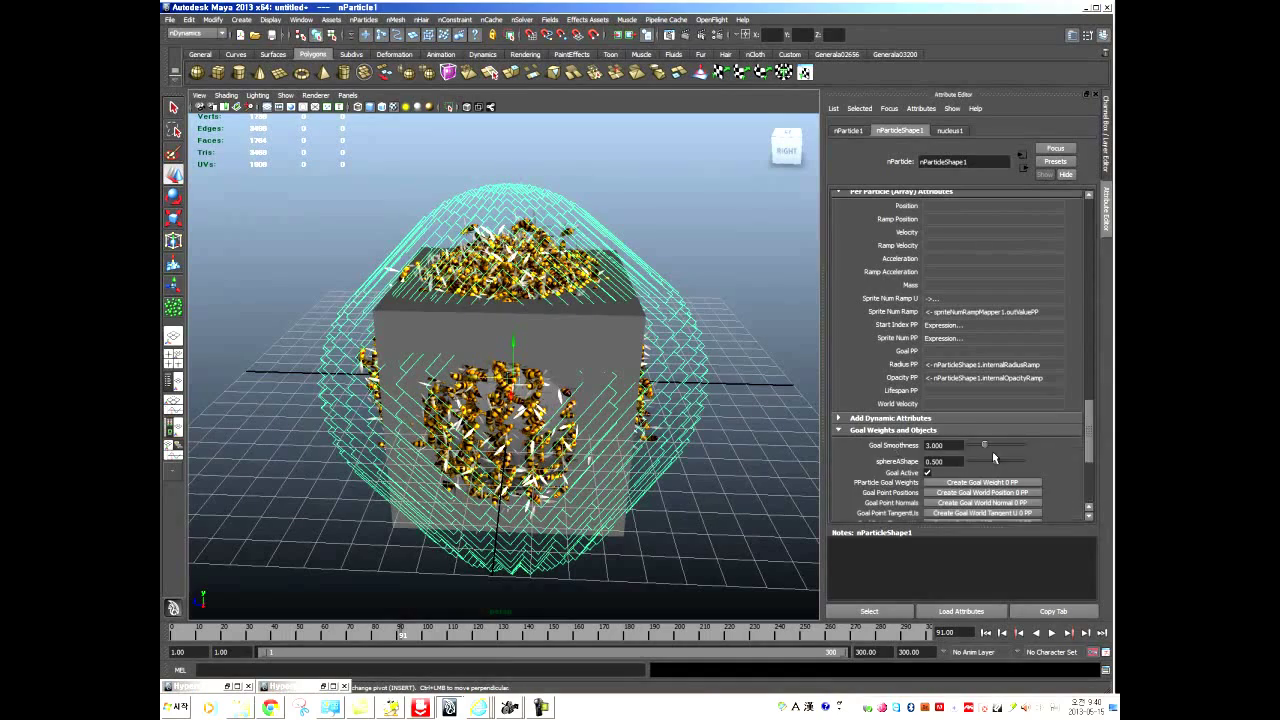
scroll(1000, 440, down, 3)
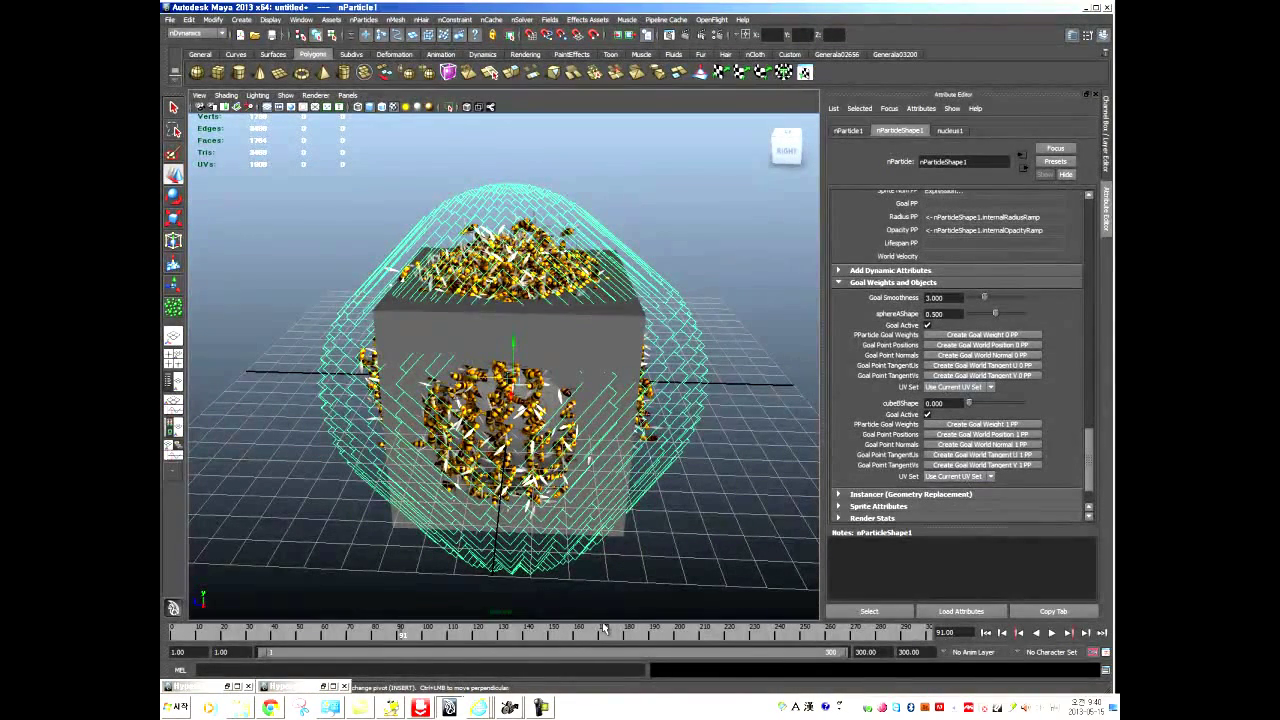
Briefly replay the simulation from the first frame to watch the bees gather around the sphere goal.
click(987, 633)
click(1052, 633)
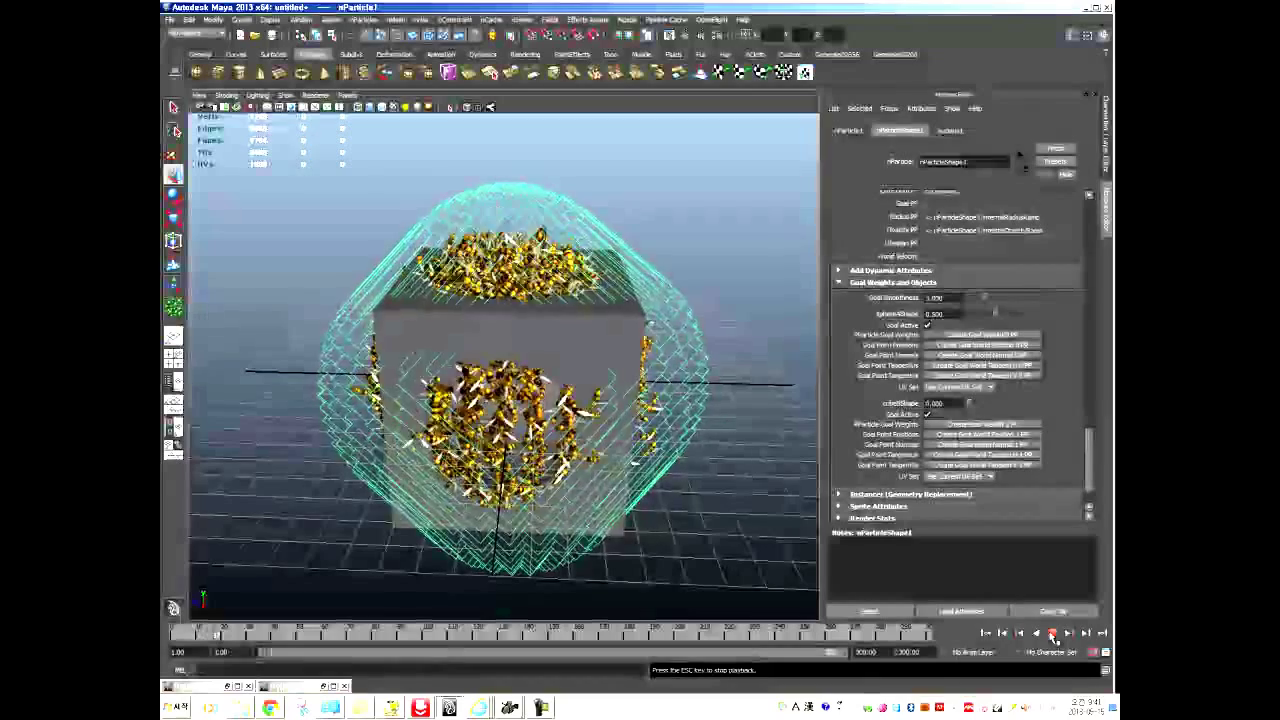
click(1052, 633)
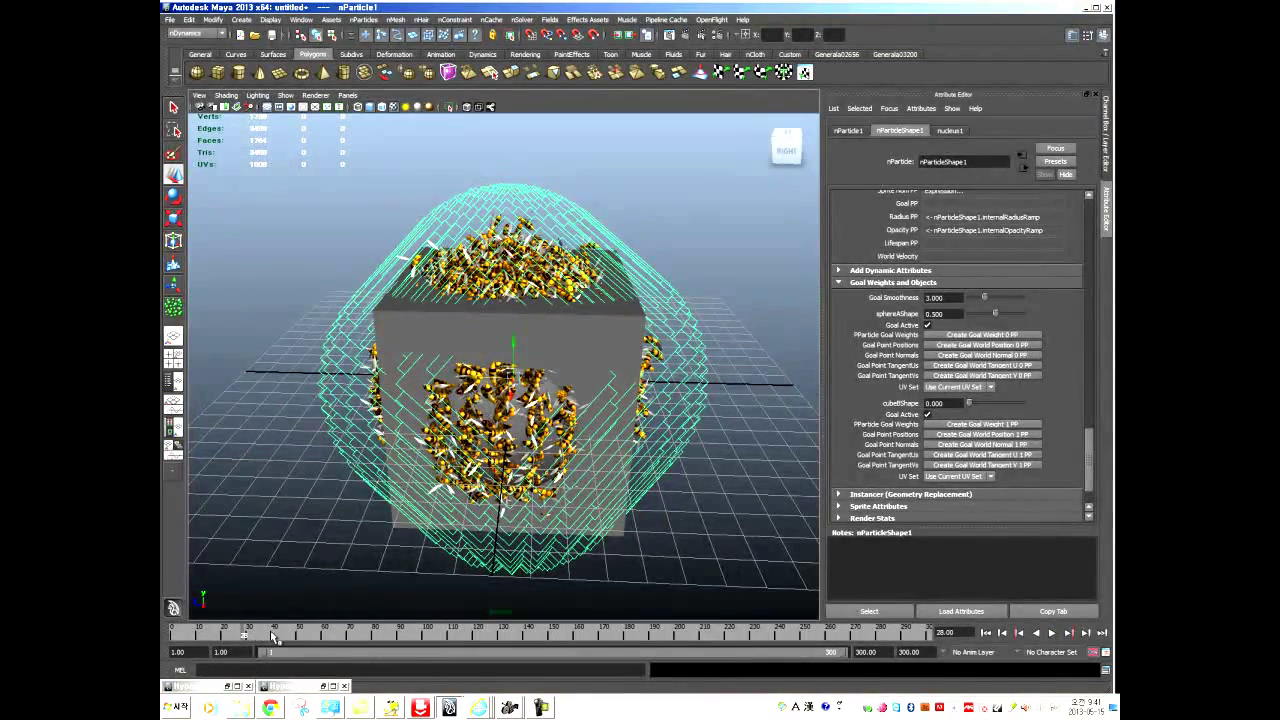
At frame 70, key the nParticles' sphere goal weight at 0.5 and cube goal weight at 0.
click(349, 635)
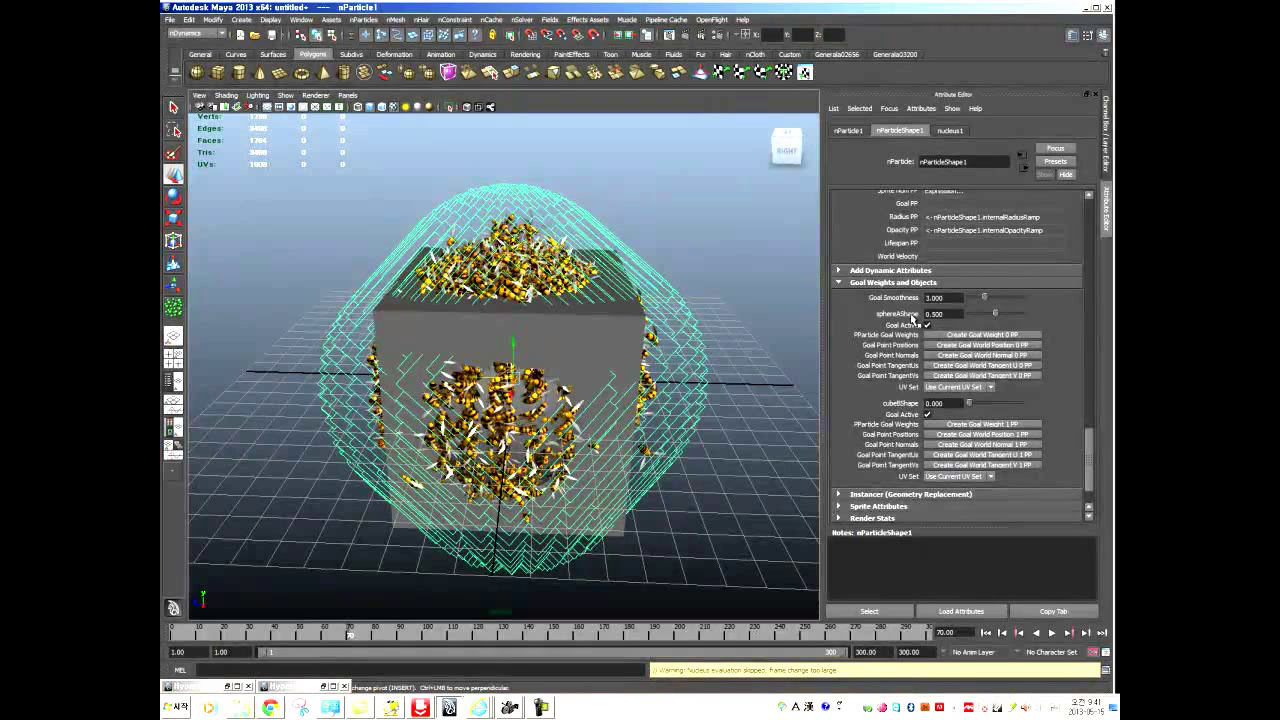
right_click(912, 318)
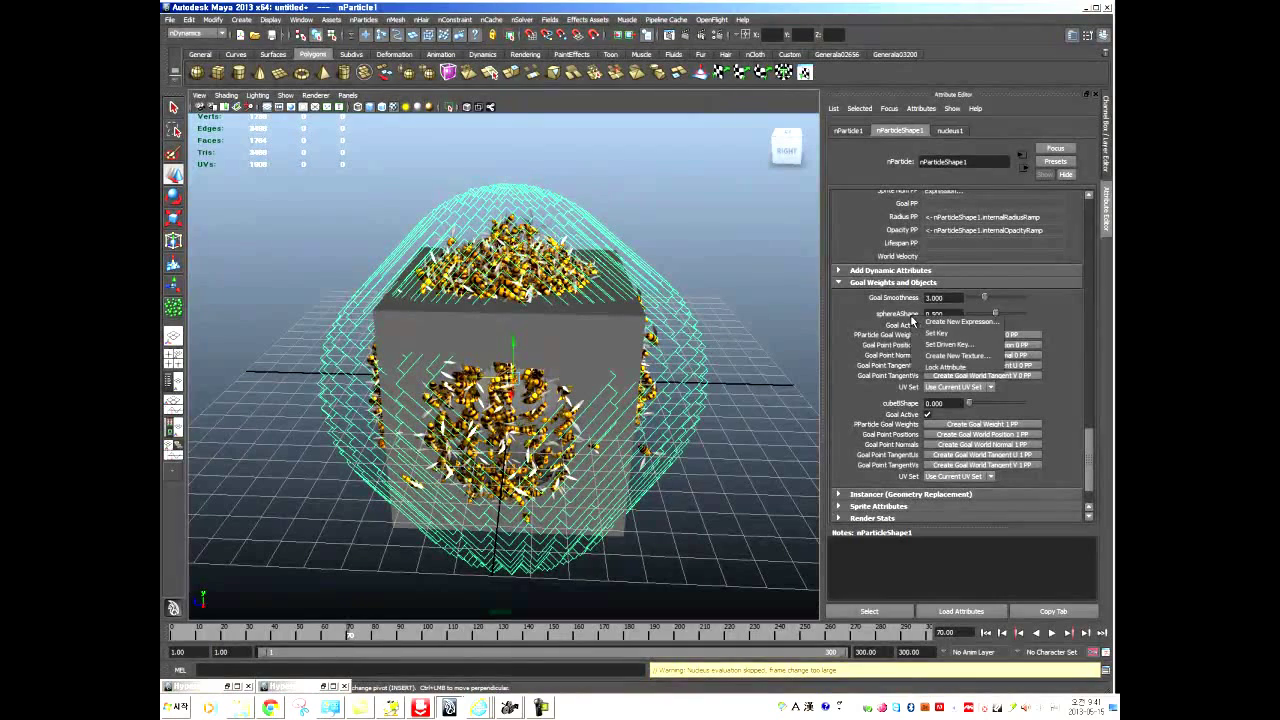
click(936, 333)
right_click(907, 412)
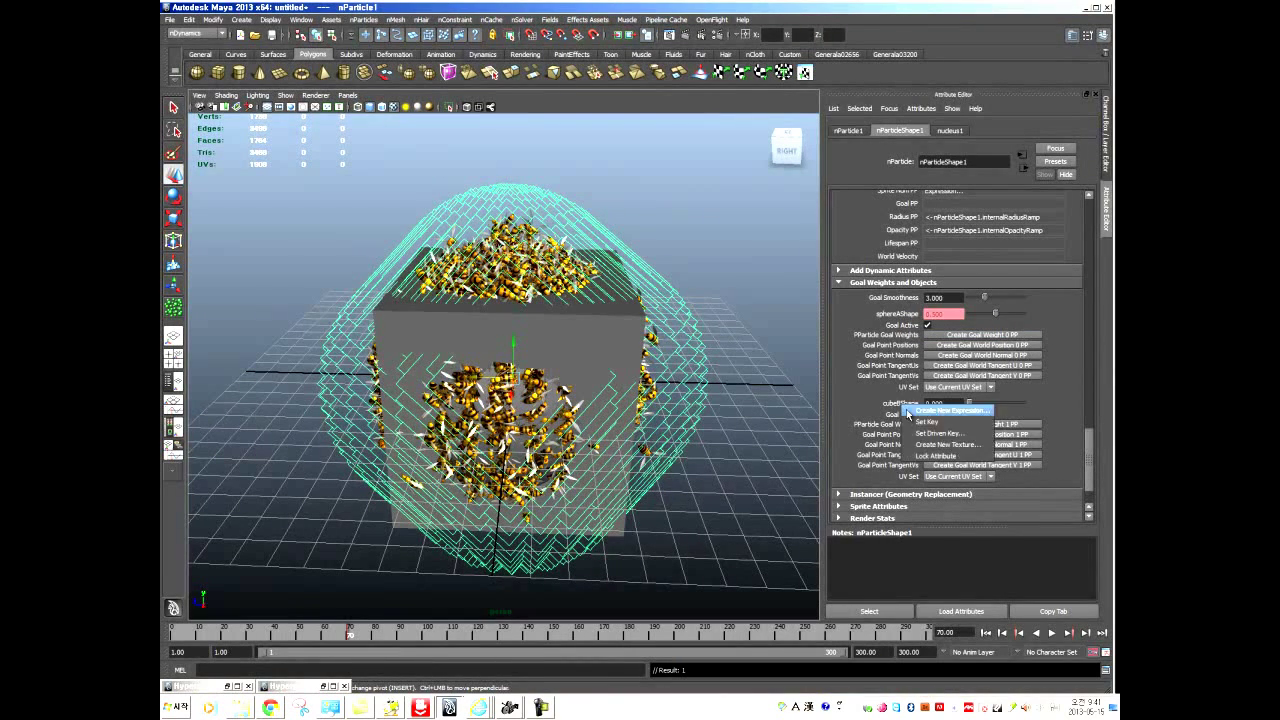
click(927, 422)
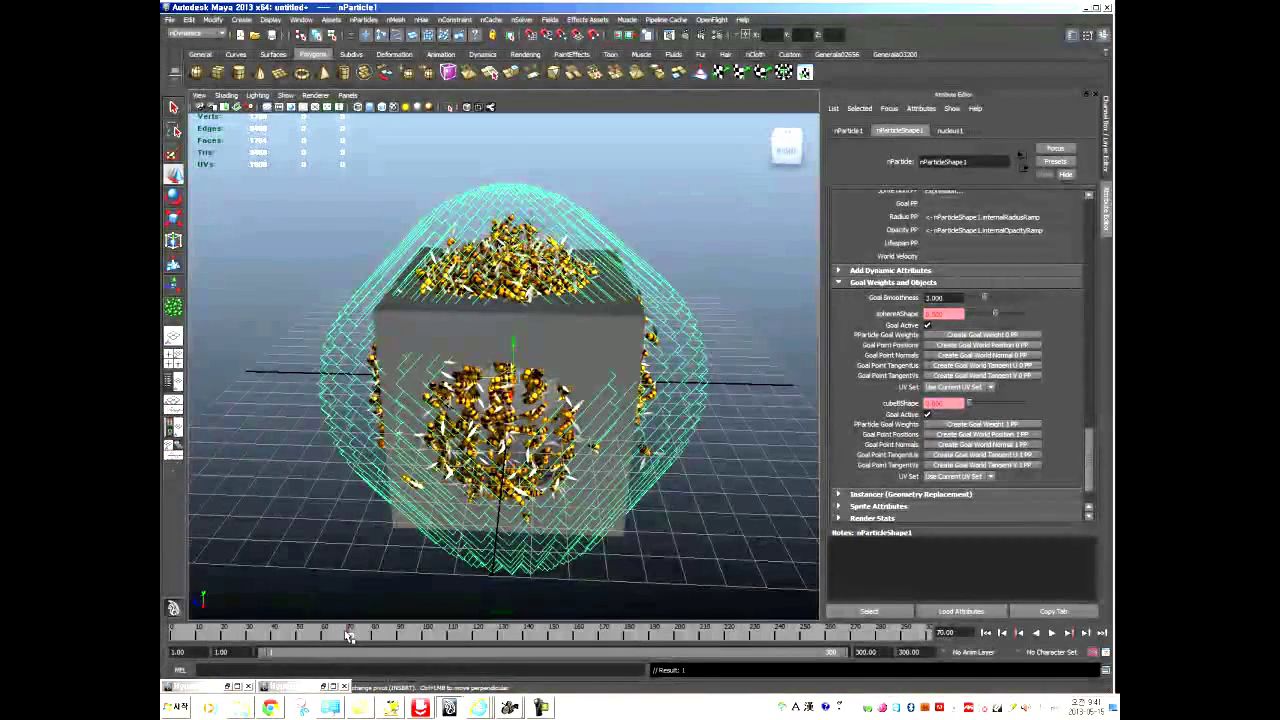
At frame 75, key the sphere goal weight at 0 and the cube goal weight at 0.5.
key(alt+v)
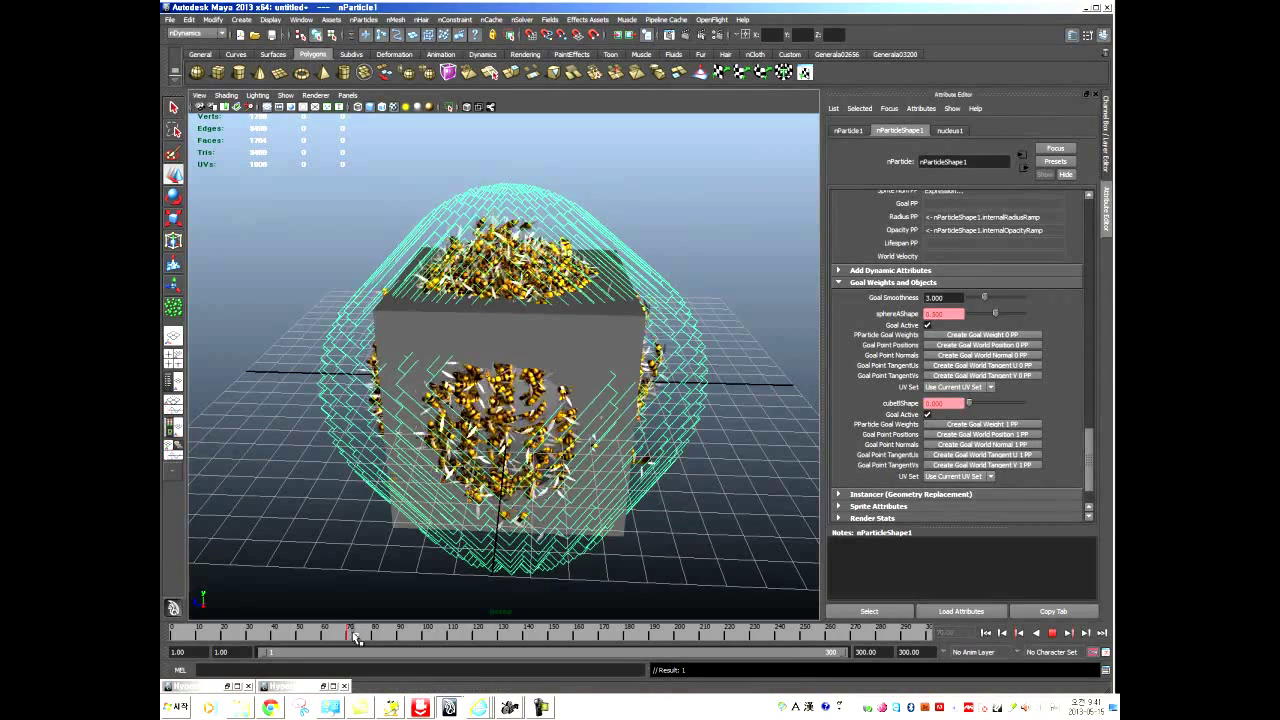
click(362, 640)
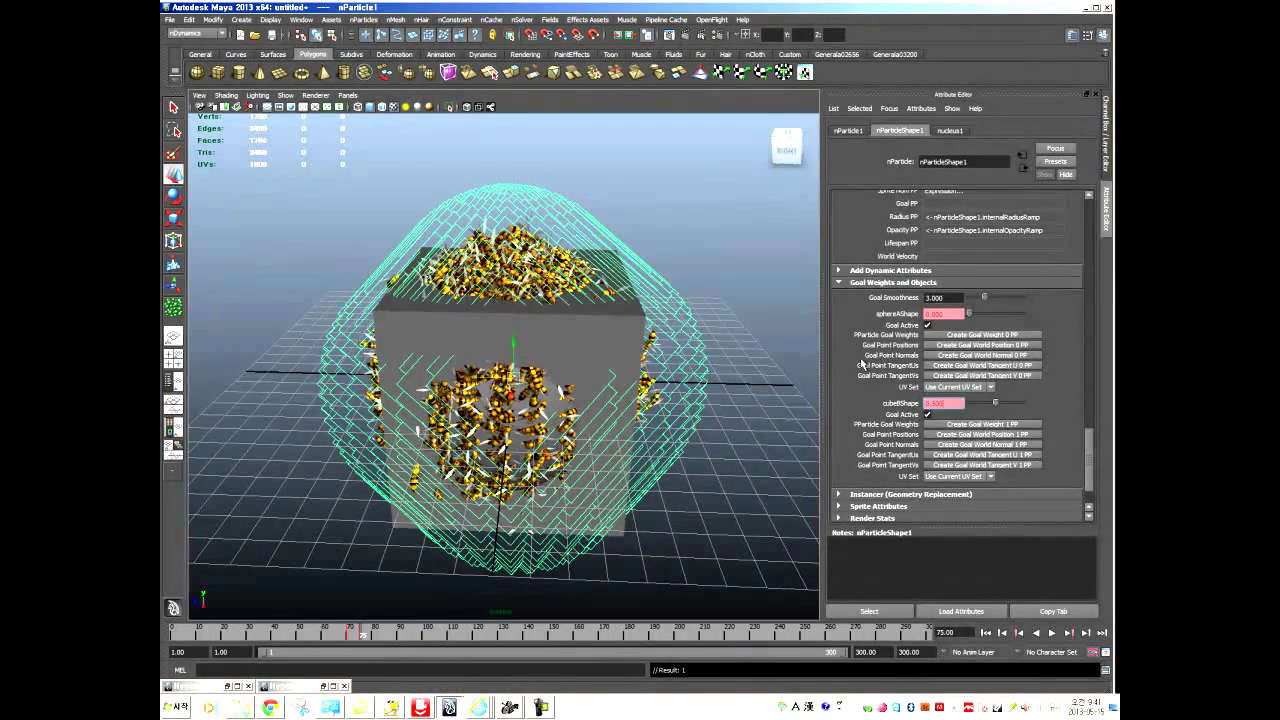
Deselect the nParticles and hide the mesh display layer so only the bees are shown.
click(727, 502)
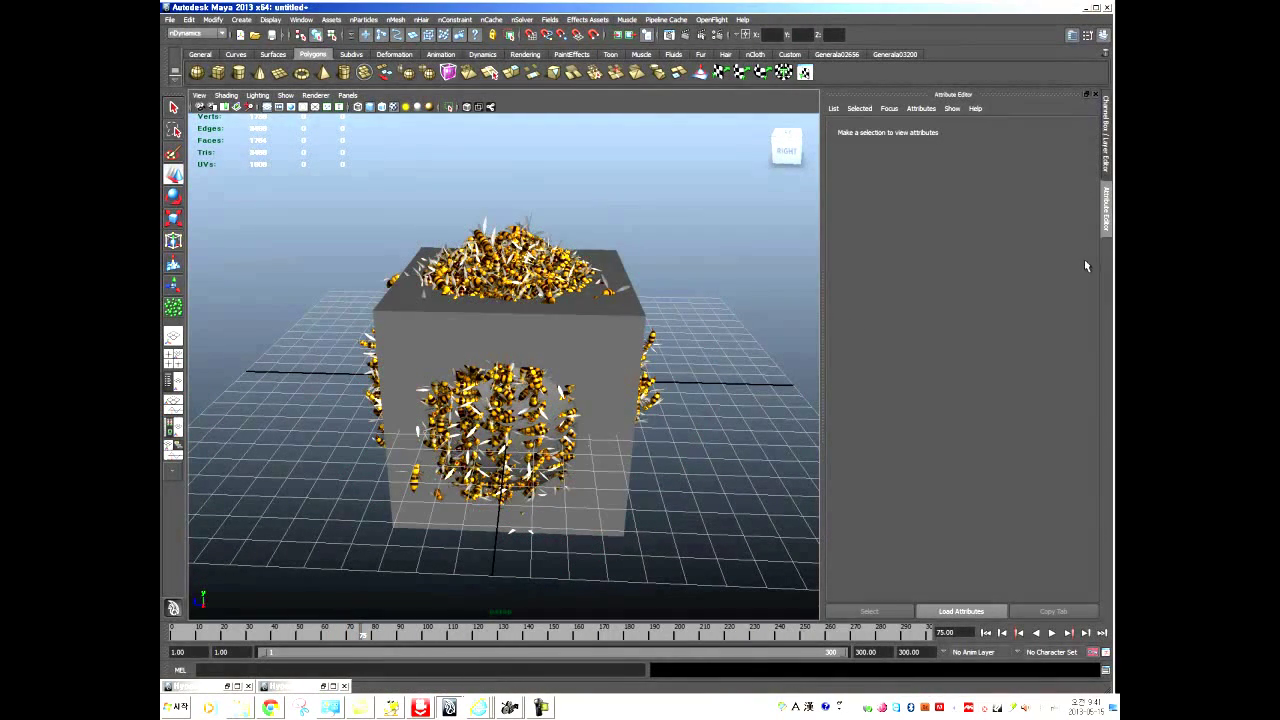
click(1105, 157)
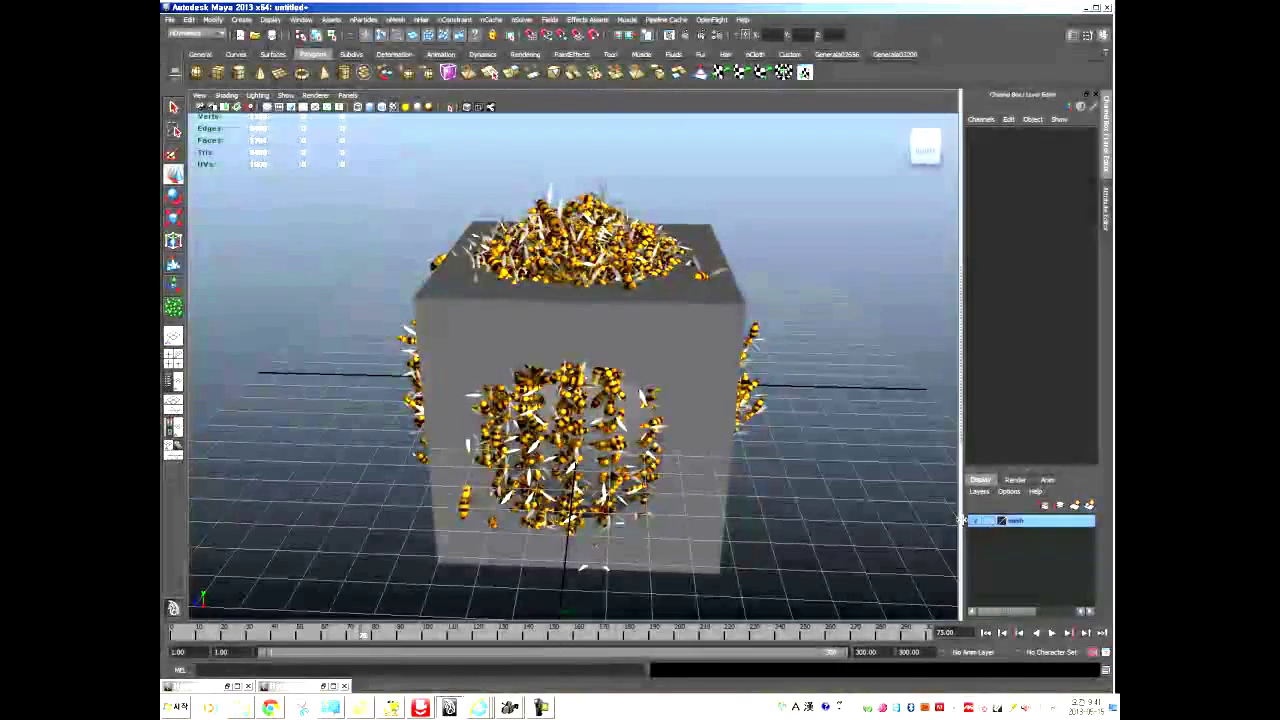
click(976, 521)
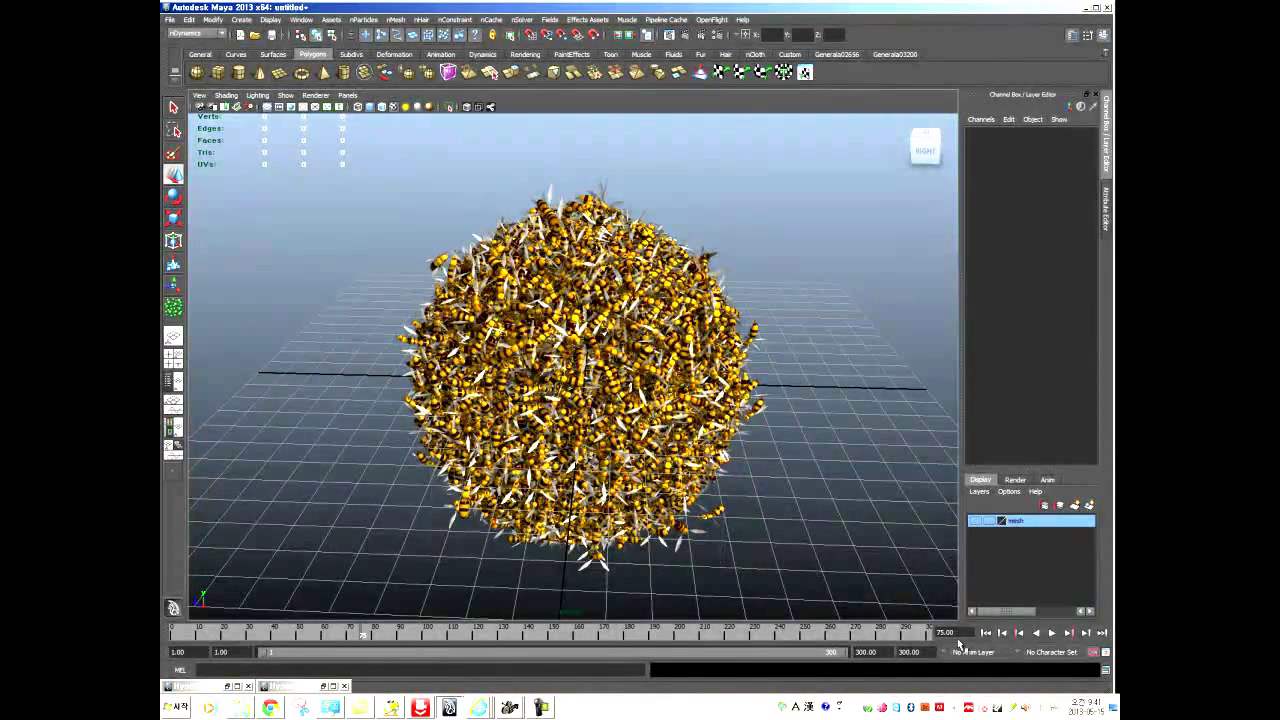
Play the simulation up to frame 120 and examine the bee swarm around the cube goal from several angles.
click(1052, 633)
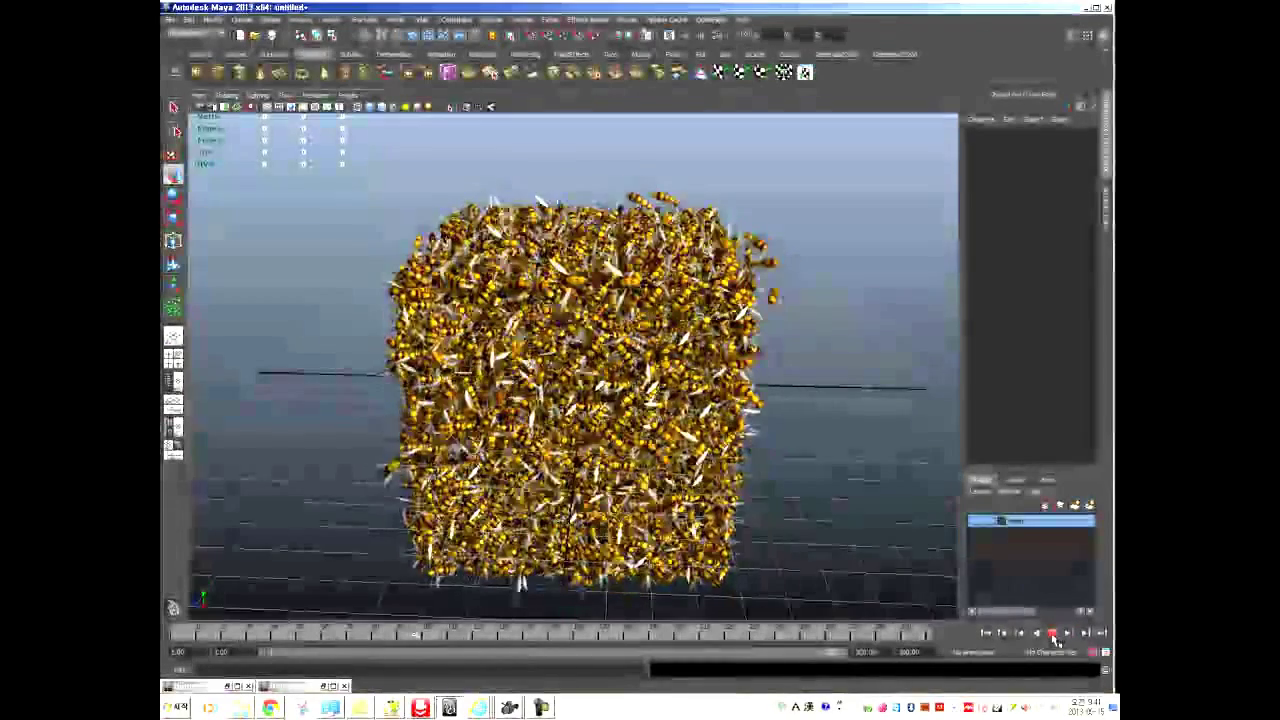
click(1052, 633)
click(1052, 633)
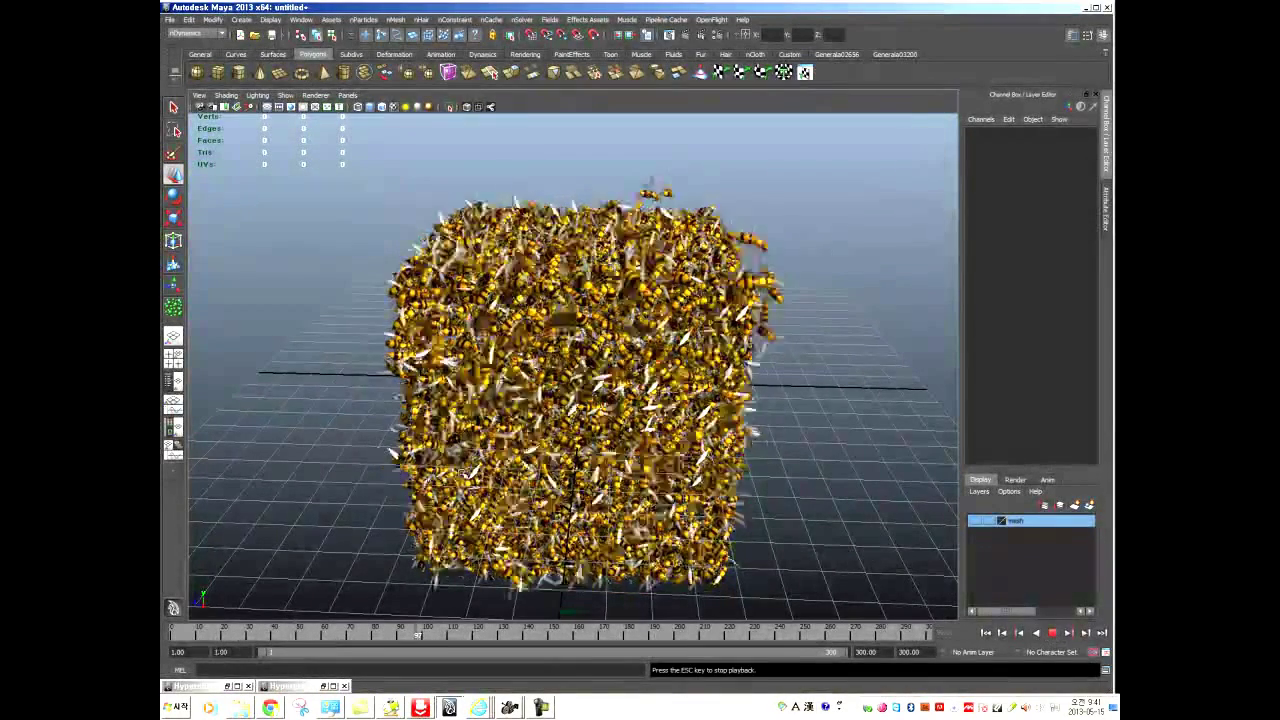
alt+drag(539, 447, 438, 418)
click(1052, 633)
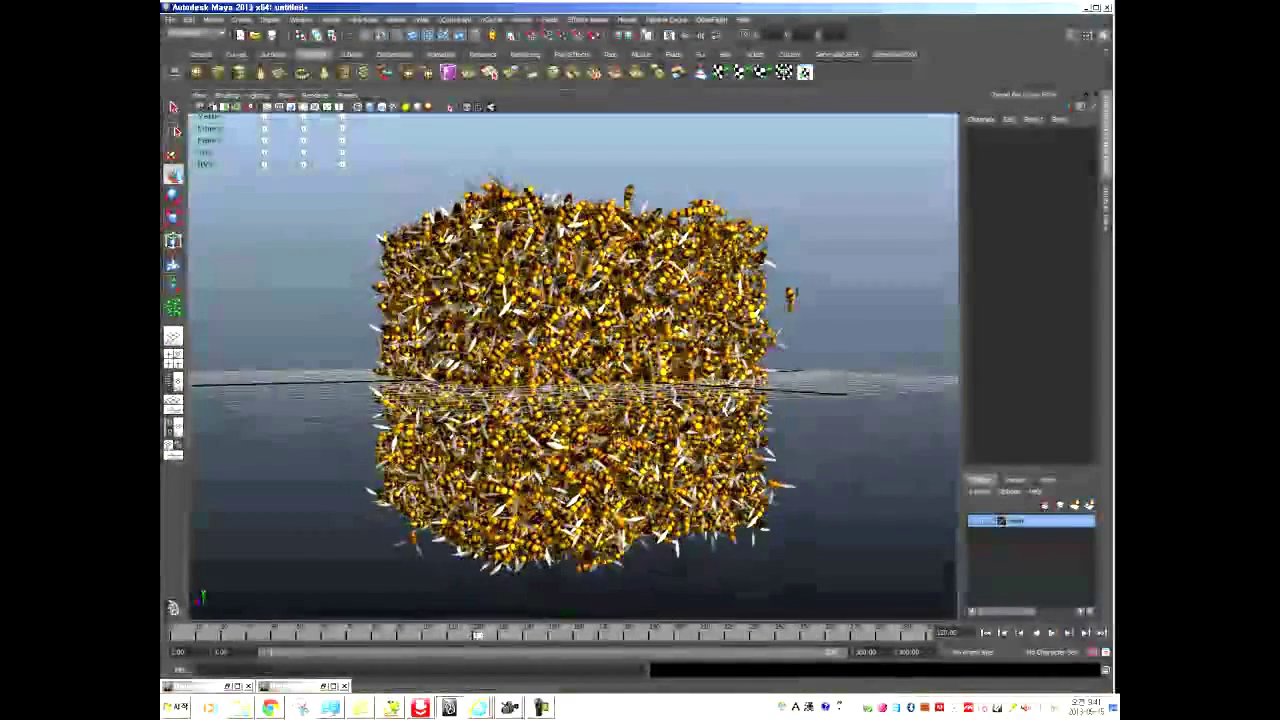
click(431, 172)
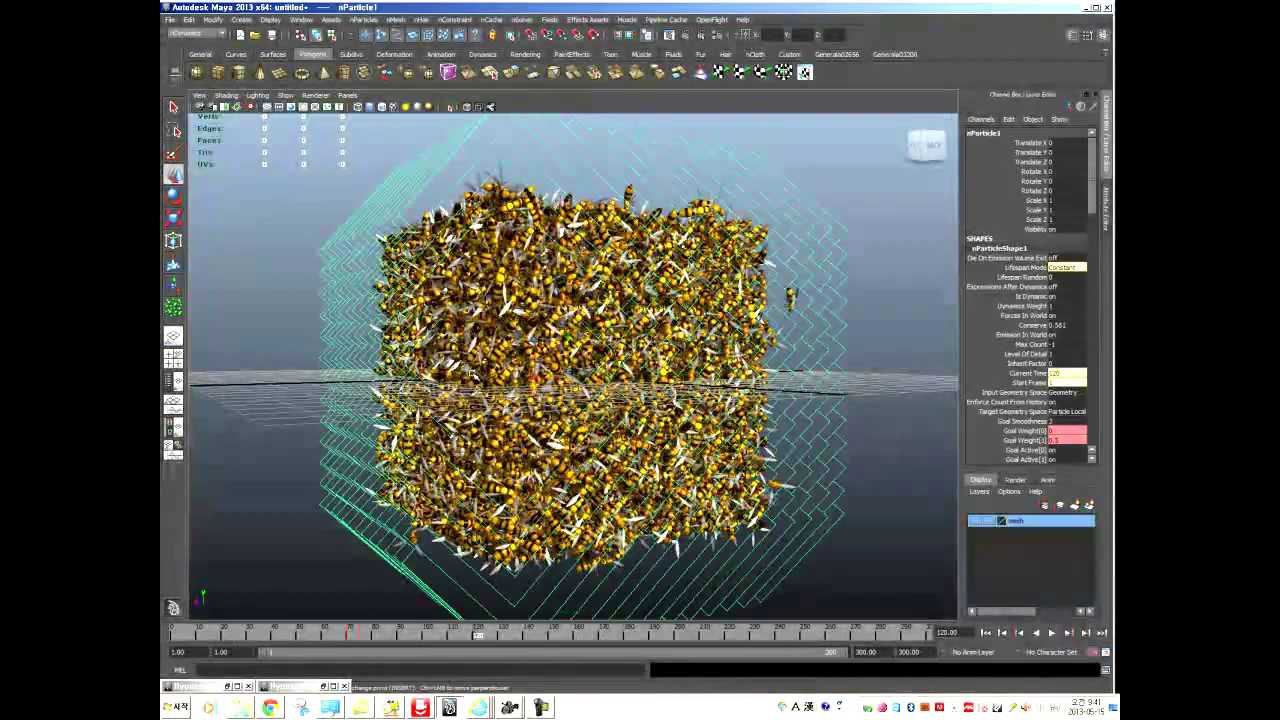
alt+drag(222, 386, 300, 380)
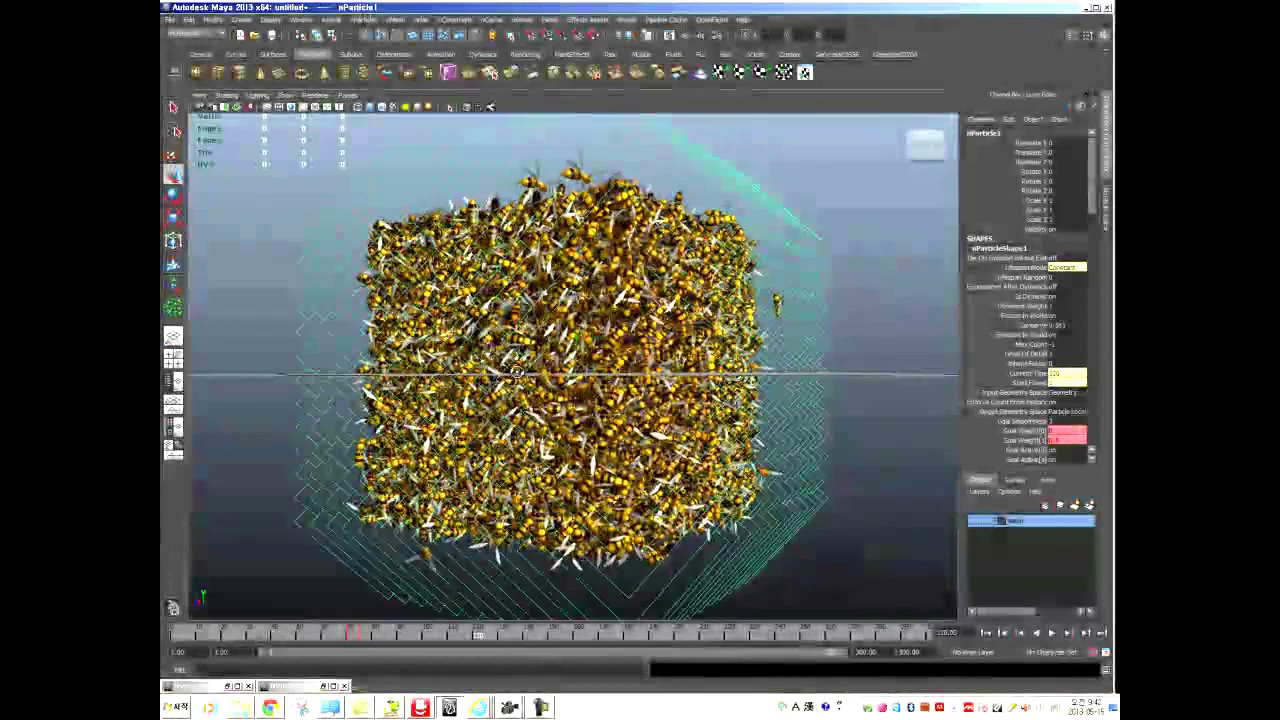
mouse_move(535, 372)
alt+mouse_down()
mouse_move(612, 380)
mouse_move(664, 450)
mouse_move(617, 417)
mouse_move(480, 370)
mouse_move(485, 405)
mouse_move(525, 380)
alt+mouse_up()
click(257, 403)
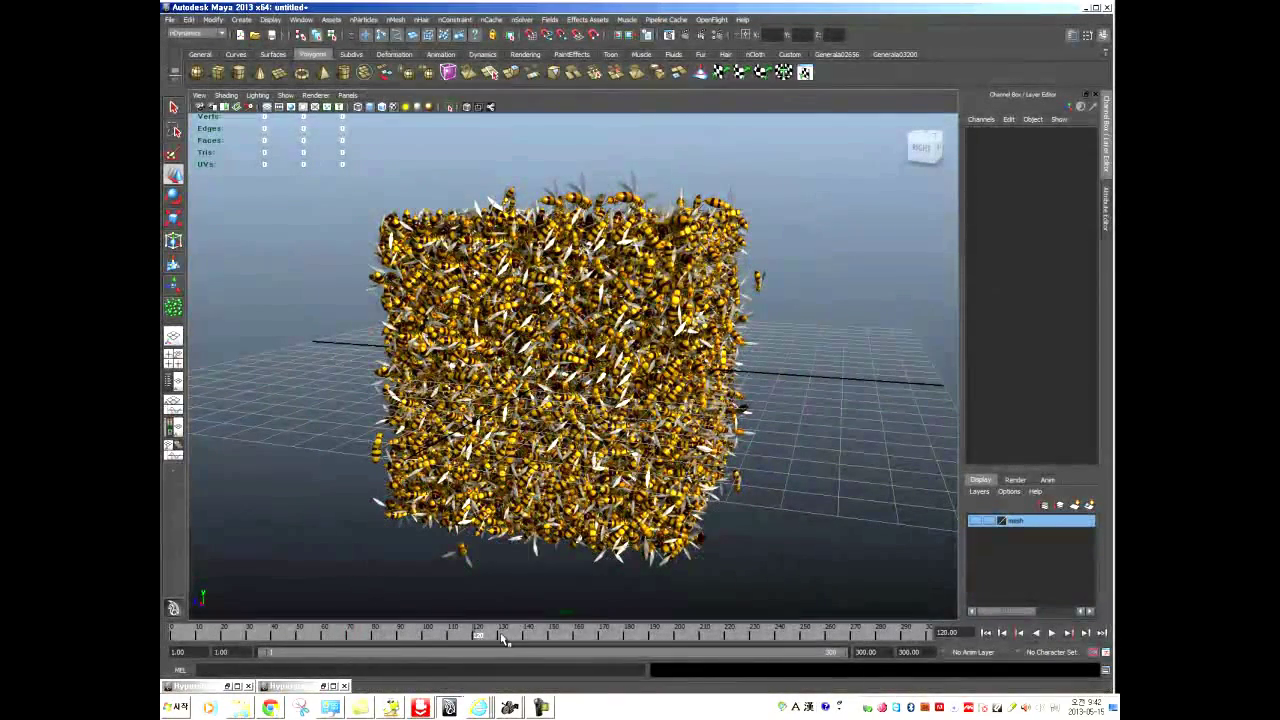
Shorten the playback range so that it ends at frame 150.
right_click(503, 638)
drag(490, 640, 551, 638)
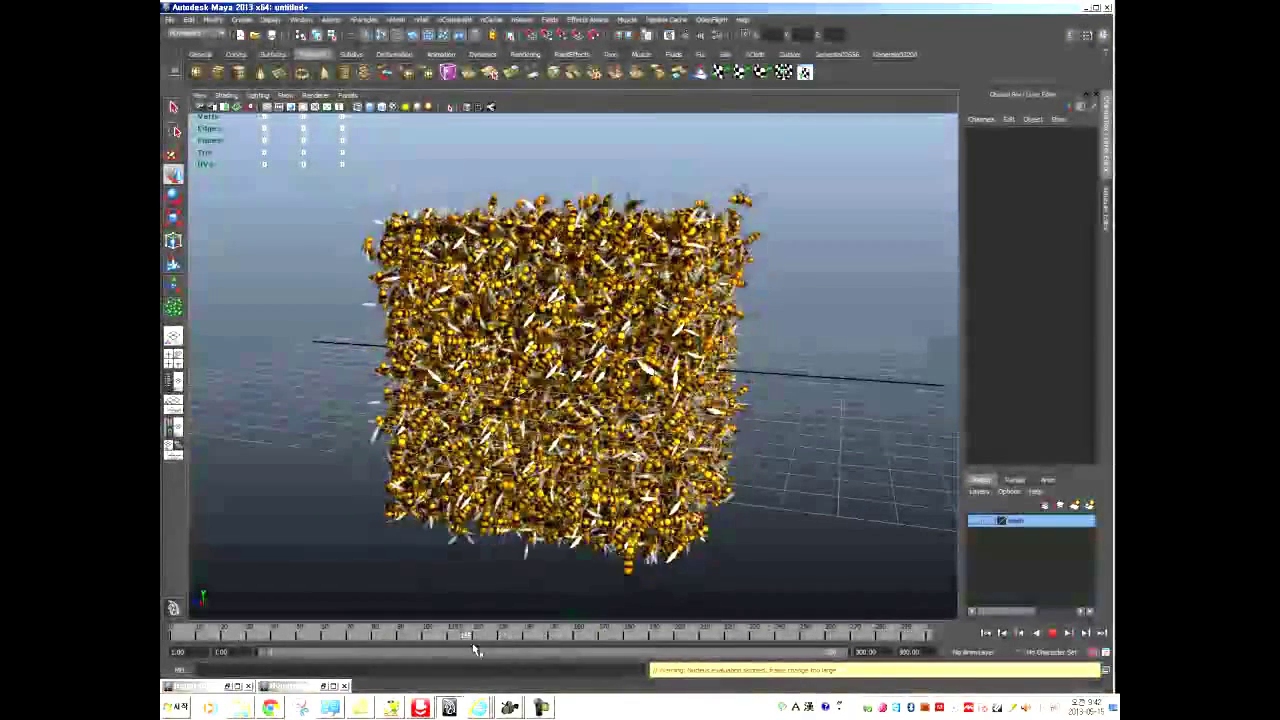
text(150)
key(Return)
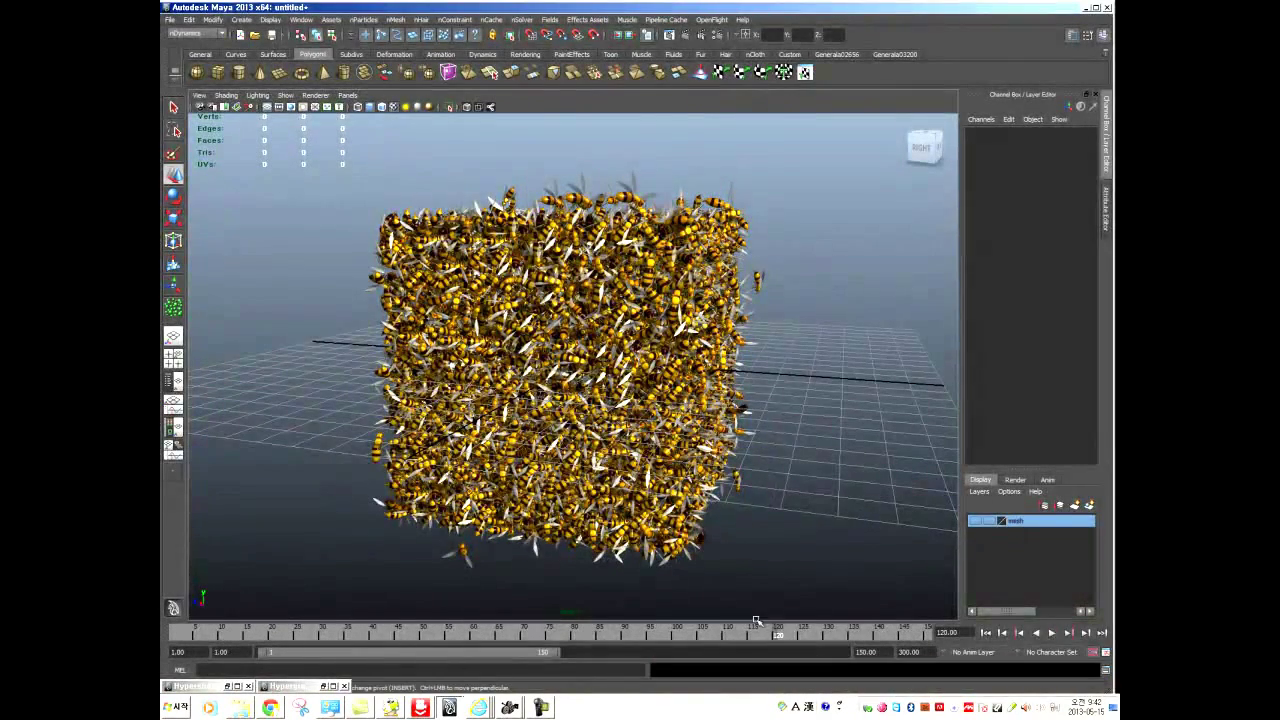
Create a playblast of the bee animation, overwriting the existing playblast file.
click(766, 488)
right_click(763, 641)
click(261, 536)
right_click(348, 634)
click(380, 624)
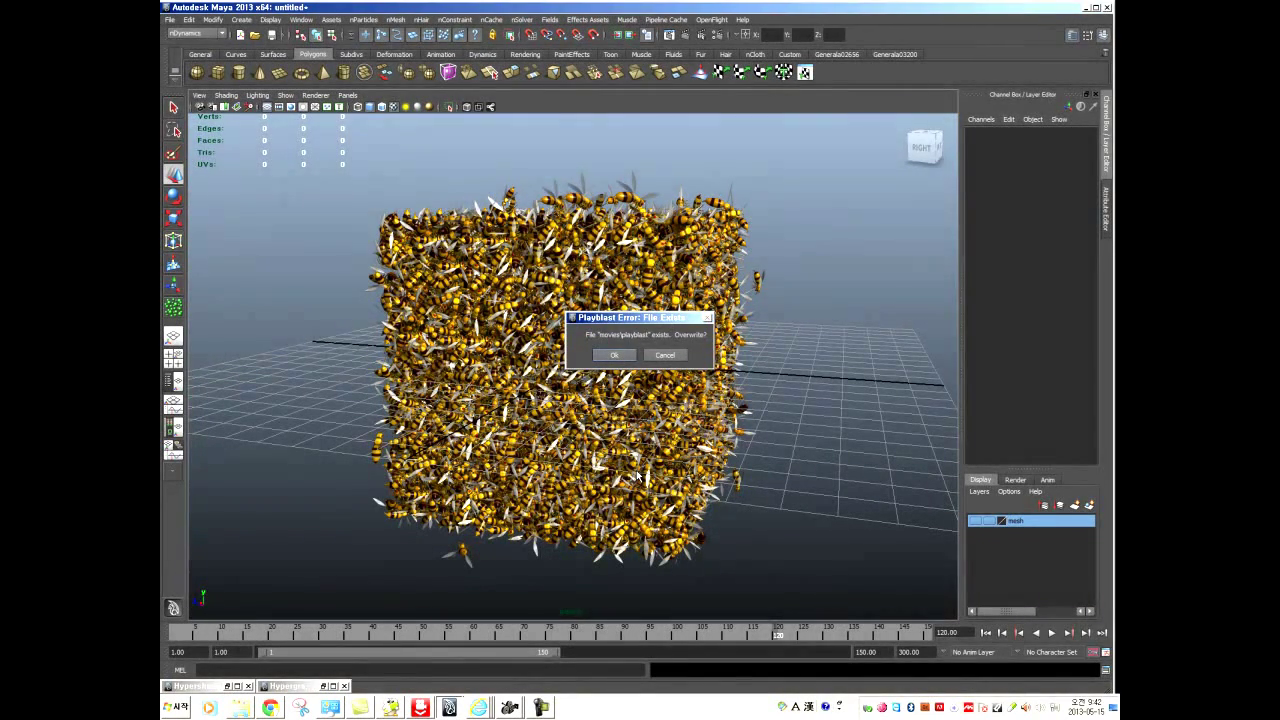
click(613, 354)
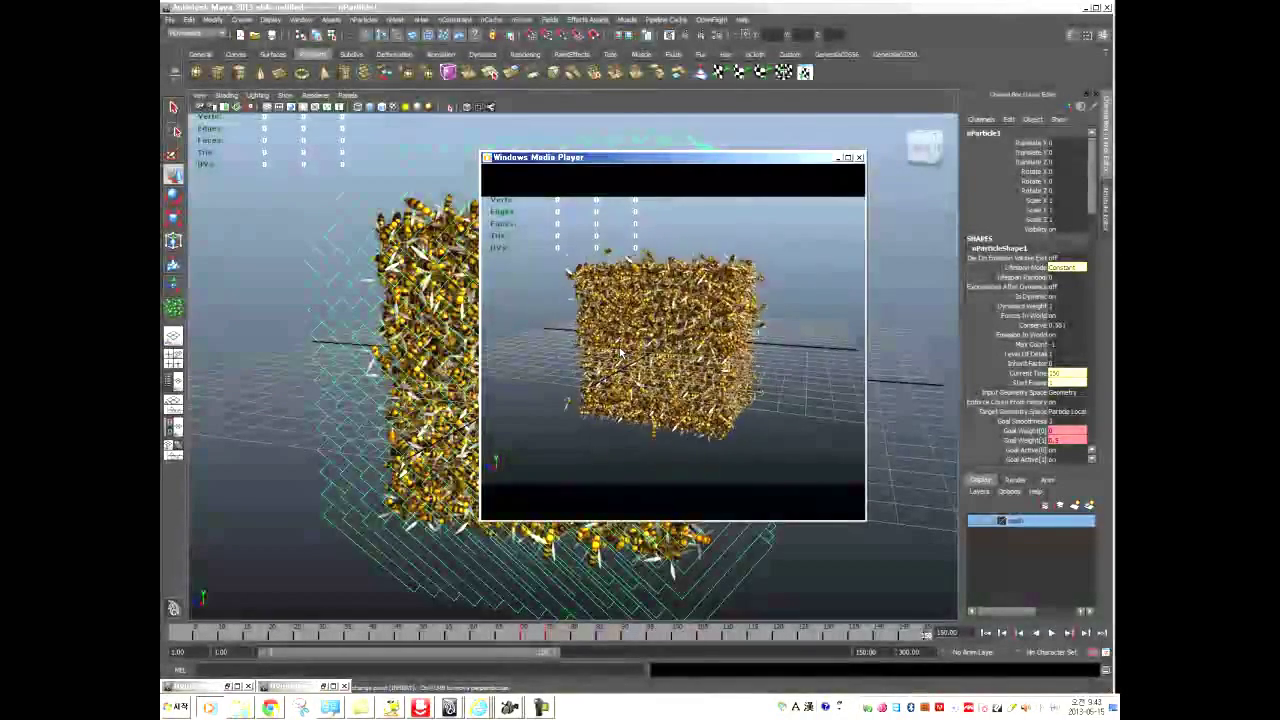
Watch the finished playblast, close the media player and deselect the nParticles.
click(675, 495)
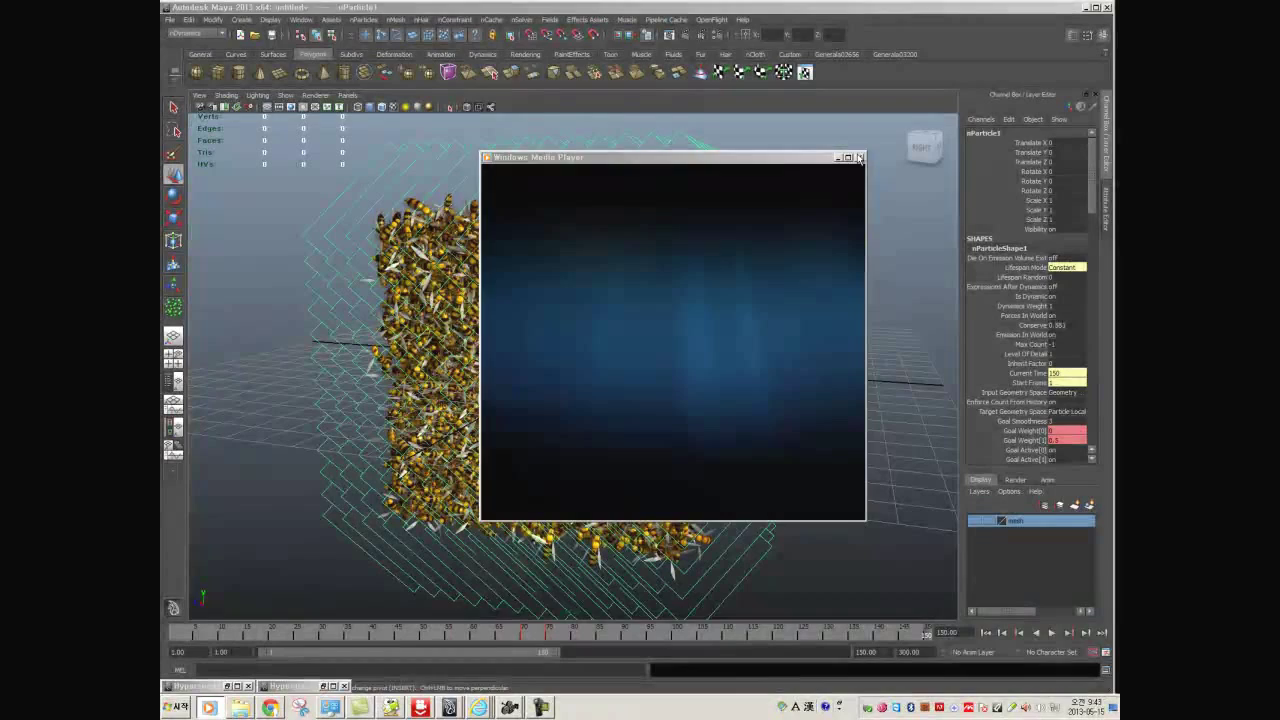
click(859, 158)
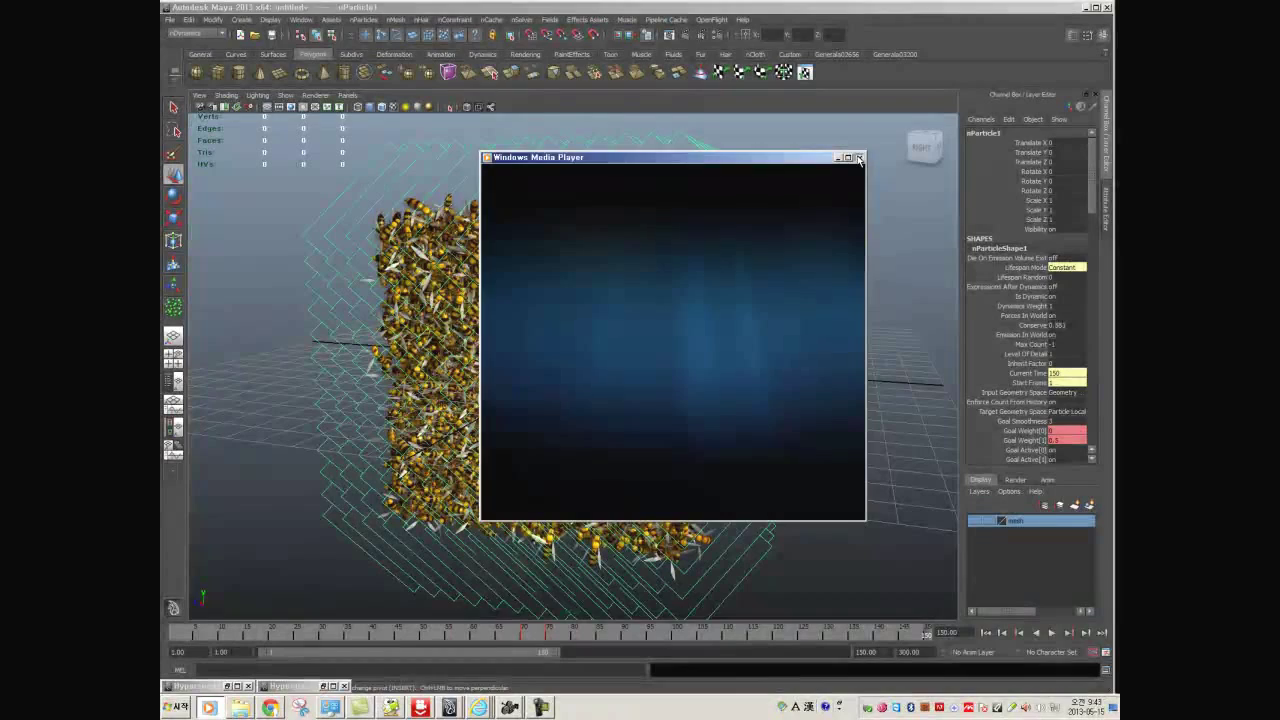
click(901, 203)
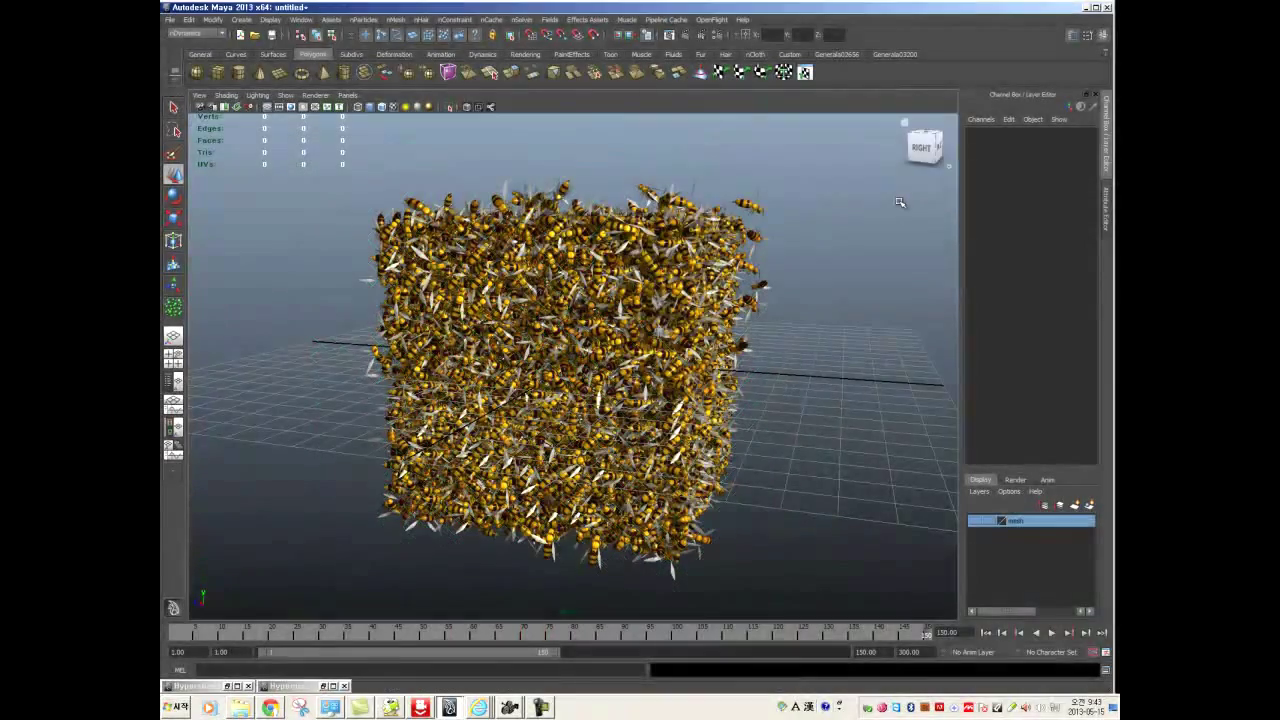